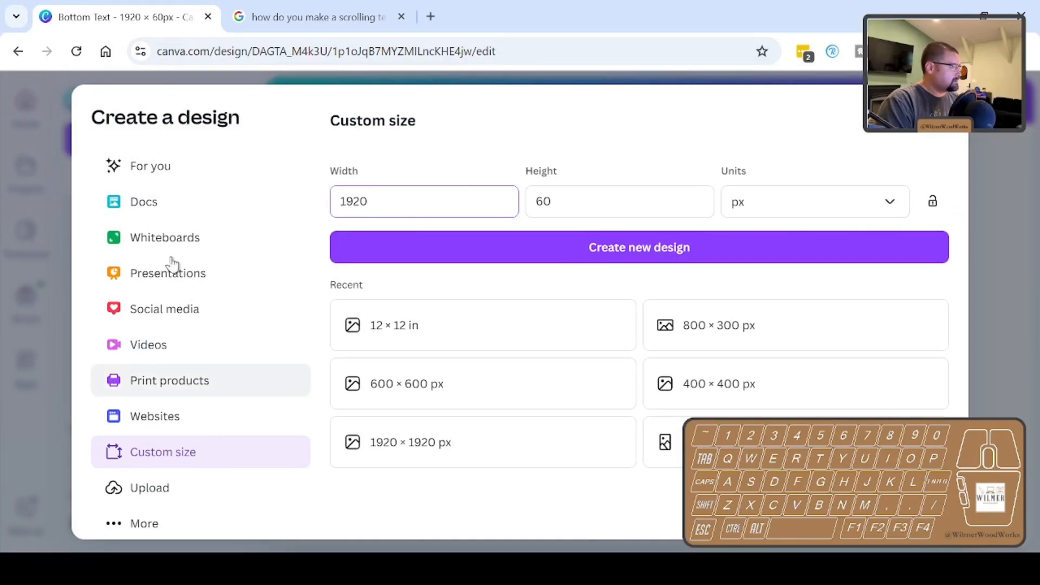
- Find the flyer formats and create a blank Flyer (Portrait 8.5 × 11 in) design
{"action": "left_click", "coordinate": [175, 200]}
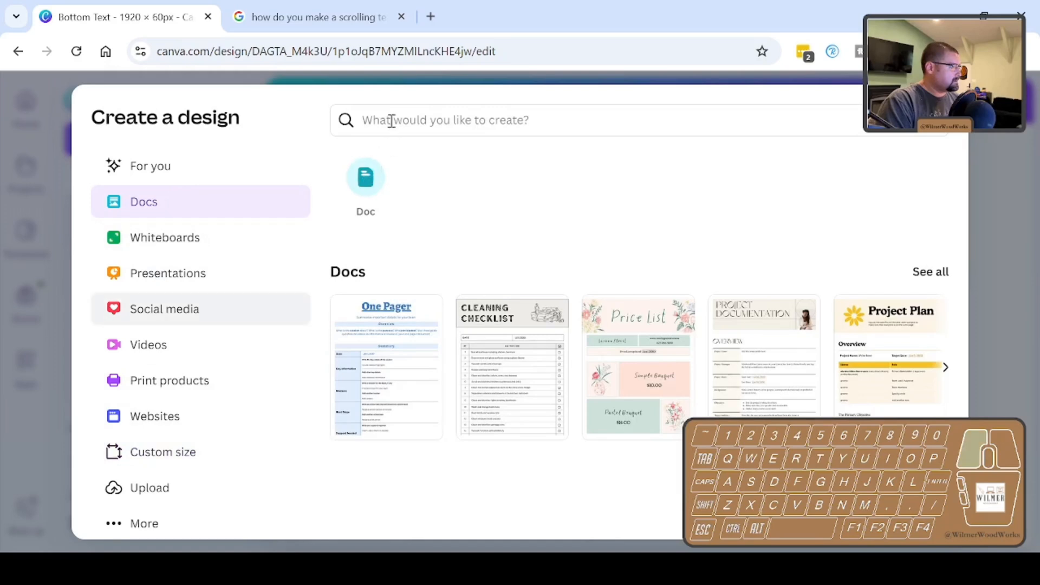
{"action": "type", "text": "flyer"}
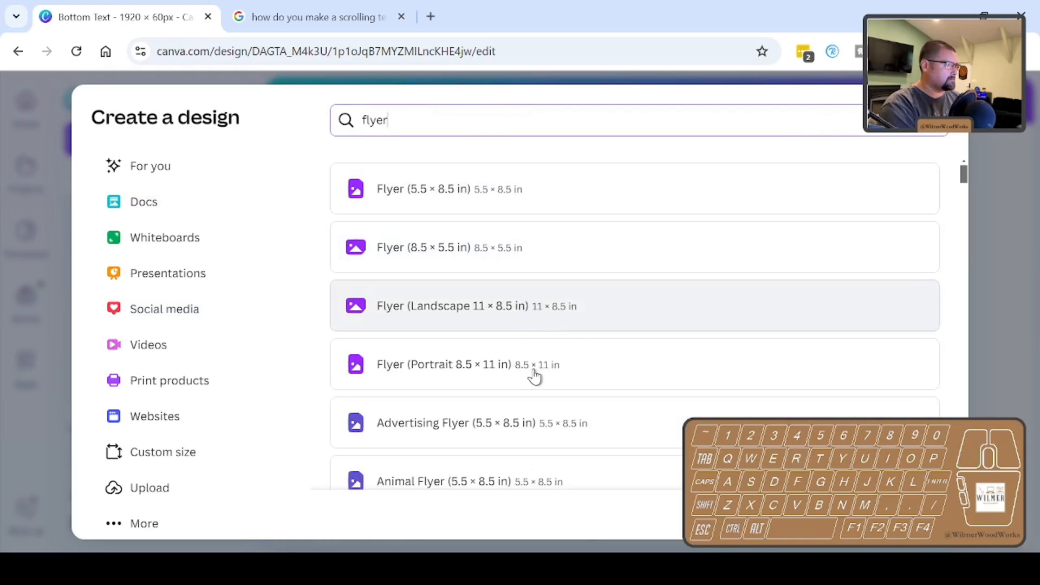
{"action": "left_click", "coordinate": [535, 374]}
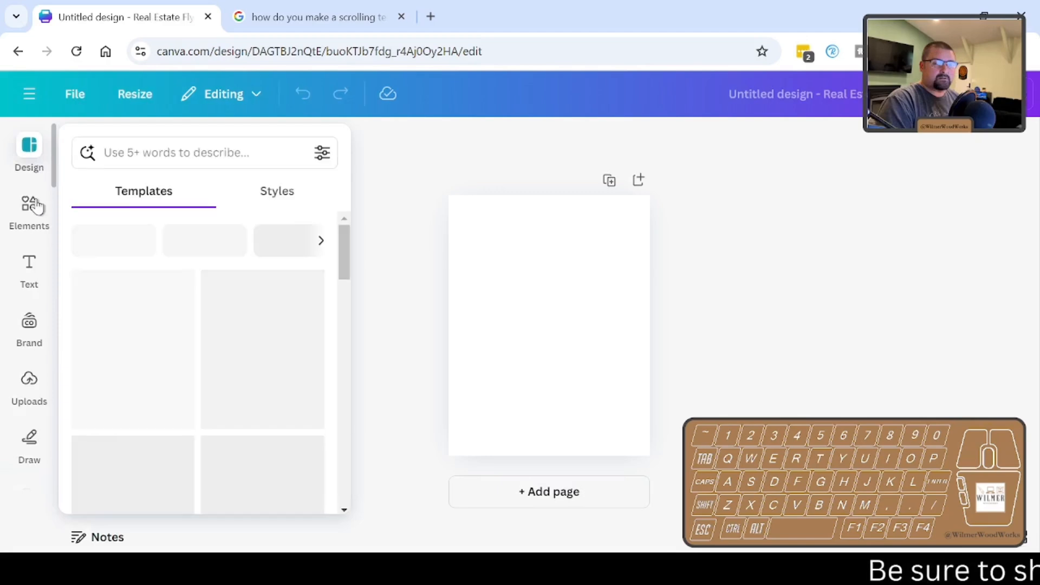
- Search the elements library for "christmas wreath" and limit the results to graphics
{"action": "left_click", "coordinate": [36, 213]}
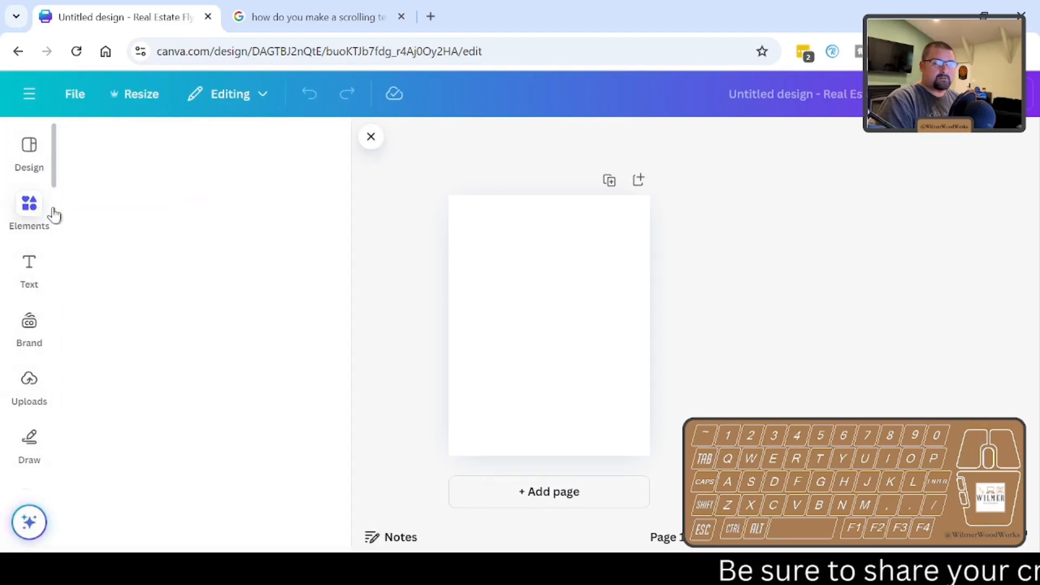
{"action": "left_click", "coordinate": [142, 147]}
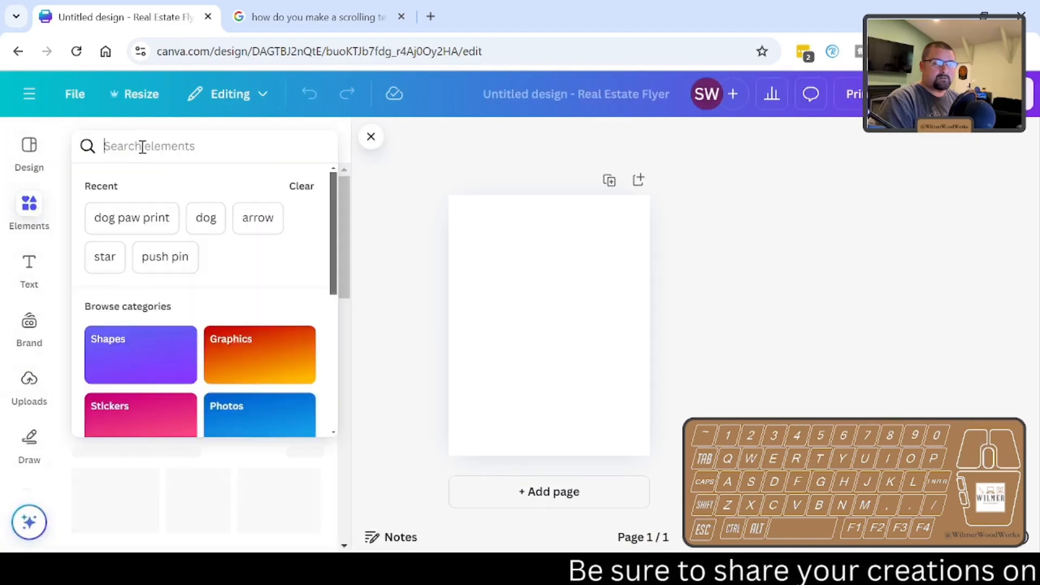
{"action": "type", "text": "chrism"}
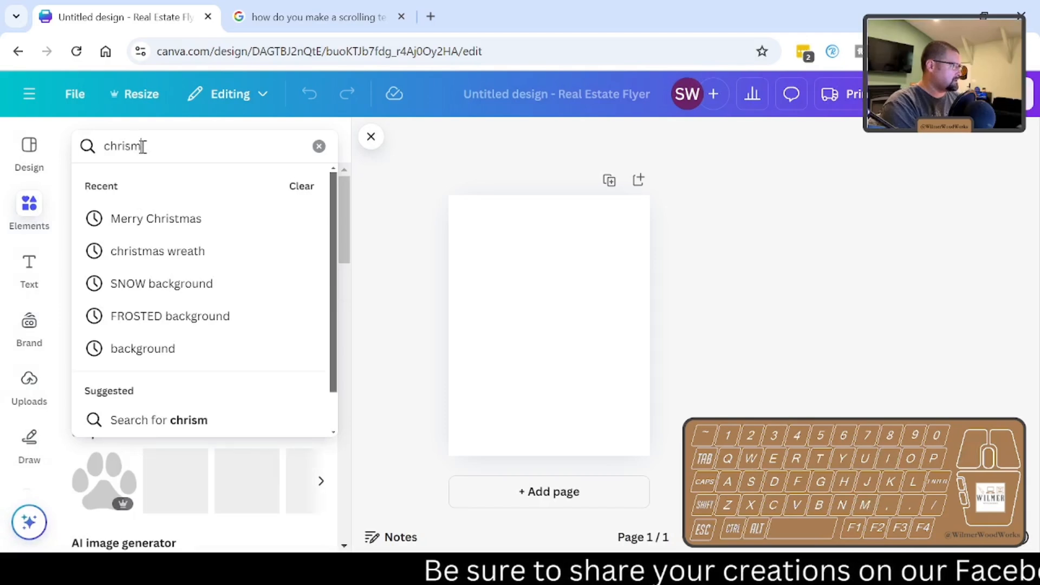
{"action": "key", "text": "BackSpace"}
{"action": "type", "text": "tmas wr"}
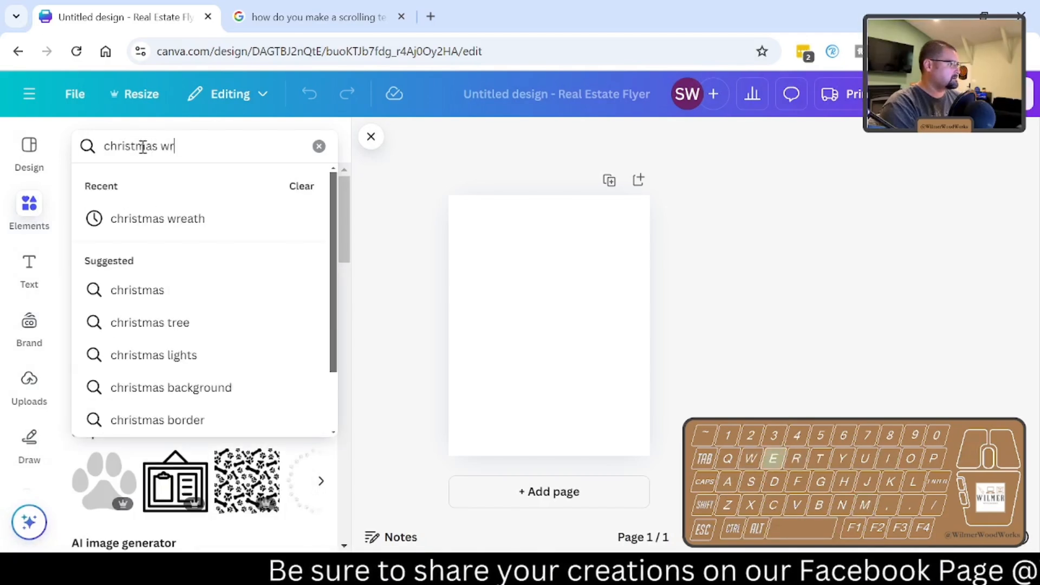
{"action": "type", "text": "eat"}
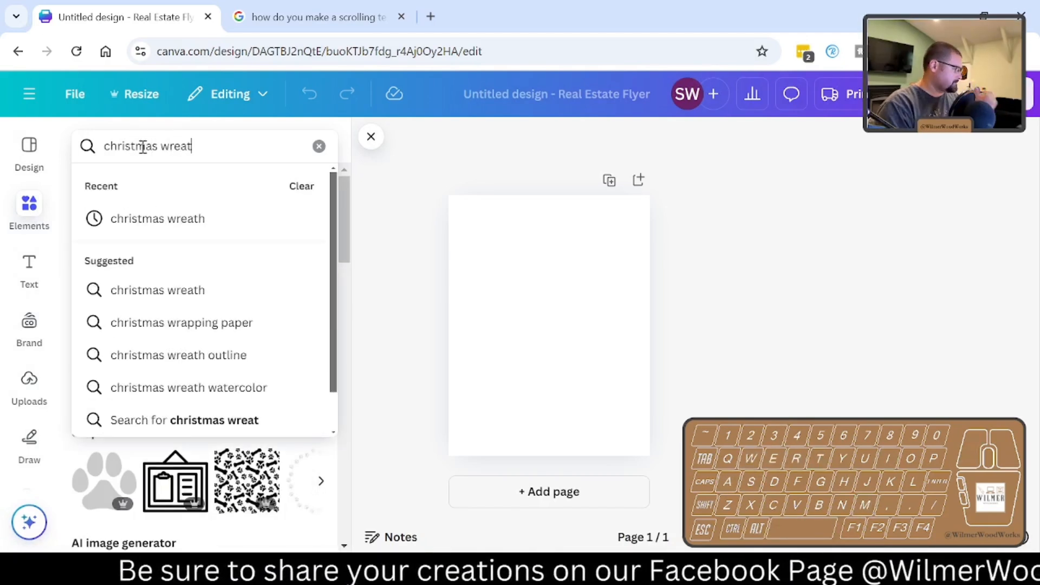
{"action": "type", "text": "h"}
{"action": "key", "text": "Return"}
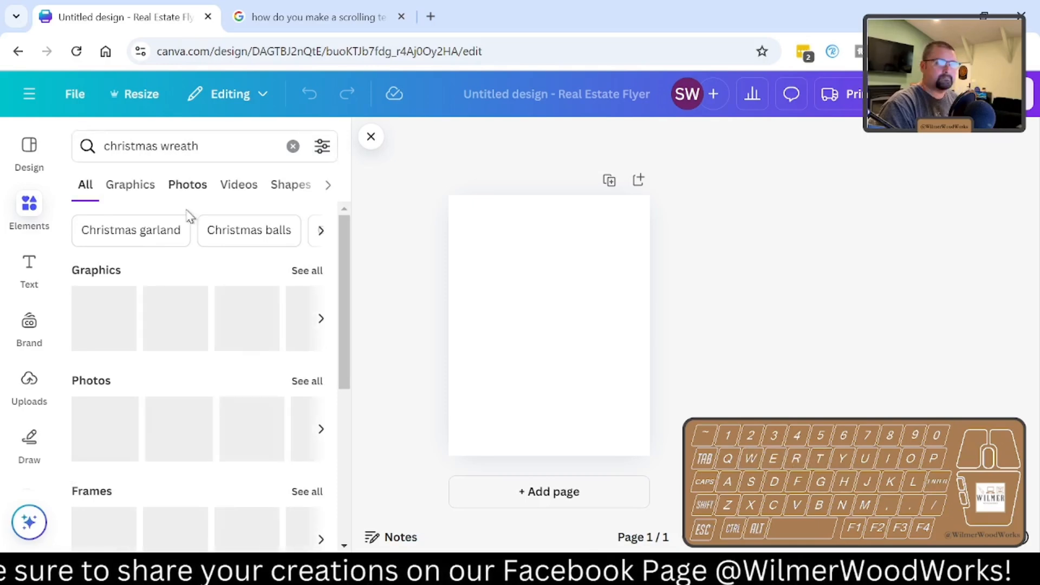
{"action": "left_click", "coordinate": [136, 187]}
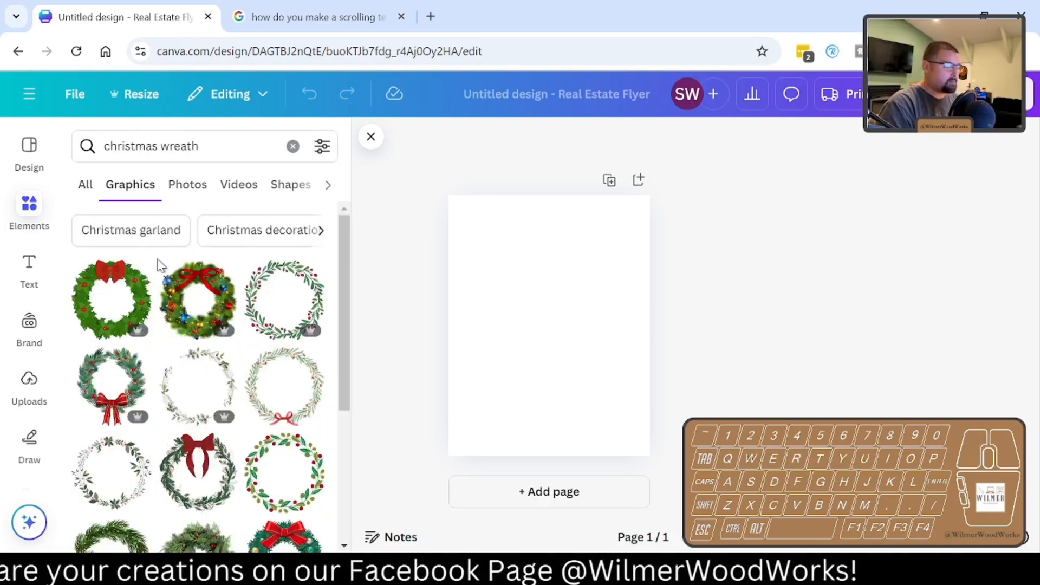
- Add the leafy green wreath with red berries, shrink it and place it in the page's upper-left corner
{"action": "left_click", "coordinate": [285, 300]}
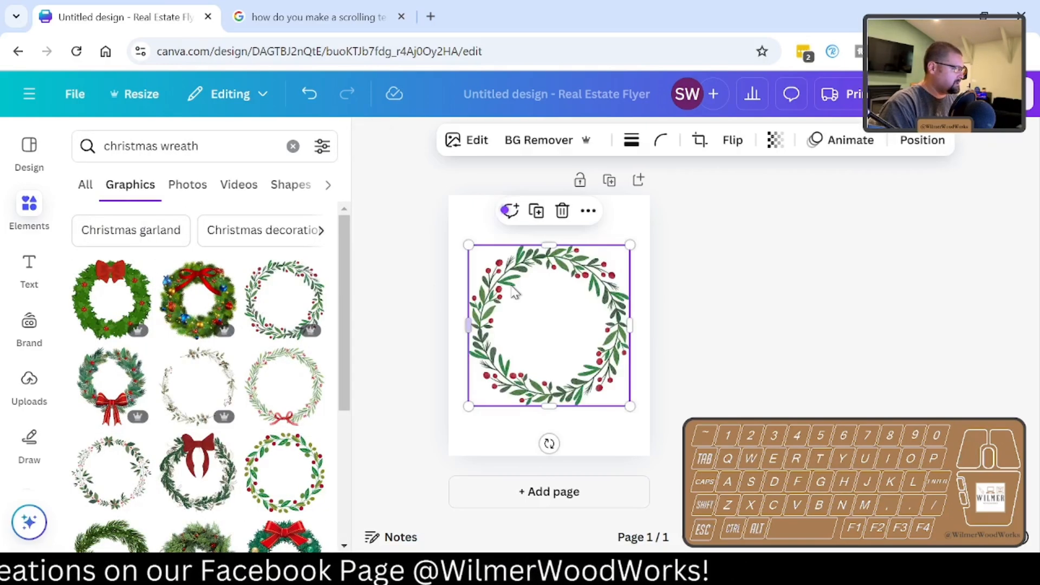
{"action": "left_click_drag", "start_coordinate": [633, 414], "coordinate": [543, 334]}
{"action": "left_click_drag", "start_coordinate": [527, 300], "coordinate": [507, 250]}
- Add the thin round wreath with evenly spaced red berry clusters, shrink it and place it in the page's upper-right corner
{"action": "scroll", "coordinate": [227, 390], "scroll_direction": "down", "scroll_amount": 6}
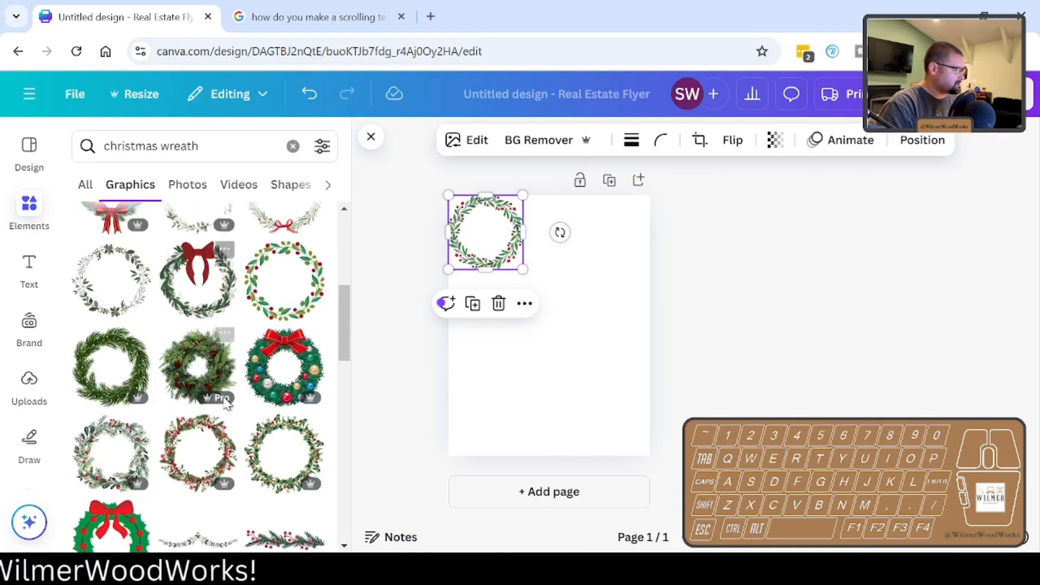
{"action": "scroll", "coordinate": [227, 404], "scroll_direction": "down", "scroll_amount": 10}
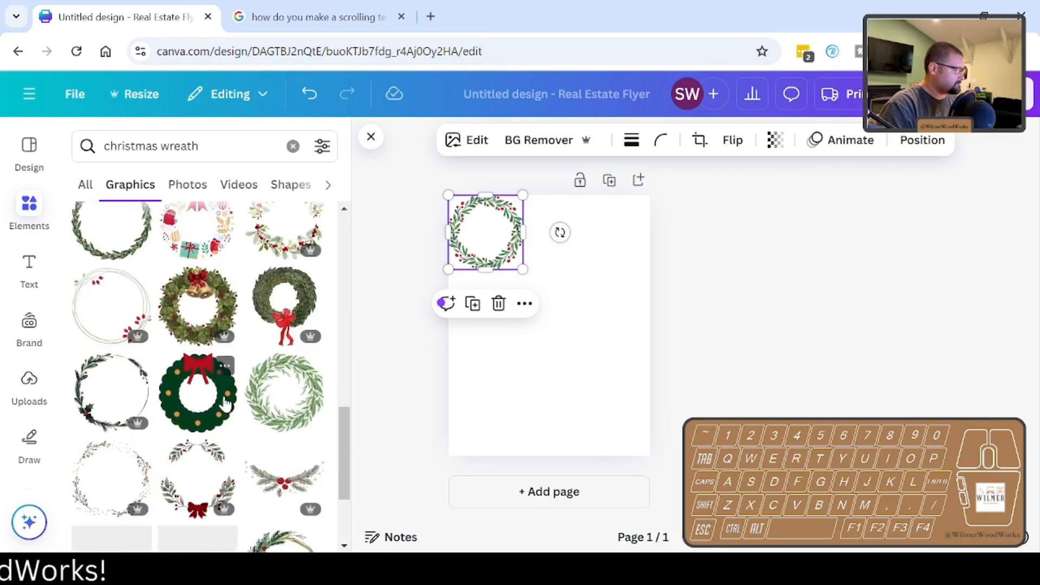
{"action": "scroll", "coordinate": [227, 403], "scroll_direction": "down", "scroll_amount": 4}
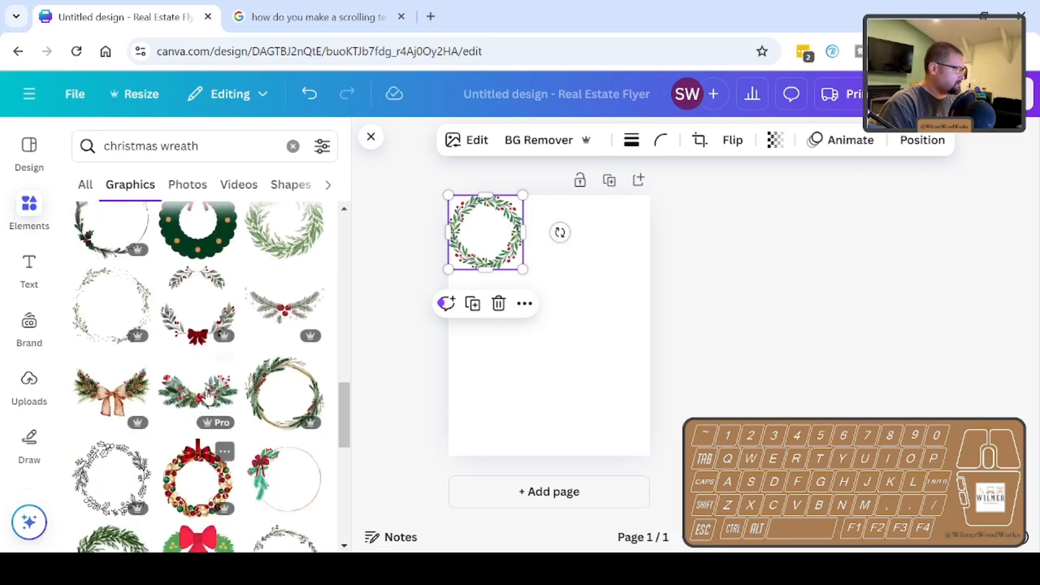
{"action": "scroll", "coordinate": [209, 395], "scroll_direction": "up", "scroll_amount": 1}
{"action": "scroll", "coordinate": [191, 409], "scroll_direction": "down", "scroll_amount": 8}
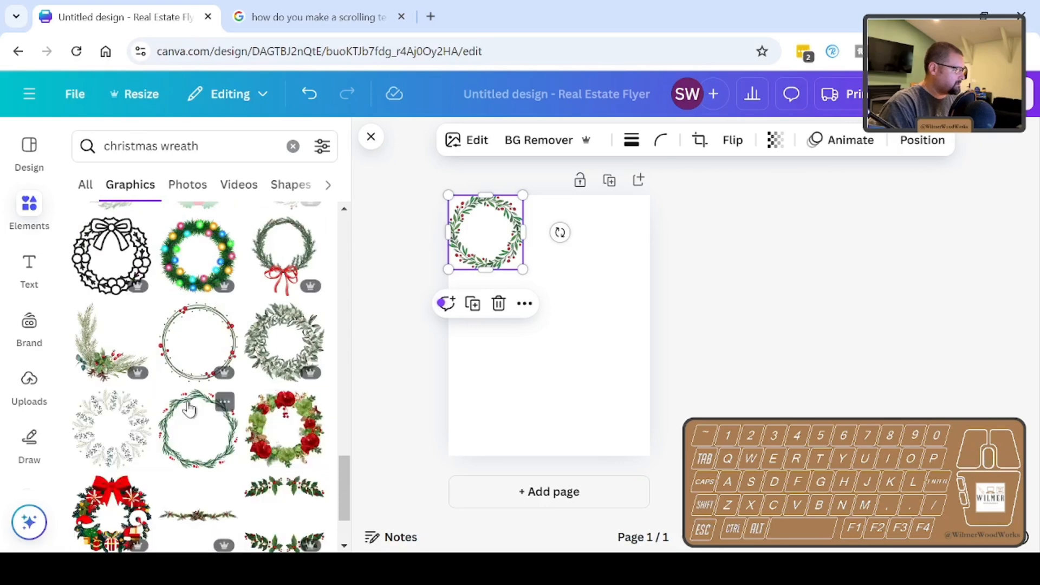
{"action": "scroll", "coordinate": [191, 409], "scroll_direction": "down", "scroll_amount": 2}
{"action": "scroll", "coordinate": [189, 409], "scroll_direction": "down", "scroll_amount": 8}
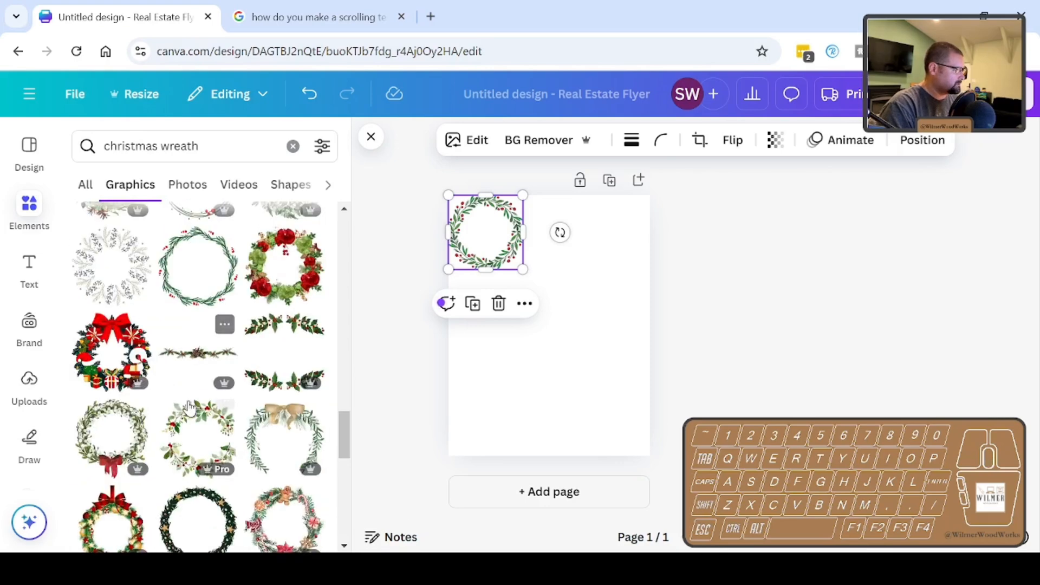
{"action": "scroll", "coordinate": [190, 409], "scroll_direction": "down", "scroll_amount": 10}
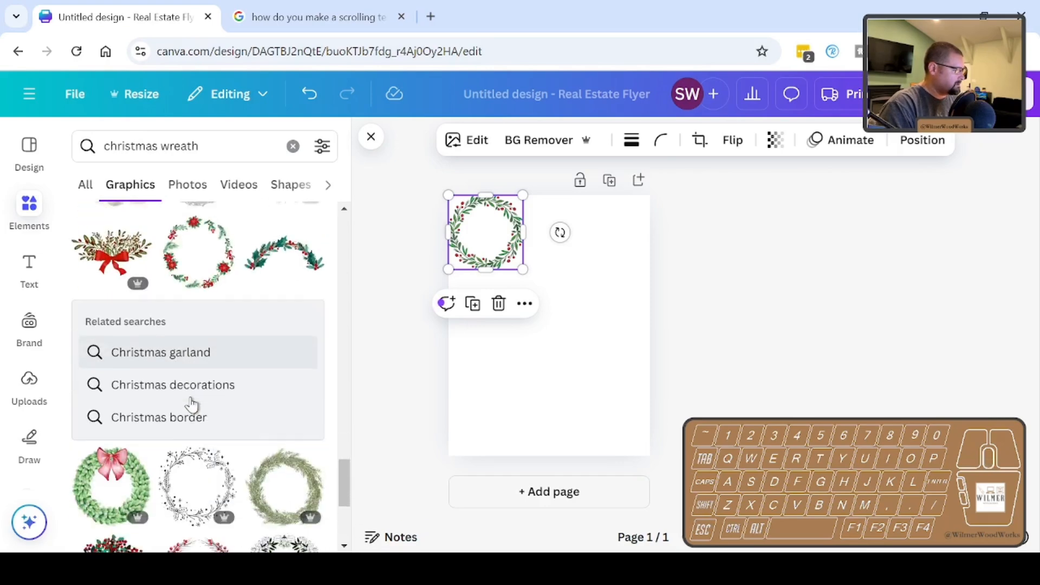
{"action": "scroll", "coordinate": [191, 404], "scroll_direction": "down", "scroll_amount": 3}
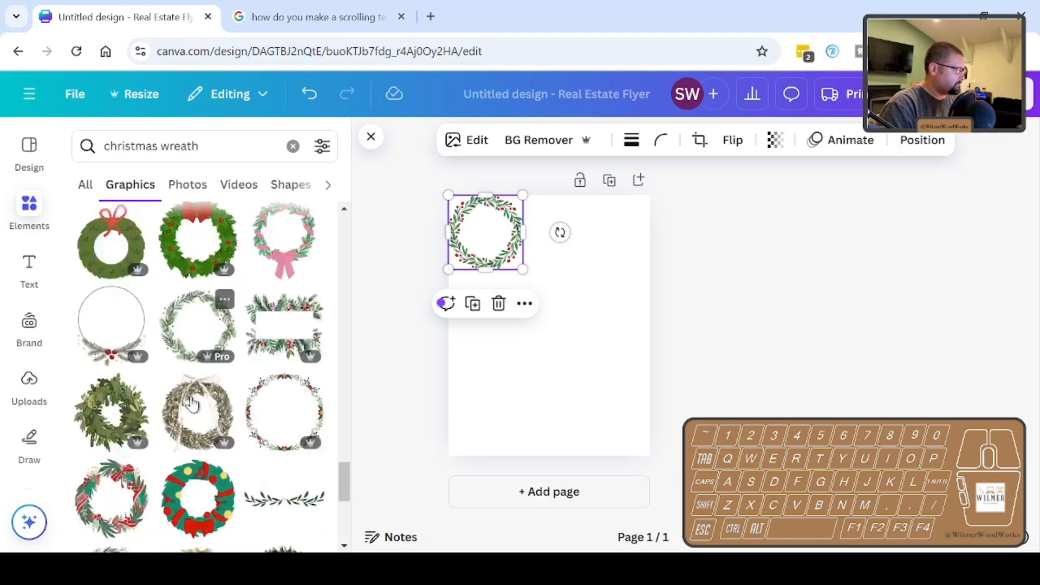
{"action": "scroll", "coordinate": [190, 403], "scroll_direction": "down", "scroll_amount": 2}
{"action": "scroll", "coordinate": [190, 402], "scroll_direction": "up", "scroll_amount": 2}
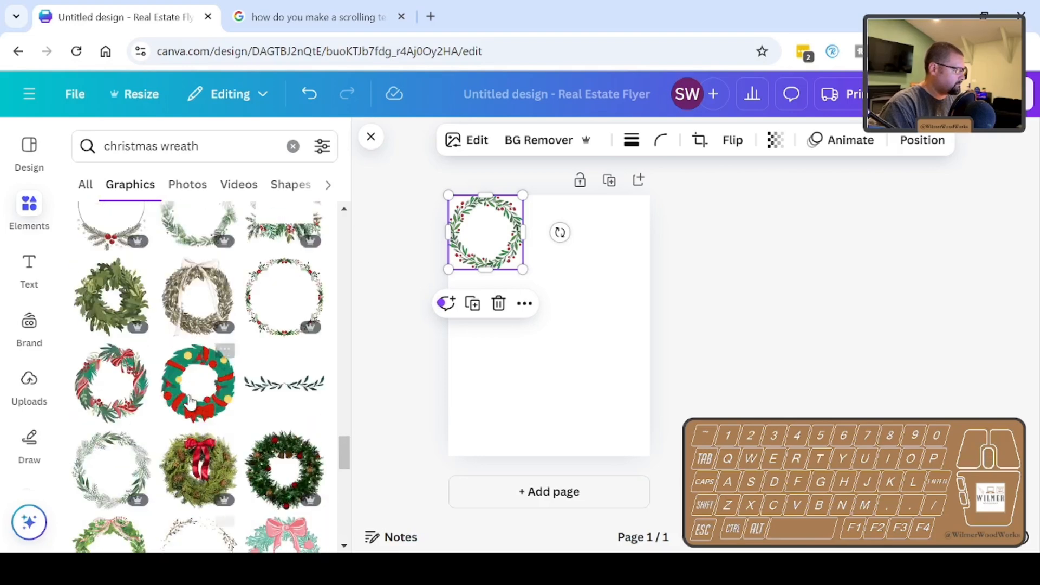
{"action": "left_click", "coordinate": [260, 329]}
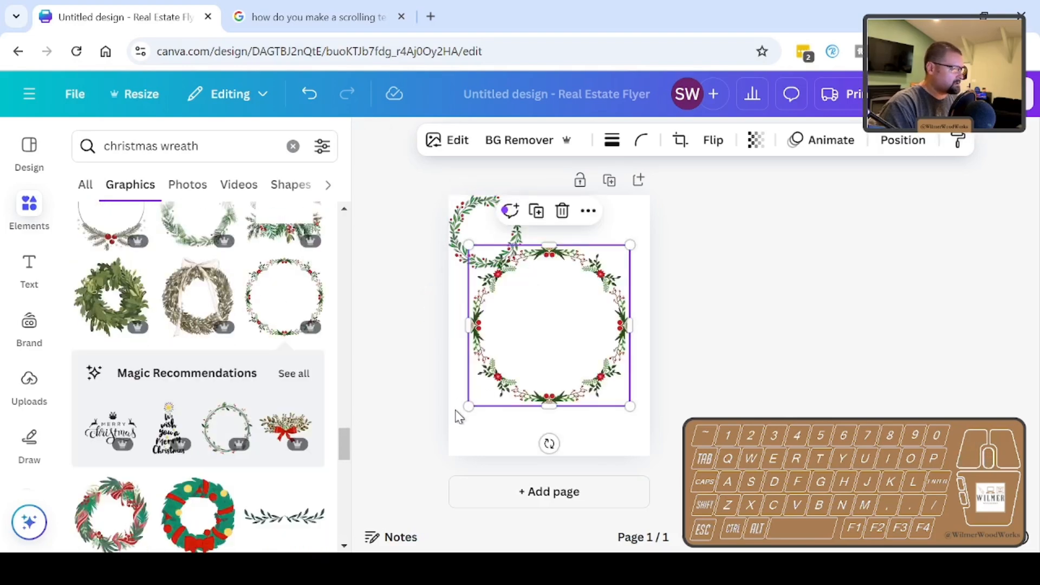
{"action": "left_click_drag", "start_coordinate": [467, 408], "coordinate": [527, 347]}
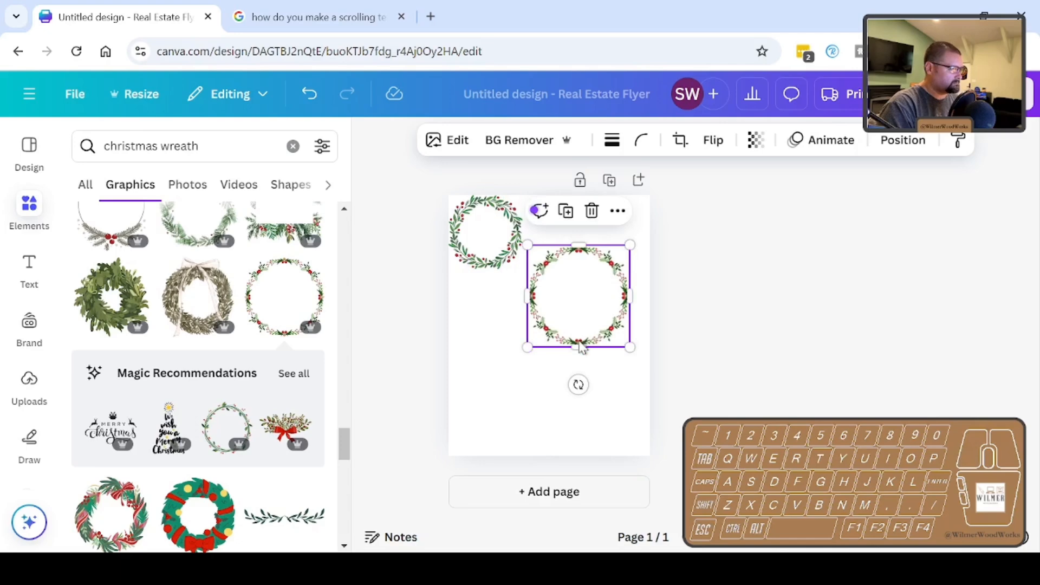
{"action": "left_click_drag", "start_coordinate": [595, 345], "coordinate": [617, 296]}
- Add the holly-leaf wreath with small berries and place it at the page's left edge below the first wreath
{"action": "scroll", "coordinate": [245, 455], "scroll_direction": "down", "scroll_amount": 3}
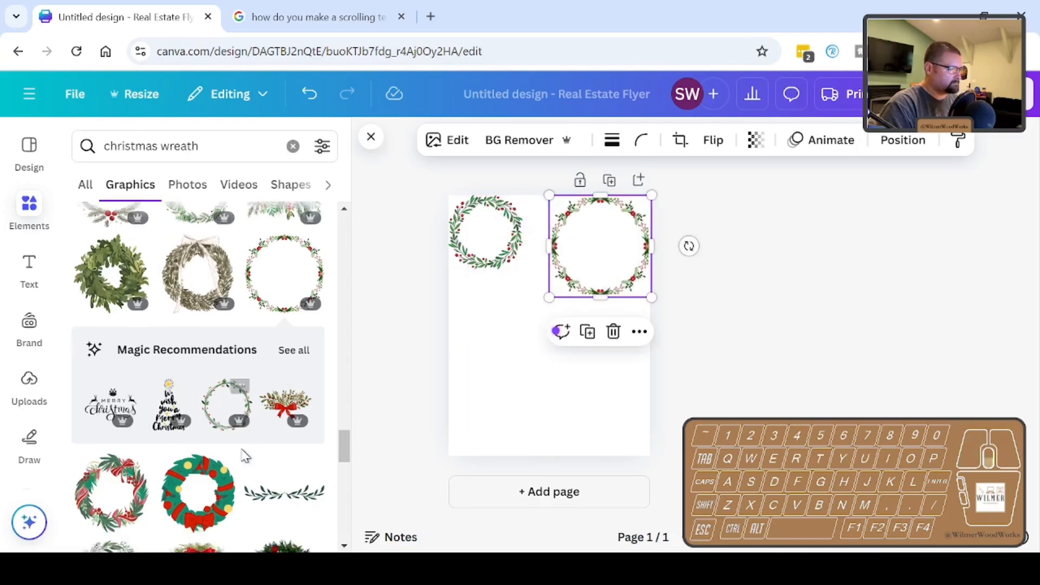
{"action": "scroll", "coordinate": [245, 455], "scroll_direction": "down", "scroll_amount": 5}
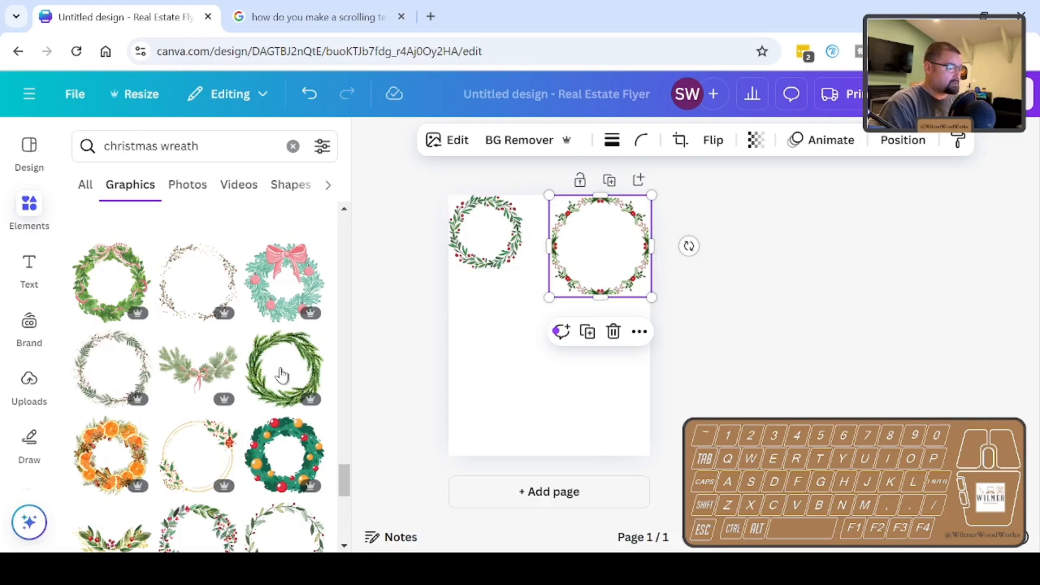
{"action": "scroll", "coordinate": [281, 375], "scroll_direction": "down", "scroll_amount": 5}
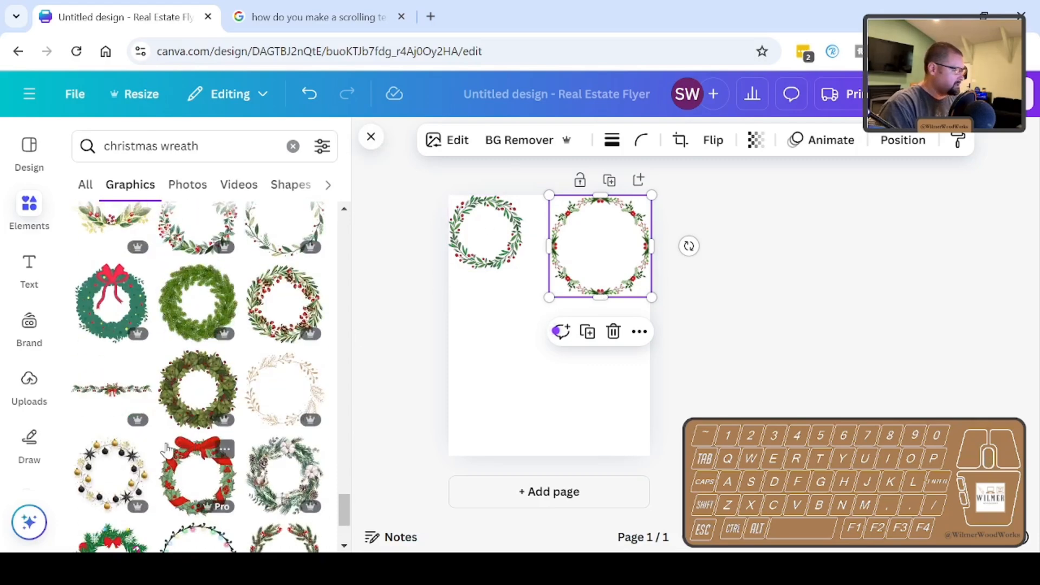
{"action": "scroll", "coordinate": [166, 448], "scroll_direction": "down", "scroll_amount": 5}
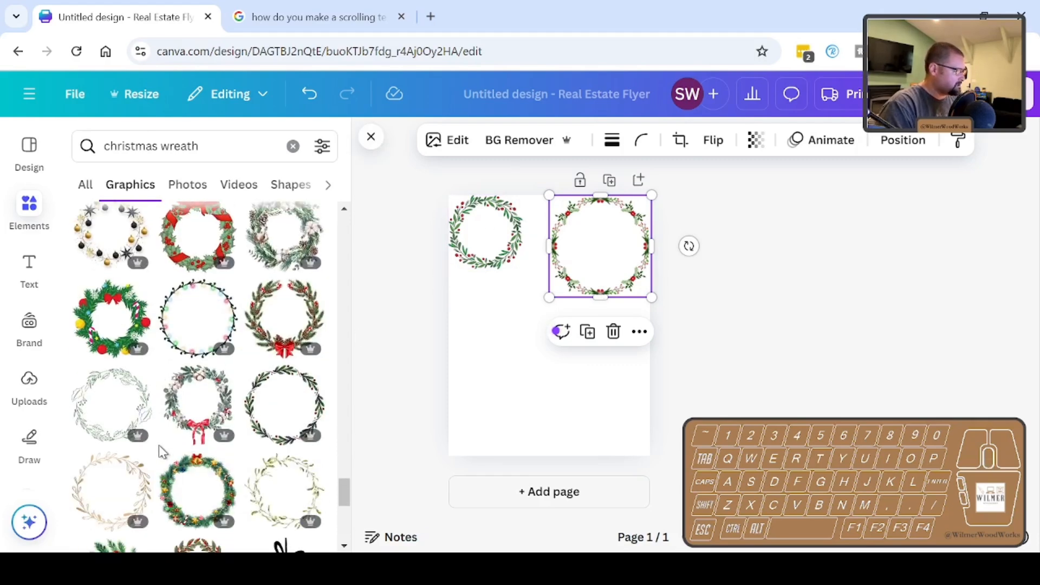
{"action": "scroll", "coordinate": [160, 447], "scroll_direction": "down", "scroll_amount": 5}
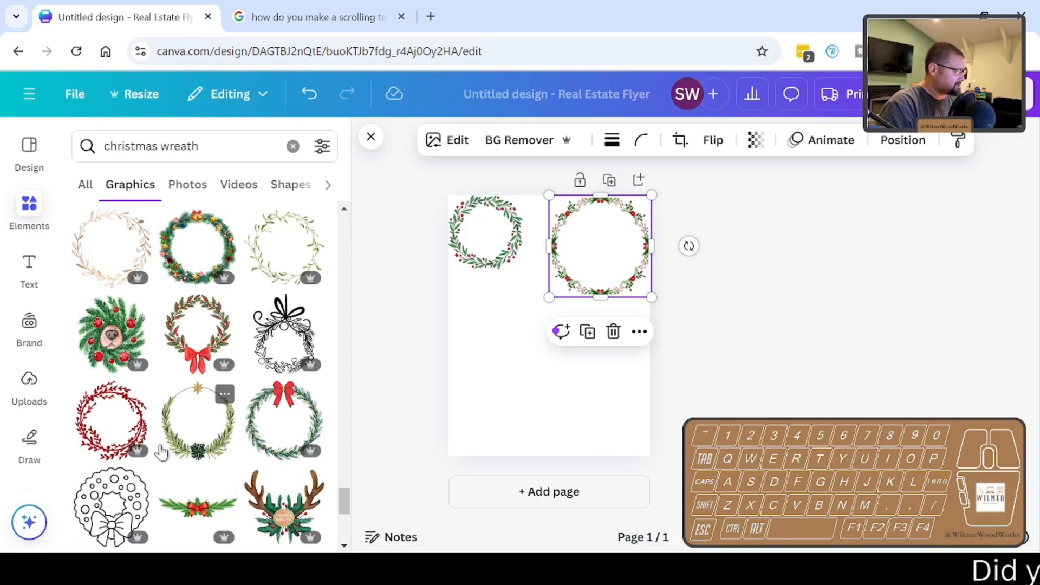
{"action": "scroll", "coordinate": [161, 452], "scroll_direction": "down", "scroll_amount": 10}
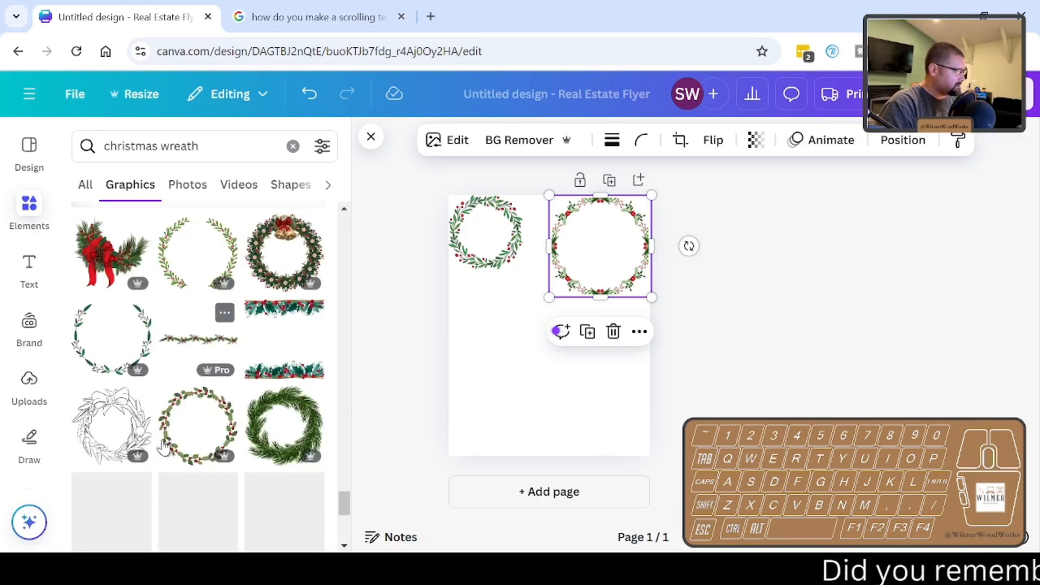
{"action": "scroll", "coordinate": [162, 447], "scroll_direction": "down", "scroll_amount": 3}
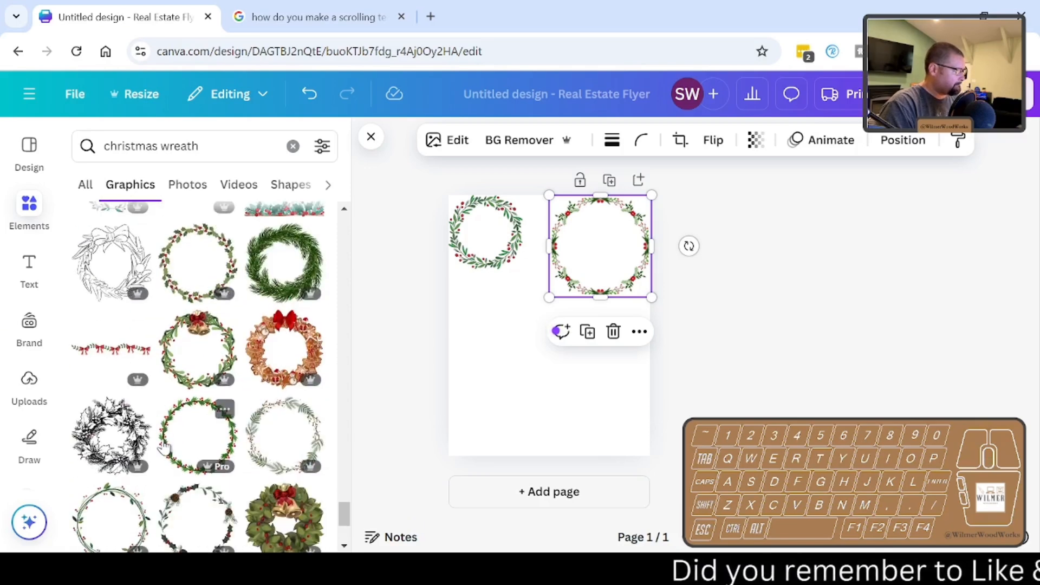
{"action": "left_click", "coordinate": [177, 297]}
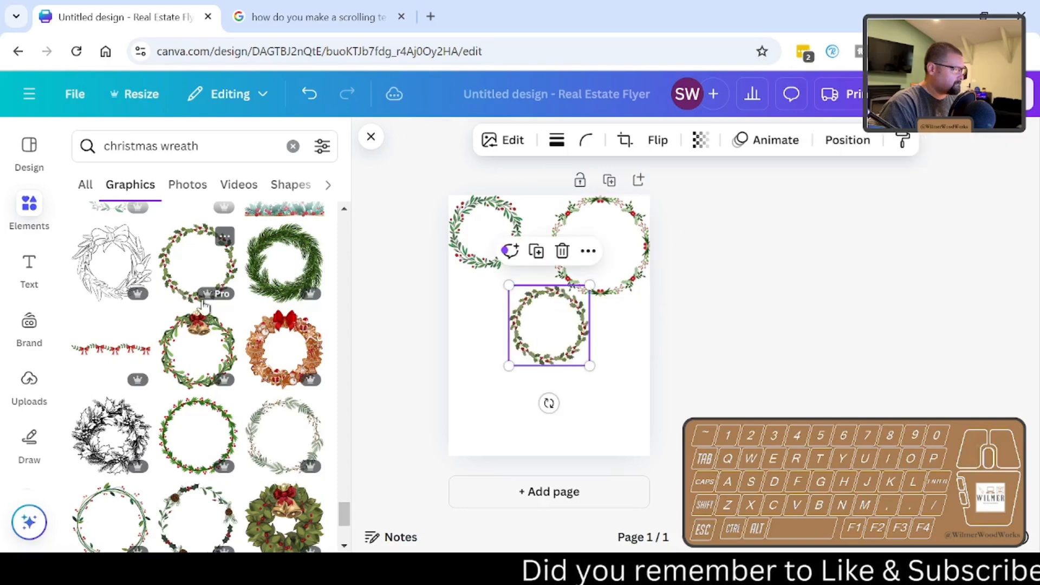
{"action": "left_click_drag", "start_coordinate": [579, 347], "coordinate": [519, 337]}
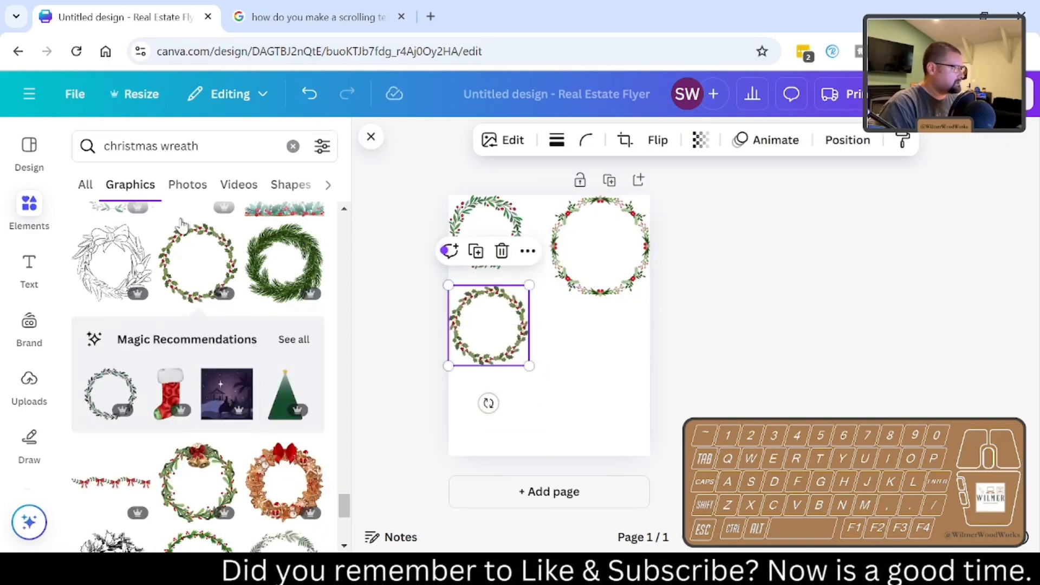
- Add the green wreath with the red bow from the recently used elements and place it below the berry-cluster wreath at the page's right edge
{"action": "left_click", "coordinate": [292, 146]}
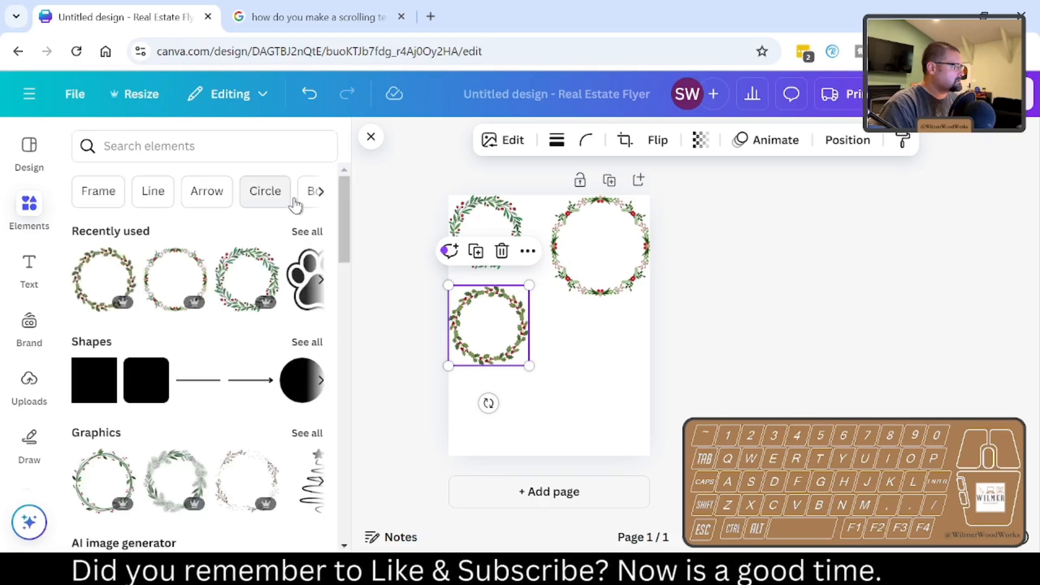
{"action": "left_click", "coordinate": [307, 232]}
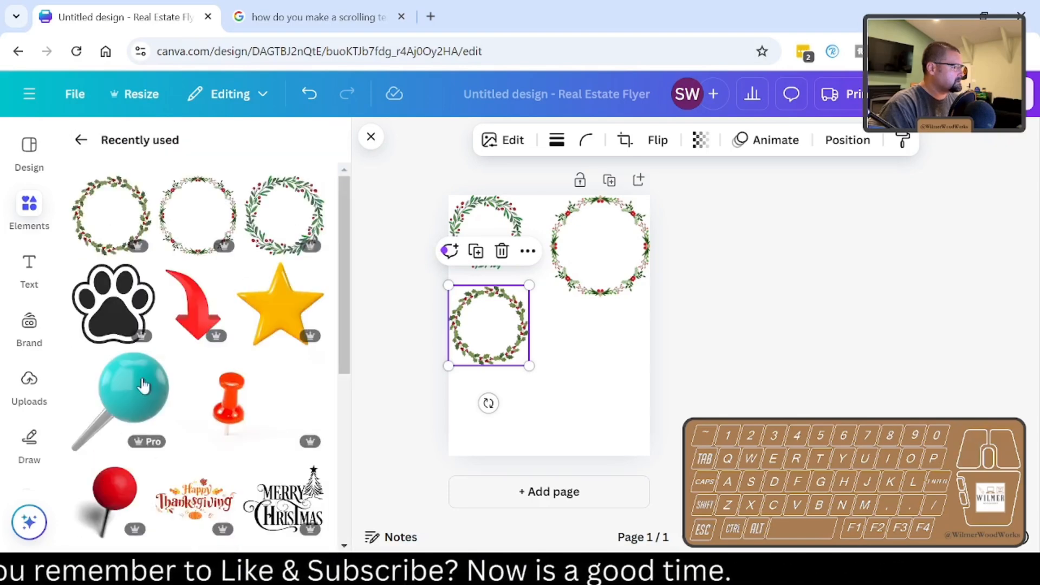
{"action": "left_click", "coordinate": [91, 140]}
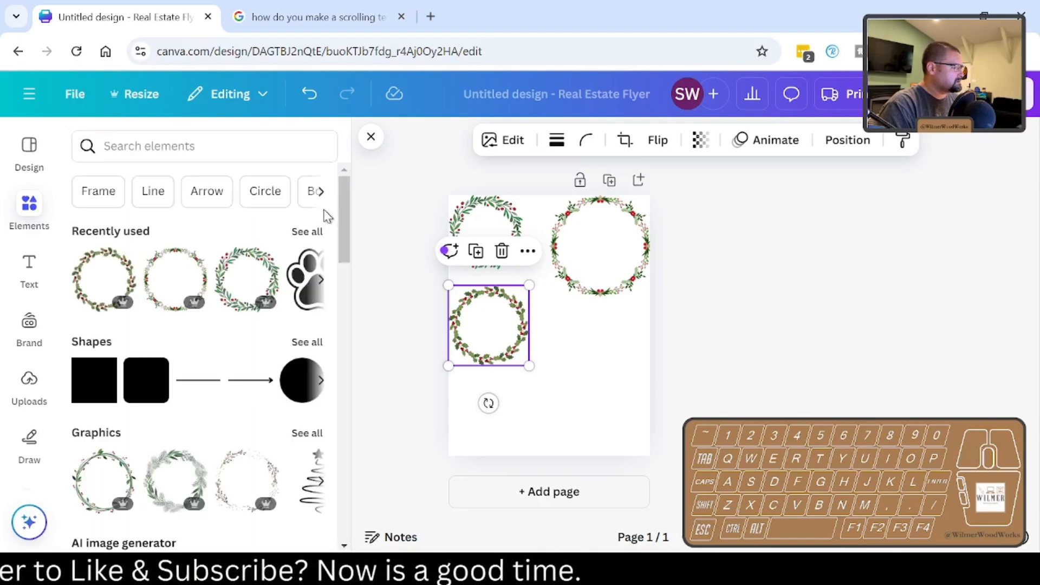
{"action": "left_click", "coordinate": [301, 234]}
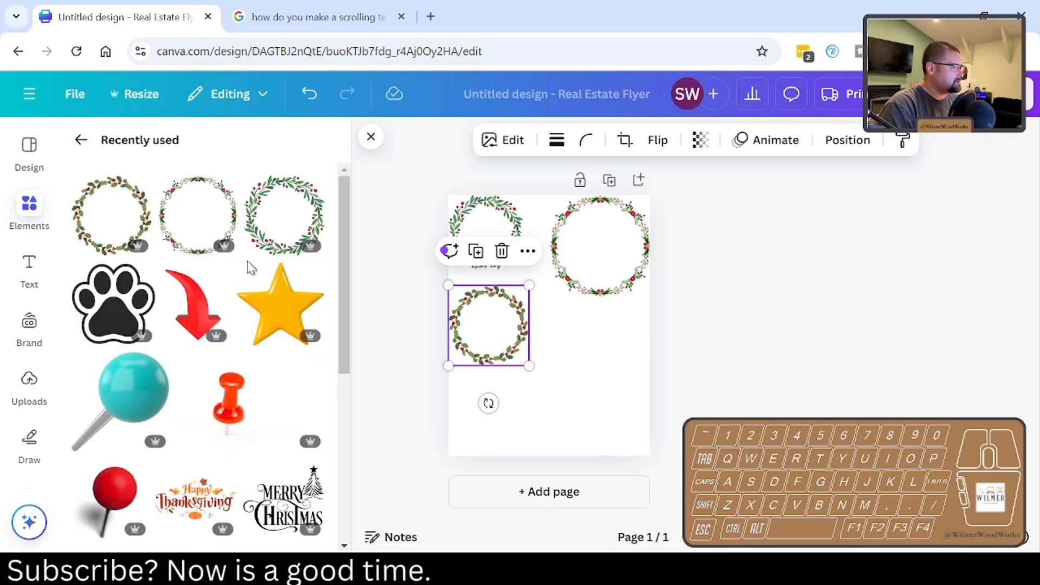
{"action": "scroll", "coordinate": [217, 325], "scroll_direction": "down", "scroll_amount": 10}
{"action": "scroll", "coordinate": [198, 360], "scroll_direction": "down", "scroll_amount": 5}
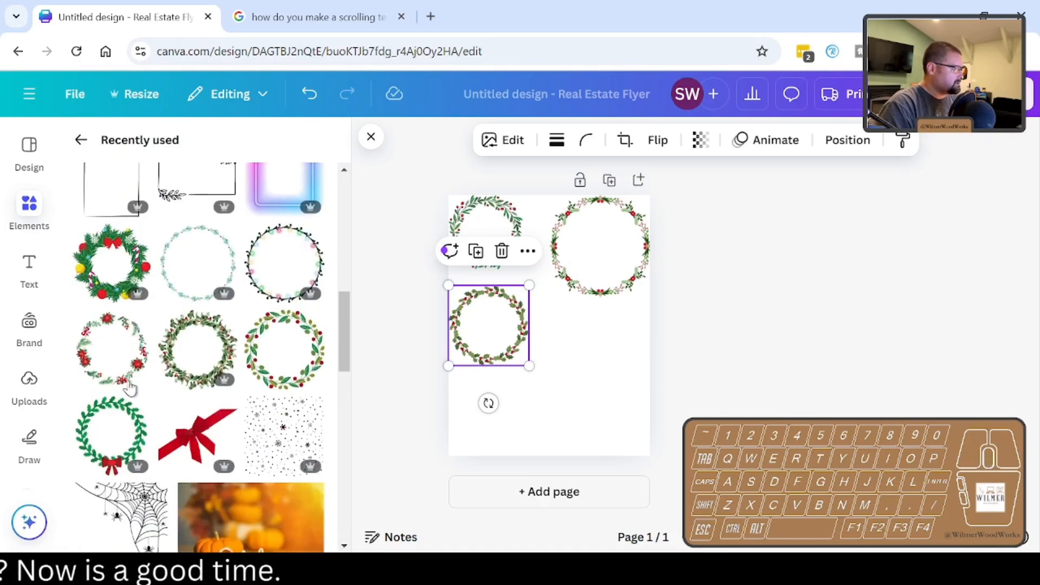
{"action": "scroll", "coordinate": [165, 382], "scroll_direction": "down", "scroll_amount": 2}
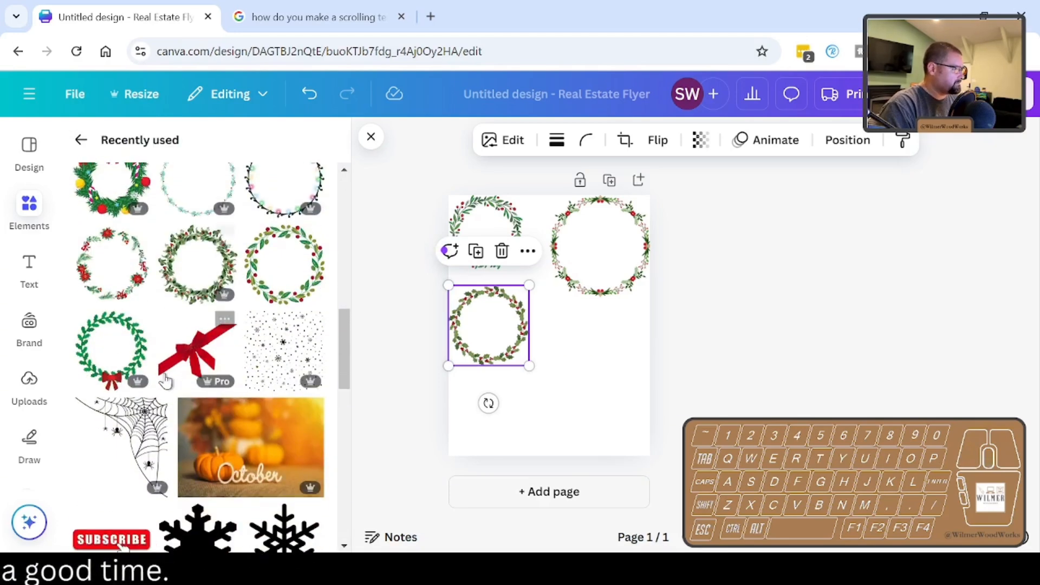
{"action": "left_click", "coordinate": [120, 330]}
{"action": "left_click_drag", "start_coordinate": [554, 305], "coordinate": [624, 315]}
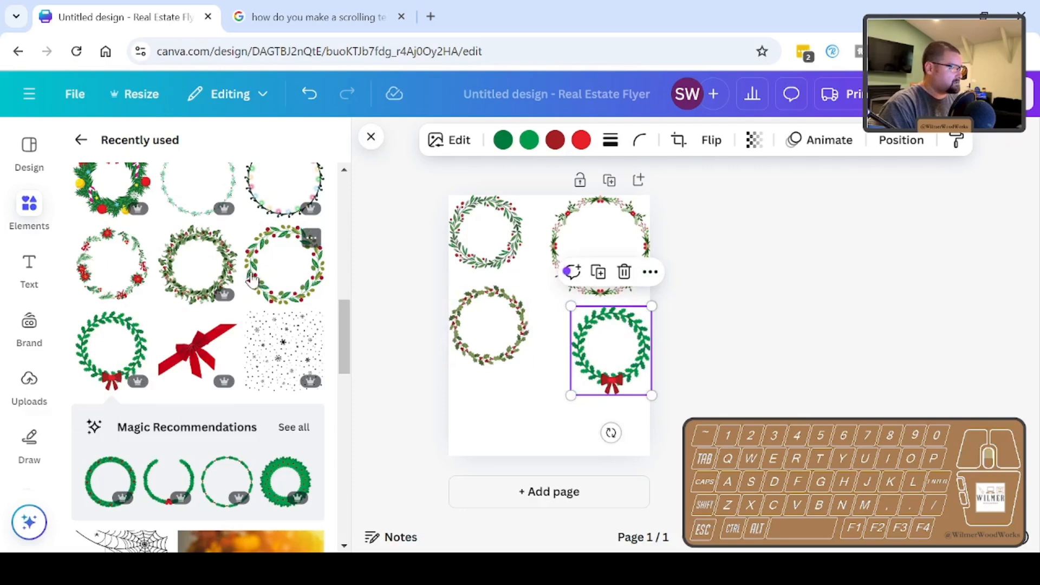
- Download the Wreath design as an SVG file
{"action": "scroll", "coordinate": [252, 279], "scroll_direction": "up", "scroll_amount": 5}
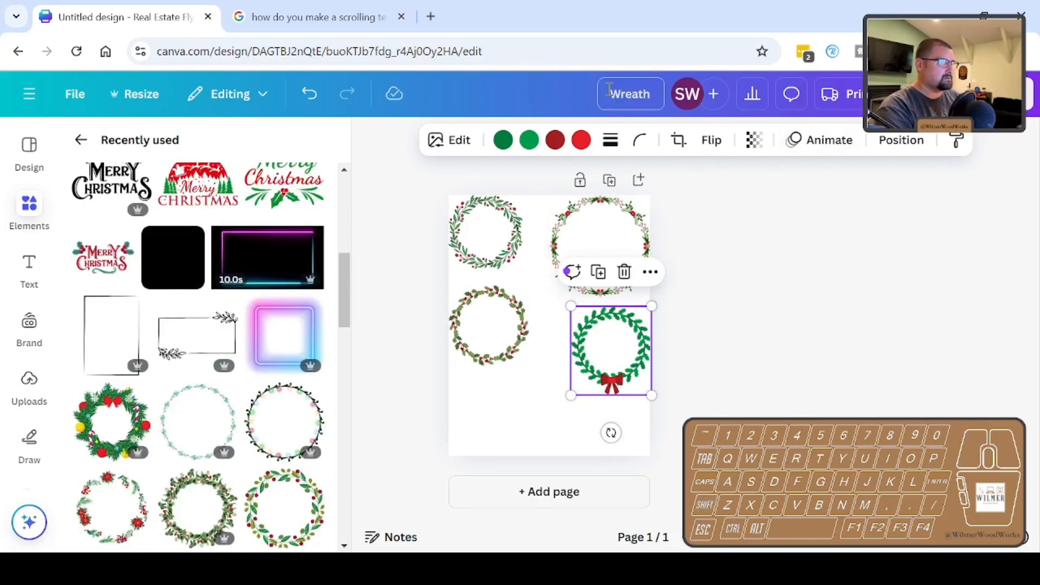
{"action": "left_click", "coordinate": [995, 95]}
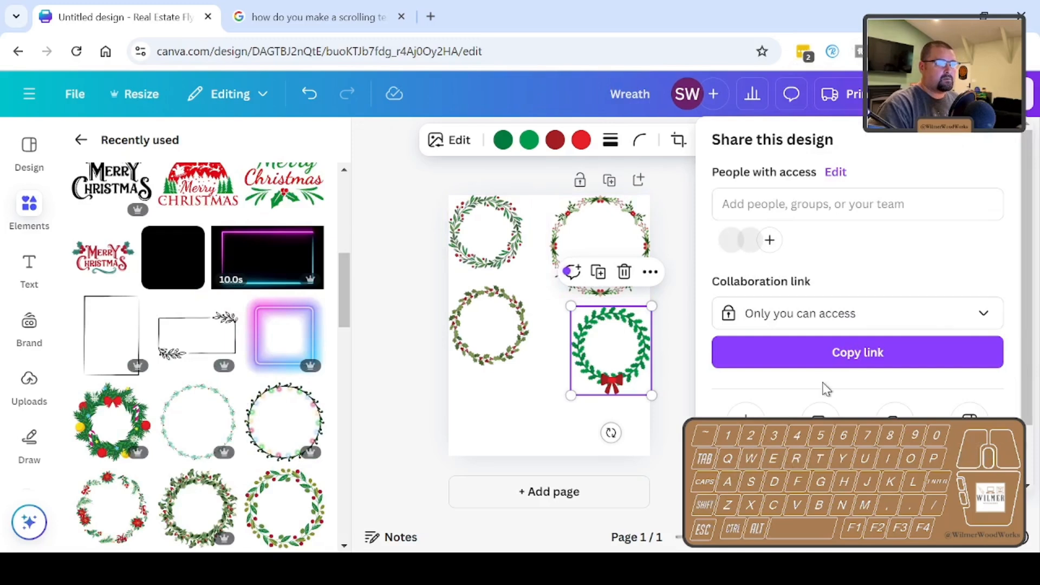
{"action": "left_click", "coordinate": [809, 313]}
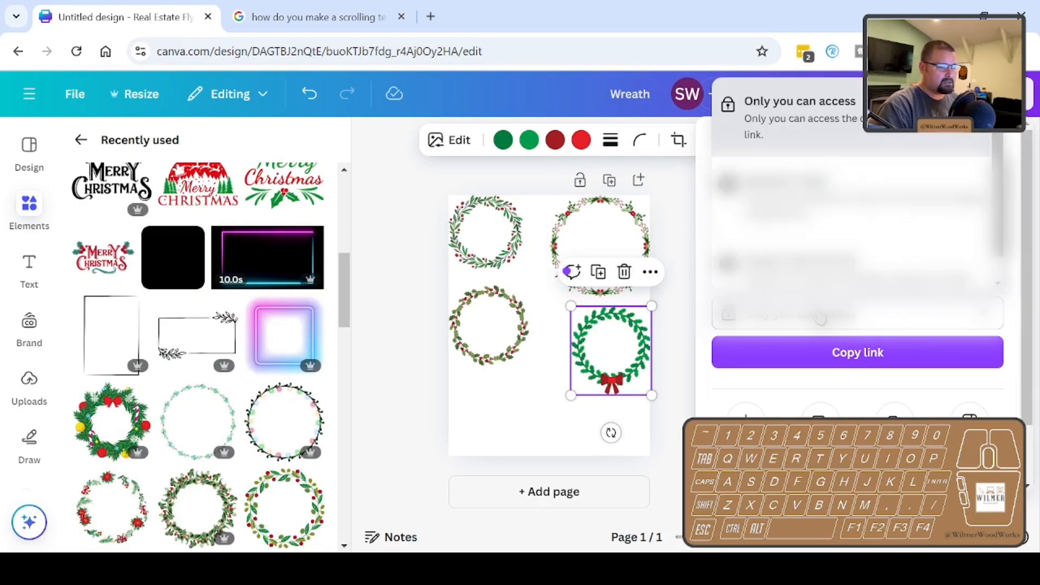
{"action": "left_click", "coordinate": [809, 313]}
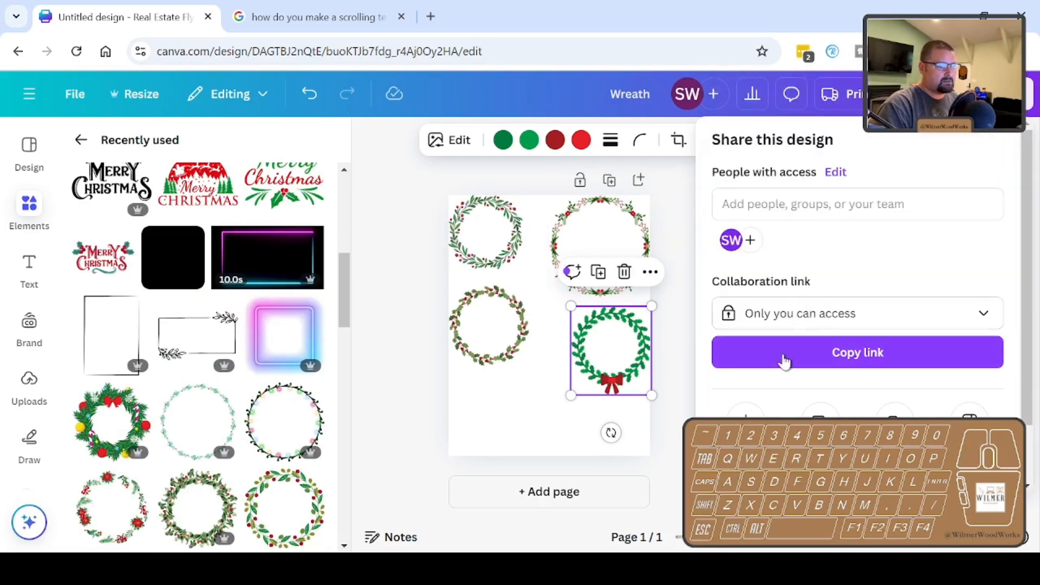
{"action": "left_click", "coordinate": [746, 415]}
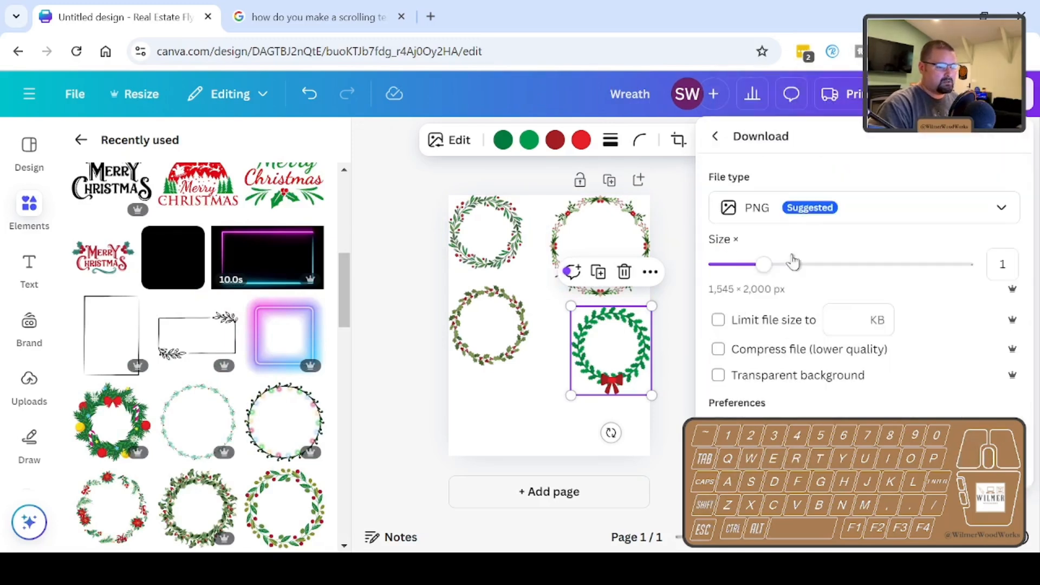
{"action": "left_click", "coordinate": [765, 218]}
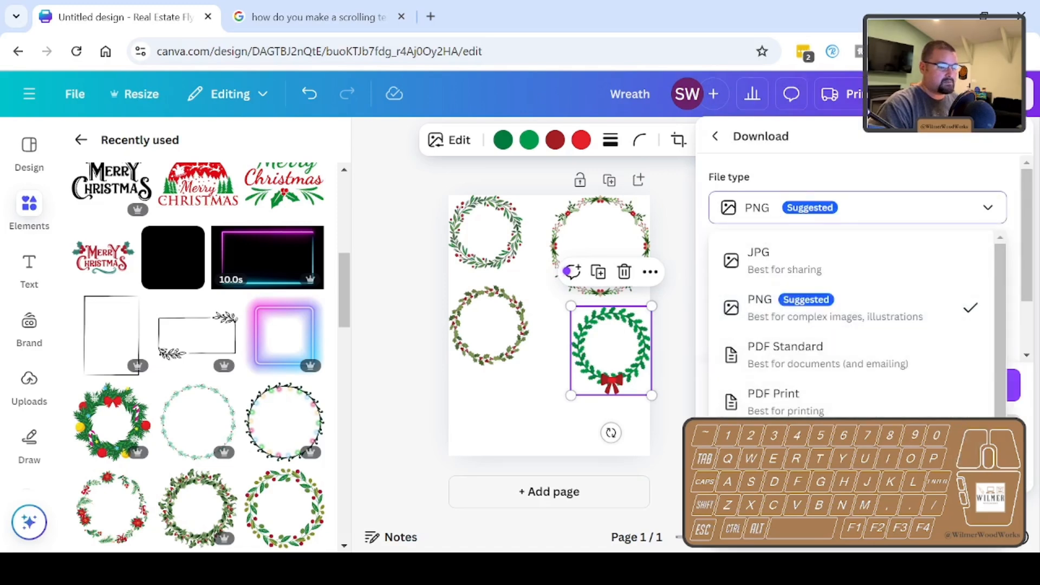
{"action": "left_click", "coordinate": [741, 239]}
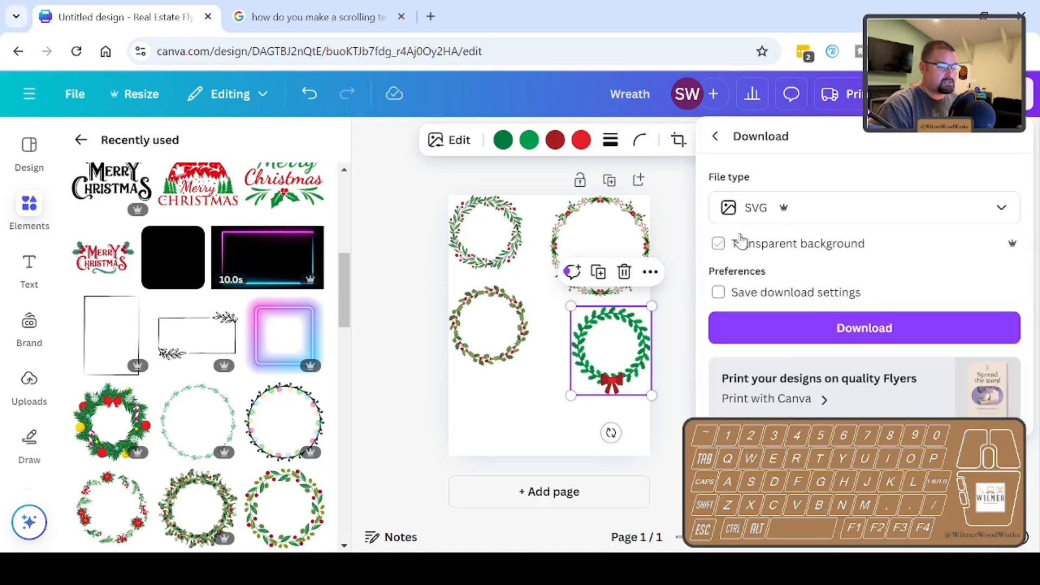
{"action": "left_click", "coordinate": [787, 329]}
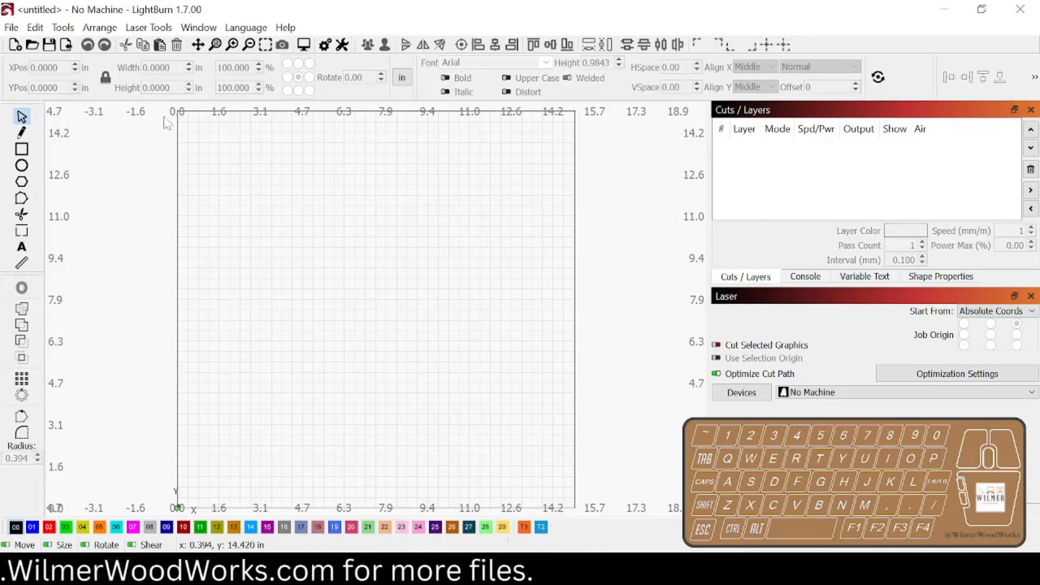
- Import the downloaded wreath SVG into the empty LightBurn project
{"action": "left_click", "coordinate": [66, 45]}
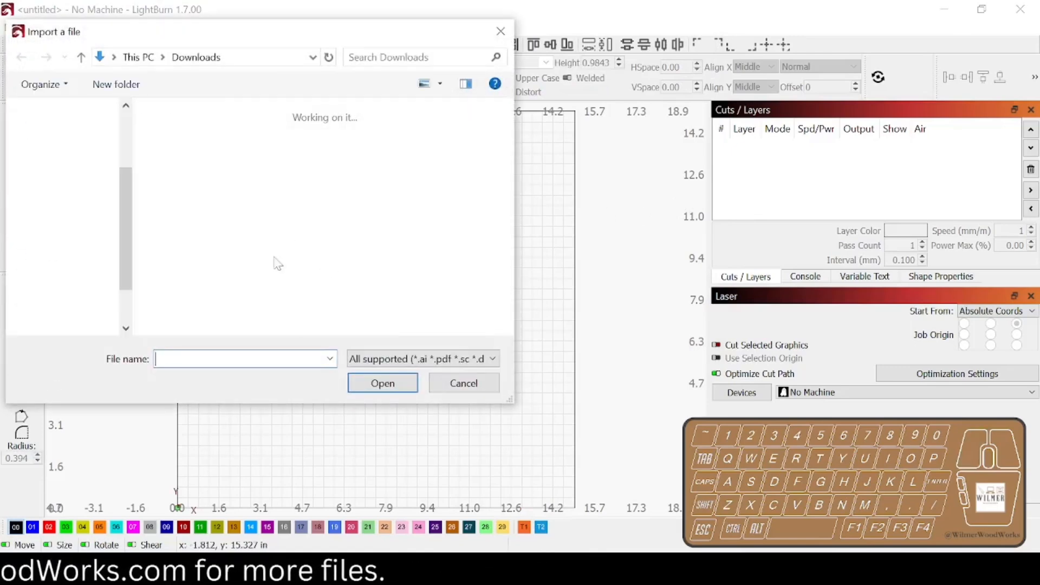
{"action": "double_click", "coordinate": [357, 192]}
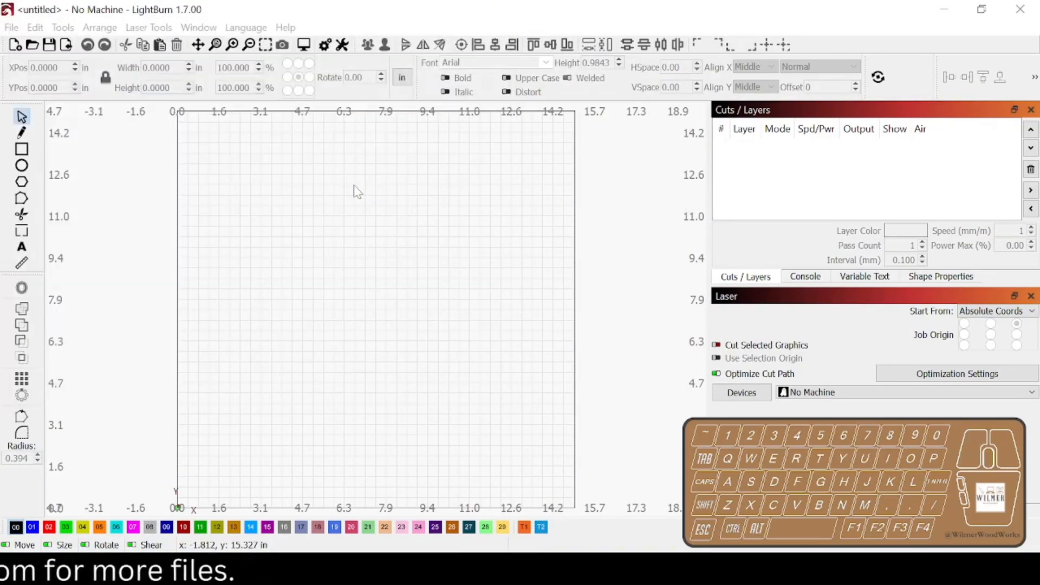
- Import the holiday lettering file with the Merry Christmas text and move it beyond the work area's left edge
{"action": "left_click", "coordinate": [66, 45]}
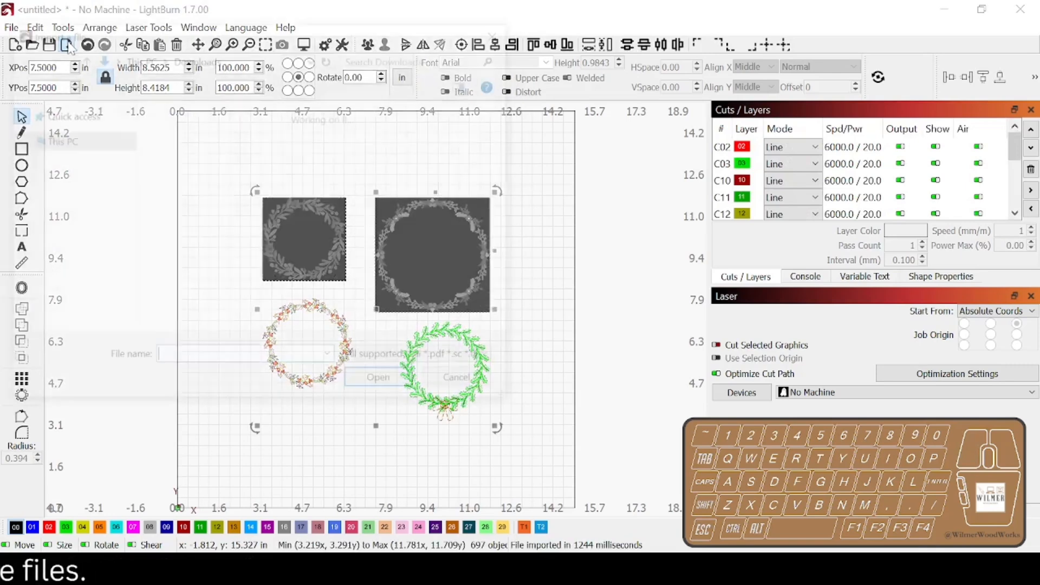
{"action": "double_click", "coordinate": [281, 174]}
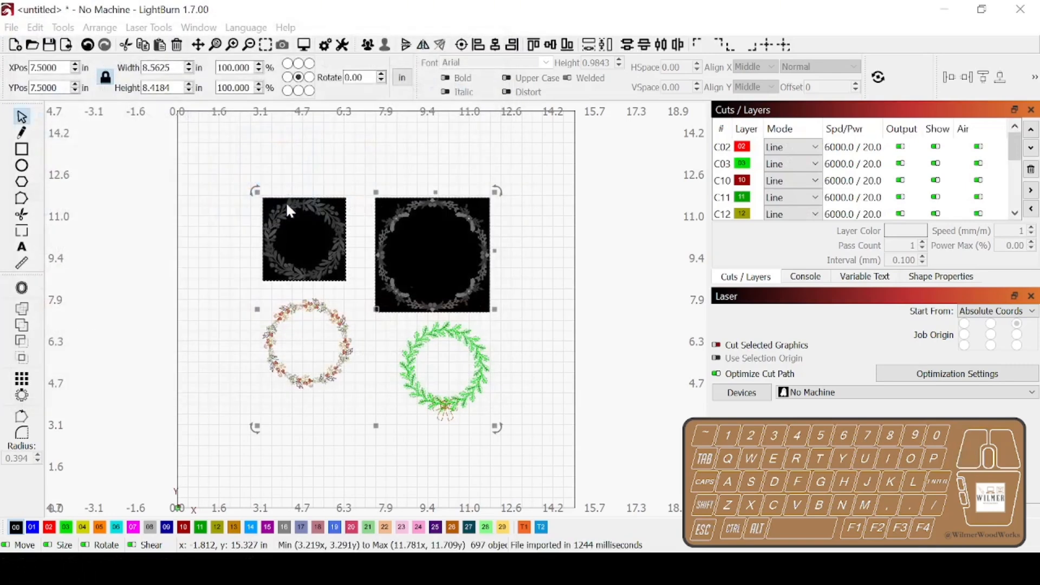
{"action": "left_click_drag", "start_coordinate": [342, 355], "coordinate": [41, 375]}
{"action": "left_click_drag", "start_coordinate": [135, 364], "coordinate": [81, 384]}
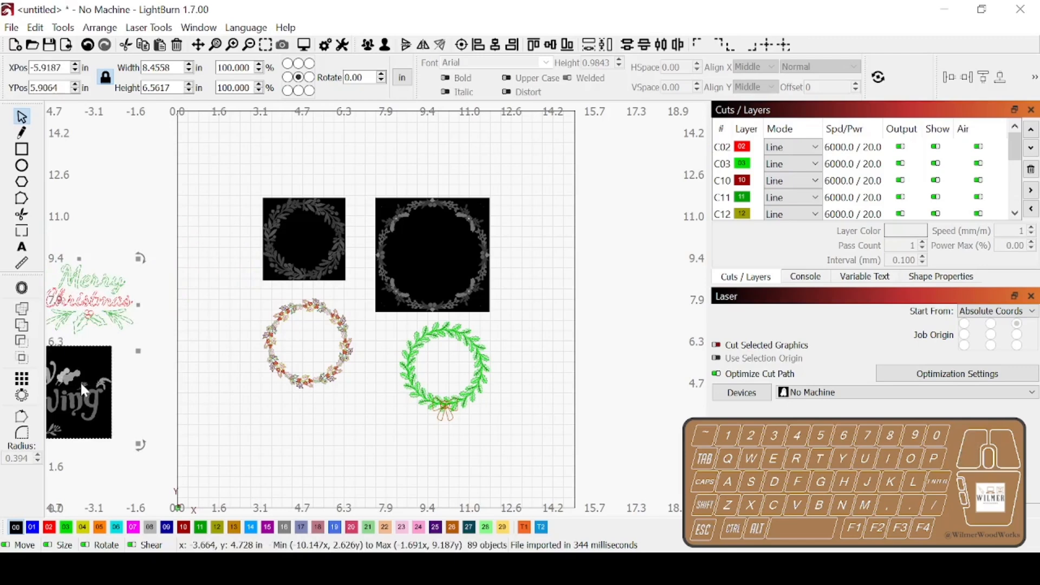
- Delete the two wreaths that were imported as black bitmap images
{"action": "left_click", "coordinate": [225, 366]}
{"action": "left_click_drag", "start_coordinate": [318, 237], "coordinate": [484, 297]}
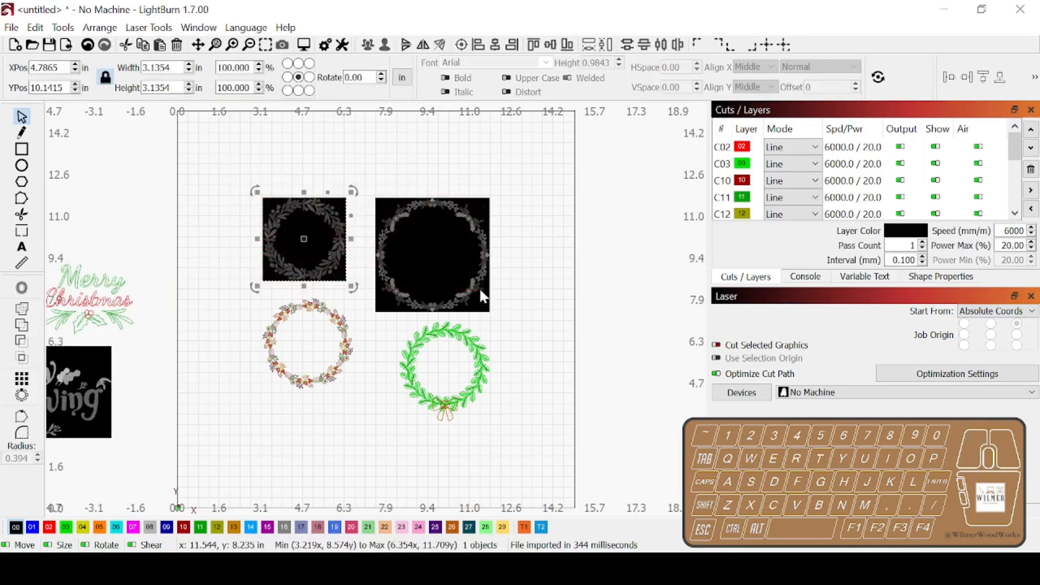
{"action": "key", "text": "Delete"}
{"action": "left_click", "coordinate": [389, 250]}
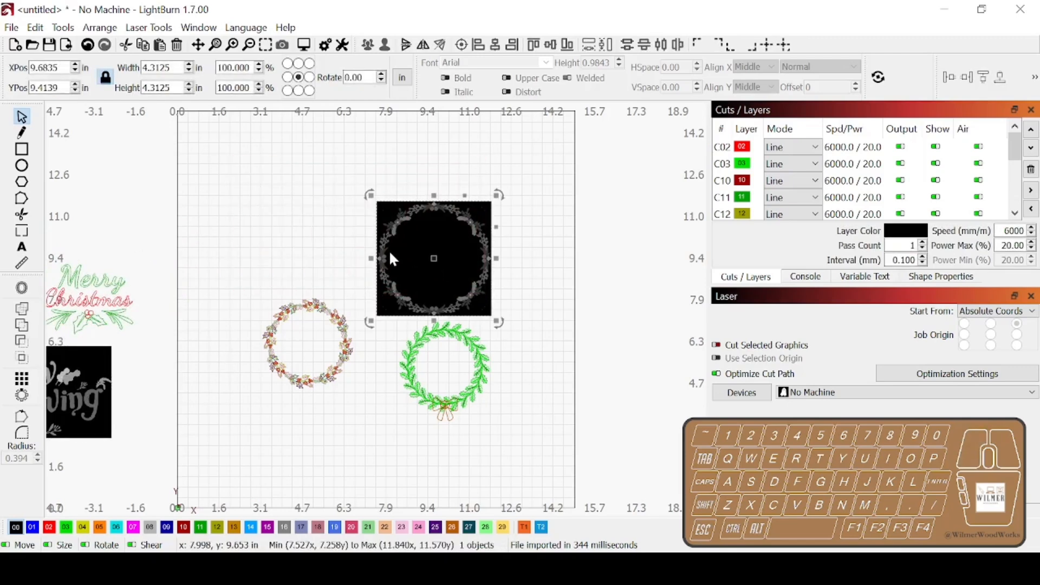
{"action": "key", "text": "Delete"}
- Delete all pieces of the multicoloured holly wreath with the berries
{"action": "scroll", "coordinate": [382, 337], "scroll_direction": "up", "scroll_amount": 3}
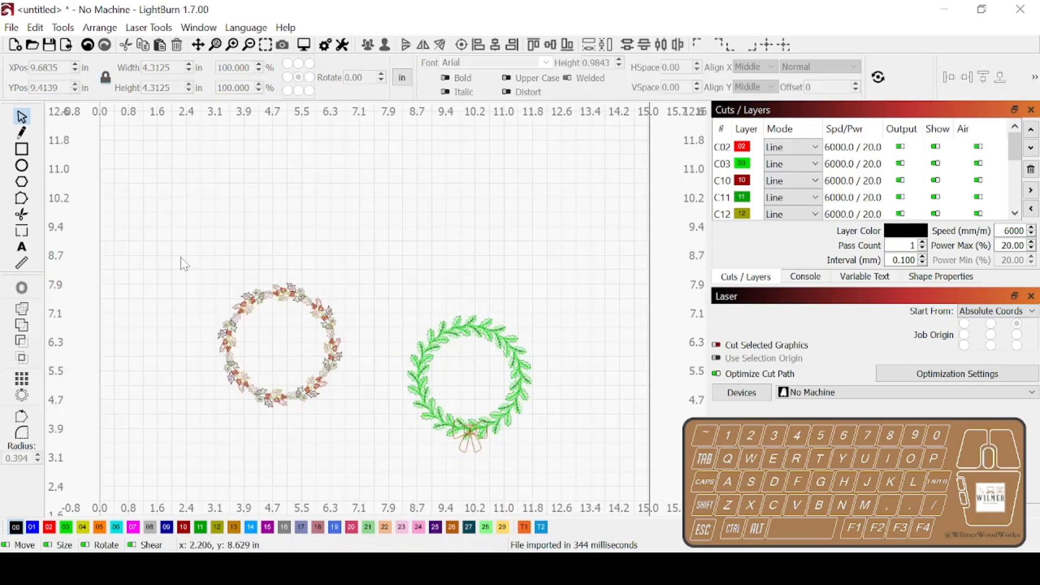
{"action": "left_click_drag", "start_coordinate": [181, 259], "coordinate": [373, 463]}
{"action": "left_click_drag", "start_coordinate": [321, 385], "coordinate": [383, 425]}
{"action": "scroll", "coordinate": [382, 401], "scroll_direction": "up", "scroll_amount": 8}
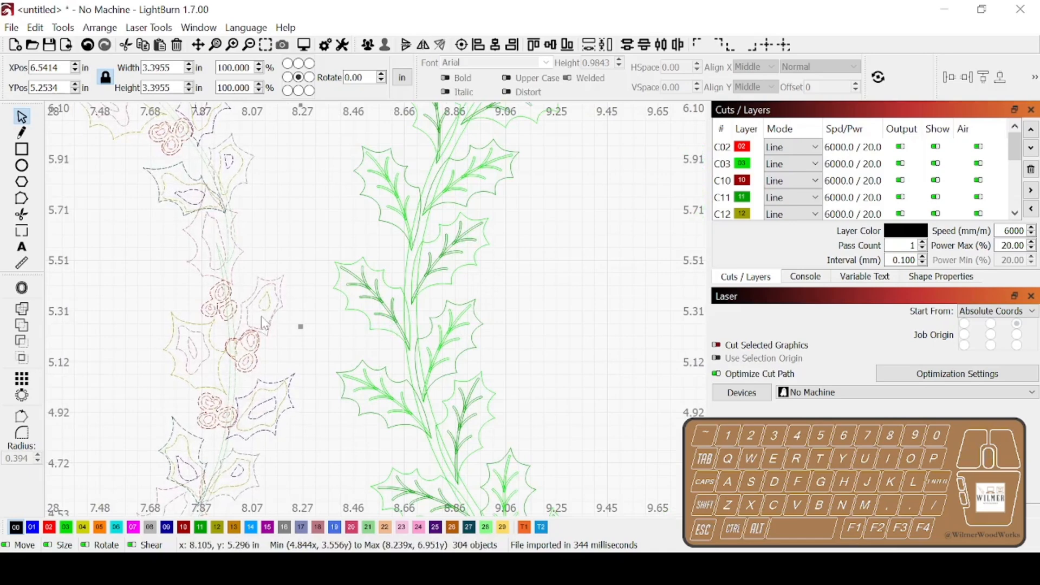
{"action": "key", "text": "Delete"}
- Move the entire green holly wreath with its bow about 2 in to the left
{"action": "scroll", "coordinate": [290, 271], "scroll_direction": "down", "scroll_amount": 5}
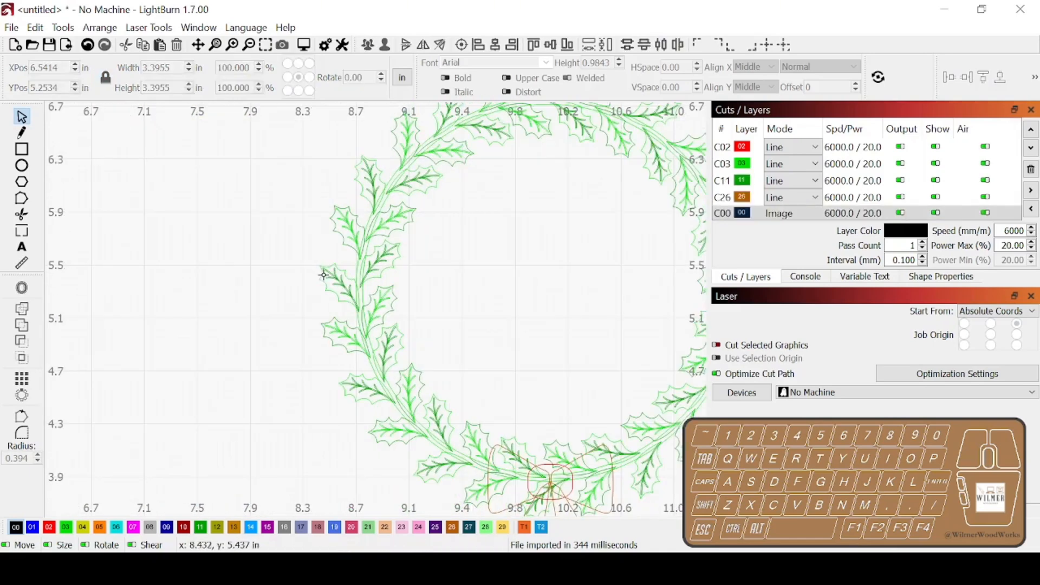
{"action": "left_click_drag", "start_coordinate": [312, 123], "coordinate": [573, 432]}
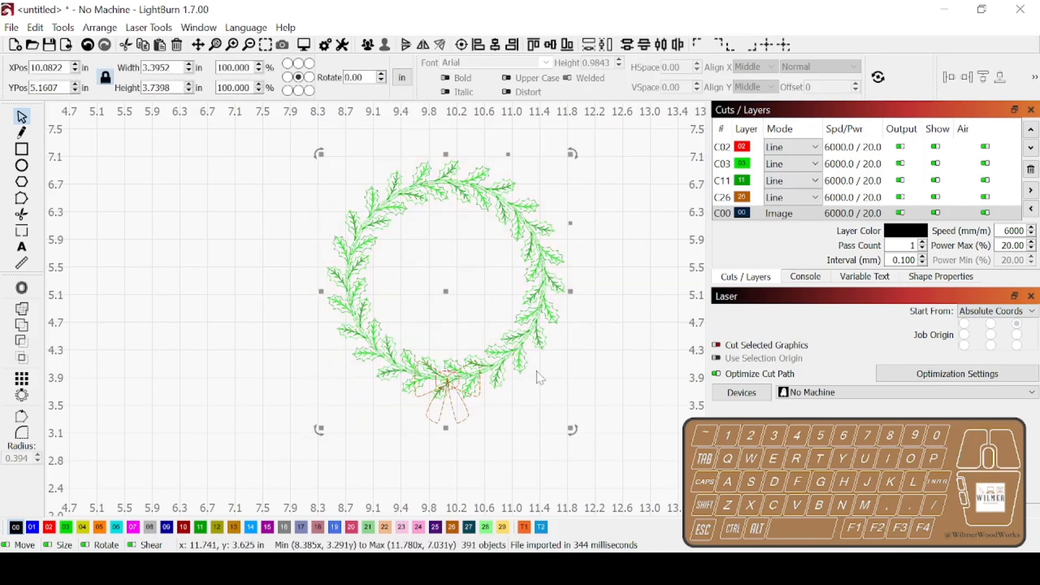
{"action": "left_click_drag", "start_coordinate": [512, 355], "coordinate": [383, 340]}
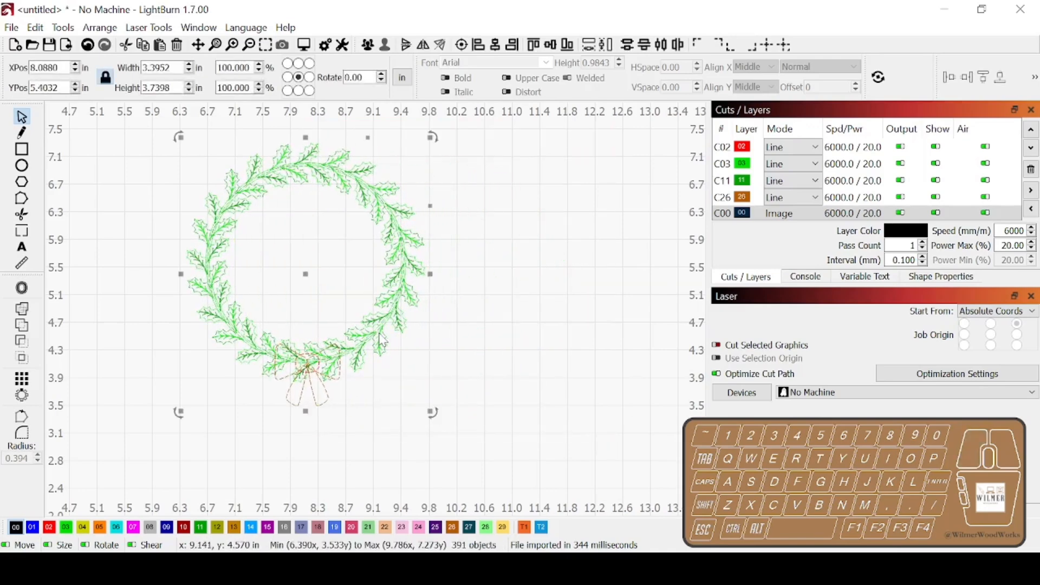
{"action": "left_click", "coordinate": [350, 393]}
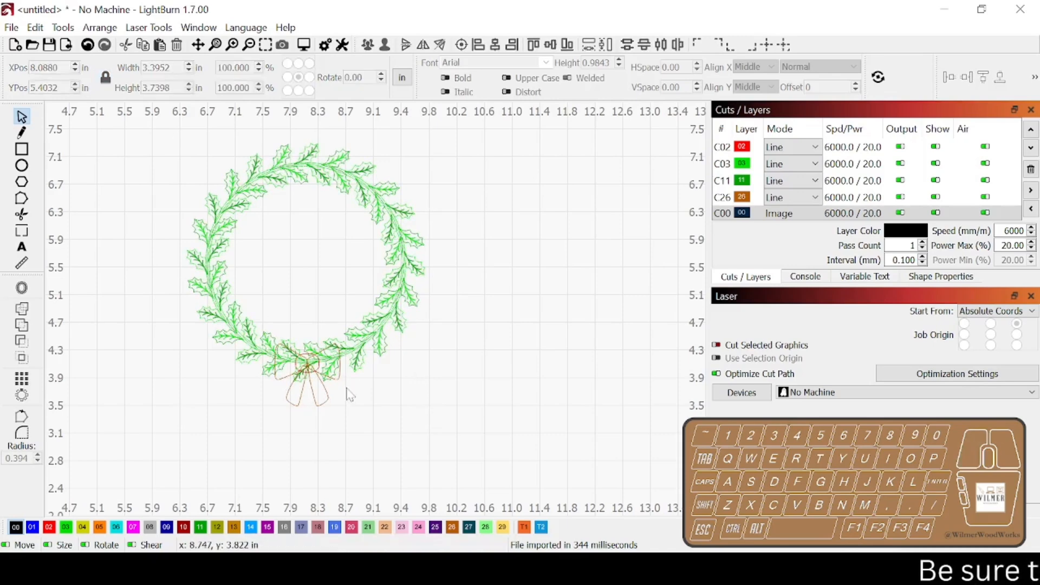
- Select the five shapes that make up the bow and move them together off the wreath, to its lower right
{"action": "left_click", "coordinate": [283, 374]}
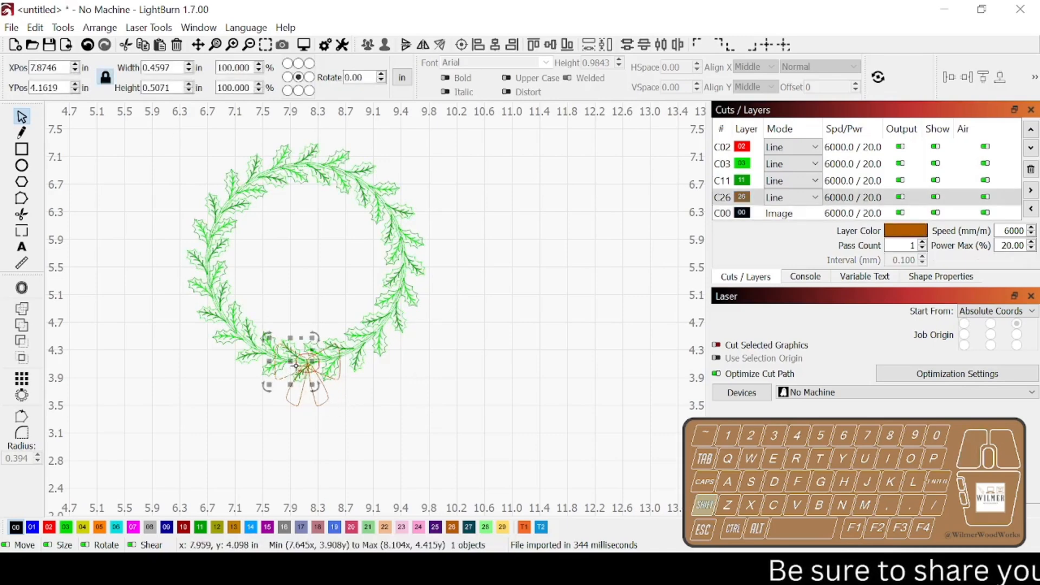
{"action": "scroll", "coordinate": [295, 364], "scroll_direction": "up", "scroll_amount": 2}
{"action": "left_click", "coordinate": [297, 363], "text": "shift"}
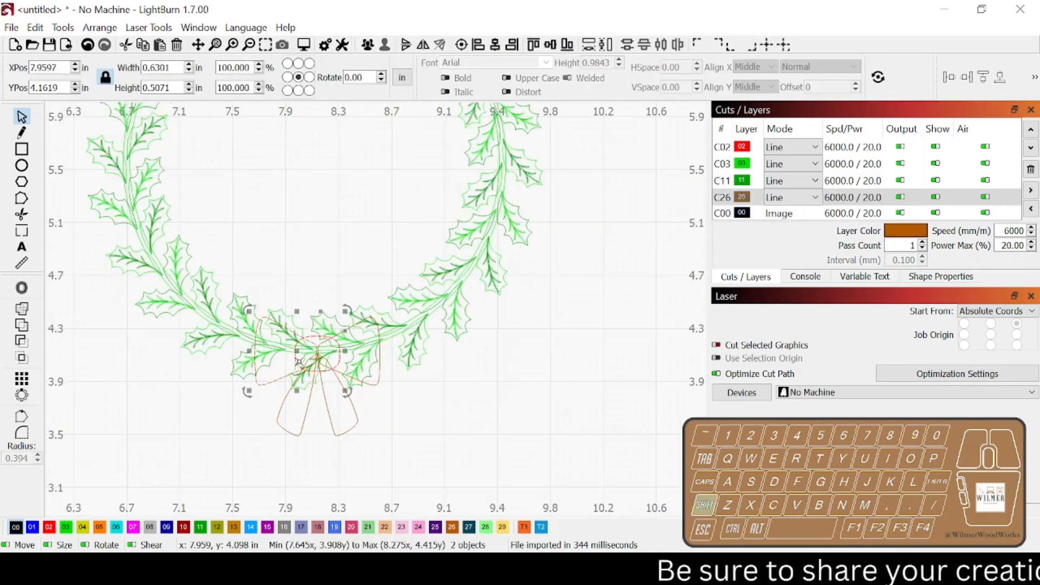
{"action": "left_click", "coordinate": [339, 380], "text": "shift"}
{"action": "left_click", "coordinate": [327, 396], "text": "shift"}
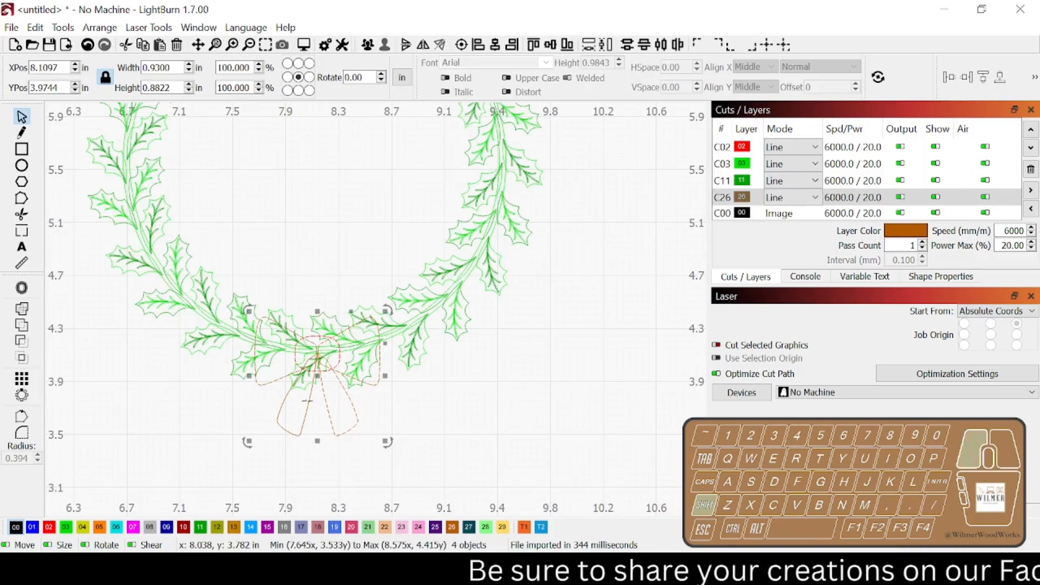
{"action": "left_click", "coordinate": [308, 402], "text": "shift"}
{"action": "left_click_drag", "start_coordinate": [308, 402], "coordinate": [644, 442]}
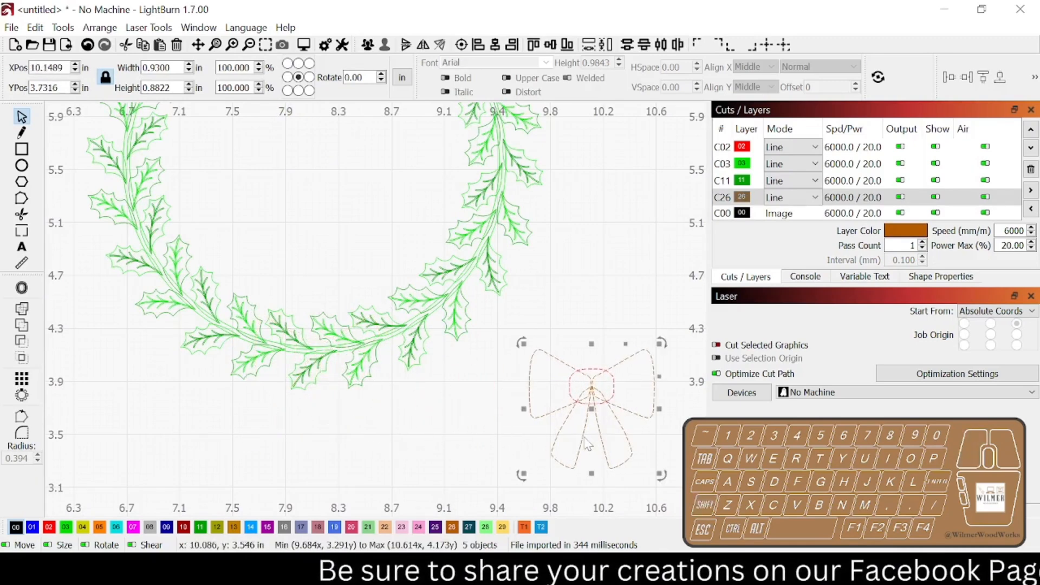
{"action": "left_click", "coordinate": [534, 449]}
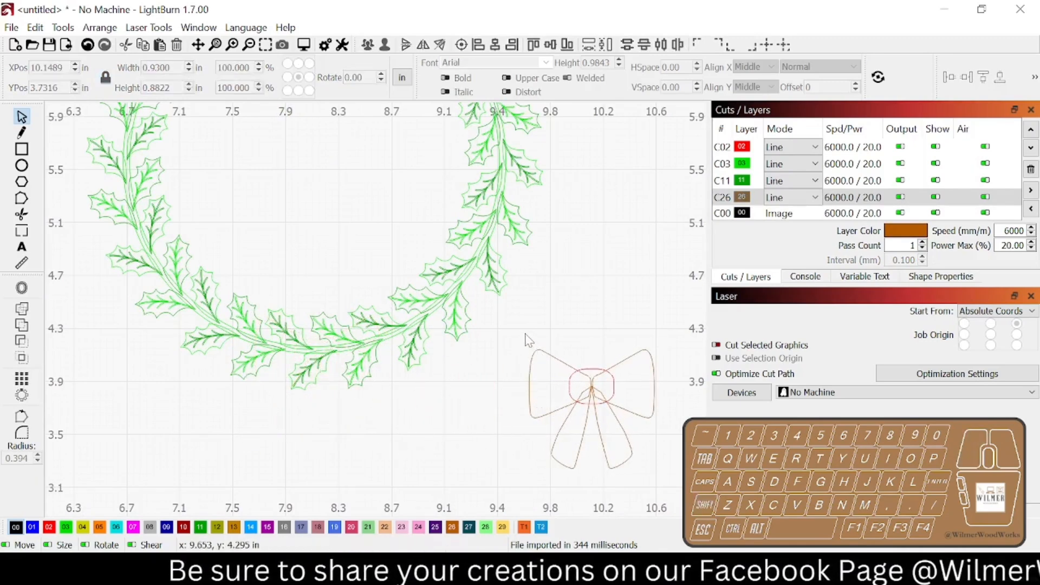
- Assign the bow's centre knot to the yellow layer 04 and hide that layer
{"action": "left_click", "coordinate": [543, 352]}
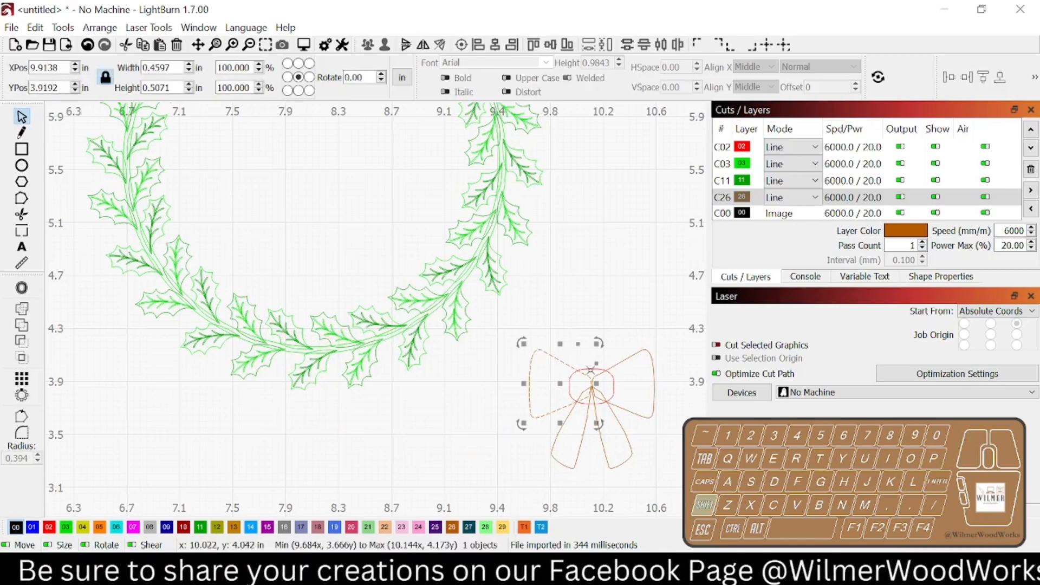
{"action": "left_click", "coordinate": [617, 365], "text": "shift"}
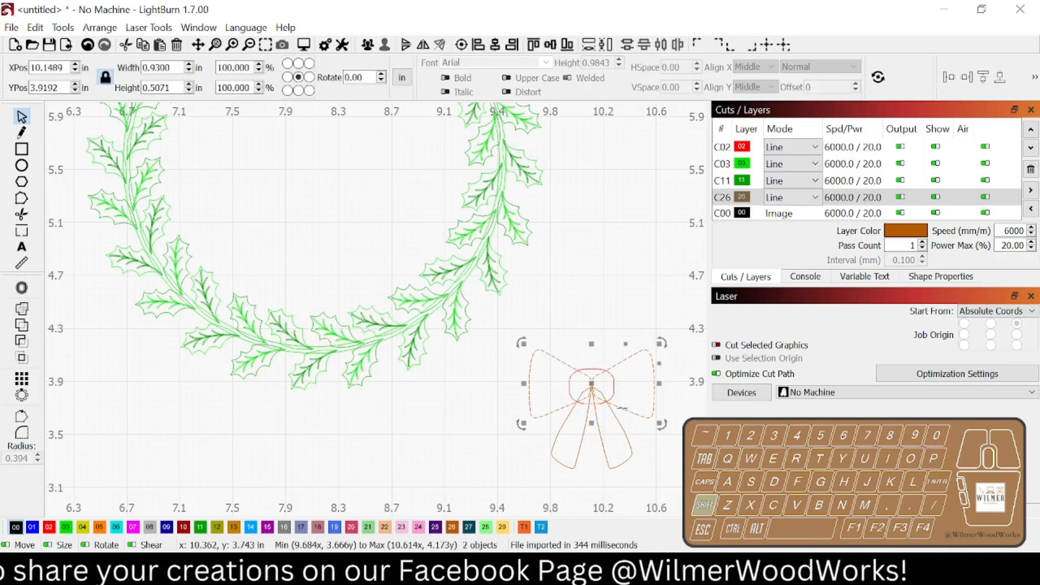
{"action": "left_click", "coordinate": [613, 393]}
{"action": "left_click", "coordinate": [614, 393]}
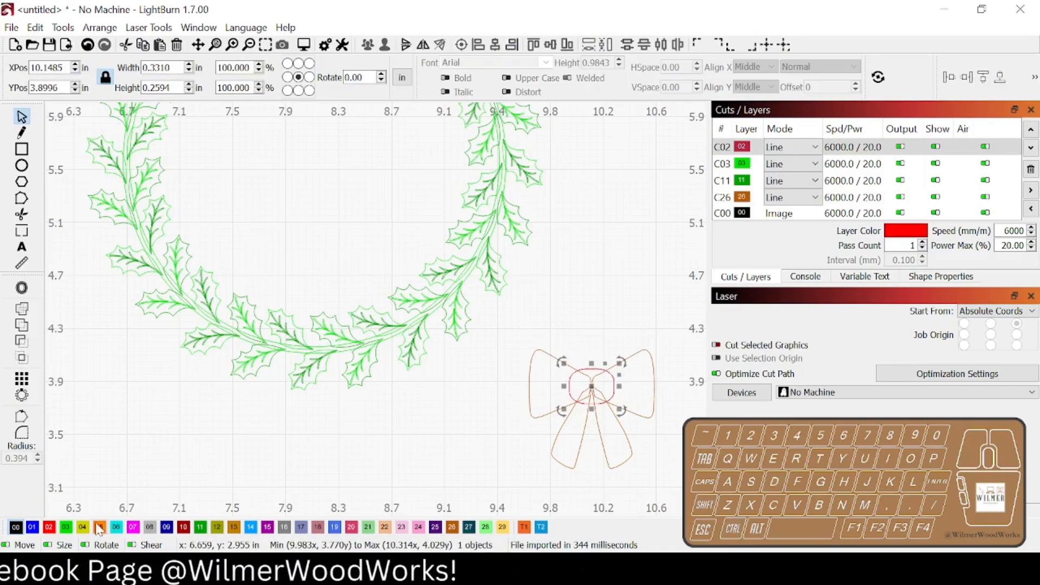
{"action": "left_click", "coordinate": [824, 184]}
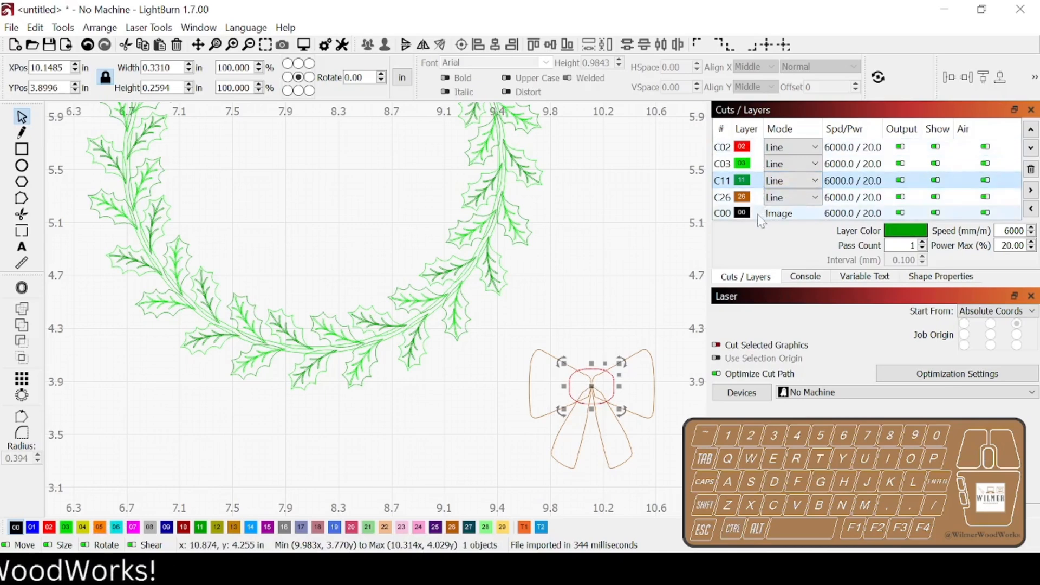
{"action": "left_click", "coordinate": [82, 528]}
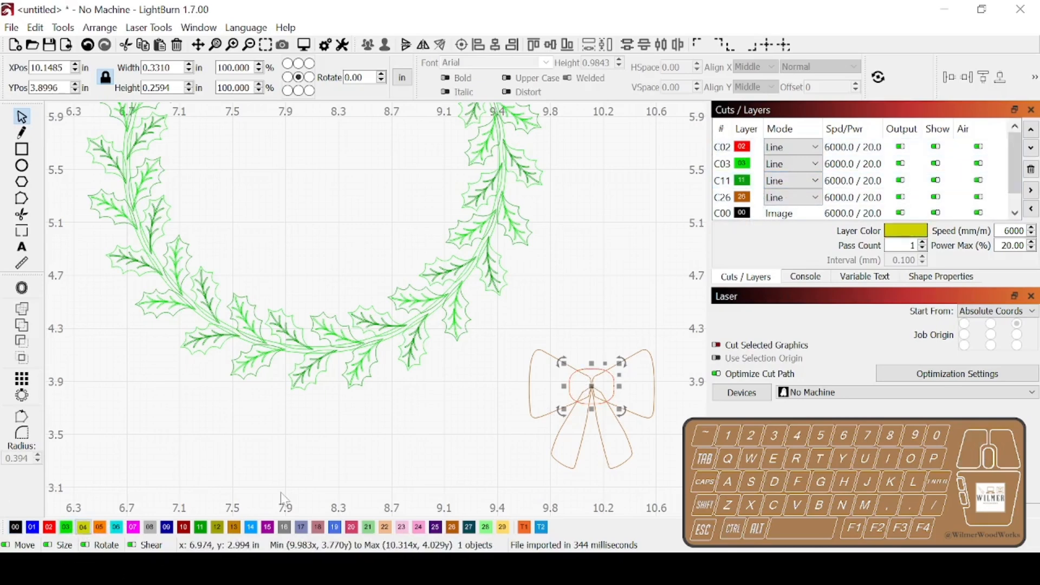
{"action": "scroll", "coordinate": [758, 195], "scroll_direction": "down", "scroll_amount": 1}
{"action": "scroll", "coordinate": [751, 203], "scroll_direction": "up", "scroll_amount": 1}
{"action": "scroll", "coordinate": [835, 194], "scroll_direction": "down", "scroll_amount": 1}
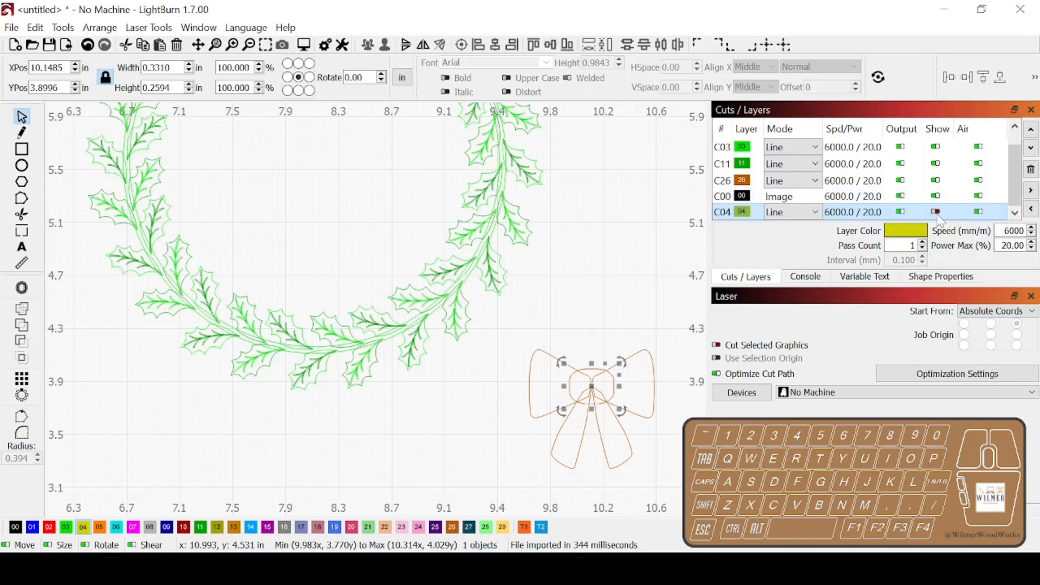
- Select the bow's two loops and two tails and weld them into one outline
{"action": "left_click", "coordinate": [481, 337]}
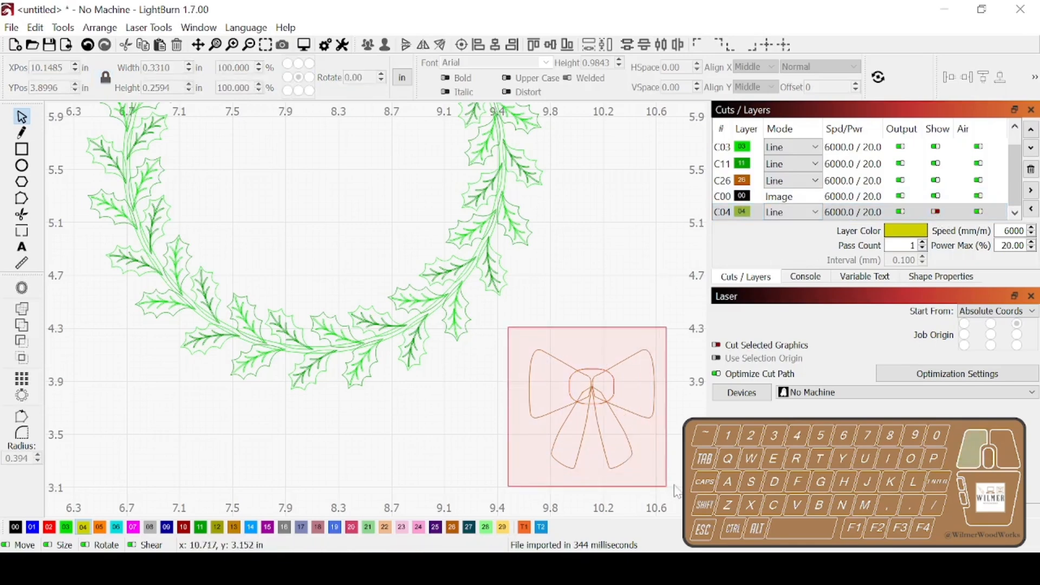
{"action": "left_click_drag", "start_coordinate": [677, 490], "coordinate": [676, 489]}
{"action": "left_click", "coordinate": [23, 308]}
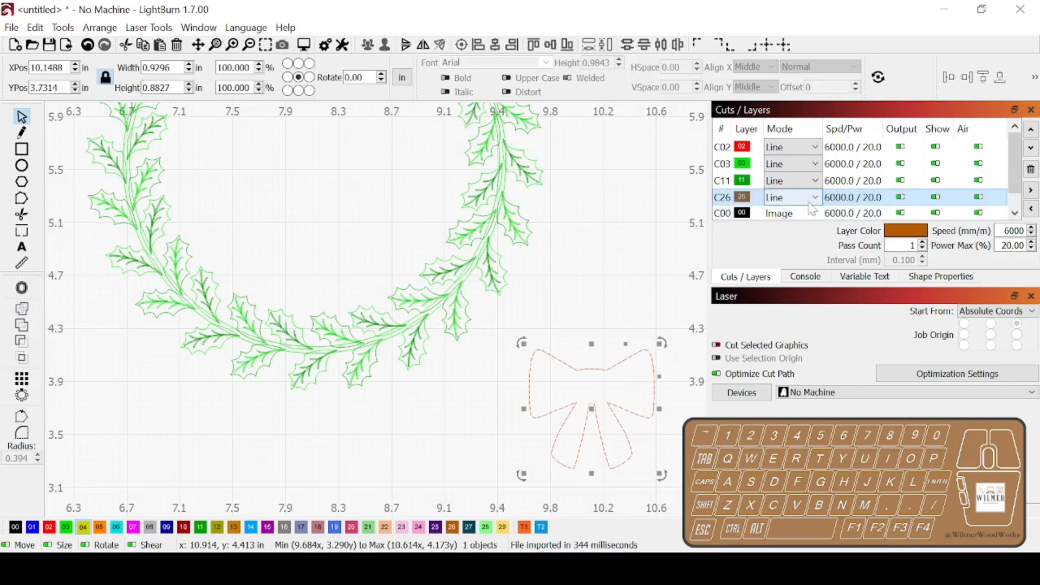
- Show layer 04 again and move the bow's brown layer C26 below it in the layer order
{"action": "scroll", "coordinate": [813, 210], "scroll_direction": "down", "scroll_amount": 1}
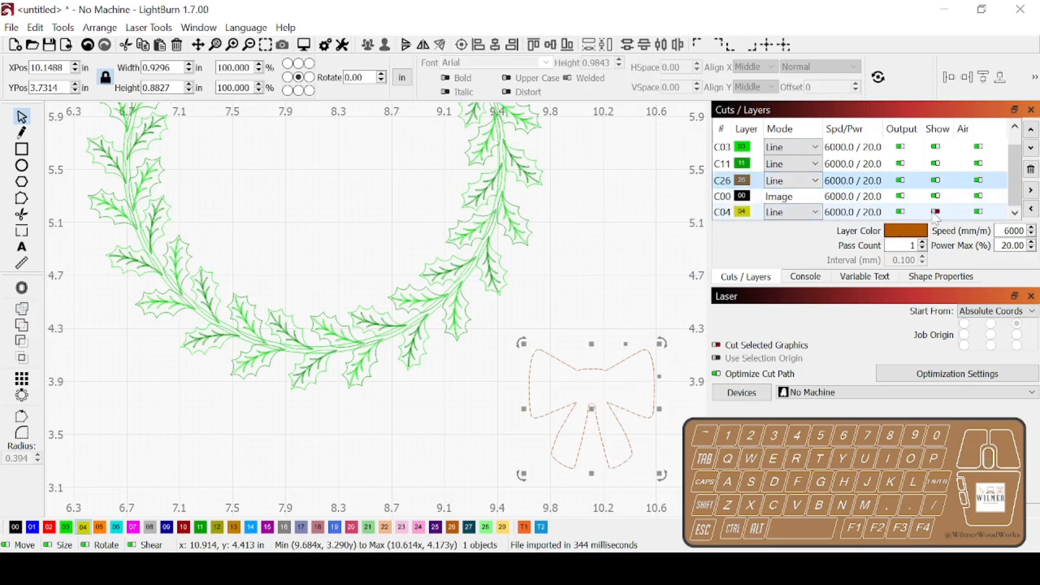
{"action": "left_click_drag", "start_coordinate": [743, 182], "coordinate": [747, 218]}
{"action": "left_click", "coordinate": [750, 211]}
{"action": "scroll", "coordinate": [748, 208], "scroll_direction": "down", "scroll_amount": 1}
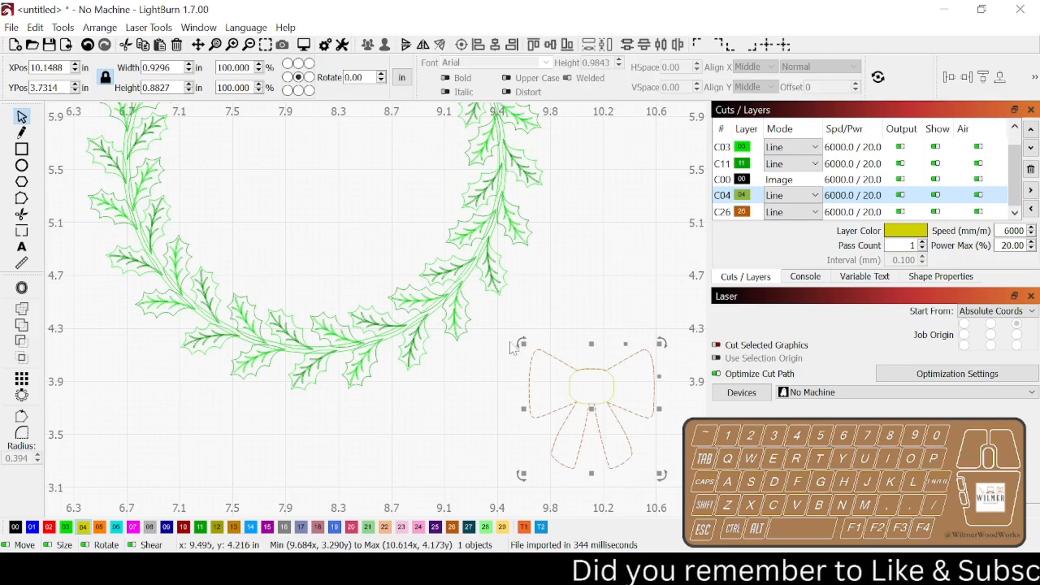
- Group the welded bow with its knot and move the group about 0.9 in right and 0.6 in down
{"action": "left_click_drag", "start_coordinate": [585, 372], "coordinate": [636, 398]}
{"action": "key", "text": "ctrl+z"}
{"action": "left_click_drag", "start_coordinate": [513, 337], "coordinate": [674, 515]}
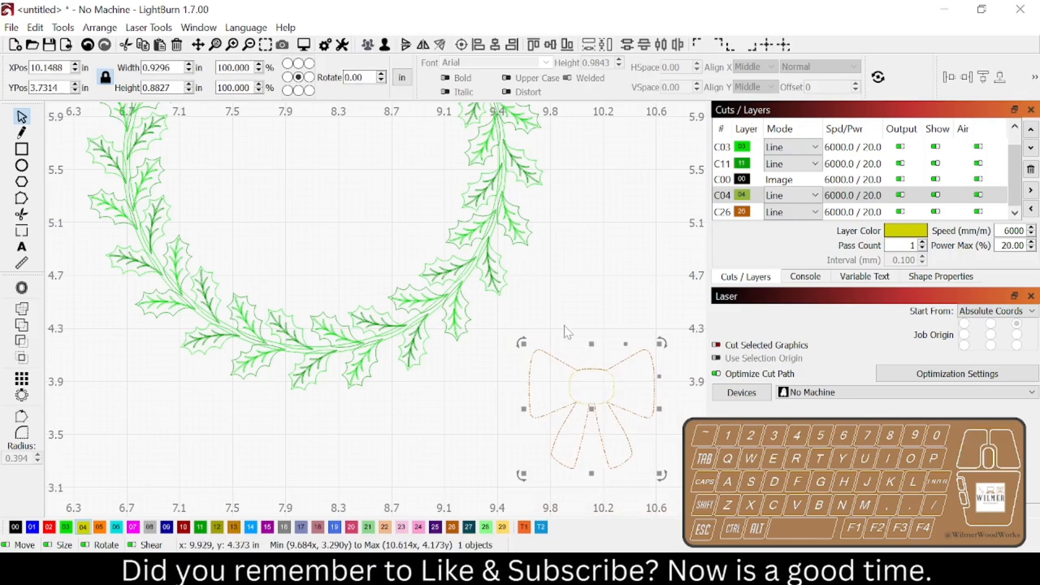
{"action": "left_click_drag", "start_coordinate": [575, 379], "coordinate": [694, 463]}
{"action": "scroll", "coordinate": [460, 341], "scroll_direction": "down", "scroll_amount": 4}
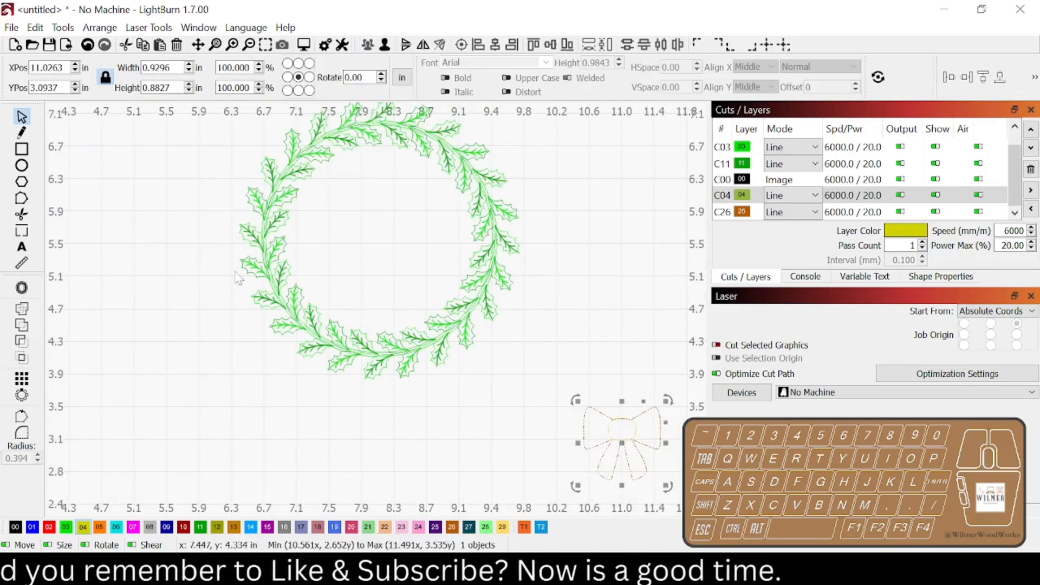
- Offset the outer edge of the wreath's vine outward by 0.019 in with round corners, deleting the original line
{"action": "key", "text": "space"}
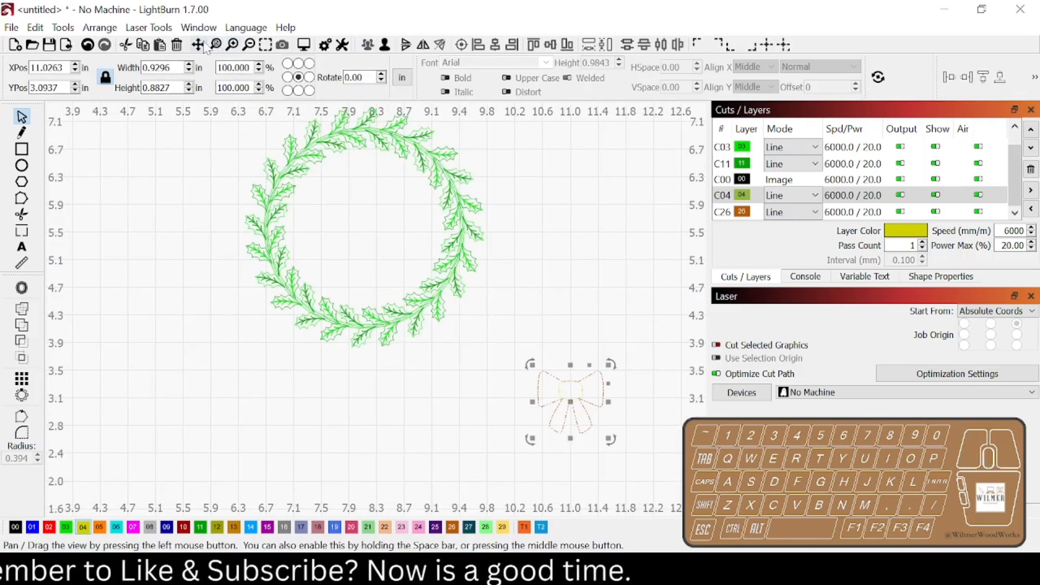
{"action": "left_click_drag", "start_coordinate": [329, 174], "coordinate": [410, 256]}
{"action": "scroll", "coordinate": [446, 365], "scroll_direction": "up", "scroll_amount": 3}
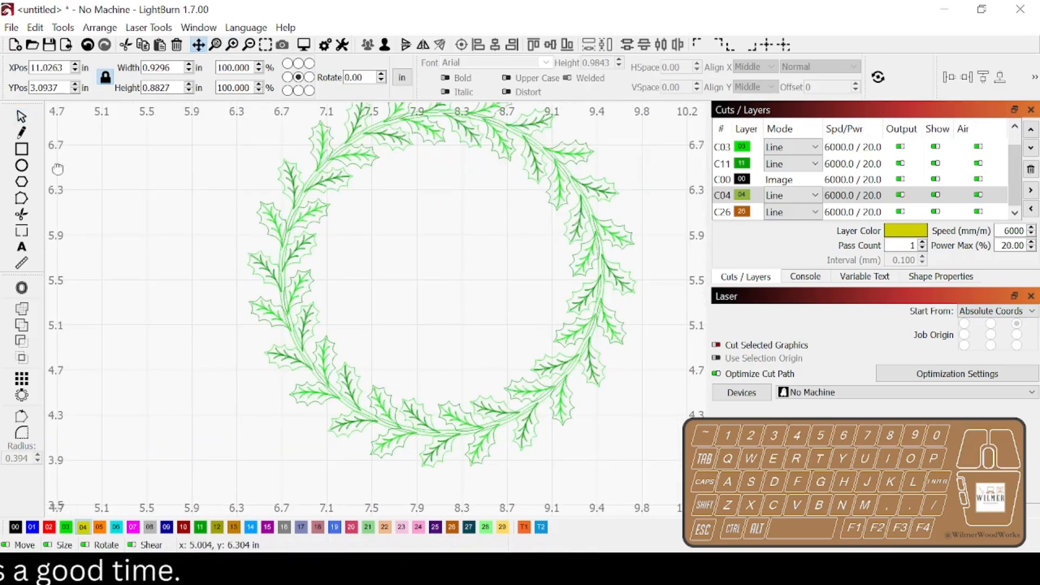
{"action": "left_click_drag", "start_coordinate": [429, 174], "coordinate": [419, 201]}
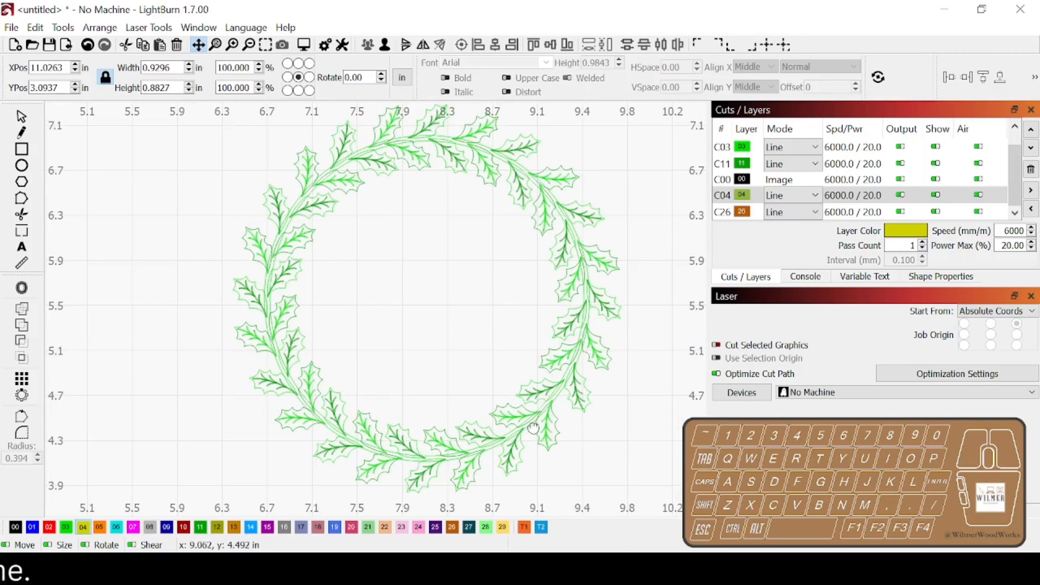
{"action": "left_click", "coordinate": [22, 117]}
{"action": "scroll", "coordinate": [286, 339], "scroll_direction": "up", "scroll_amount": 5}
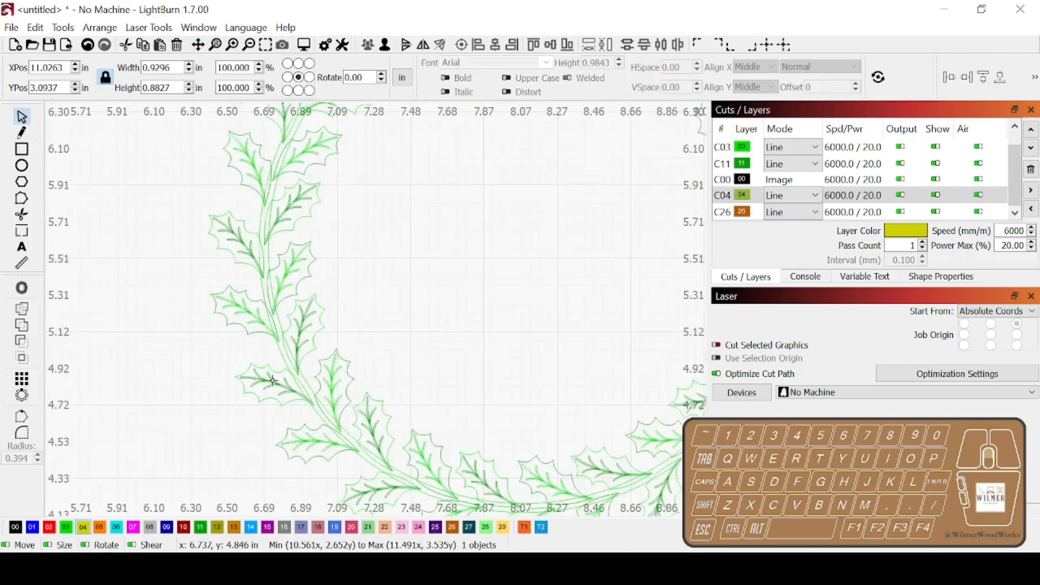
{"action": "left_click", "coordinate": [281, 336]}
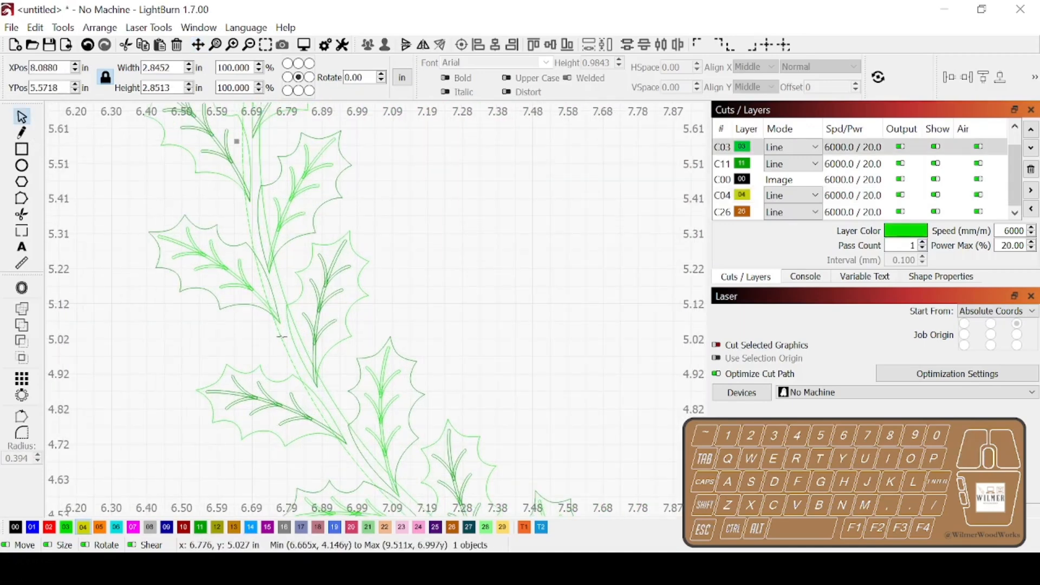
{"action": "left_click", "coordinate": [27, 291]}
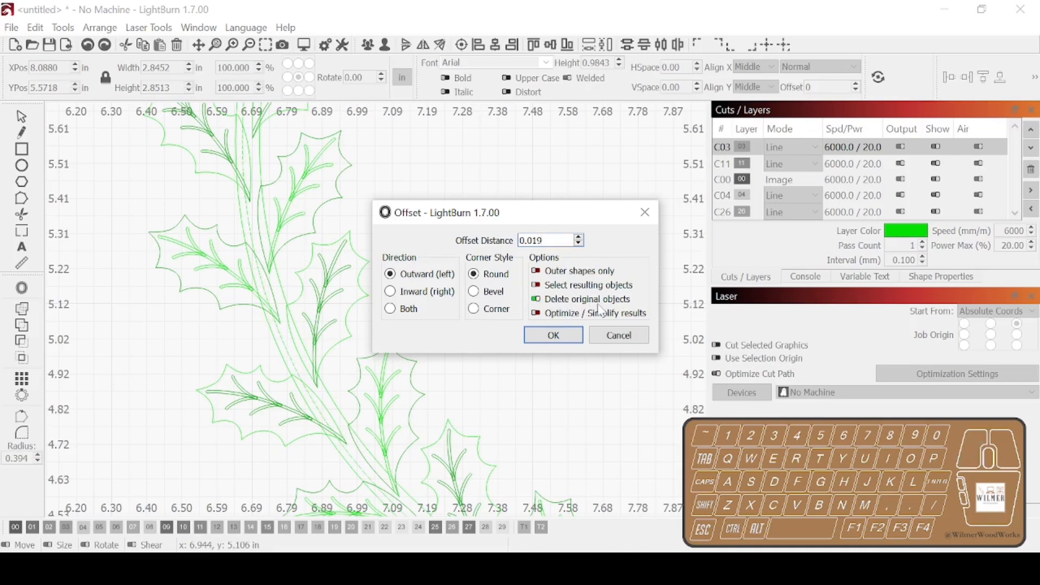
{"action": "left_click", "coordinate": [568, 342]}
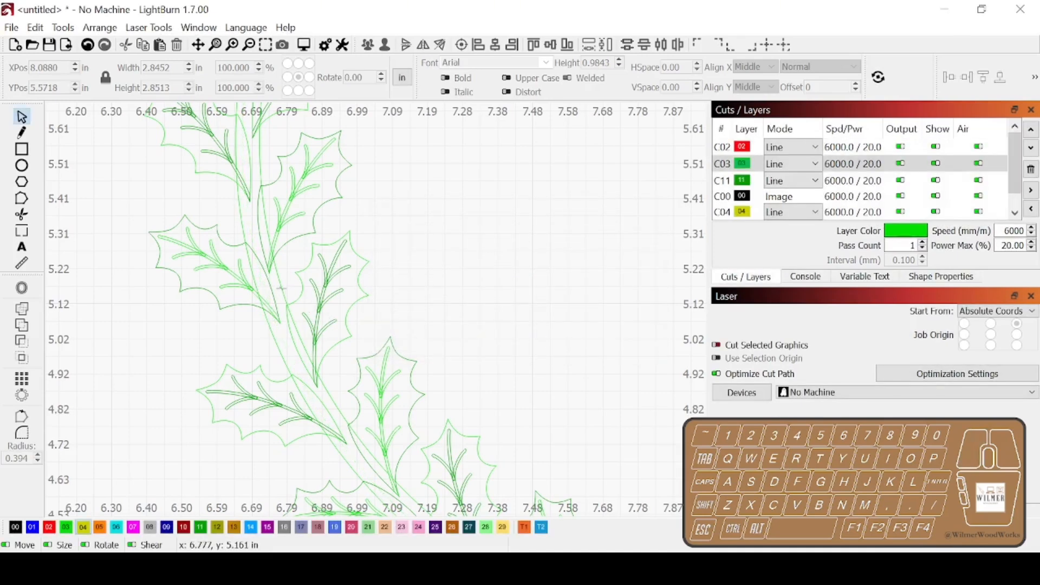
- Offset the inner edge of the wreath's vine inward by 0.019 in, deleting the original line
{"action": "left_click", "coordinate": [22, 289]}
{"action": "left_click", "coordinate": [391, 295]}
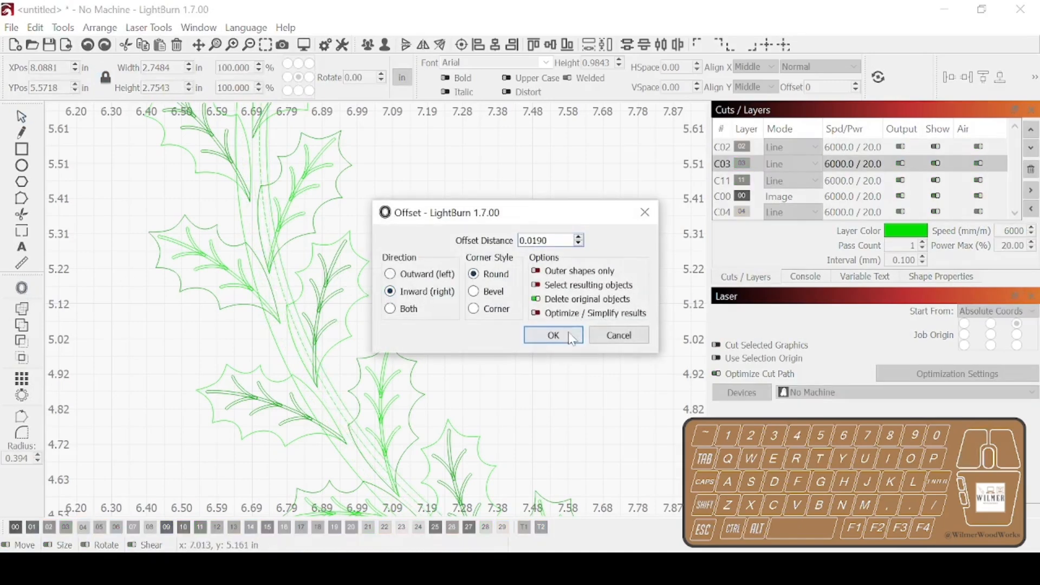
{"action": "left_click", "coordinate": [548, 334]}
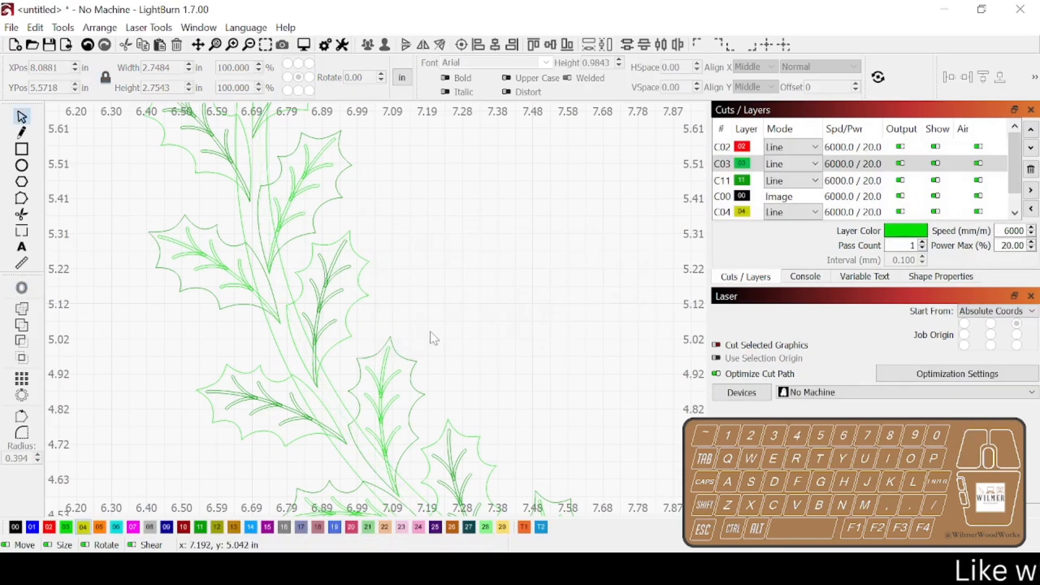
- Assign all pieces of the wreath to the green layer 03 and place a copy of it about 3.7 in to the right
{"action": "scroll", "coordinate": [433, 334], "scroll_direction": "down", "scroll_amount": 2}
{"action": "scroll", "coordinate": [433, 335], "scroll_direction": "down", "scroll_amount": 3}
{"action": "scroll", "coordinate": [650, 271], "scroll_direction": "down", "scroll_amount": 2}
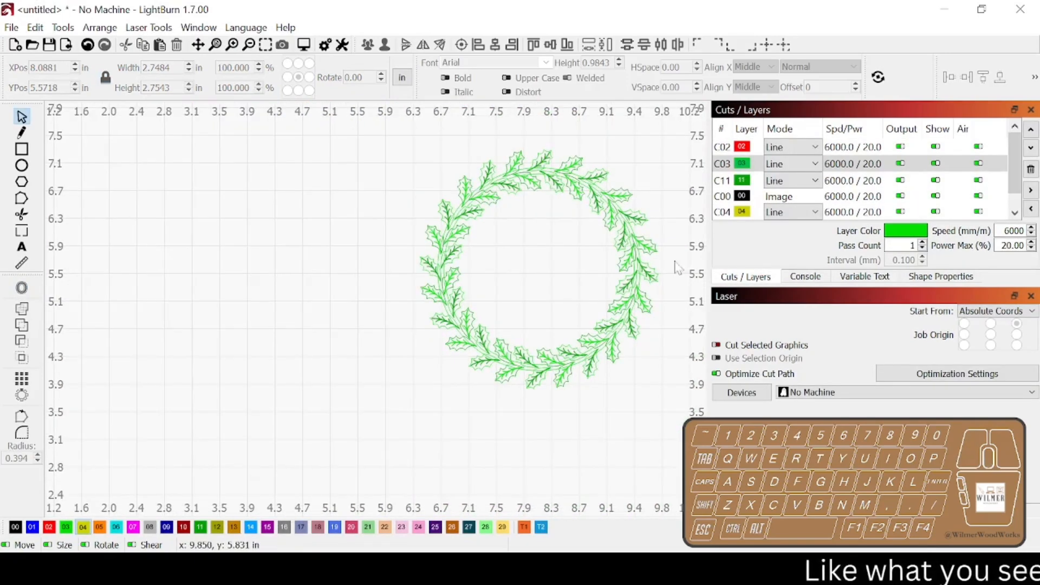
{"action": "scroll", "coordinate": [372, 103], "scroll_direction": "up", "scroll_amount": 2}
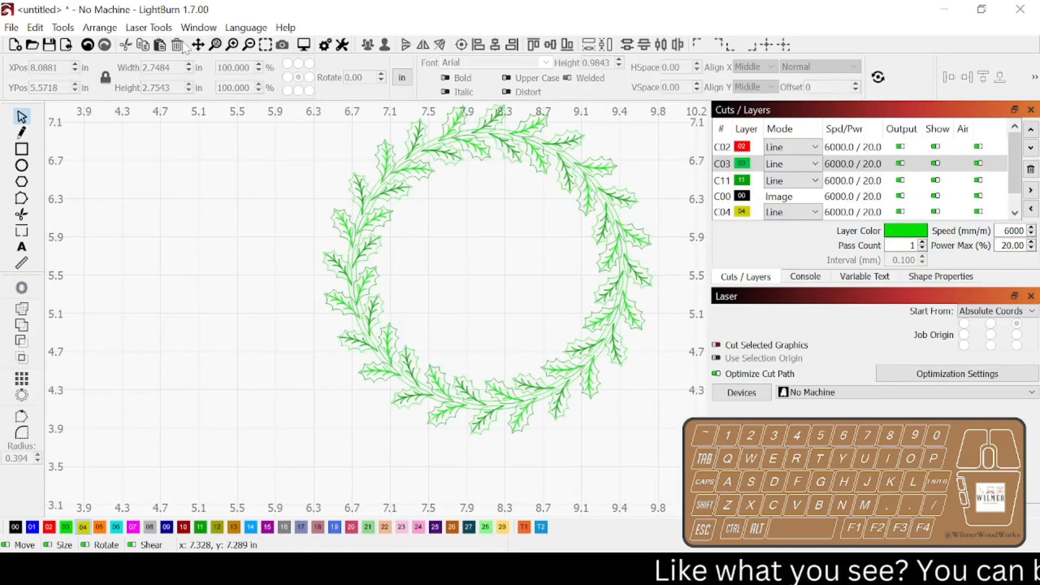
{"action": "left_click", "coordinate": [198, 45]}
{"action": "left_click_drag", "start_coordinate": [482, 215], "coordinate": [370, 246]}
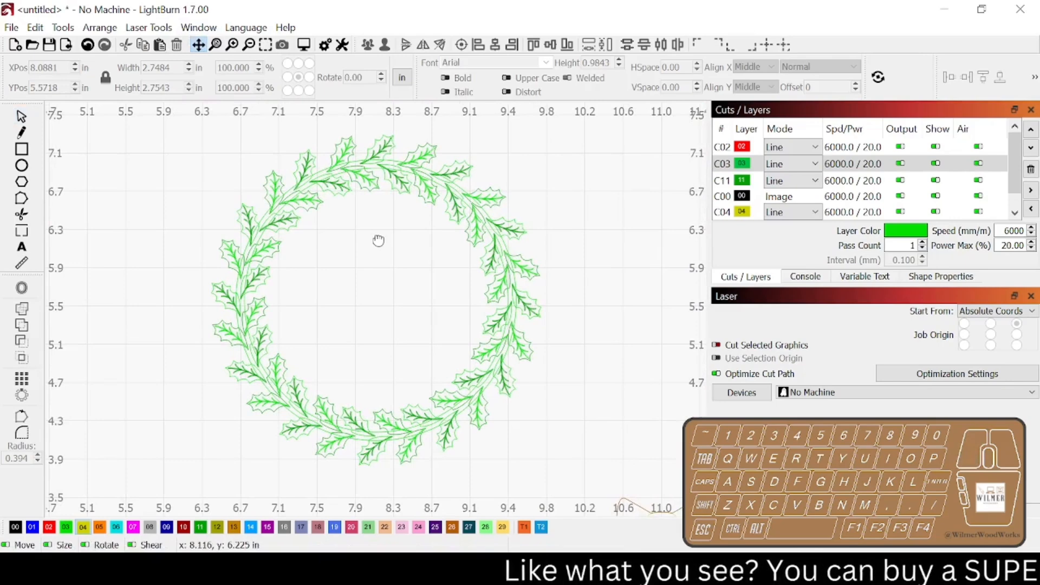
{"action": "left_click", "coordinate": [21, 116]}
{"action": "left_click_drag", "start_coordinate": [186, 126], "coordinate": [620, 491]}
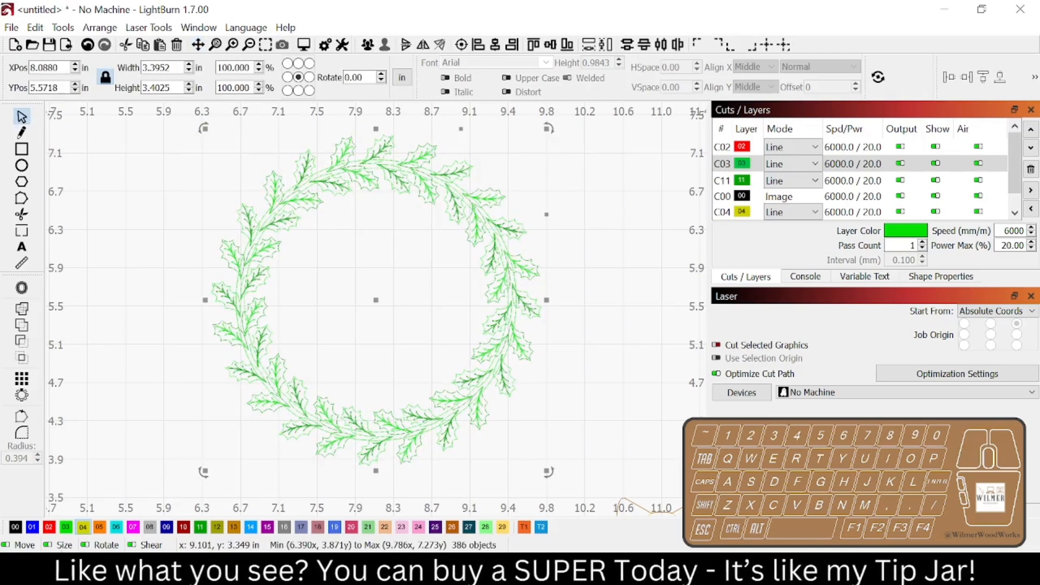
{"action": "left_click", "coordinate": [65, 527]}
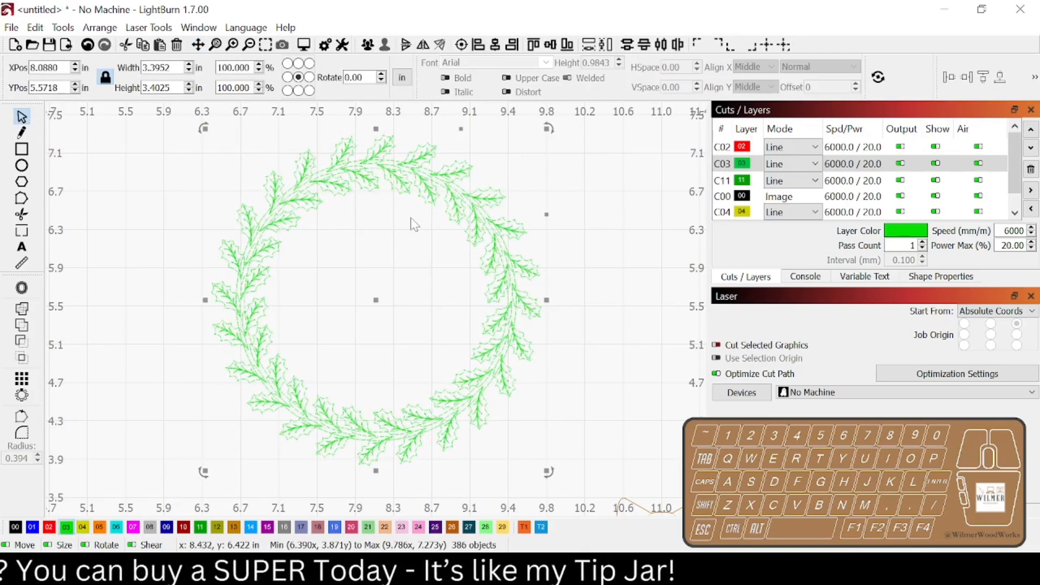
{"action": "key", "text": "ctrl+g"}
{"action": "left_click_drag", "start_coordinate": [394, 174], "coordinate": [683, 171]}
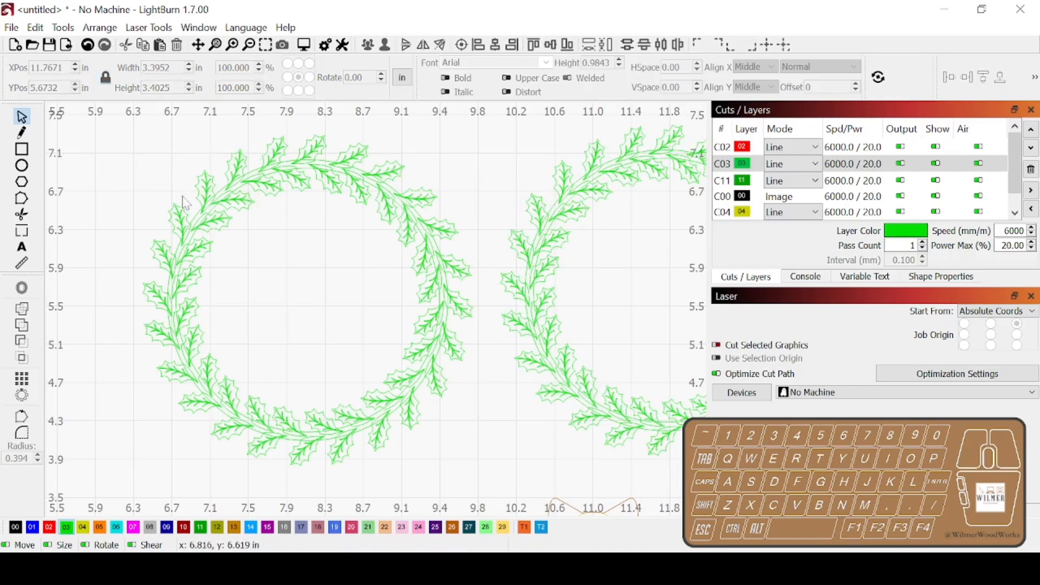
- Try to weld all pieces of the original wreath together in one operation
{"action": "left_click_drag", "start_coordinate": [126, 124], "coordinate": [487, 491]}
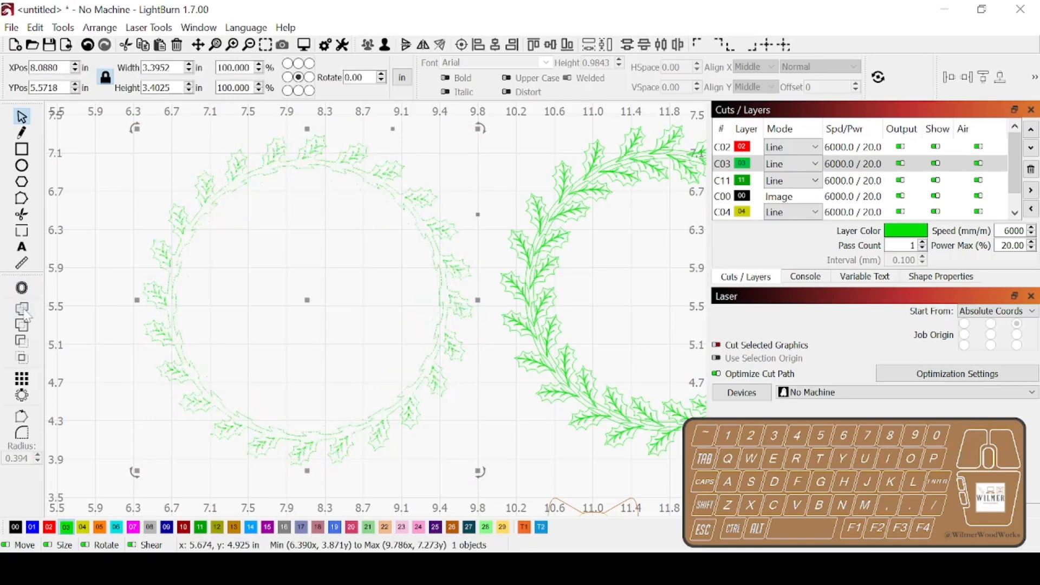
{"action": "scroll", "coordinate": [201, 180], "scroll_direction": "up", "scroll_amount": 3}
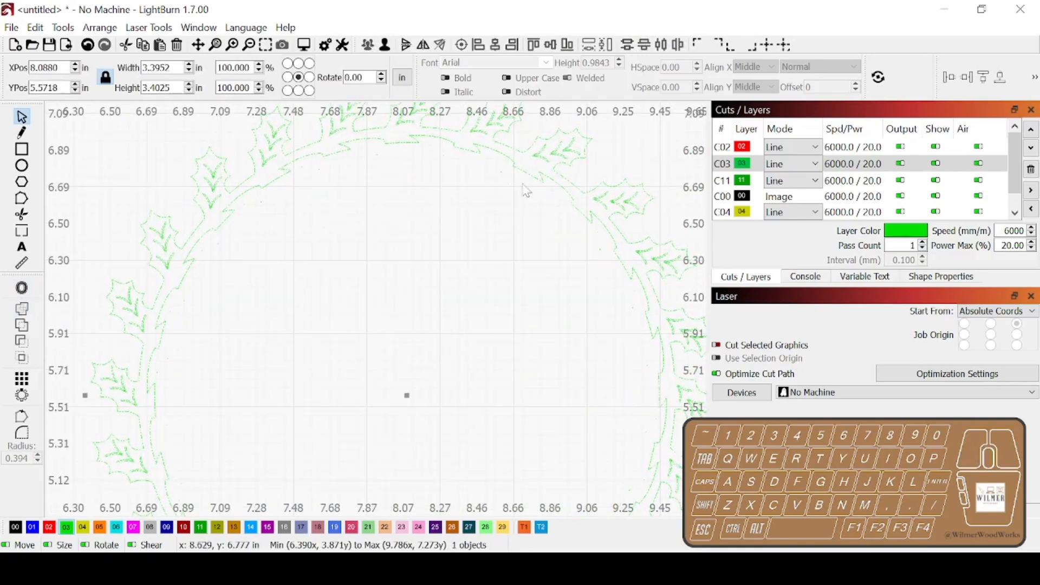
{"action": "scroll", "coordinate": [596, 357], "scroll_direction": "down", "scroll_amount": 3}
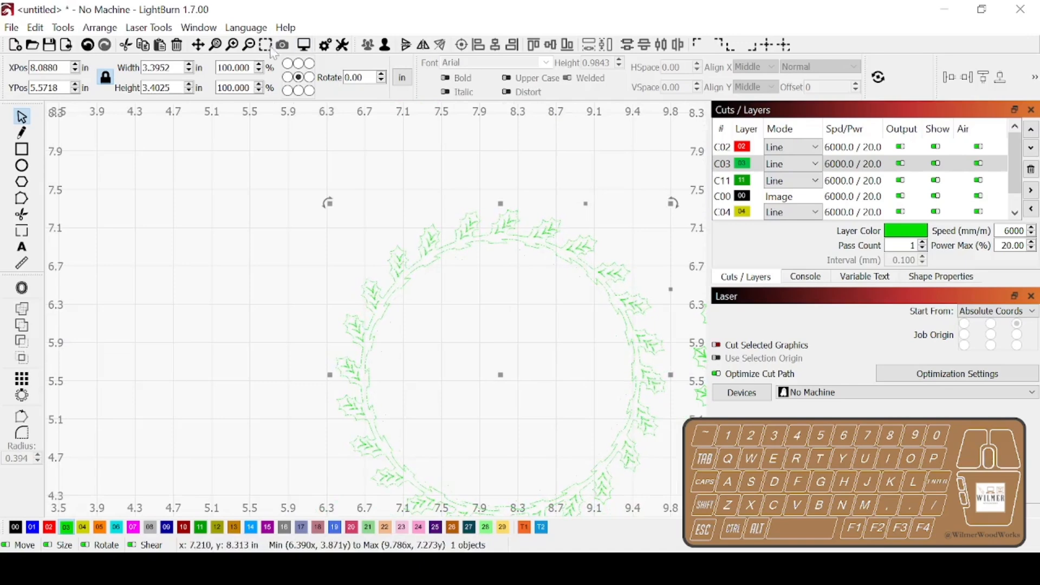
{"action": "left_click", "coordinate": [198, 45]}
{"action": "left_click_drag", "start_coordinate": [471, 309], "coordinate": [378, 244]}
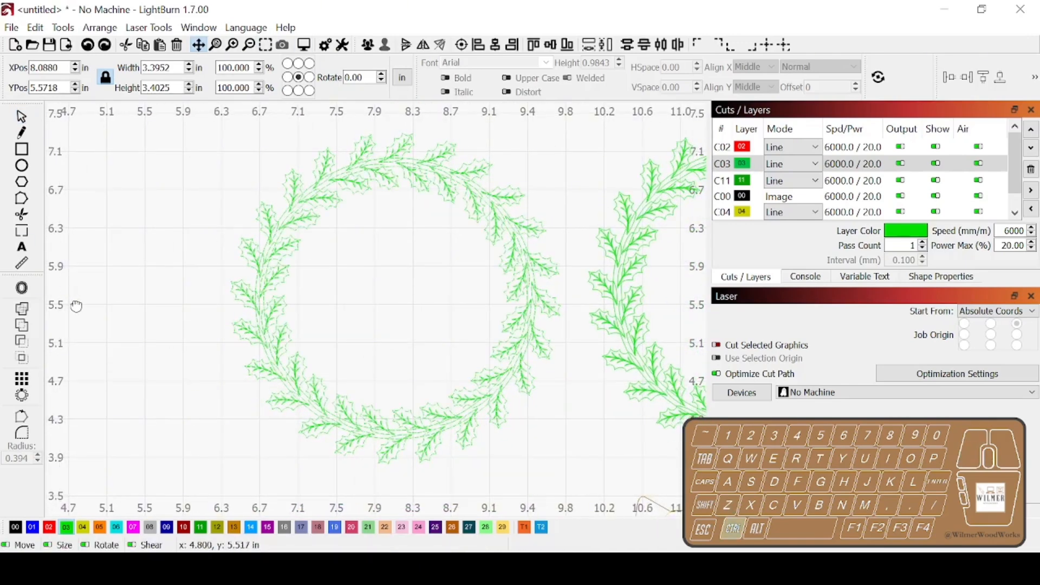
{"action": "left_click", "coordinate": [24, 119]}
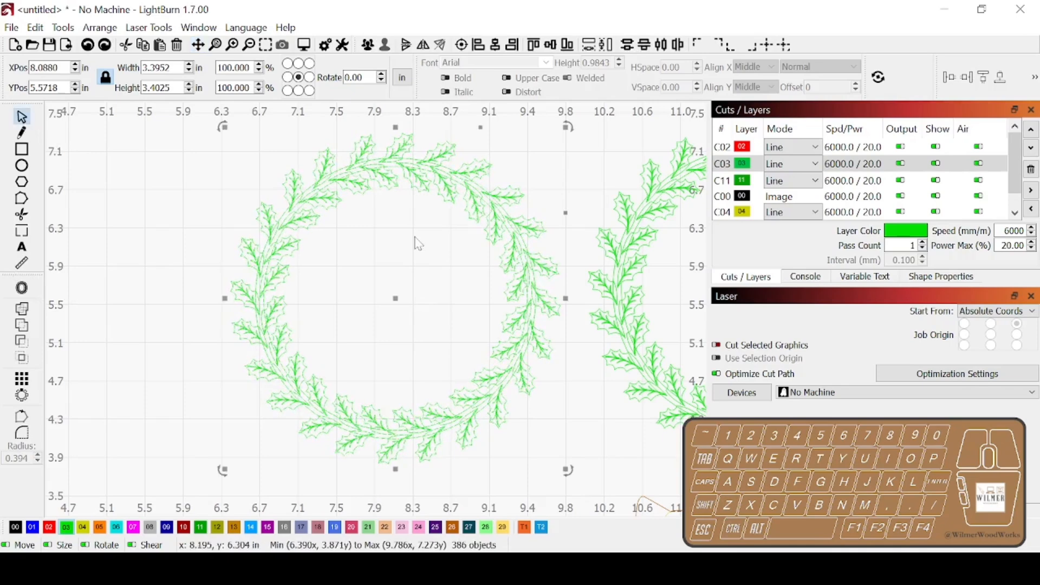
{"action": "left_click", "coordinate": [416, 261]}
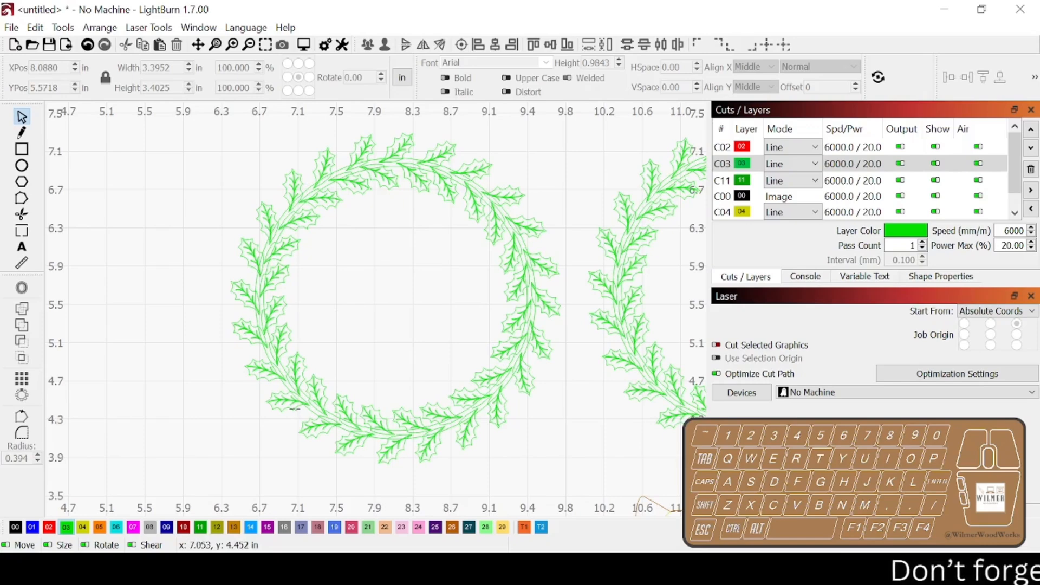
- Weld the outer leaves along the wreath's left and lower-left side to the outer edge of the vine
{"action": "left_click", "coordinate": [287, 390]}
{"action": "scroll", "coordinate": [287, 385], "scroll_direction": "up", "scroll_amount": 3}
{"action": "scroll", "coordinate": [288, 385], "scroll_direction": "up", "scroll_amount": 2}
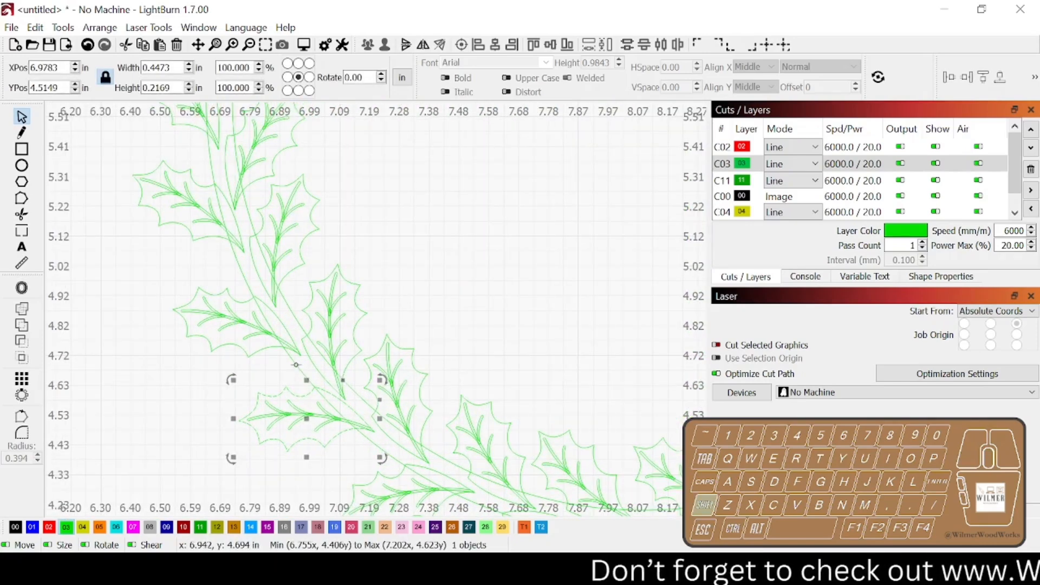
{"action": "left_click", "coordinate": [297, 365], "text": "shift"}
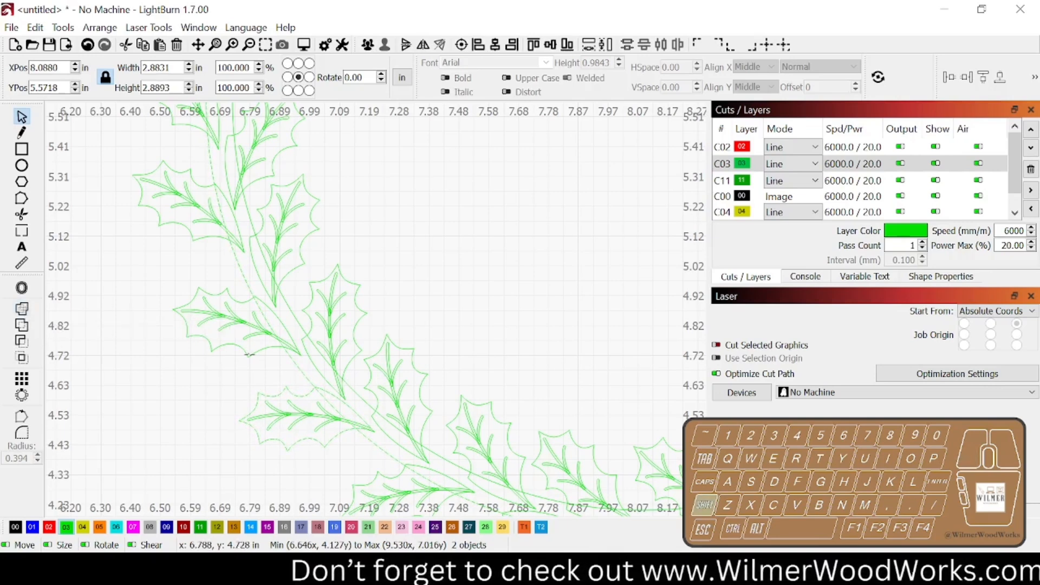
{"action": "left_click", "coordinate": [207, 239], "text": "shift"}
{"action": "left_click", "coordinate": [207, 239], "text": "shift"}
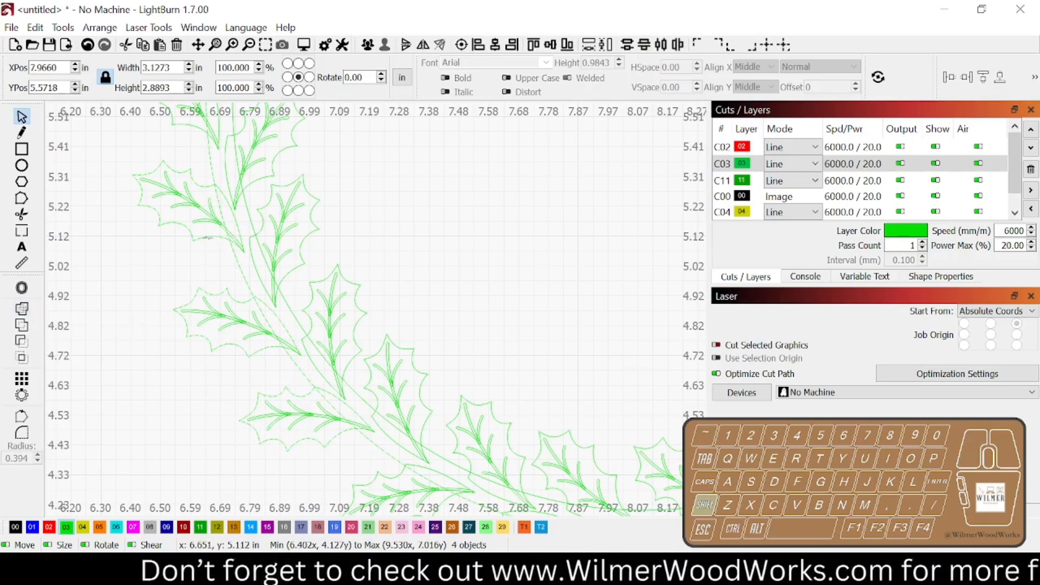
{"action": "left_click", "coordinate": [187, 125], "text": "shift"}
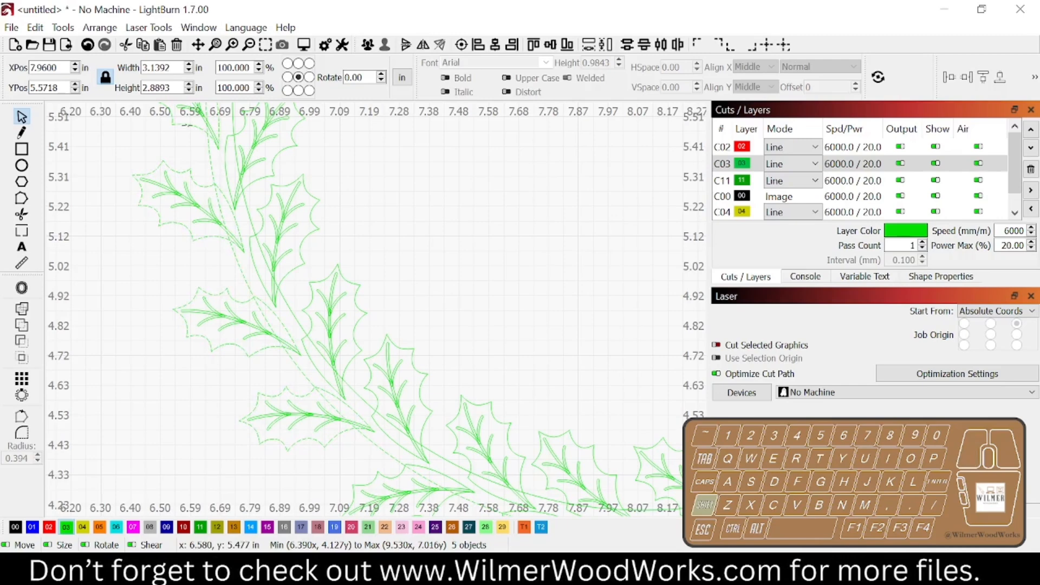
{"action": "left_click", "coordinate": [22, 309]}
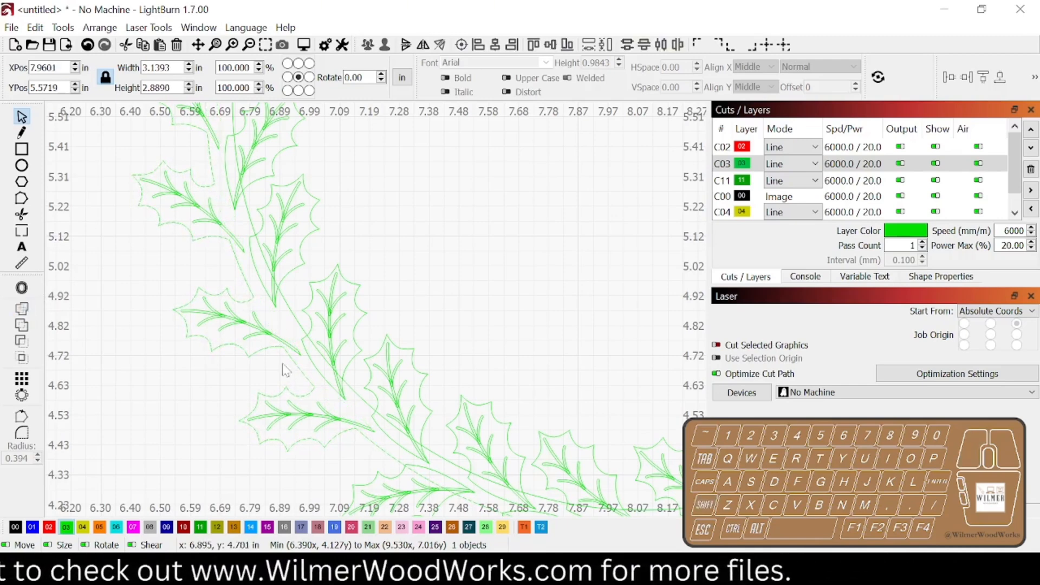
- Weld all remaining outer leaves around the original wreath to the vine's outer edge
{"action": "scroll", "coordinate": [293, 374], "scroll_direction": "down", "scroll_amount": 4}
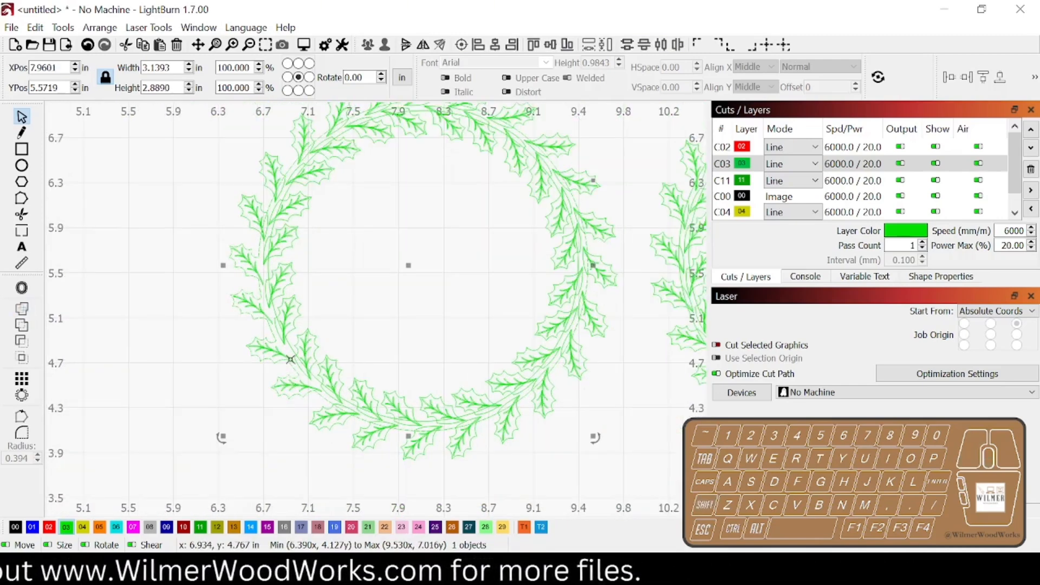
{"action": "scroll", "coordinate": [461, 256], "scroll_direction": "down", "scroll_amount": 2}
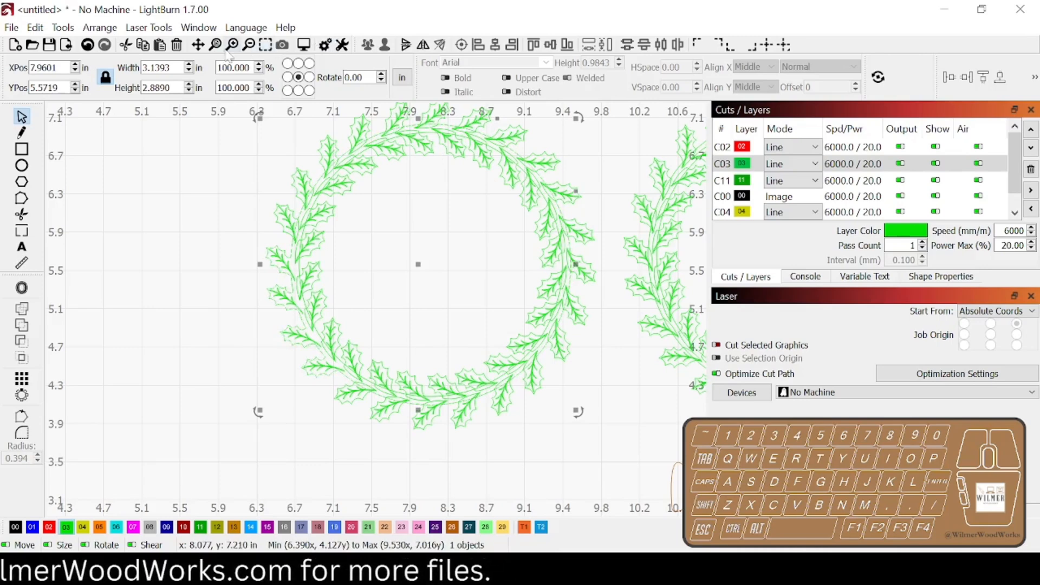
{"action": "left_click", "coordinate": [198, 44]}
{"action": "left_click_drag", "start_coordinate": [427, 209], "coordinate": [377, 230]}
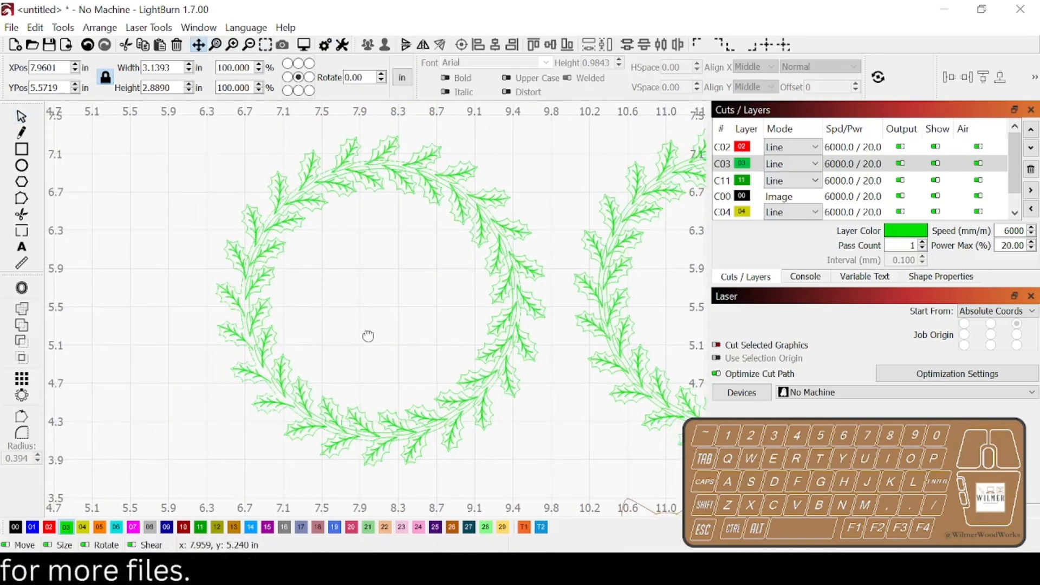
{"action": "left_click", "coordinate": [22, 116]}
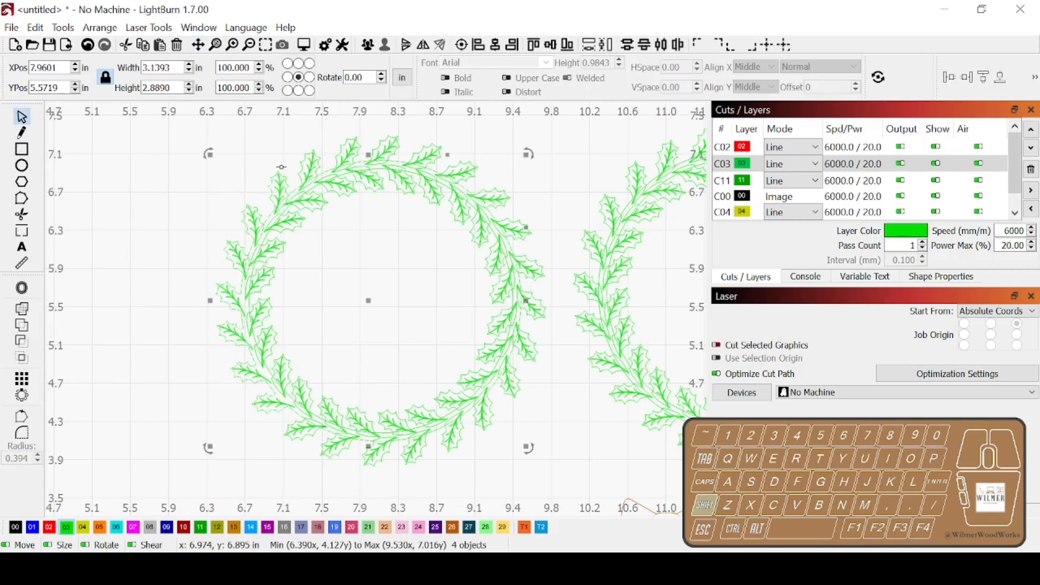
{"action": "left_click", "coordinate": [535, 303], "text": "shift"}
{"action": "left_click", "coordinate": [332, 454], "text": "shift"}
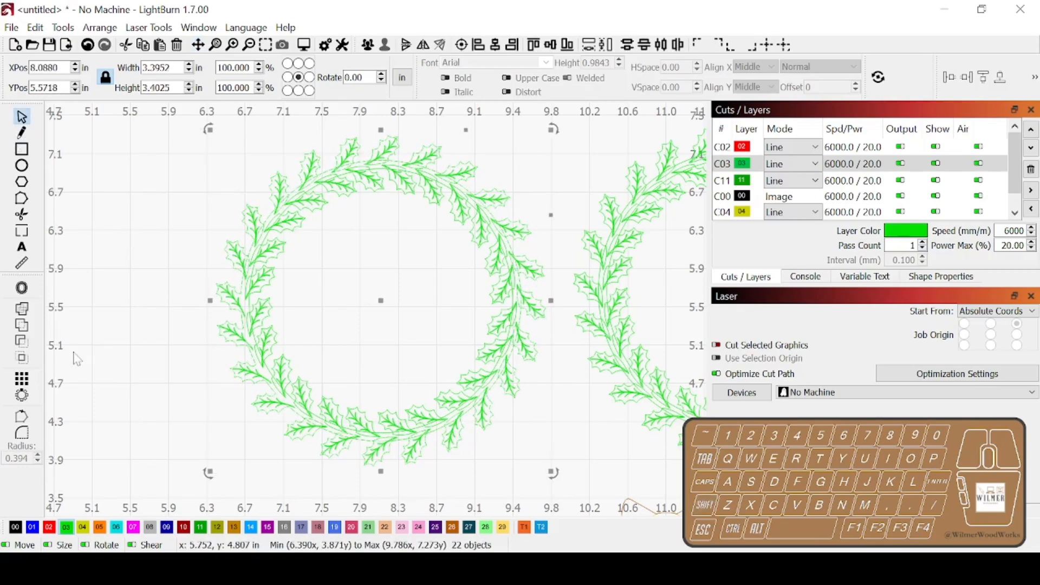
{"action": "left_click", "coordinate": [23, 315]}
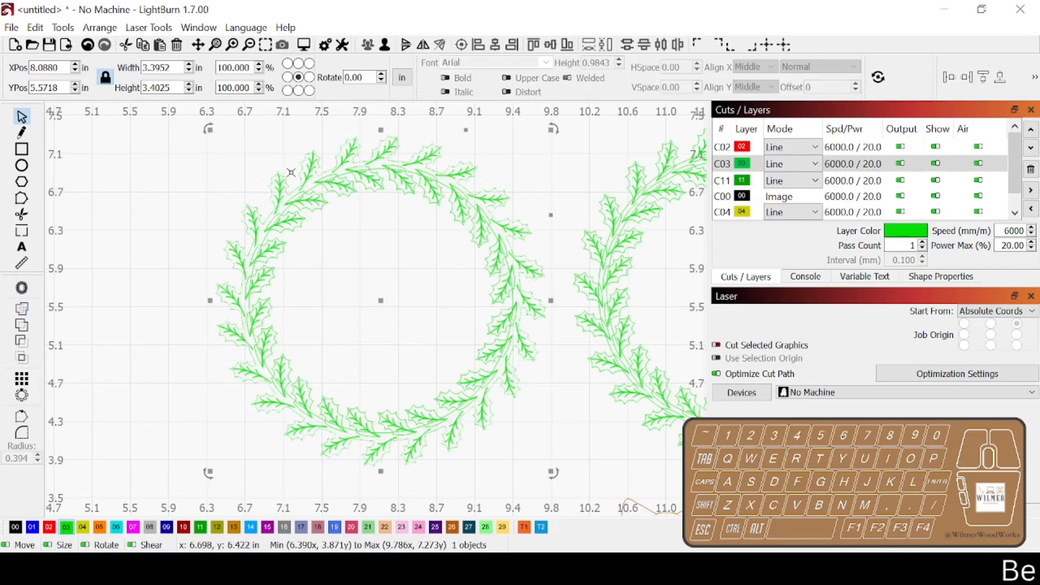
- Boolean-subtract the inner leaves along the wreath's top and upper-left side from the vine's inner edge, one leaf at a time
{"action": "left_click", "coordinate": [370, 218]}
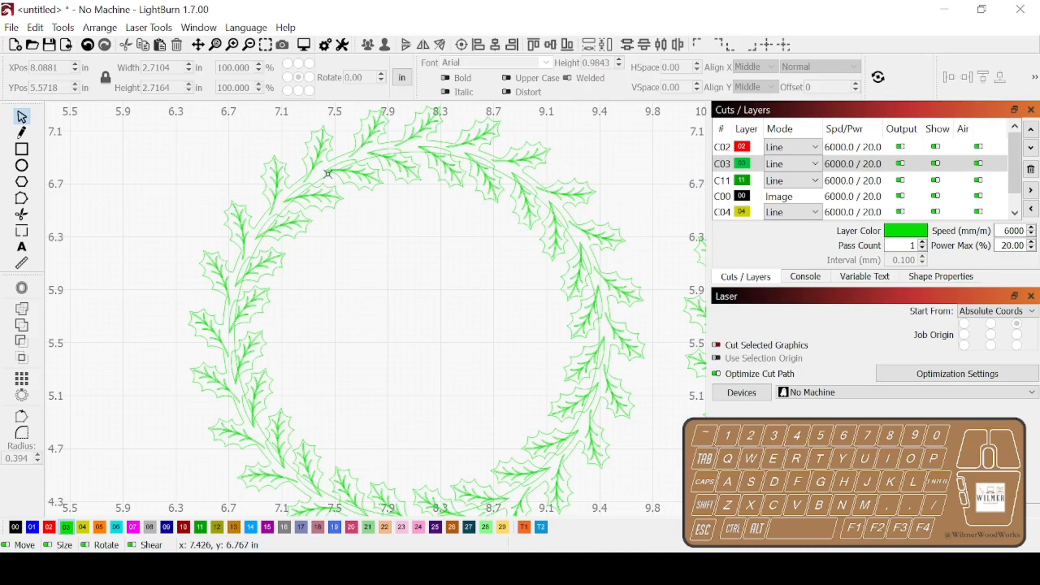
{"action": "left_click", "coordinate": [324, 177]}
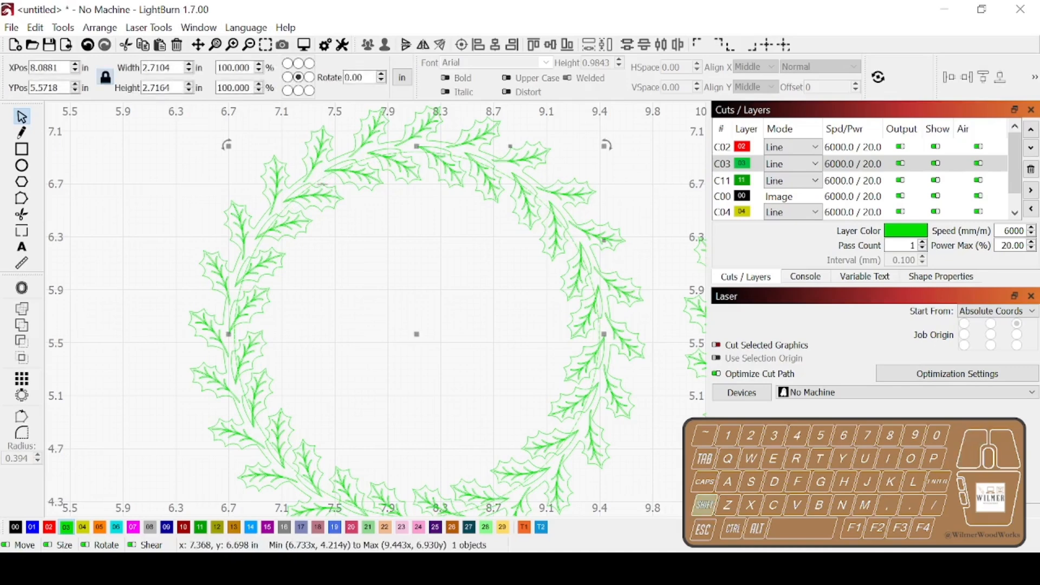
{"action": "left_click", "coordinate": [22, 340]}
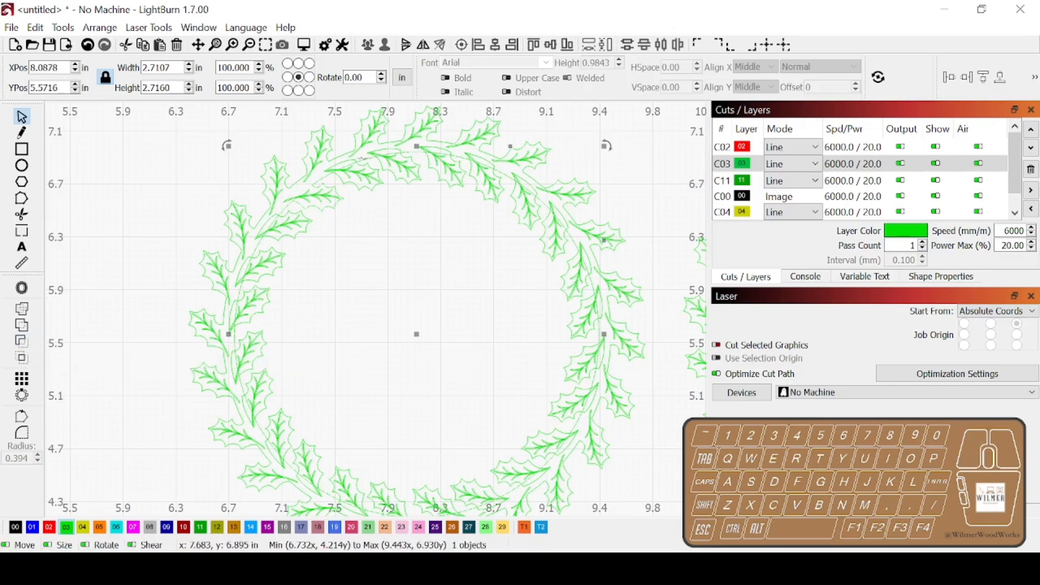
{"action": "left_click", "coordinate": [22, 341]}
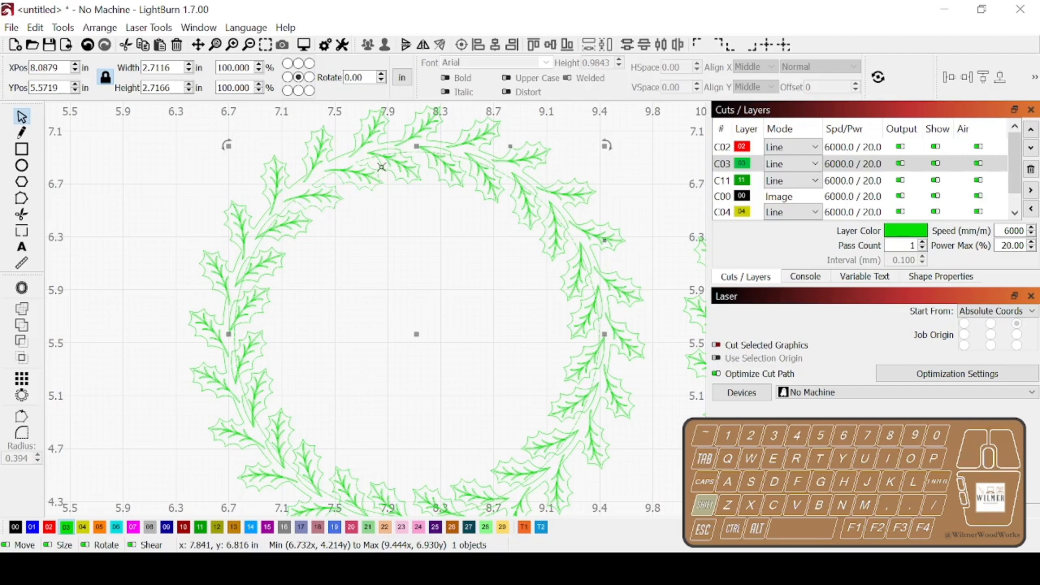
{"action": "left_click", "coordinate": [21, 340]}
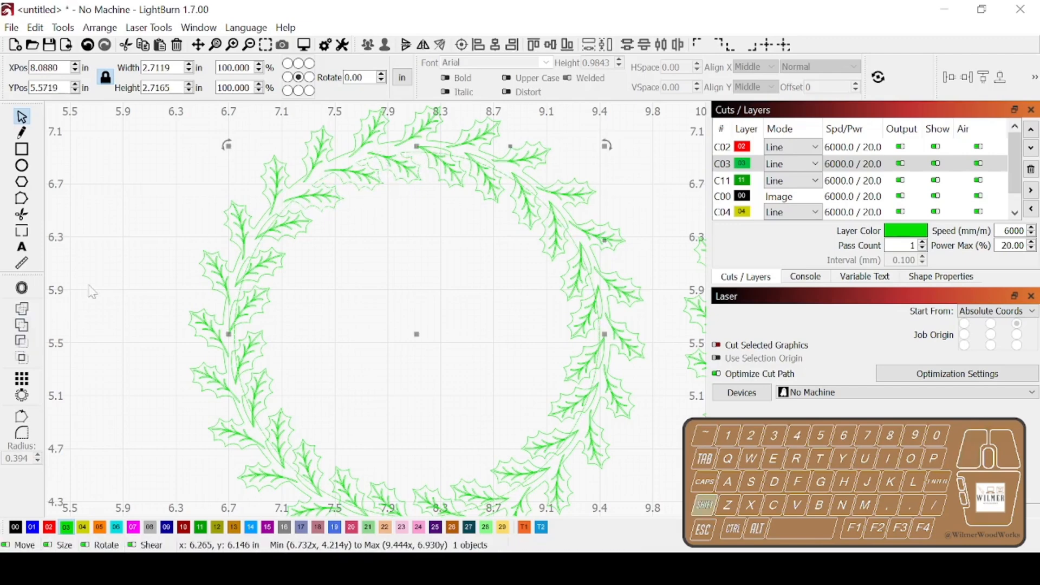
{"action": "left_click", "coordinate": [429, 169], "text": "shift"}
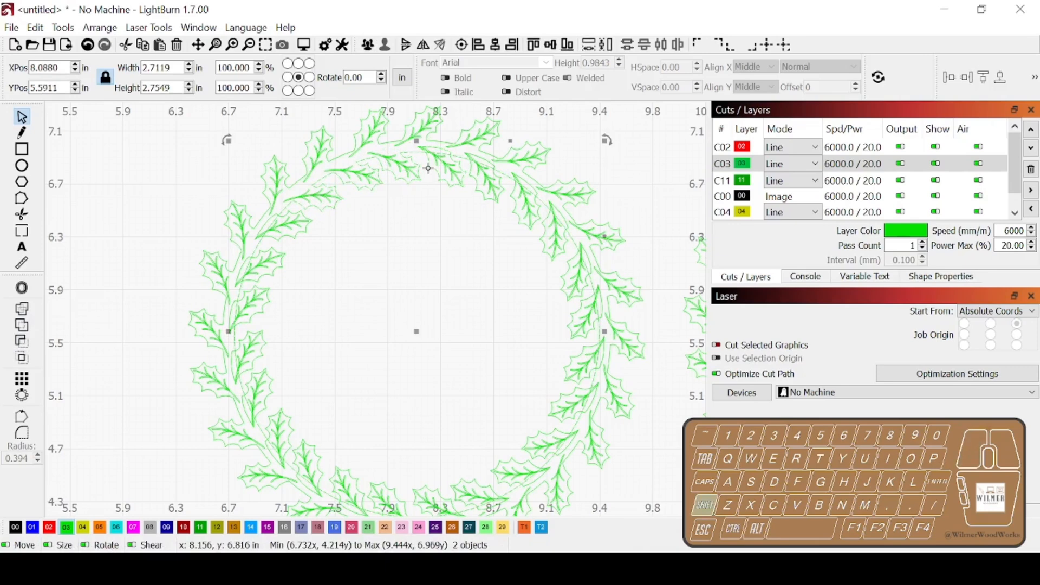
{"action": "left_click", "coordinate": [22, 342]}
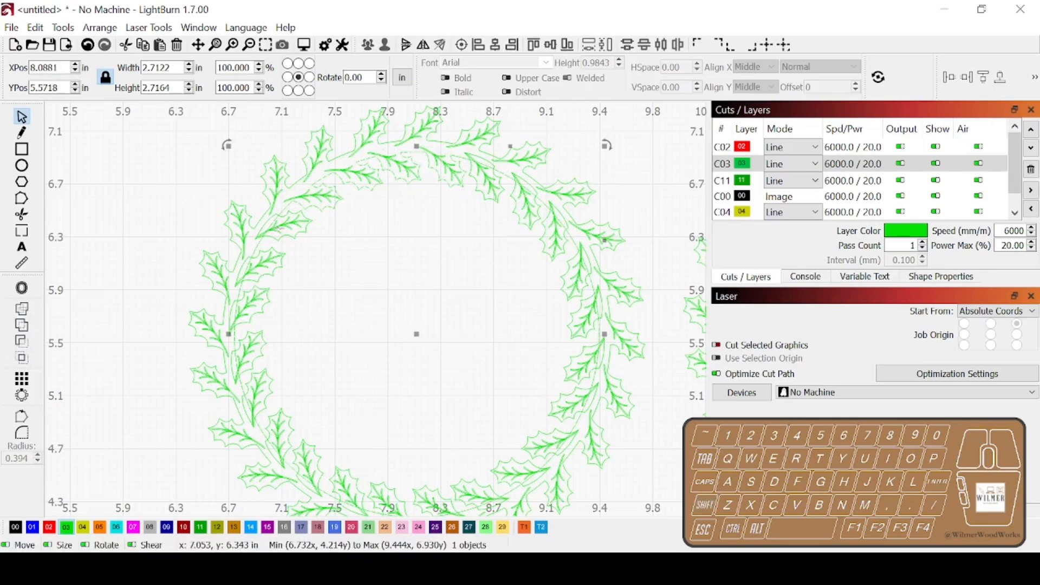
{"action": "left_click", "coordinate": [280, 215], "text": "shift"}
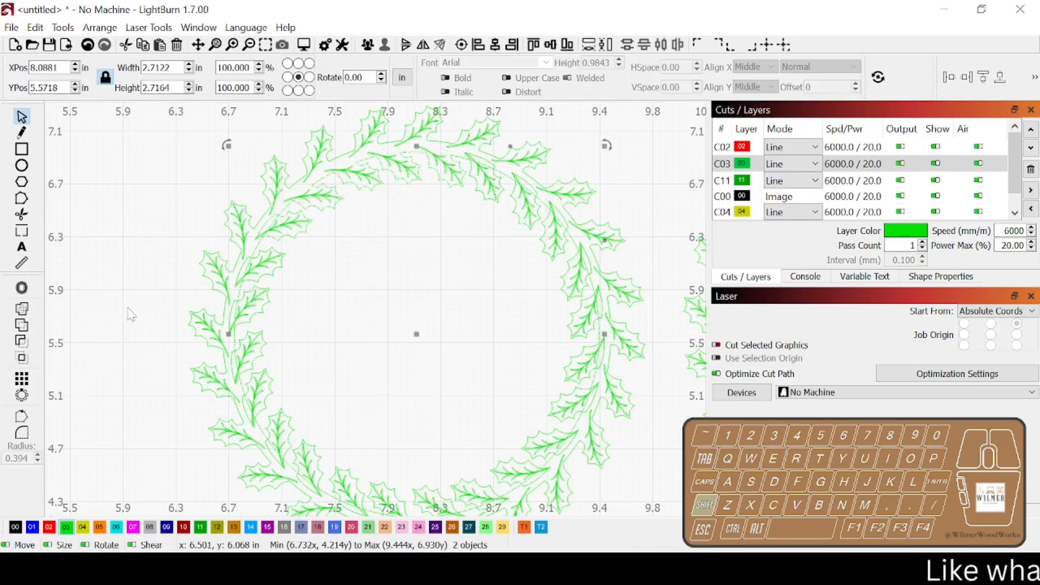
{"action": "left_click", "coordinate": [25, 342]}
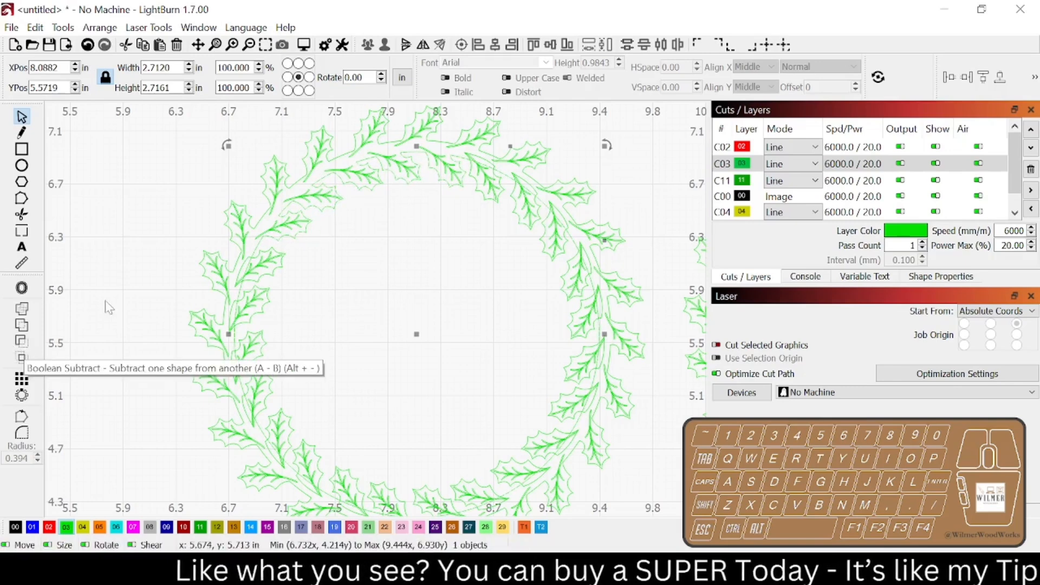
- Boolean-subtract the inner leaves along the wreath's left side from the vine's inner edge, one leaf at a time
{"action": "left_click", "coordinate": [255, 281]}
{"action": "left_click_drag", "start_coordinate": [255, 280], "coordinate": [238, 289]}
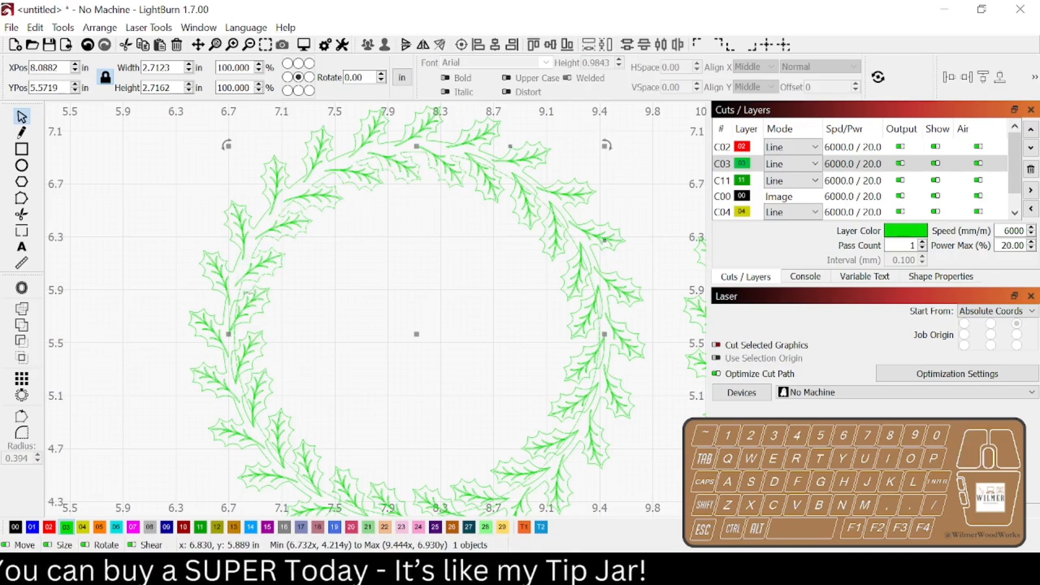
{"action": "left_click", "coordinate": [247, 293], "text": "shift"}
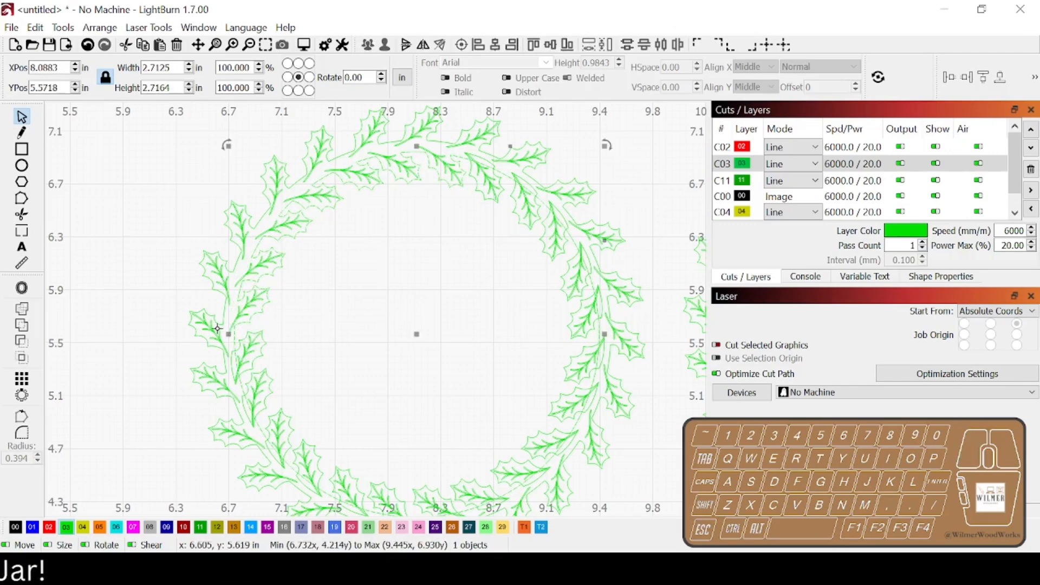
{"action": "left_click", "coordinate": [249, 332], "text": "shift"}
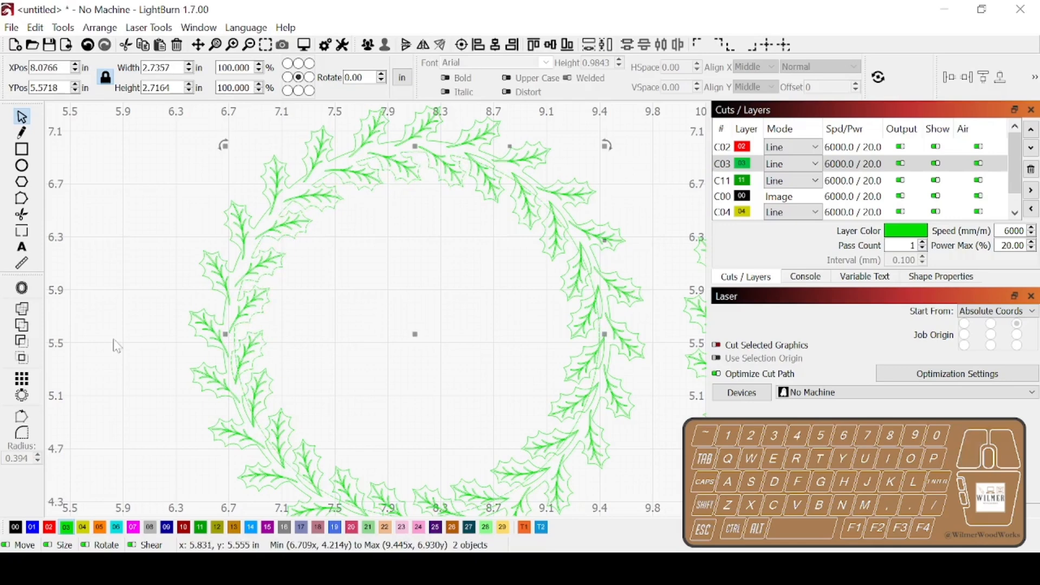
{"action": "left_click", "coordinate": [20, 342]}
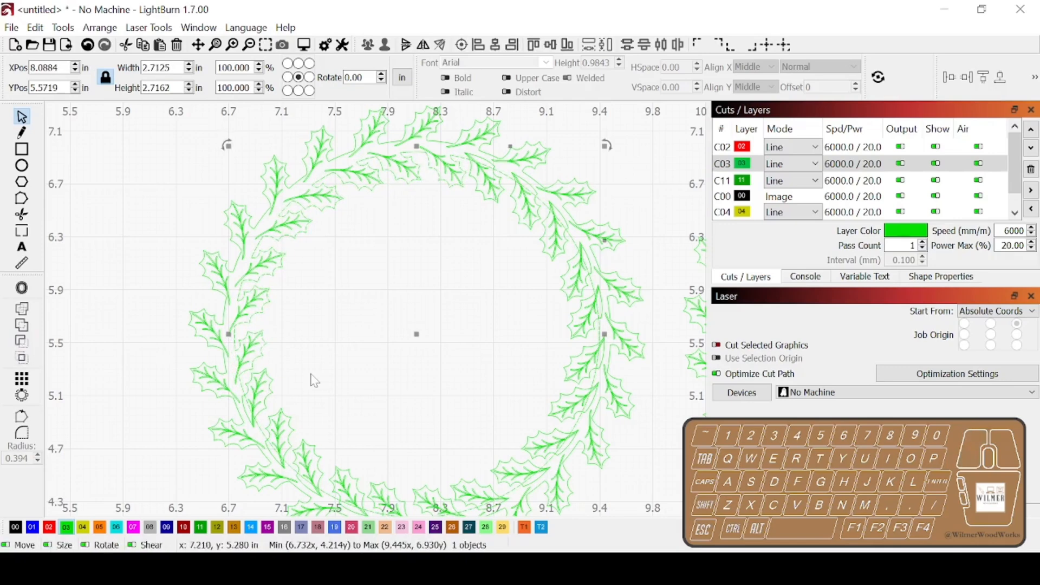
{"action": "left_click", "coordinate": [254, 374], "text": "shift"}
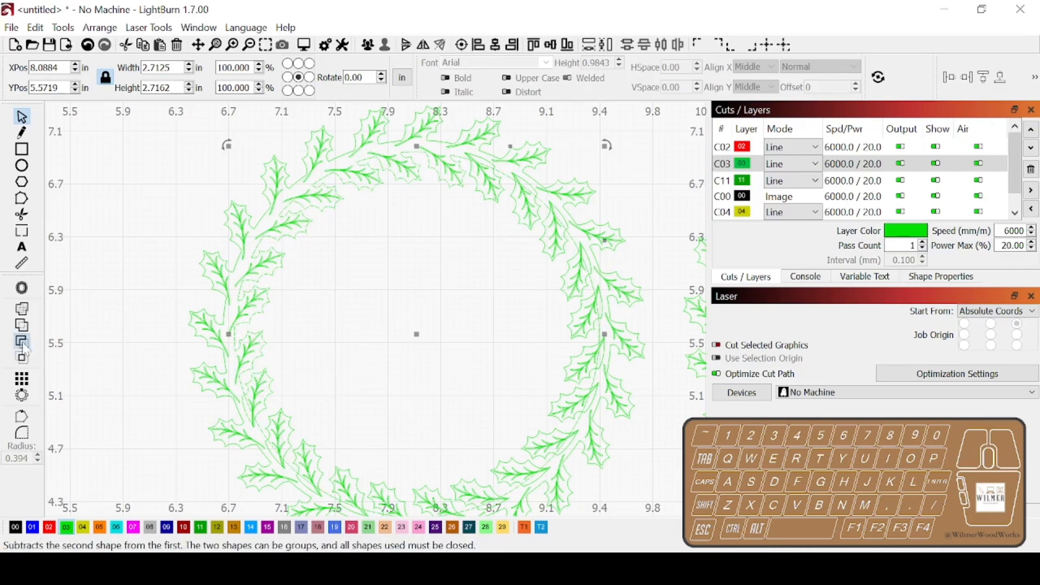
{"action": "left_click", "coordinate": [22, 341]}
- Boolean-subtract the inner leaves along the wreath's lower-left side from the vine's inner edge, one leaf at a time
{"action": "left_click", "coordinate": [271, 420], "text": "shift"}
{"action": "left_click", "coordinate": [22, 341]}
{"action": "left_click", "coordinate": [297, 453], "text": "shift"}
{"action": "left_click", "coordinate": [22, 341]}
{"action": "left_click", "coordinate": [332, 479], "text": "shift"}
{"action": "left_click", "coordinate": [24, 341]}
- Boolean-subtract the inner leaves along the wreath's right side from the vine's inner edge, one leaf at a time
{"action": "left_click", "coordinate": [565, 374], "text": "shift"}
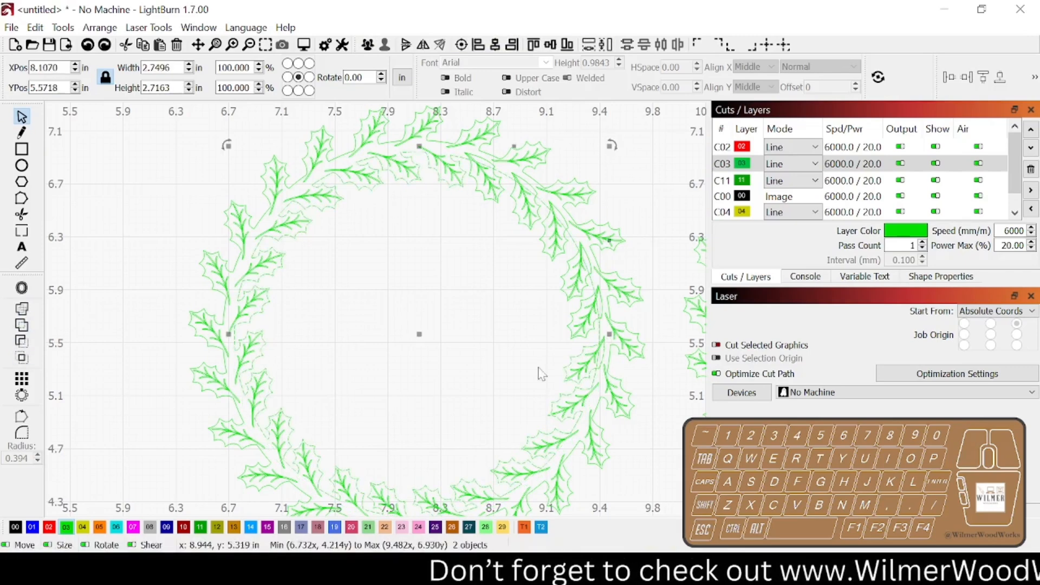
{"action": "left_click", "coordinate": [22, 341]}
{"action": "left_click", "coordinate": [573, 333], "text": "shift"}
{"action": "left_click", "coordinate": [22, 342]}
{"action": "left_click", "coordinate": [564, 293], "text": "shift"}
{"action": "left_click", "coordinate": [22, 342]}
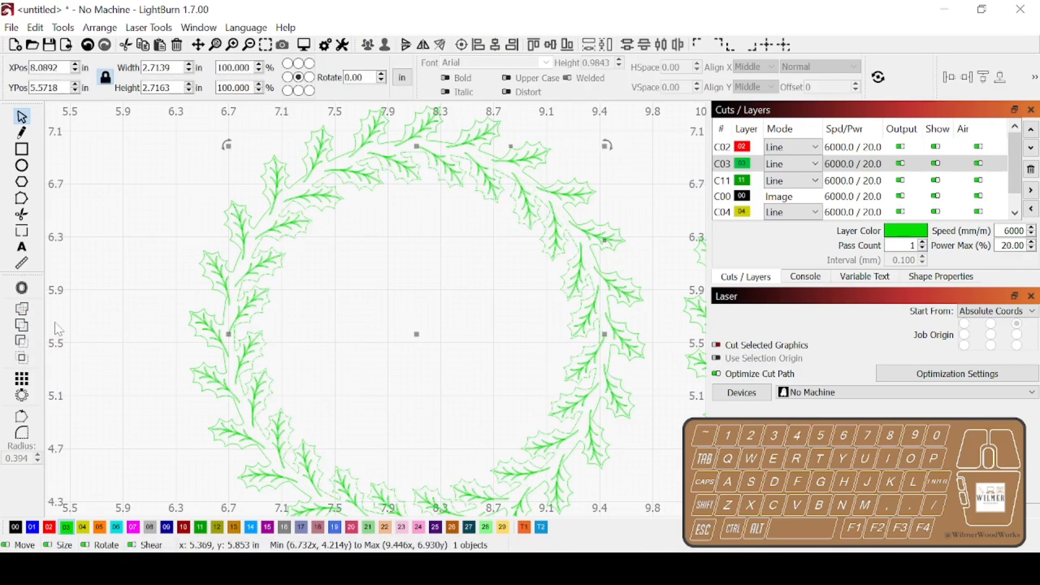
{"action": "left_click", "coordinate": [316, 283]}
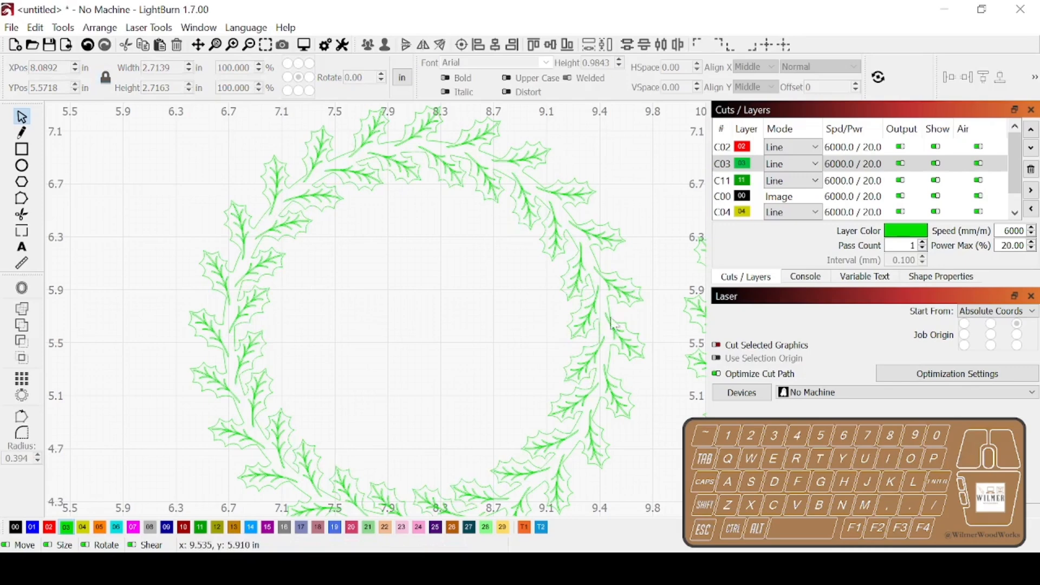
- Undo the accidental shift of the wreath's inner outline and group the inner and outer outlines together
{"action": "scroll", "coordinate": [397, 388], "scroll_direction": "down", "scroll_amount": 3}
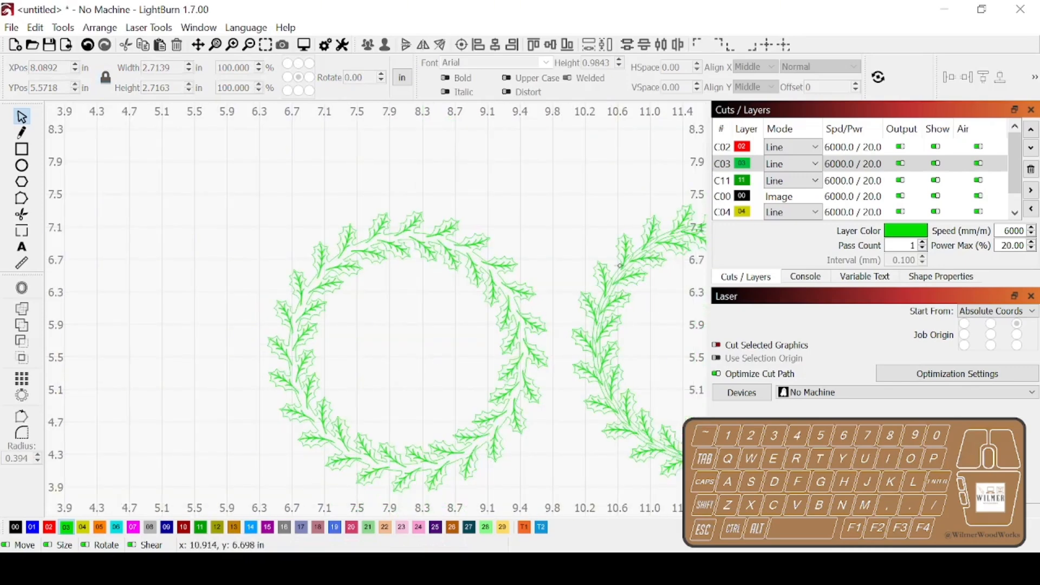
{"action": "left_click", "coordinate": [458, 252]}
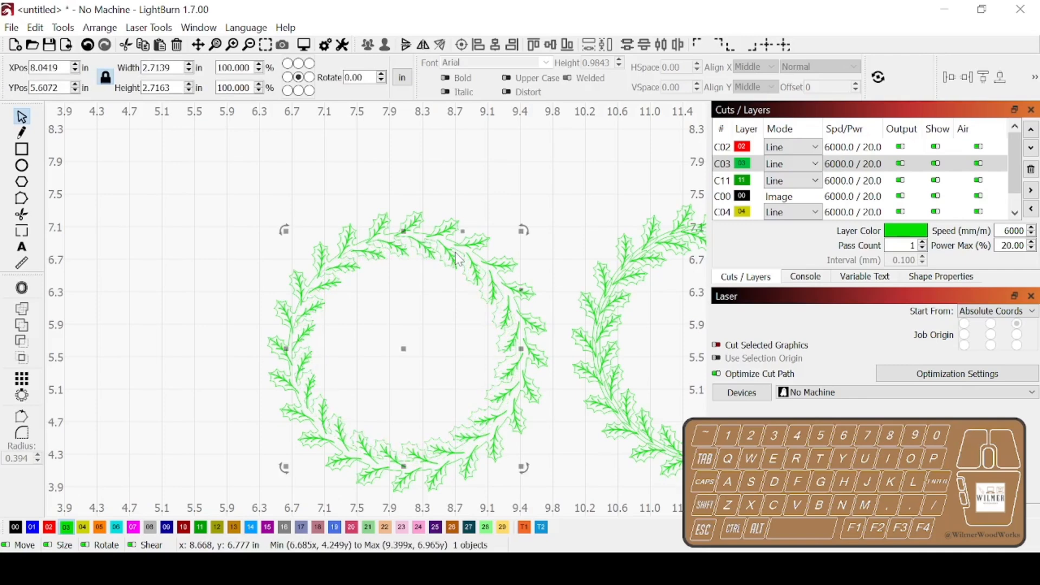
{"action": "key", "text": "ctrl+z"}
{"action": "left_click", "coordinate": [422, 234], "text": "ctrl"}
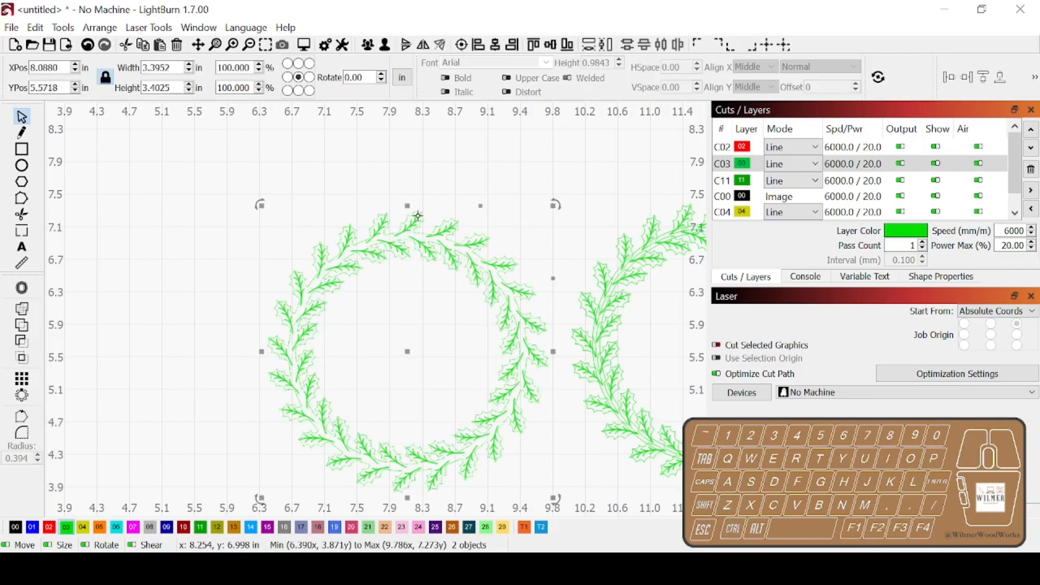
{"action": "left_click", "coordinate": [368, 46]}
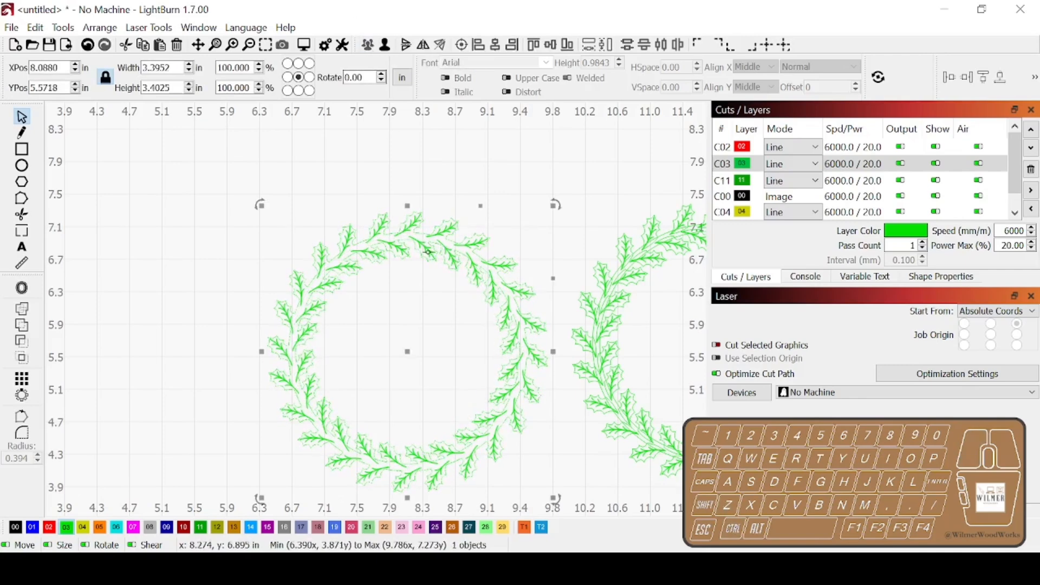
- Move the grouped wreath outline about 3.7 in left and 0.7 in up, and delete the leaf veins left behind
{"action": "left_click_drag", "start_coordinate": [423, 237], "coordinate": [123, 181]}
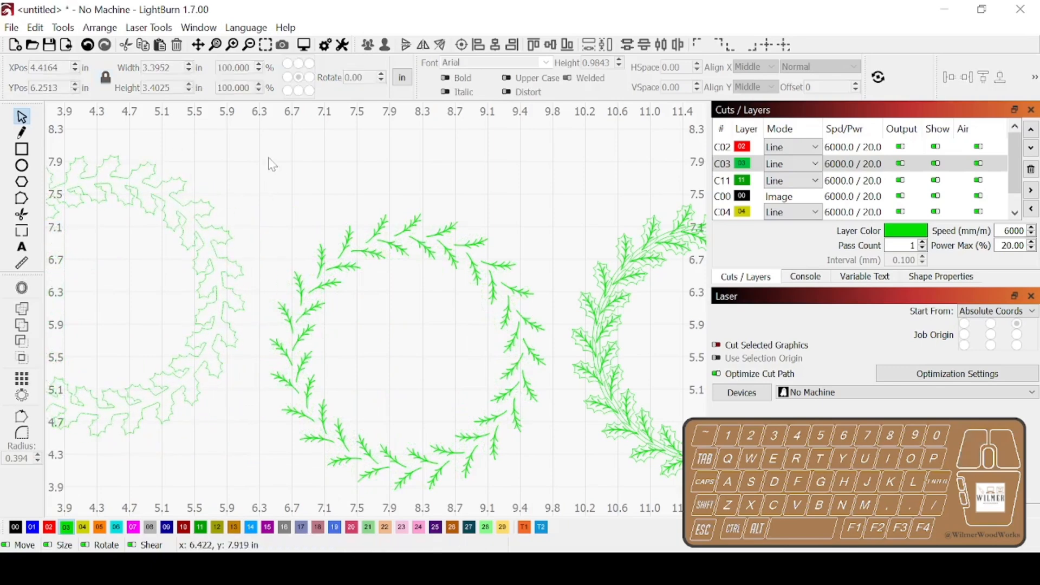
{"action": "left_click_drag", "start_coordinate": [265, 157], "coordinate": [560, 505]}
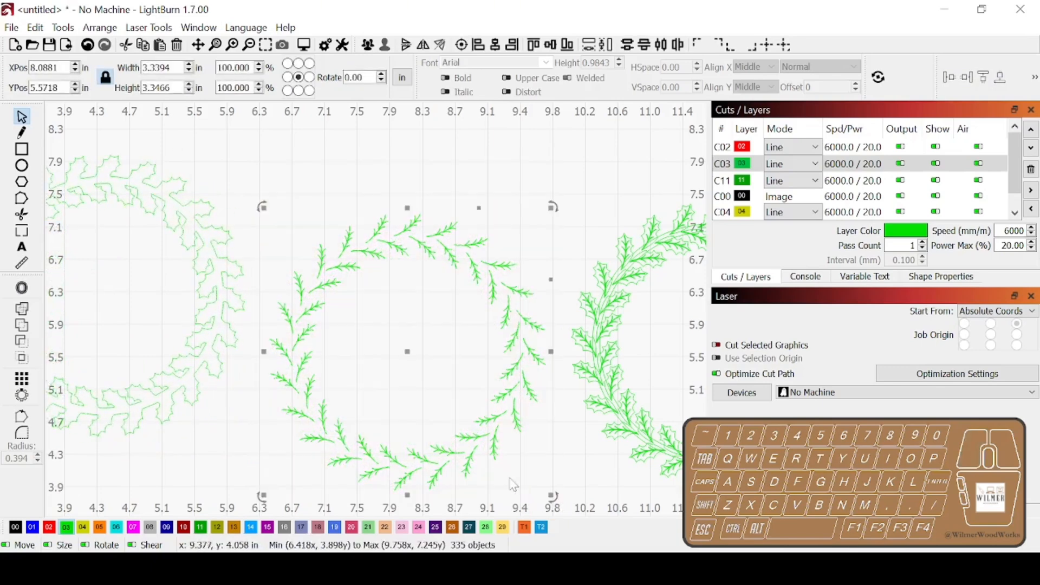
{"action": "key", "text": "Delete"}
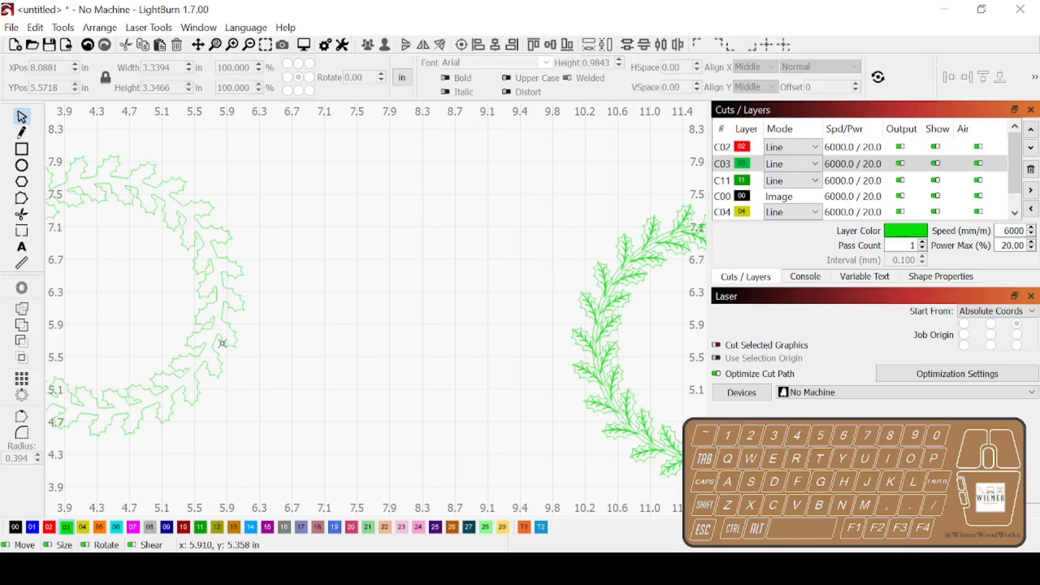
- Weld the wreath's inner and outer outlines into one shape and move it about 3.6 in right and 0.2 in down
{"action": "left_click", "coordinate": [223, 310]}
{"action": "left_click", "coordinate": [385, 45]}
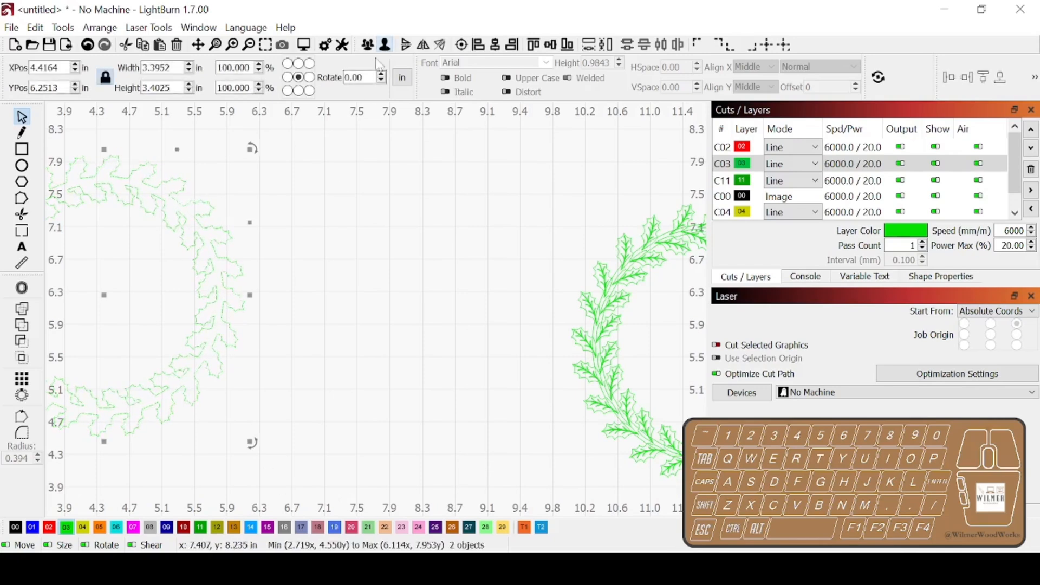
{"action": "key", "text": "ctrl+g"}
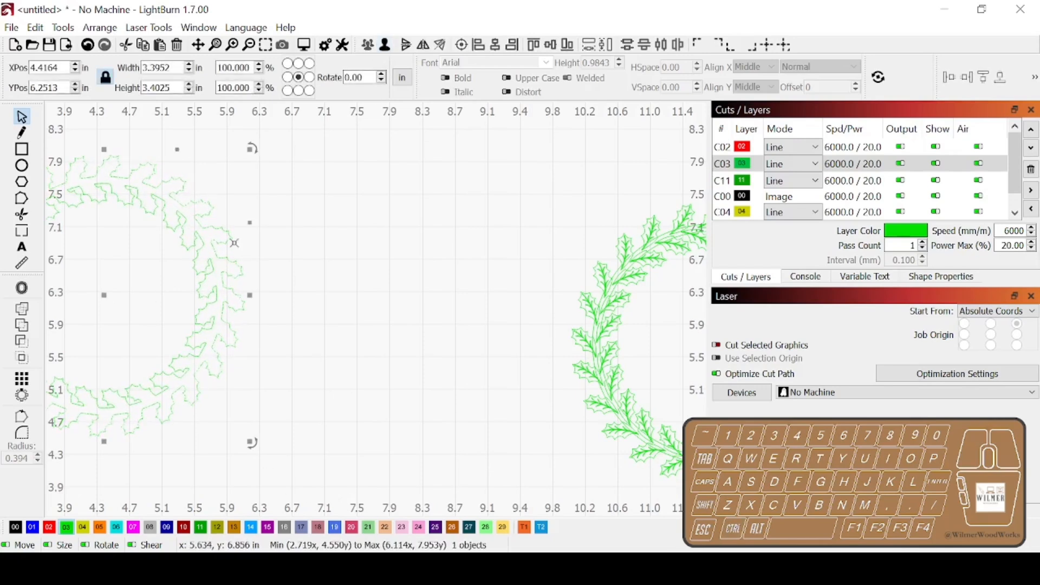
{"action": "left_click_drag", "start_coordinate": [273, 199], "coordinate": [176, 321]}
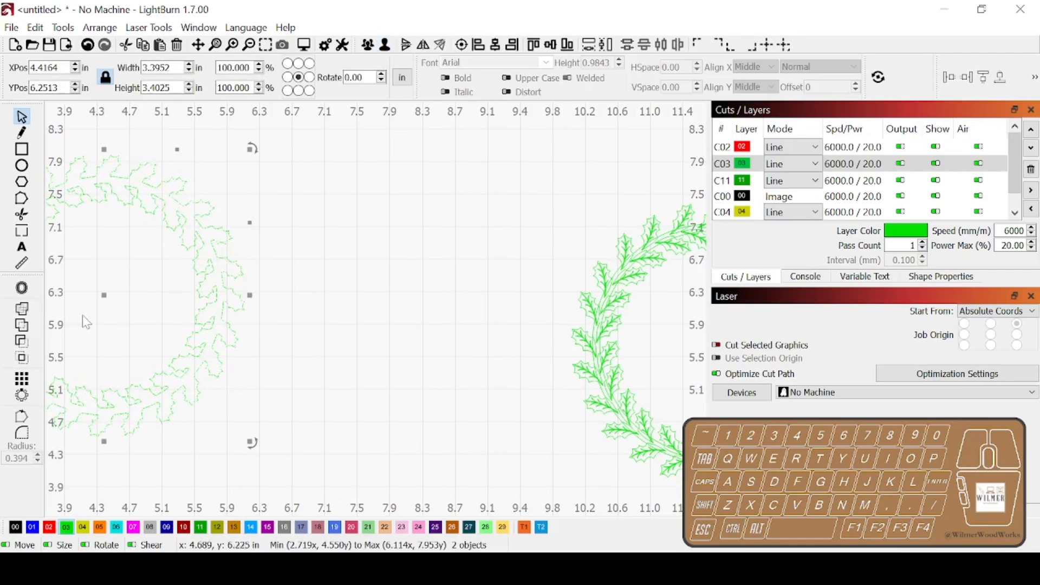
{"action": "left_click", "coordinate": [23, 310]}
{"action": "left_click_drag", "start_coordinate": [213, 255], "coordinate": [318, 260]}
{"action": "left_click_drag", "start_coordinate": [217, 258], "coordinate": [388, 269]}
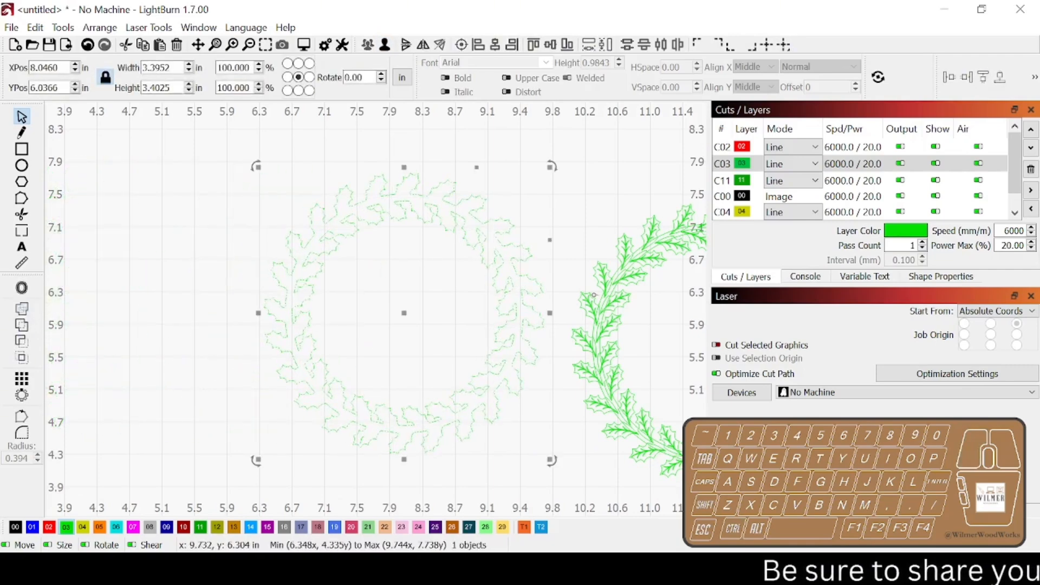
- Group the veined holly wreath as one object and align its center onto the plain wreath outline
{"action": "scroll", "coordinate": [550, 245], "scroll_direction": "down", "scroll_amount": 3}
{"action": "left_click", "coordinate": [605, 267]}
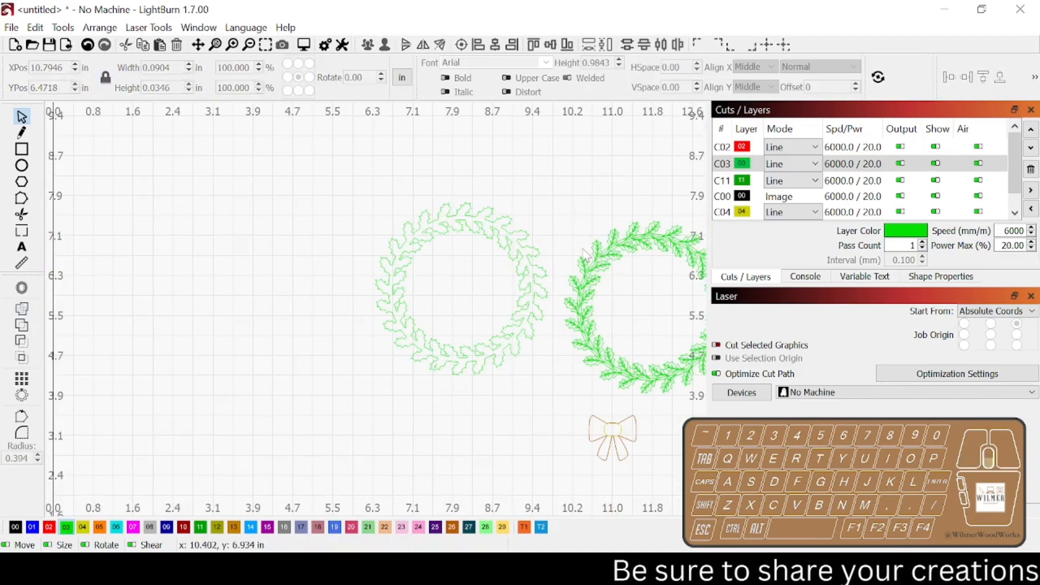
{"action": "scroll", "coordinate": [579, 246], "scroll_direction": "down", "scroll_amount": 3}
{"action": "left_click_drag", "start_coordinate": [569, 211], "coordinate": [684, 340]}
{"action": "left_click", "coordinate": [368, 45]}
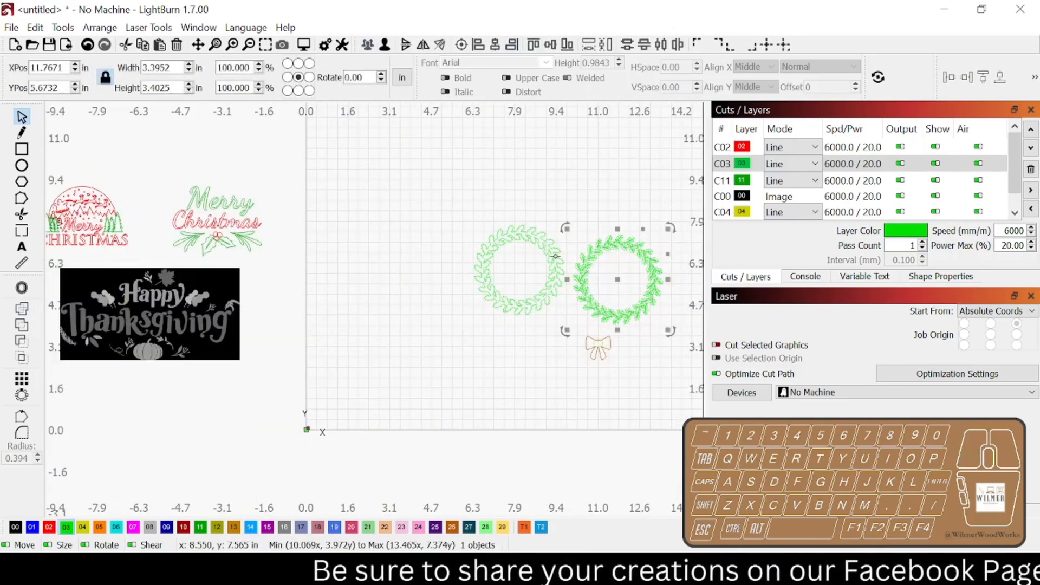
{"action": "left_click", "coordinate": [556, 260], "text": "ctrl"}
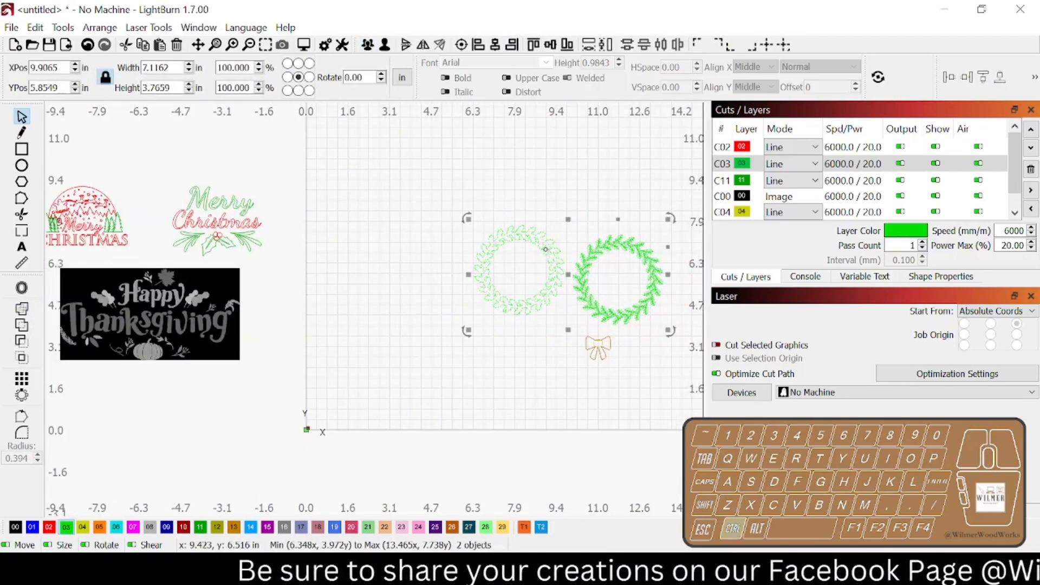
{"action": "left_click", "coordinate": [461, 45]}
{"action": "scroll", "coordinate": [530, 261], "scroll_direction": "up", "scroll_amount": 5}
{"action": "scroll", "coordinate": [529, 260], "scroll_direction": "up", "scroll_amount": 3}
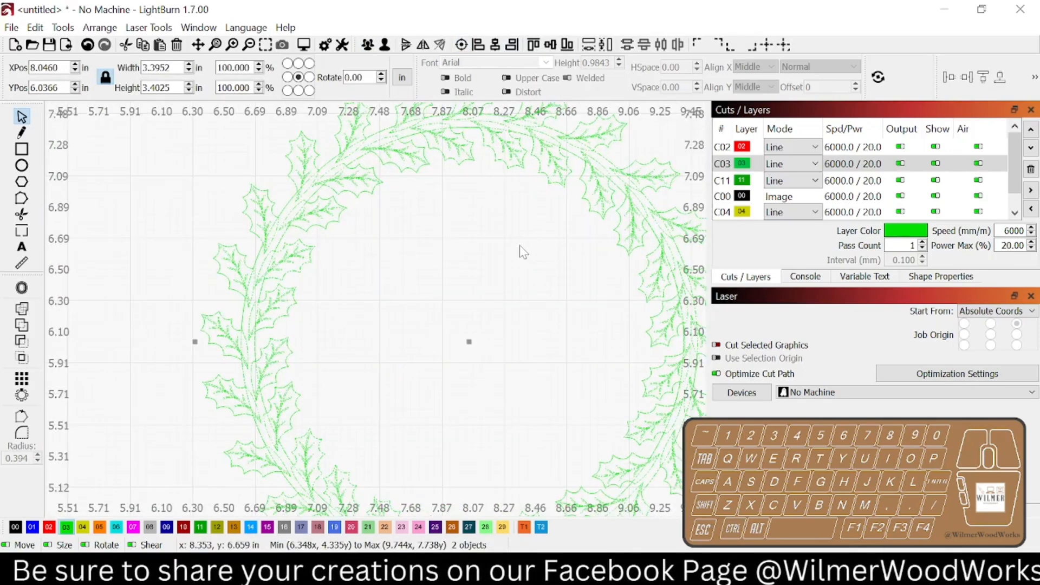
{"action": "left_click", "coordinate": [520, 248]}
{"action": "scroll", "coordinate": [666, 304], "scroll_direction": "down", "scroll_amount": 2}
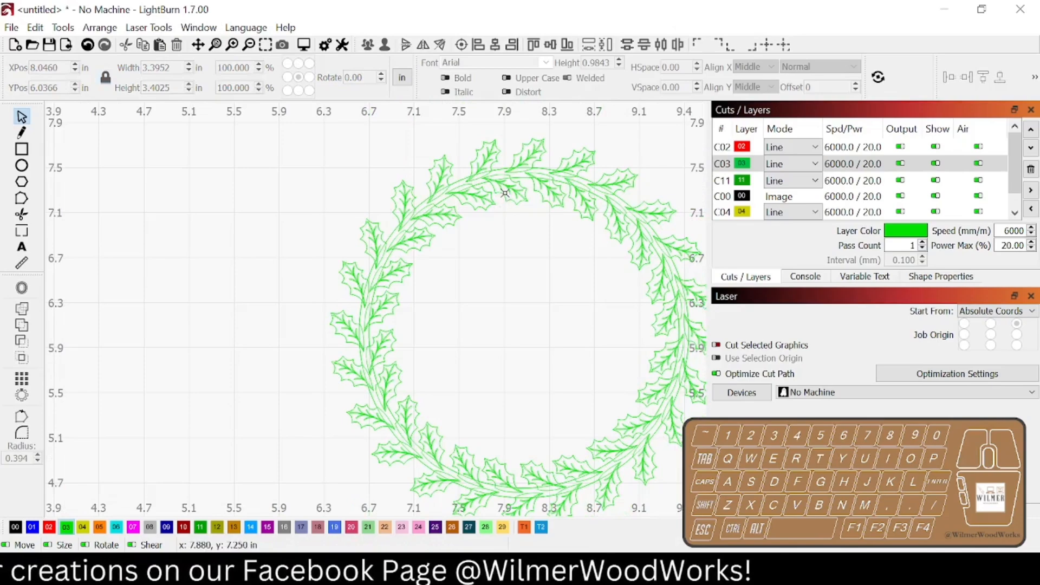
- Separate the two stacked wreaths, placing the plain outline to the left of the veined wreath and on orange layer 05
{"action": "left_click_drag", "start_coordinate": [504, 203], "coordinate": [528, 162]}
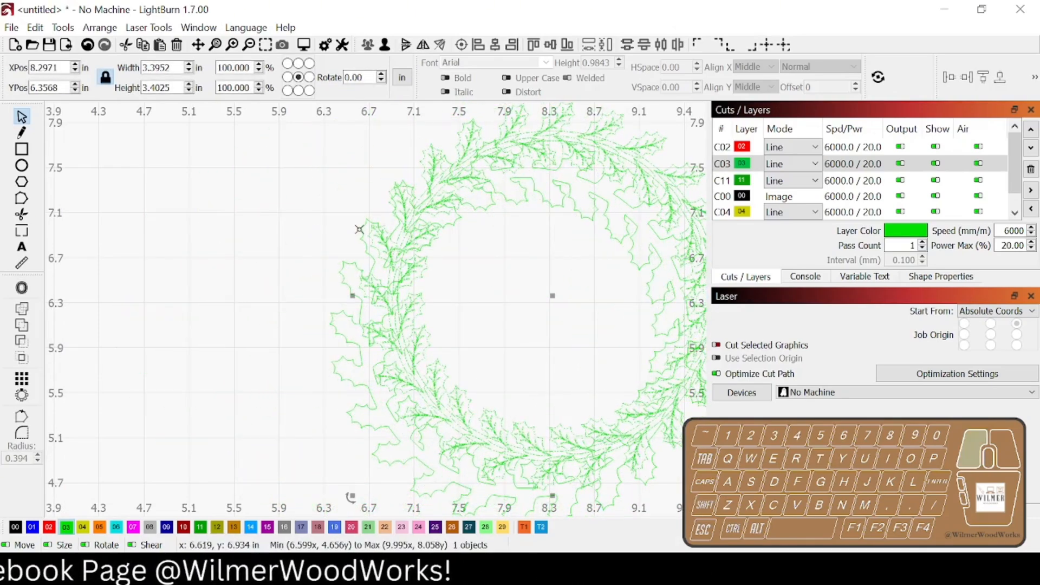
{"action": "left_click_drag", "start_coordinate": [361, 230], "coordinate": [269, 162]}
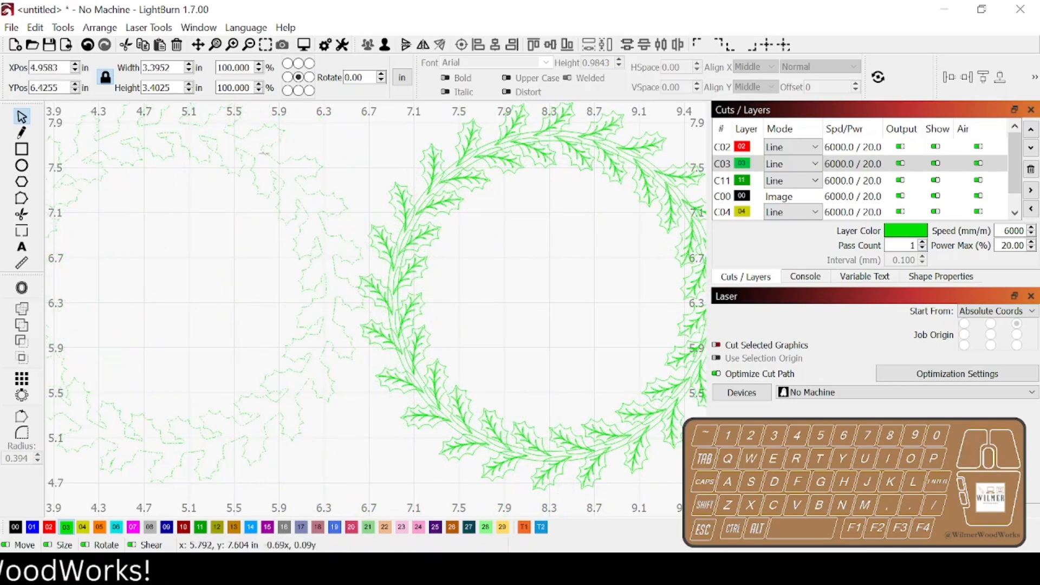
{"action": "left_click", "coordinate": [102, 528]}
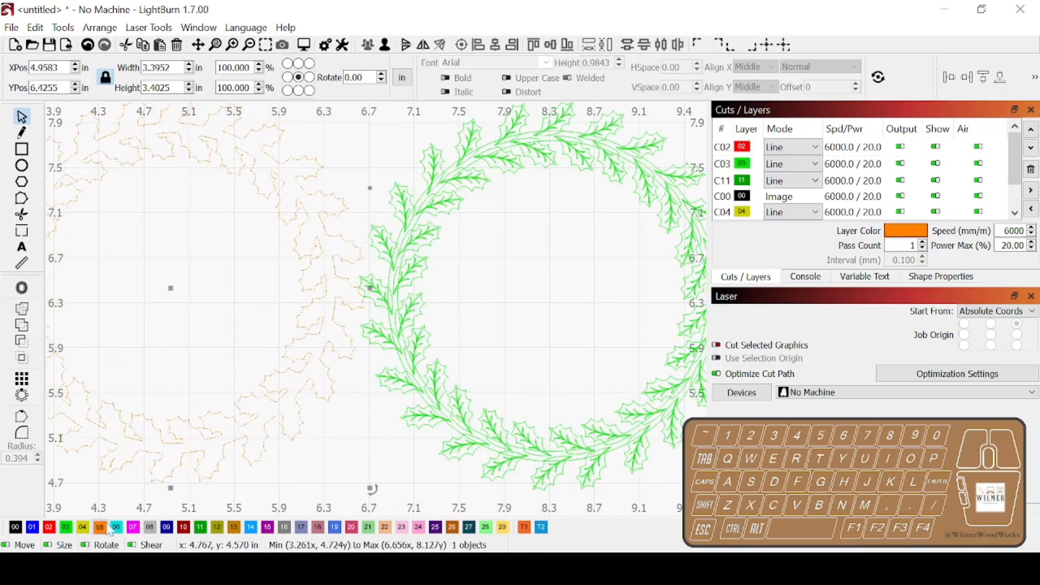
{"action": "left_click_drag", "start_coordinate": [340, 213], "coordinate": [322, 222]}
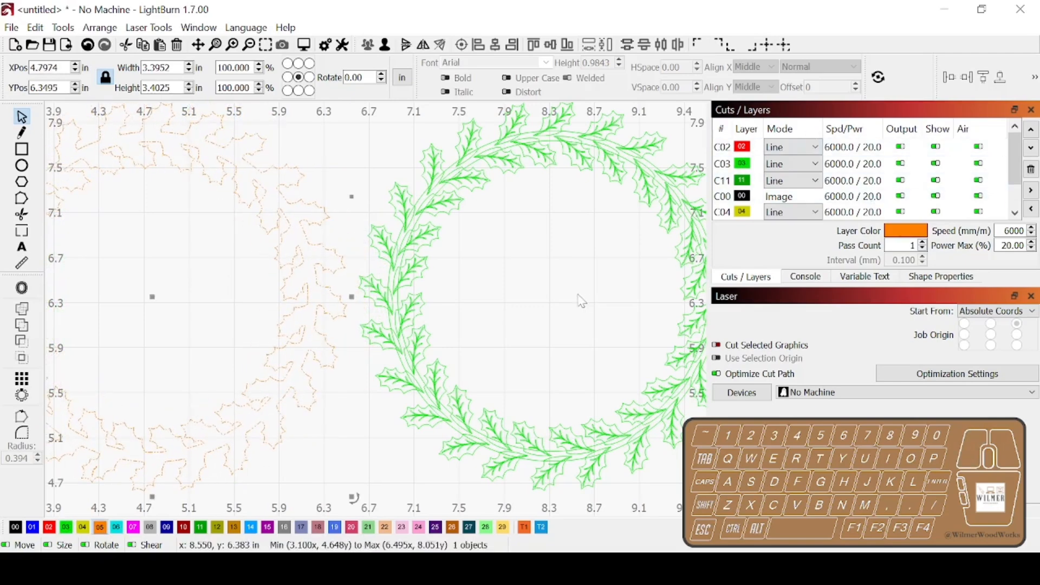
- Ungroup the veined wreath and weld the vine's inner and outer edge circles into a single ring
{"action": "scroll", "coordinate": [502, 297], "scroll_direction": "down", "scroll_amount": 2}
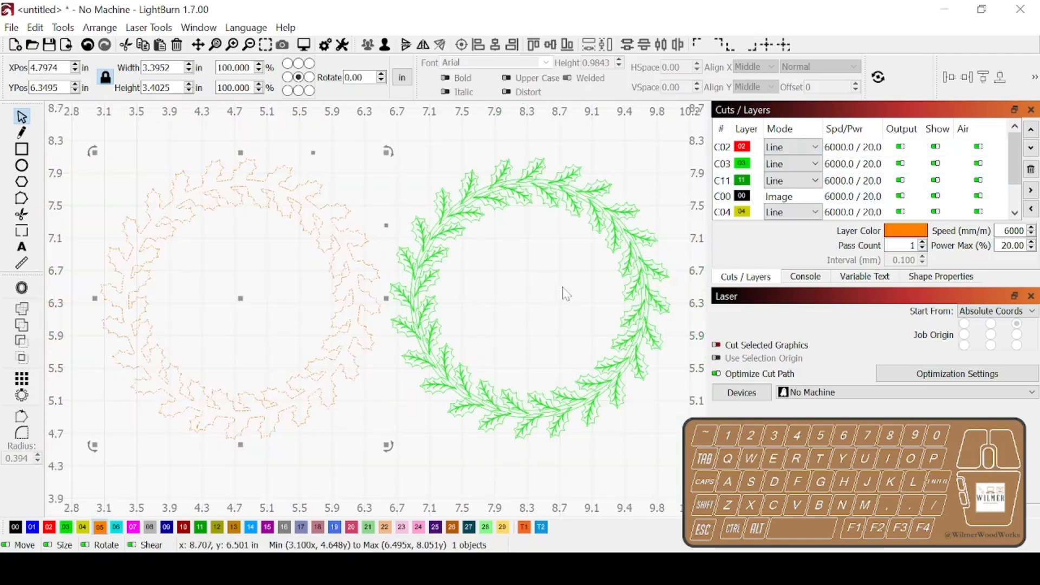
{"action": "scroll", "coordinate": [566, 294], "scroll_direction": "up", "scroll_amount": 1}
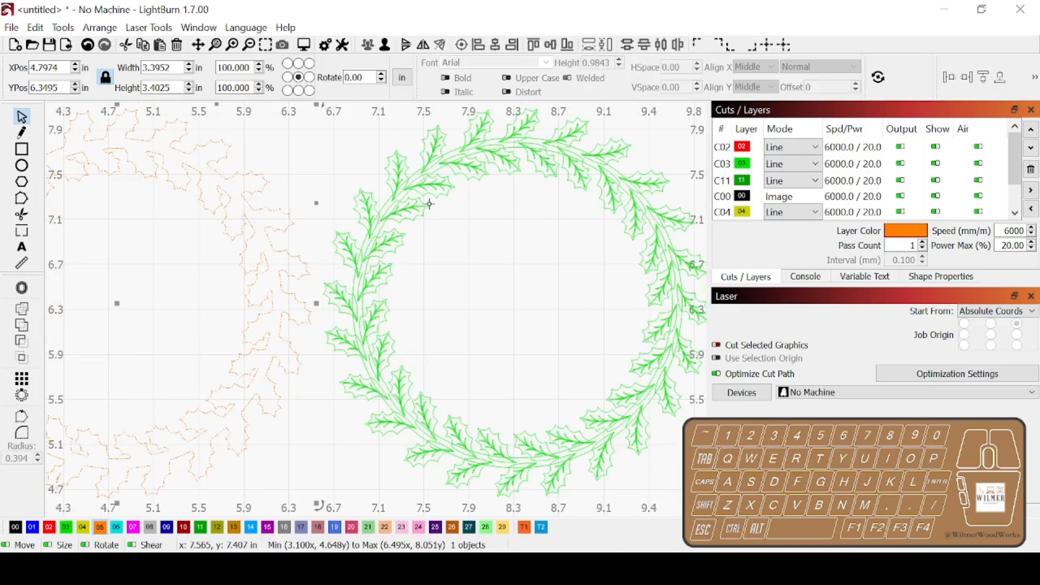
{"action": "left_click", "coordinate": [440, 168]}
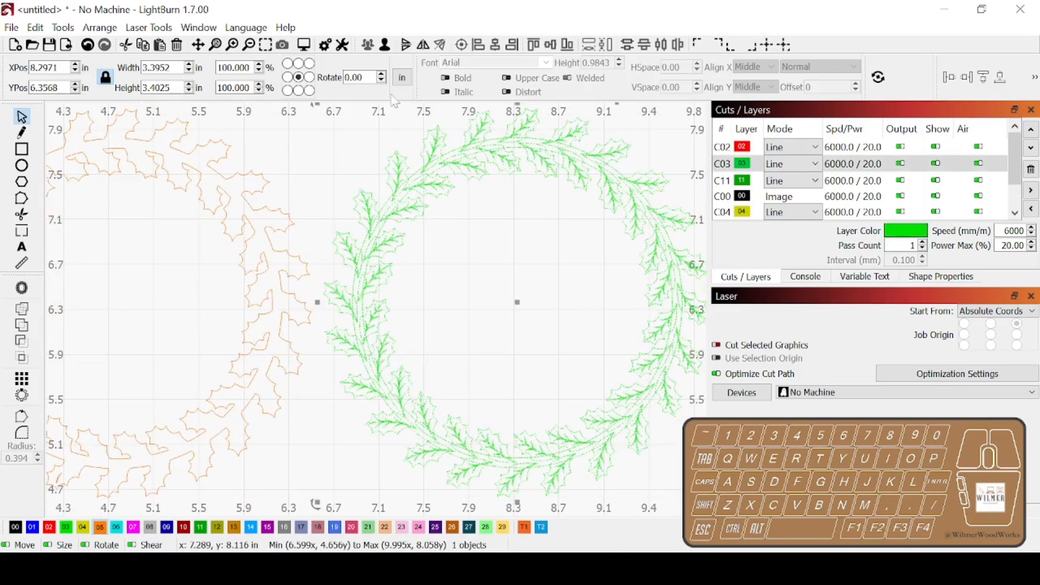
{"action": "left_click", "coordinate": [385, 46]}
{"action": "left_click", "coordinate": [468, 199]}
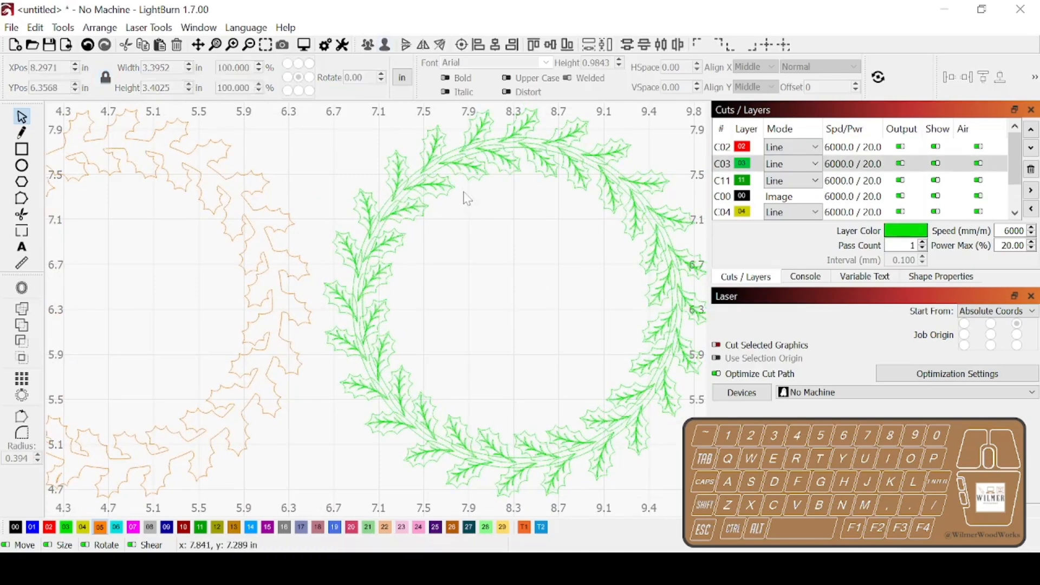
{"action": "left_click", "coordinate": [440, 170]}
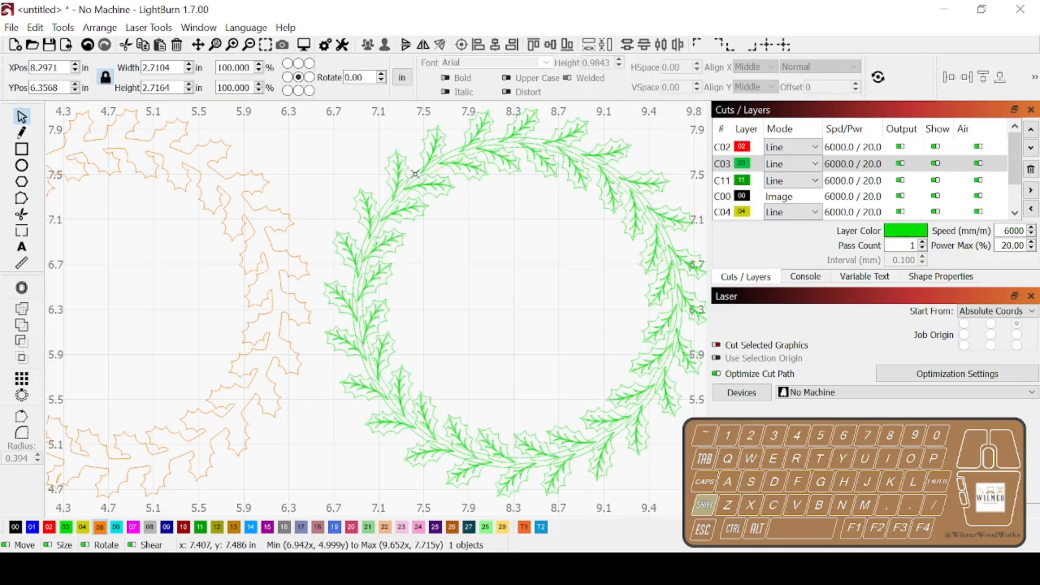
{"action": "left_click", "coordinate": [416, 174], "text": "shift"}
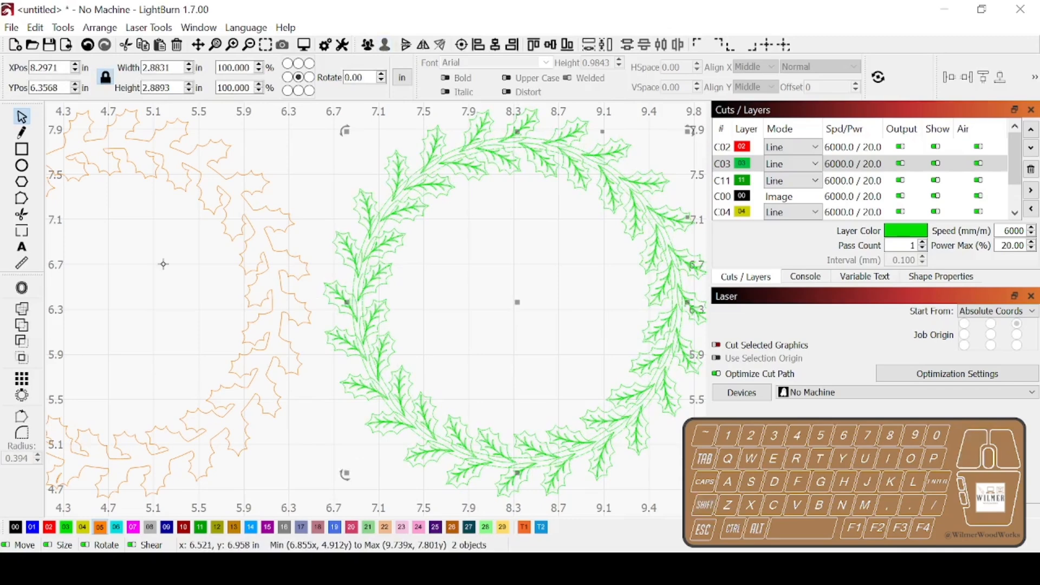
{"action": "left_click", "coordinate": [21, 308]}
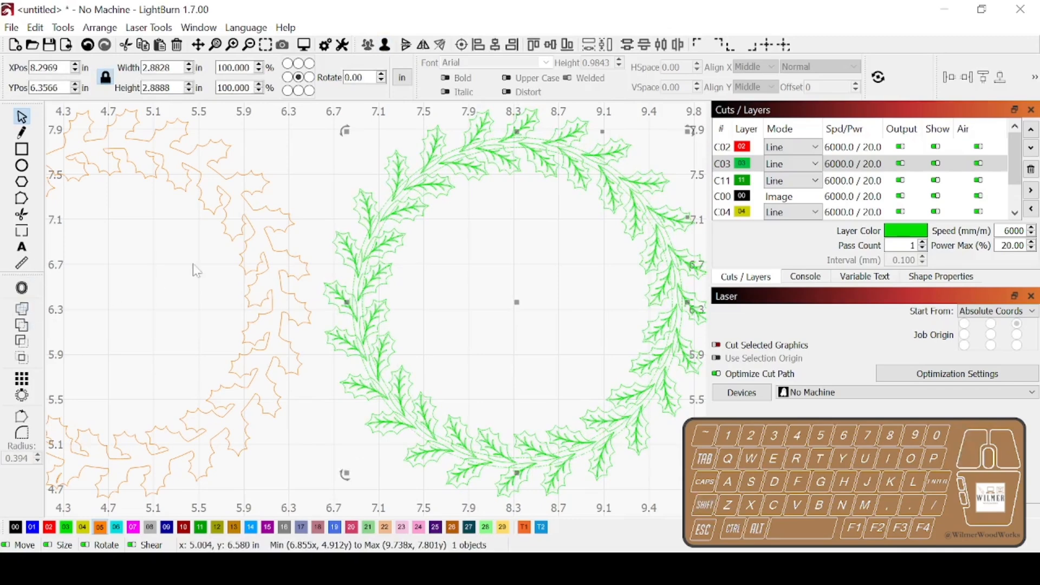
{"action": "left_click", "coordinate": [453, 262]}
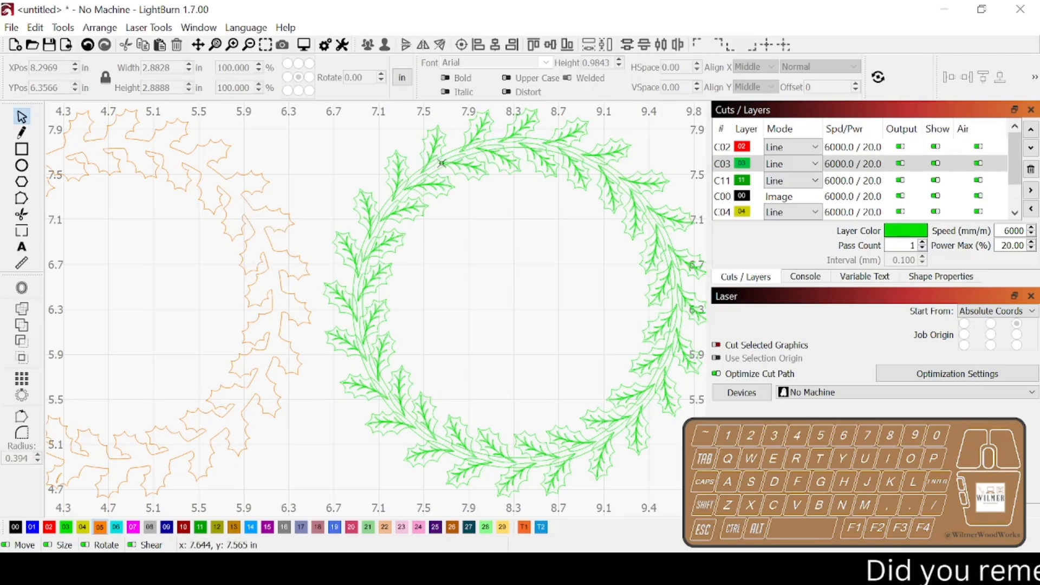
- Duplicate the vine ring in place and Boolean-intersect a ring copy with the outer leaf at the wreath's upper left
{"action": "scroll", "coordinate": [465, 164], "scroll_direction": "up", "scroll_amount": 1}
{"action": "scroll", "coordinate": [465, 164], "scroll_direction": "down", "scroll_amount": 1}
{"action": "left_click", "coordinate": [474, 152]}
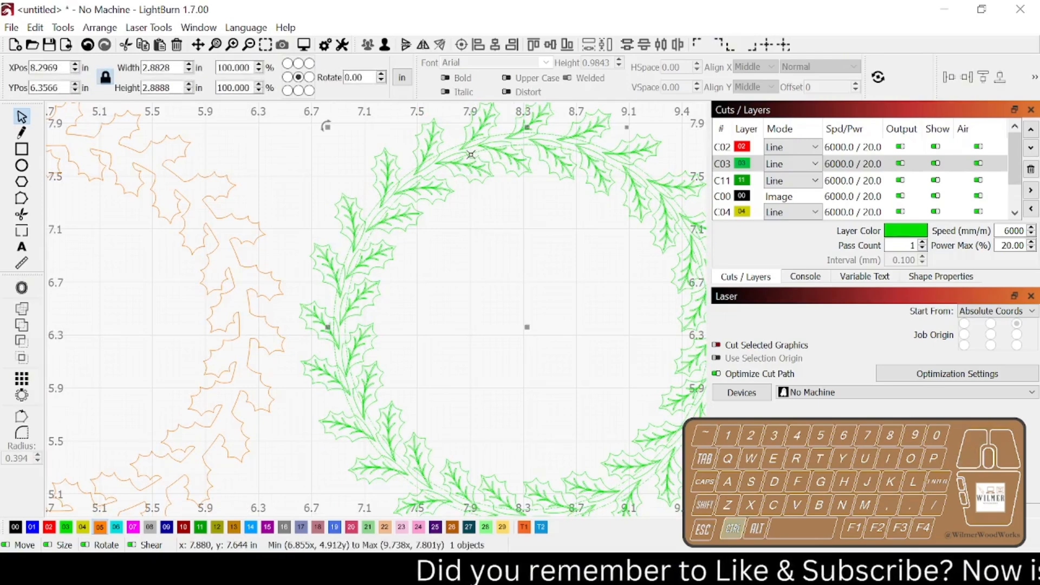
{"action": "key", "text": "ctrl+d"}
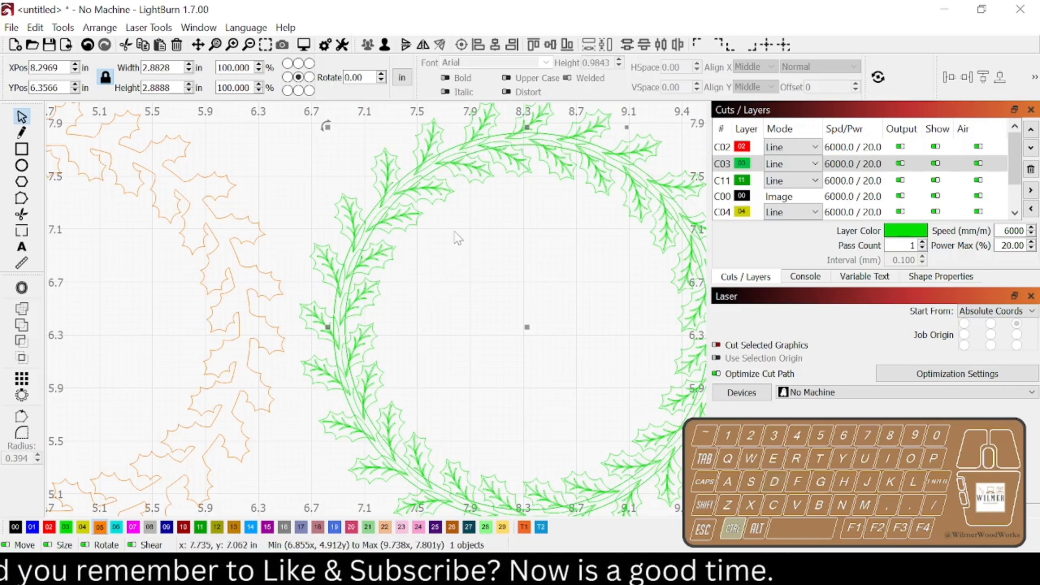
{"action": "key", "text": "ctrl+d"}
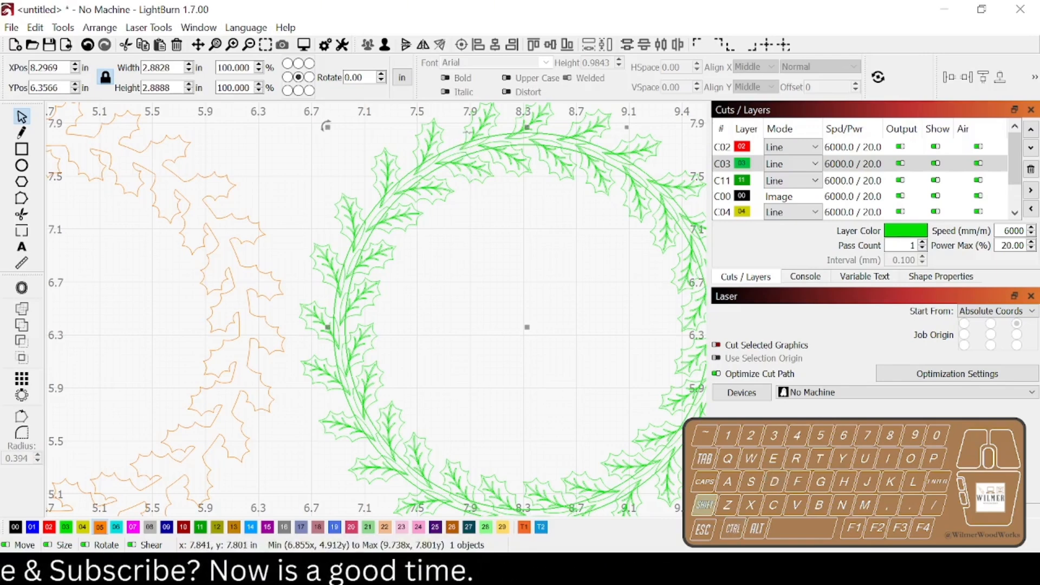
{"action": "left_click", "coordinate": [466, 132], "text": "shift"}
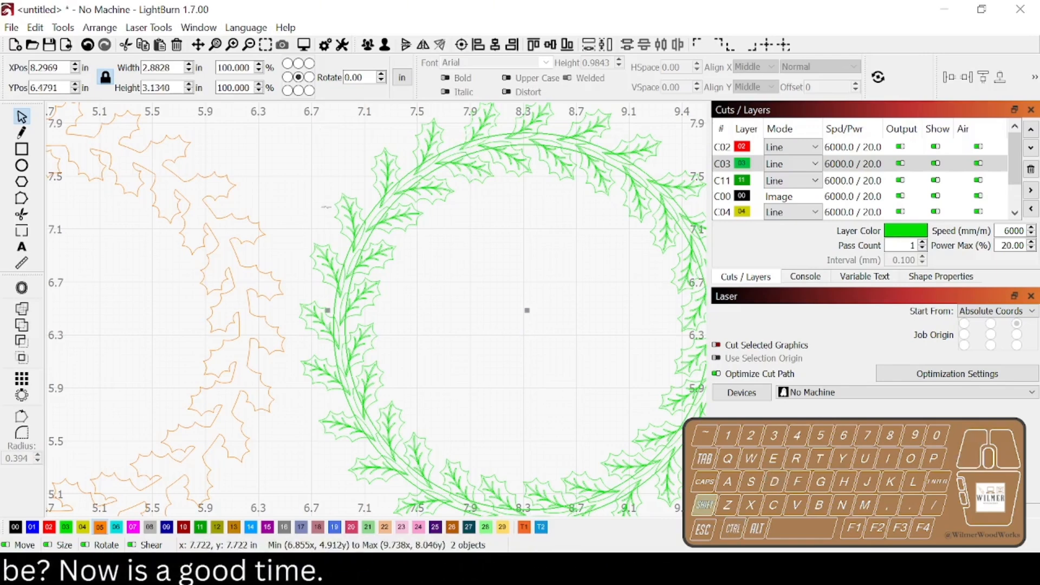
{"action": "left_click", "coordinate": [23, 359]}
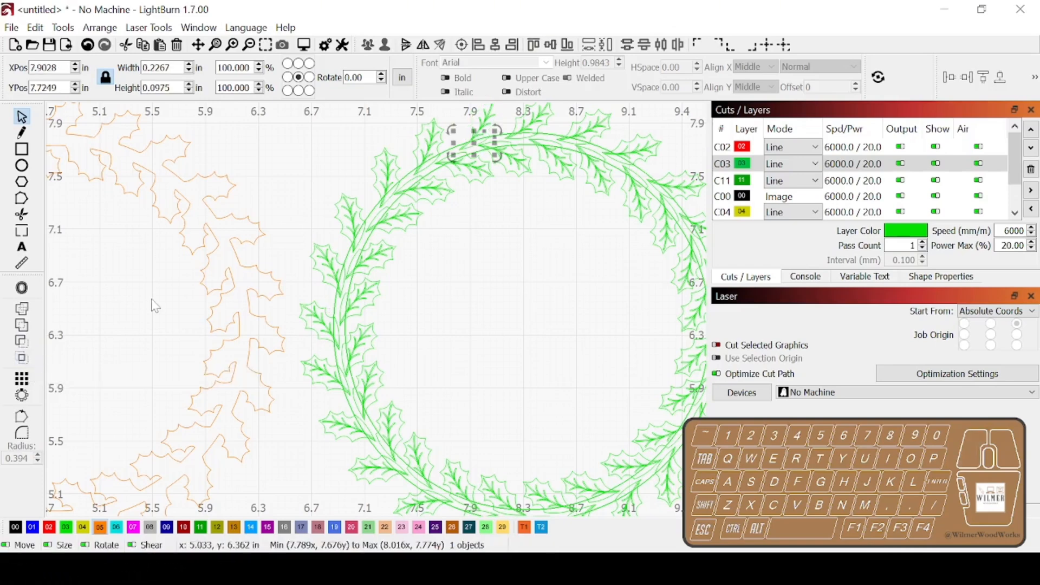
- Boolean-intersect another vine ring copy with the inner leaf near the top of the wreath
{"action": "scroll", "coordinate": [490, 132], "scroll_direction": "up", "scroll_amount": 6}
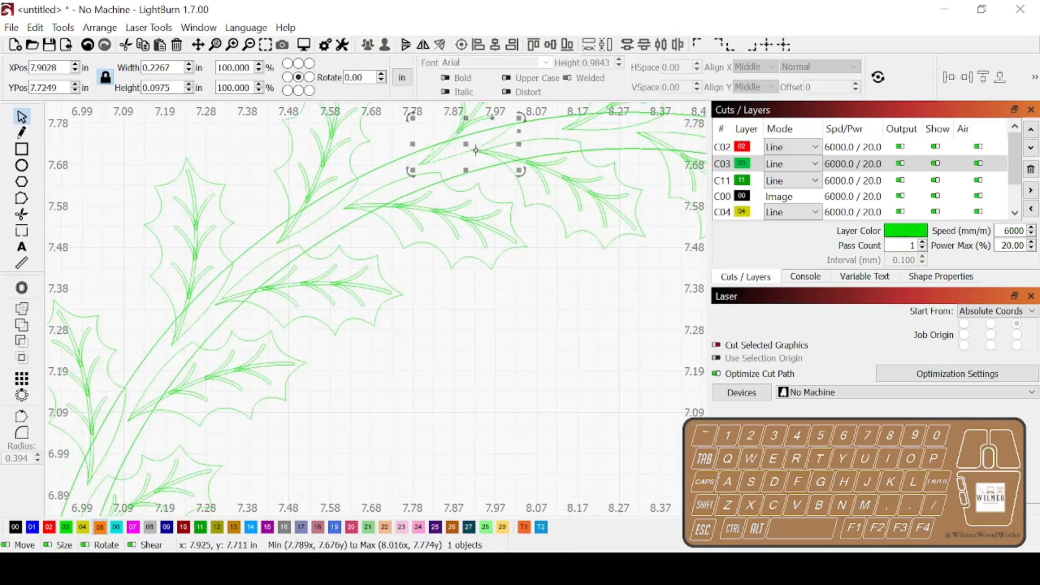
{"action": "scroll", "coordinate": [431, 169], "scroll_direction": "down", "scroll_amount": 3}
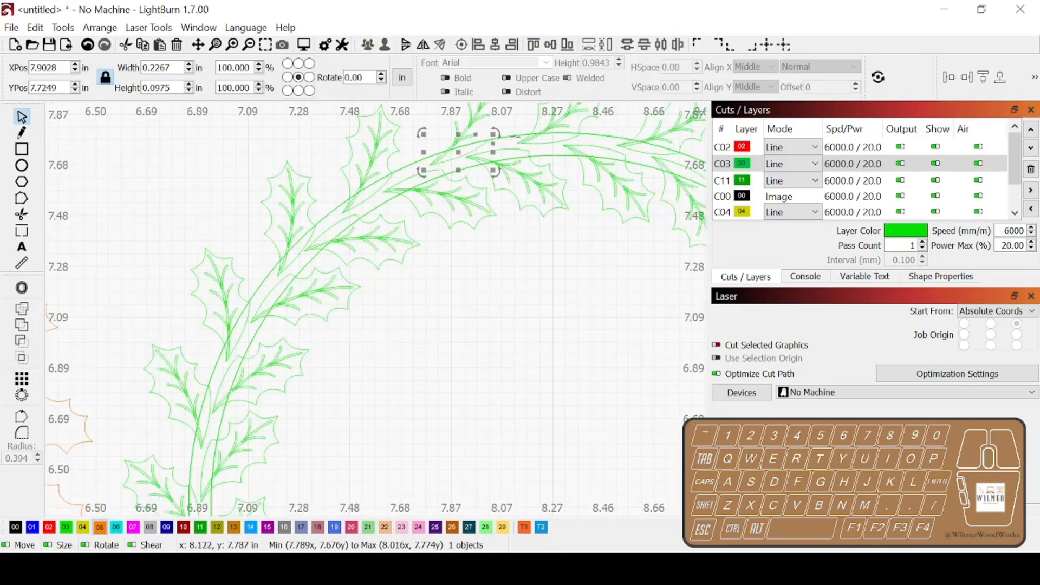
{"action": "left_click", "coordinate": [513, 134]}
{"action": "scroll", "coordinate": [511, 149], "scroll_direction": "down", "scroll_amount": 6}
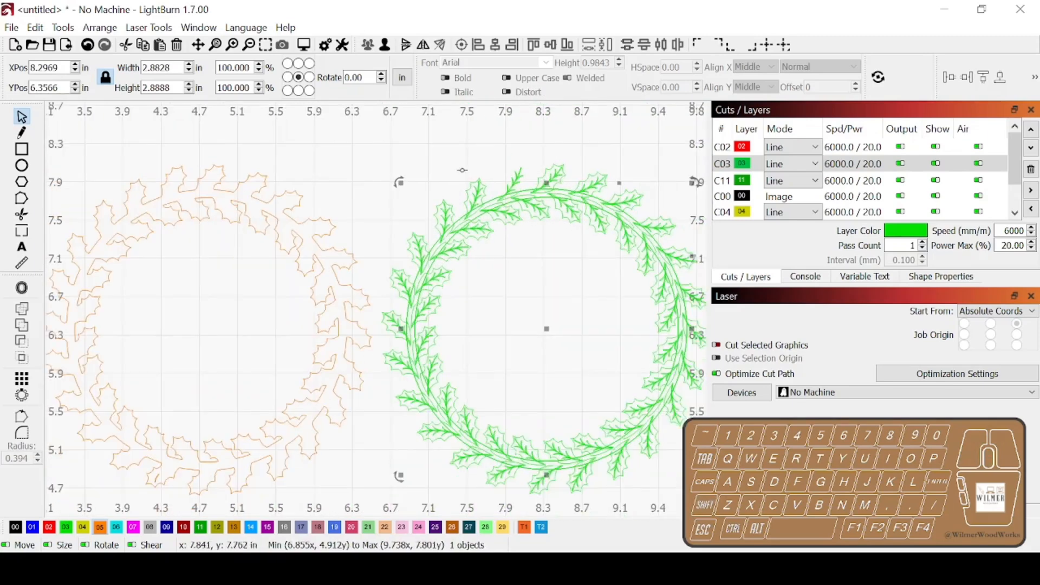
{"action": "left_click", "coordinate": [198, 45]}
{"action": "left_click_drag", "start_coordinate": [632, 299], "coordinate": [542, 275]}
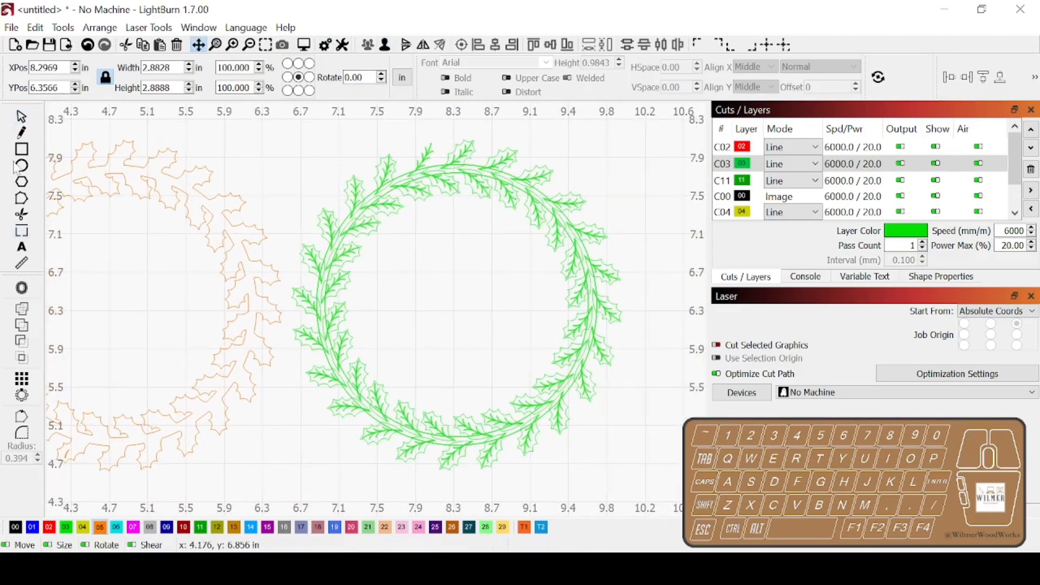
{"action": "left_click", "coordinate": [17, 118]}
{"action": "scroll", "coordinate": [379, 163], "scroll_direction": "up", "scroll_amount": 5}
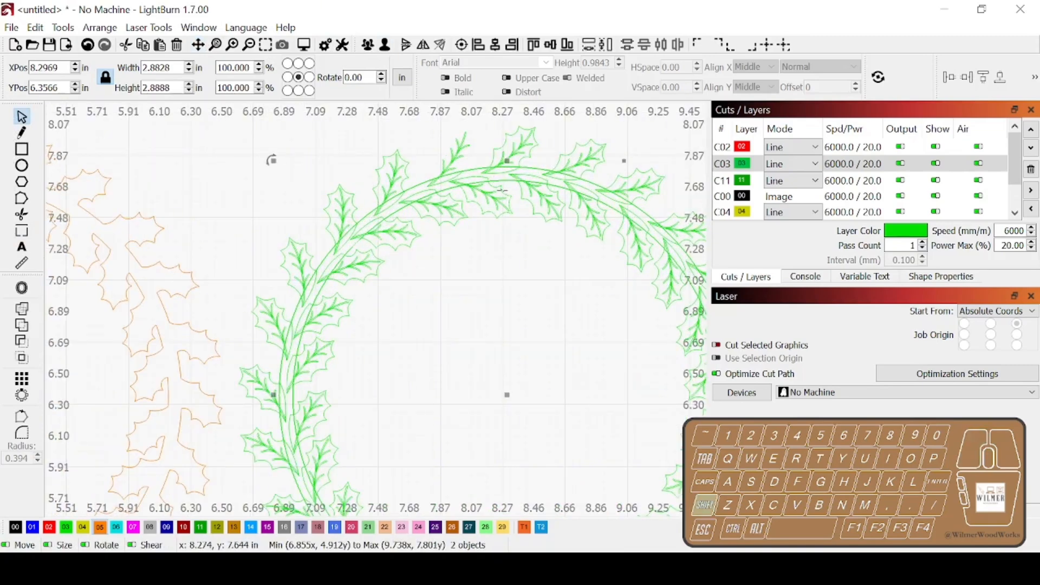
{"action": "left_click", "coordinate": [27, 363]}
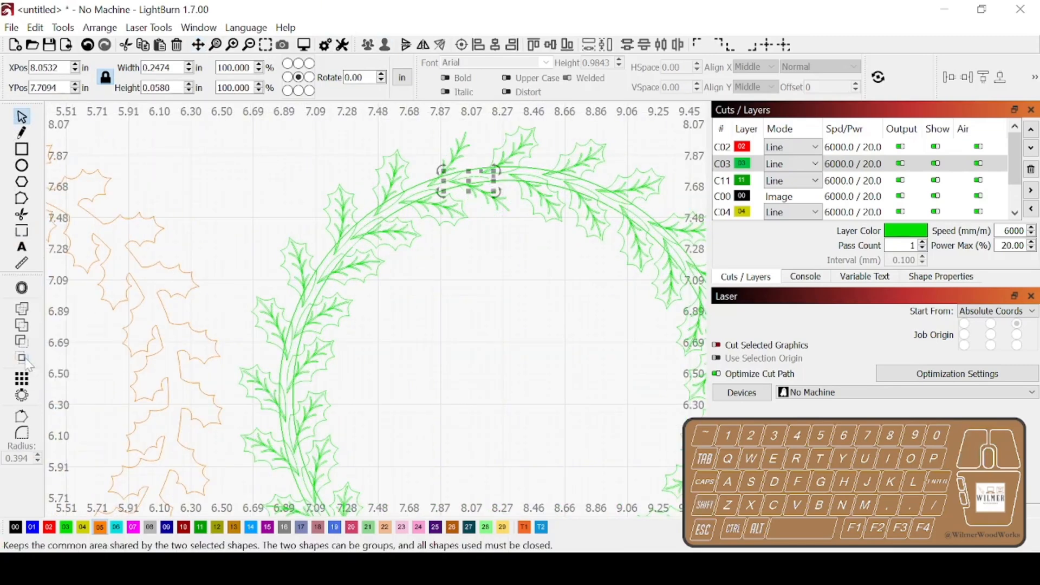
- Boolean-intersect the leaves along the wreath's upper-left side and top with vine ring copies, one leaf at a time
{"action": "left_click", "coordinate": [483, 237]}
{"action": "left_click", "coordinate": [421, 184]}
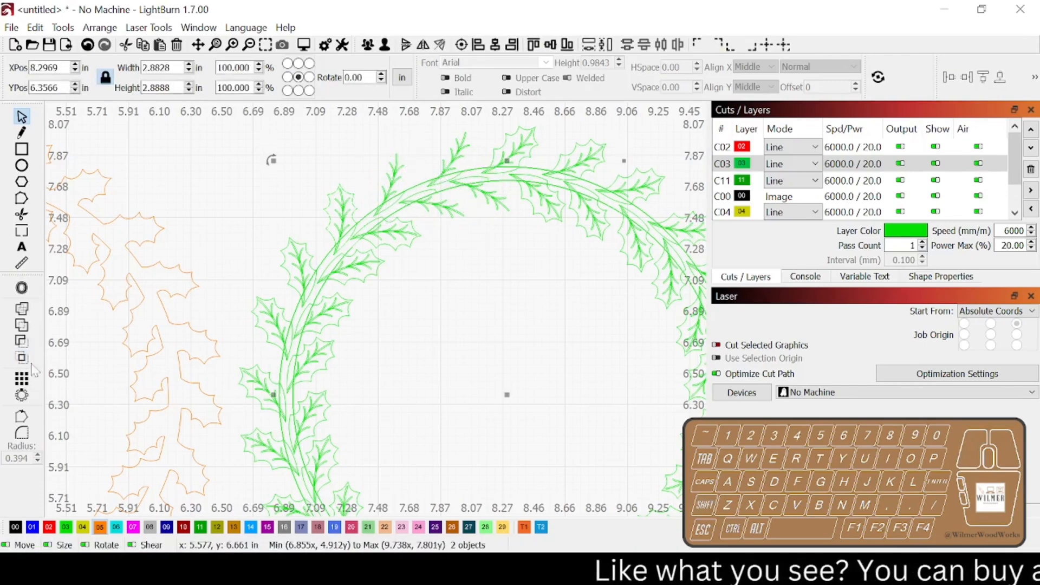
{"action": "left_click", "coordinate": [328, 279]}
{"action": "left_click", "coordinate": [503, 180]}
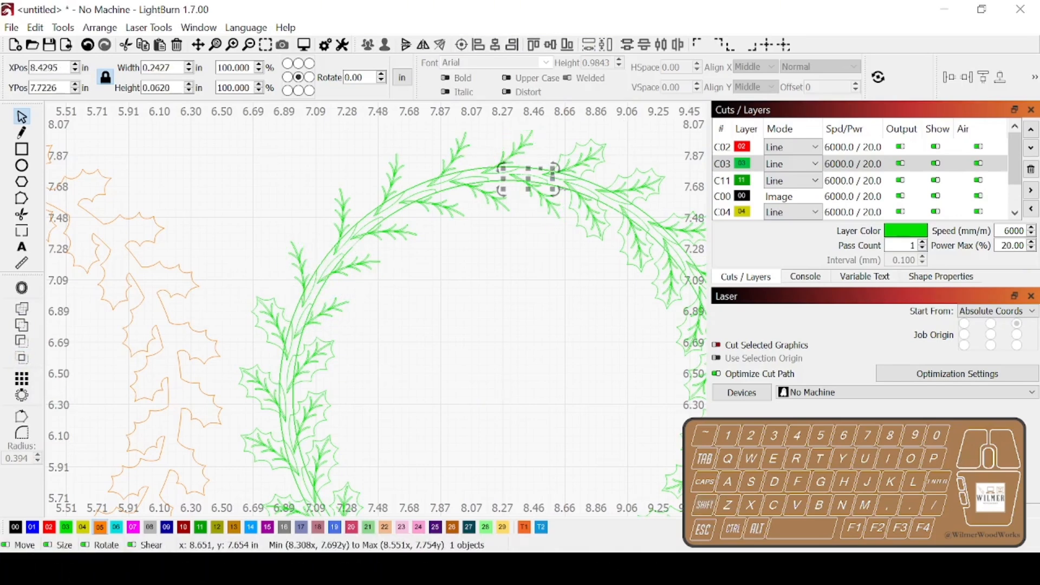
- Boolean-intersect the three leaves at the wreath's upper right with vine ring copies, one leaf at a time
{"action": "left_click", "coordinate": [563, 190]}
{"action": "left_click", "coordinate": [600, 162], "text": "shift"}
{"action": "left_click", "coordinate": [23, 358]}
{"action": "left_click", "coordinate": [574, 191]}
{"action": "left_click", "coordinate": [606, 211], "text": "shift"}
{"action": "left_click", "coordinate": [24, 359]}
{"action": "left_click", "coordinate": [618, 213]}
{"action": "left_click", "coordinate": [652, 197], "text": "shift"}
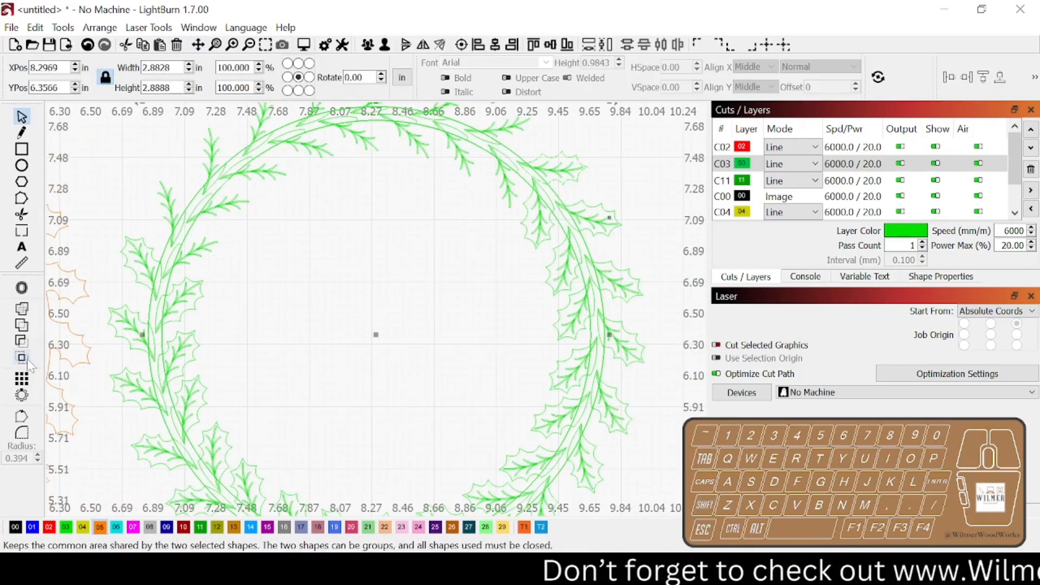
{"action": "left_click", "coordinate": [23, 359]}
- Boolean-intersect the leaves along the wreath's right side with vine ring copies, one leaf at a time
{"action": "left_click", "coordinate": [591, 205]}
{"action": "left_click", "coordinate": [569, 222], "text": "shift"}
{"action": "left_click", "coordinate": [23, 359]}
{"action": "left_click", "coordinate": [555, 259]}
{"action": "left_click", "coordinate": [595, 345], "text": "shift"}
{"action": "left_click", "coordinate": [23, 359]}
{"action": "left_click", "coordinate": [574, 356]}
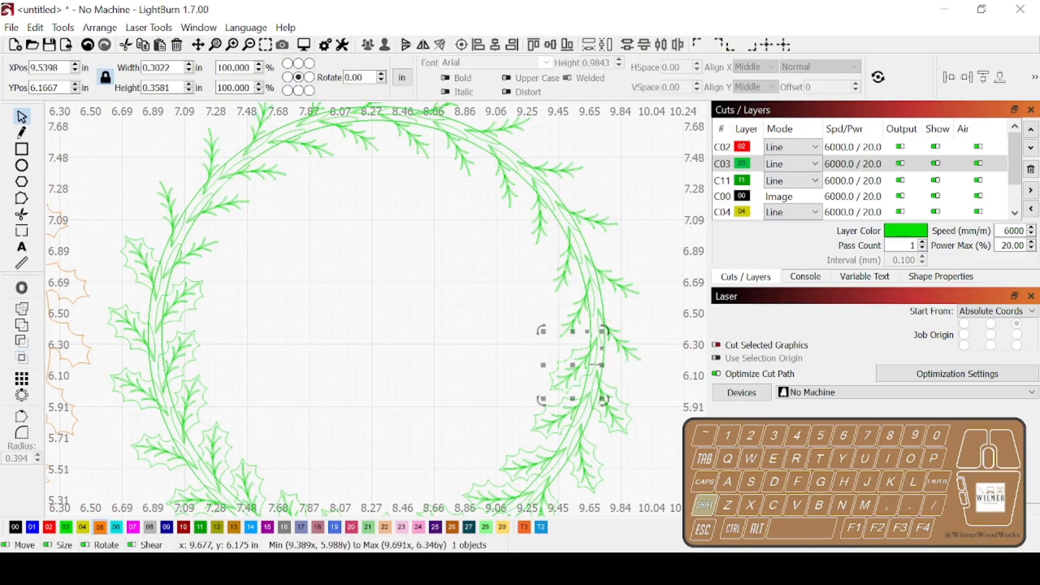
{"action": "left_click", "coordinate": [595, 365], "text": "shift"}
{"action": "left_click", "coordinate": [22, 358]}
- Boolean-intersect the leaves along the wreath's lower right and bottom with vine ring copies, one leaf at a time
{"action": "left_click", "coordinate": [606, 417]}
{"action": "left_click", "coordinate": [590, 417], "text": "shift"}
{"action": "left_click", "coordinate": [22, 358]}
{"action": "left_click", "coordinate": [552, 432]}
{"action": "left_click", "coordinate": [583, 428], "text": "shift"}
{"action": "left_click", "coordinate": [22, 358]}
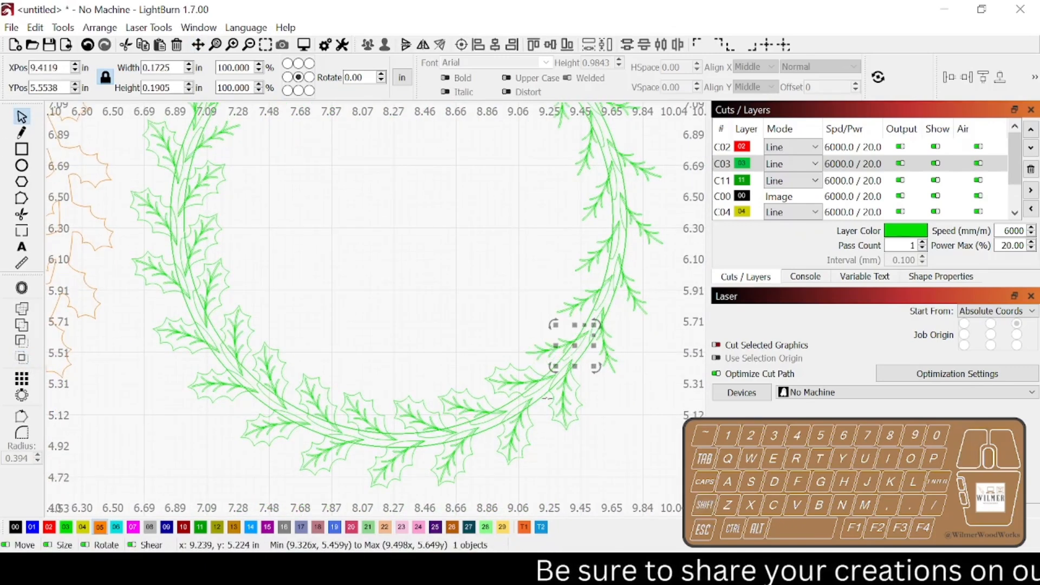
{"action": "left_click", "coordinate": [549, 399]}
{"action": "left_click", "coordinate": [553, 410], "text": "shift"}
{"action": "left_click", "coordinate": [23, 358]}
{"action": "left_click", "coordinate": [529, 369]}
{"action": "left_click", "coordinate": [533, 389], "text": "shift"}
{"action": "left_click", "coordinate": [22, 358]}
{"action": "left_click", "coordinate": [520, 416]}
{"action": "left_click", "coordinate": [504, 430], "text": "shift"}
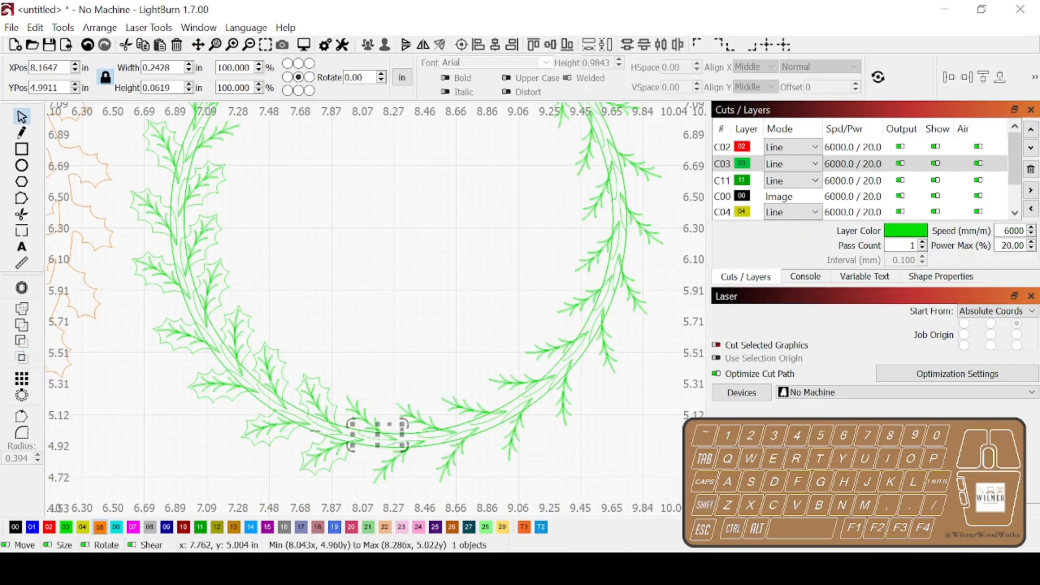
- Boolean-intersect the remaining leaves along the wreath's lower left and left side with vine ring copies
{"action": "left_click", "coordinate": [316, 431]}
{"action": "left_click", "coordinate": [307, 451], "text": "shift"}
{"action": "left_click", "coordinate": [22, 358]}
{"action": "left_click", "coordinate": [290, 420]}
{"action": "left_click", "coordinate": [302, 395], "text": "shift"}
{"action": "left_click", "coordinate": [22, 358]}
{"action": "left_click", "coordinate": [264, 402]}
{"action": "left_click", "coordinate": [249, 425], "text": "shift"}
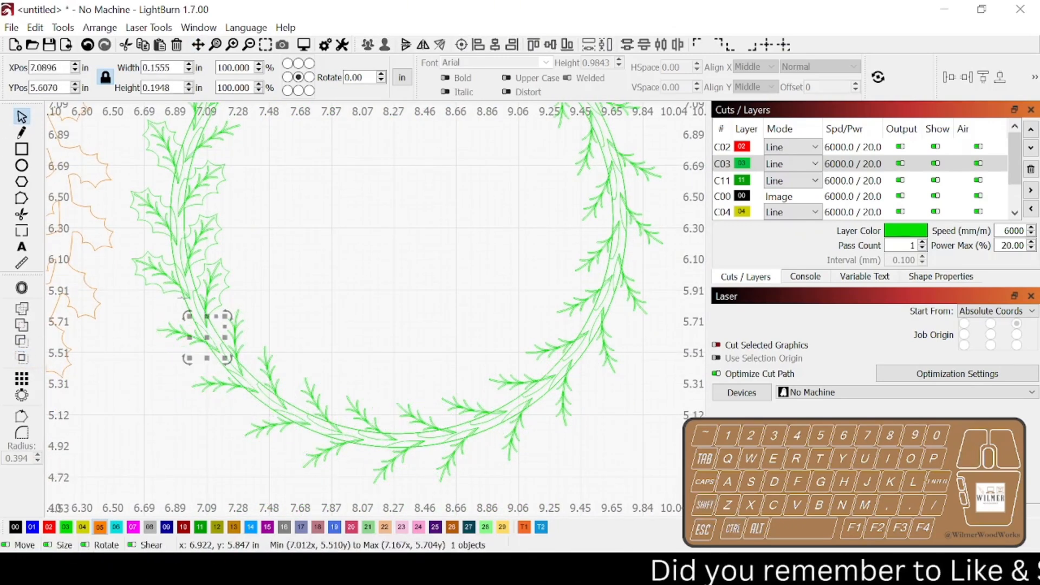
{"action": "left_click", "coordinate": [177, 298]}
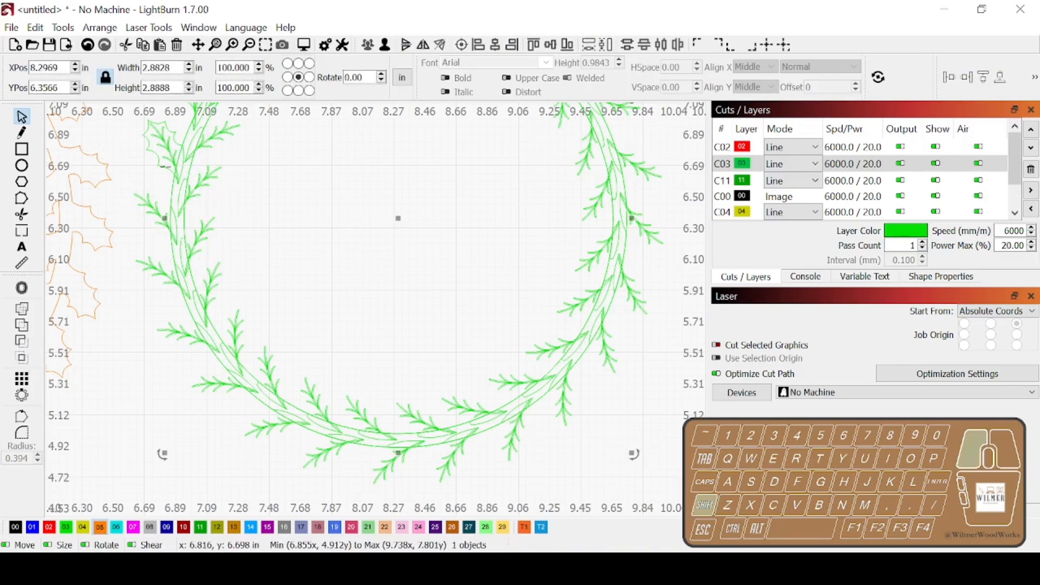
{"action": "left_click", "coordinate": [165, 167], "text": "shift"}
{"action": "left_click", "coordinate": [22, 358]}
- Delete the leftover full vine ring, keeping only the intersected vine pieces and the leaf veins
{"action": "left_click", "coordinate": [303, 244]}
{"action": "left_click", "coordinate": [215, 45]}
{"action": "scroll", "coordinate": [391, 330], "scroll_direction": "up", "scroll_amount": 5}
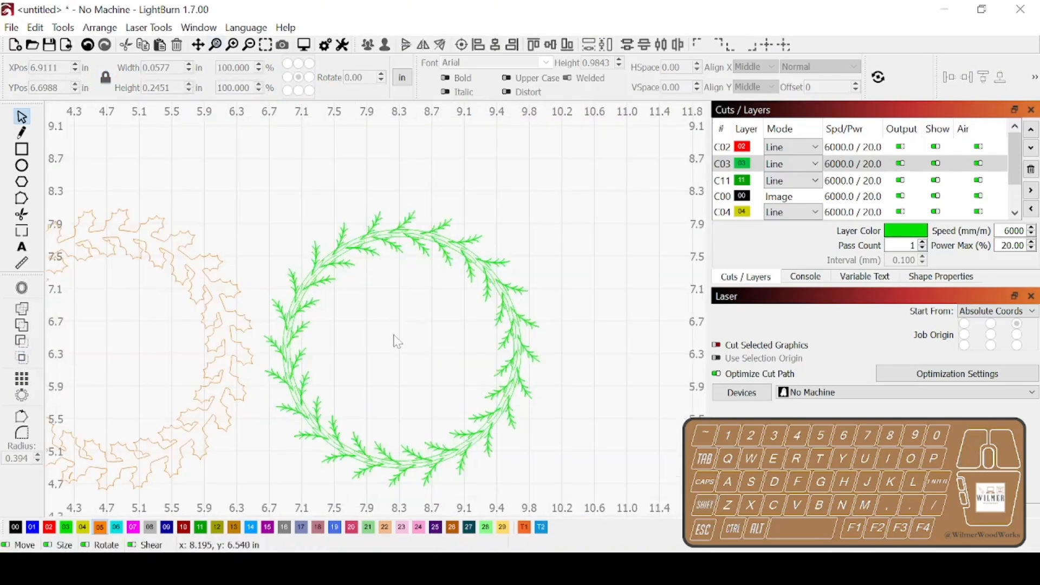
{"action": "left_click", "coordinate": [305, 295]}
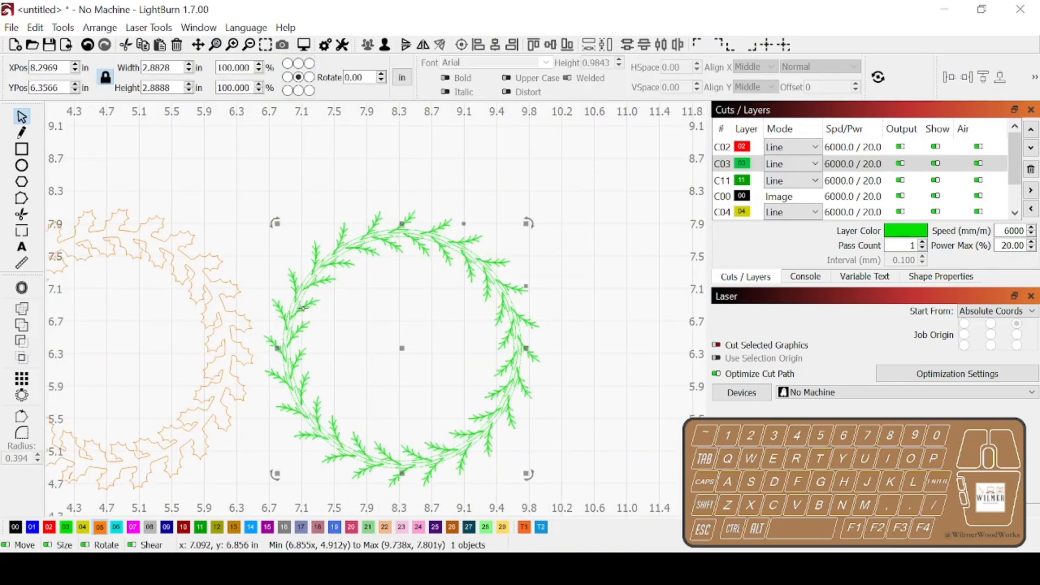
{"action": "key", "text": "Delete"}
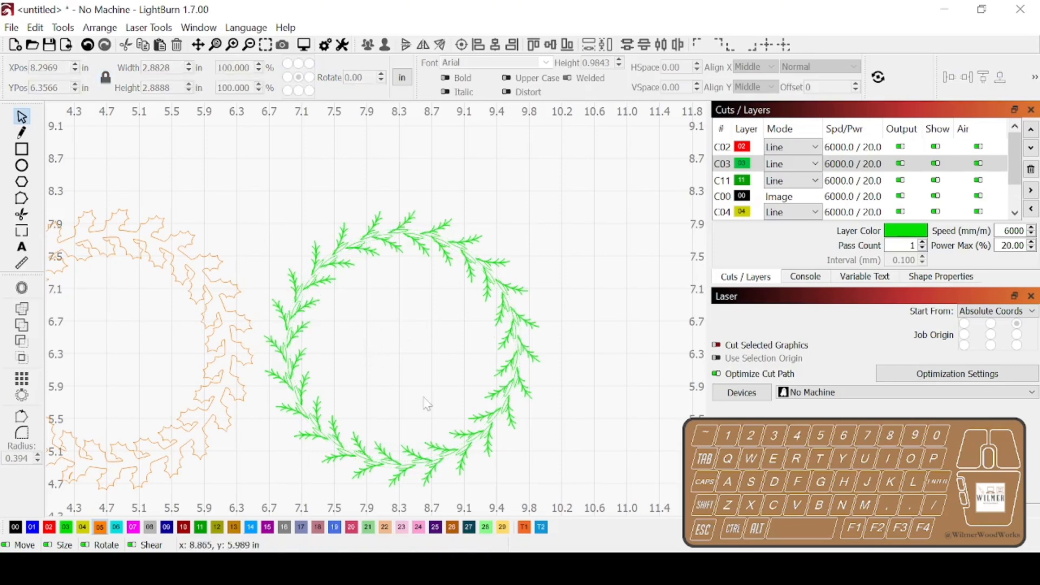
- Select every intersected vine piece around the wreath, leaving out the leaf veins, and assign them all to layer 06
{"action": "scroll", "coordinate": [447, 488], "scroll_direction": "up", "scroll_amount": 2}
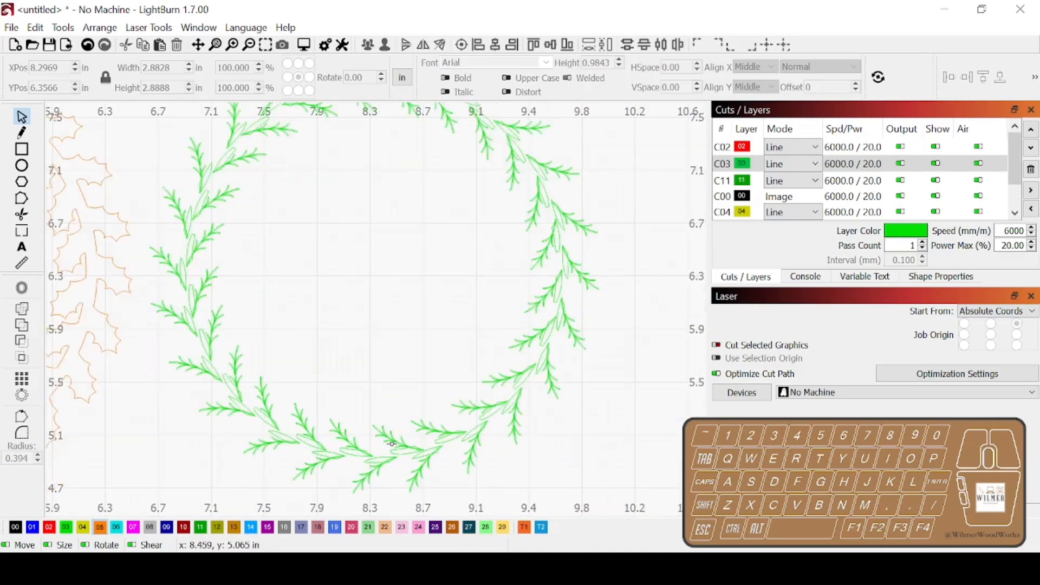
{"action": "left_click", "coordinate": [405, 455]}
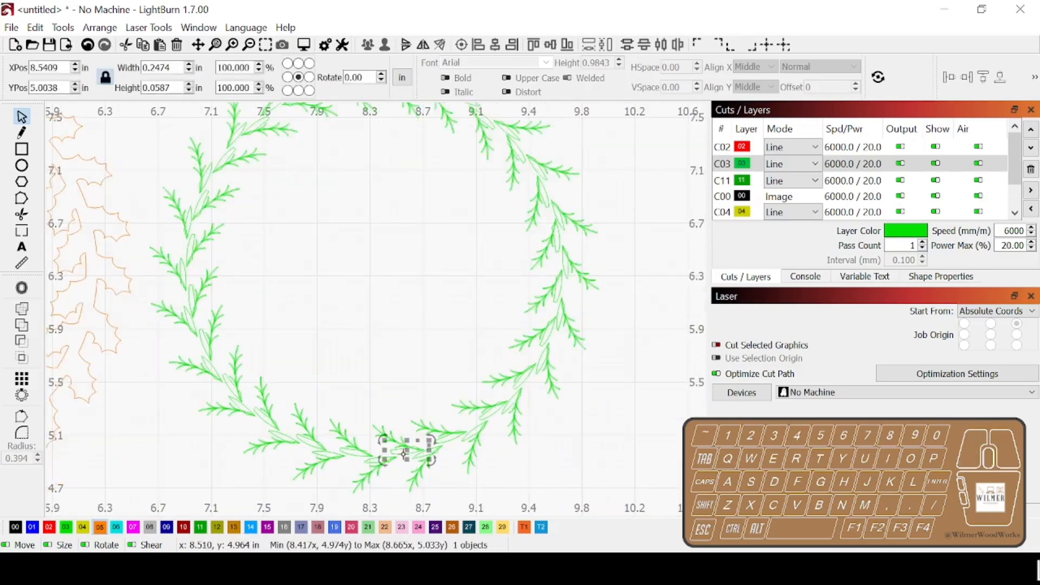
{"action": "left_click", "coordinate": [361, 462], "text": "ctrl"}
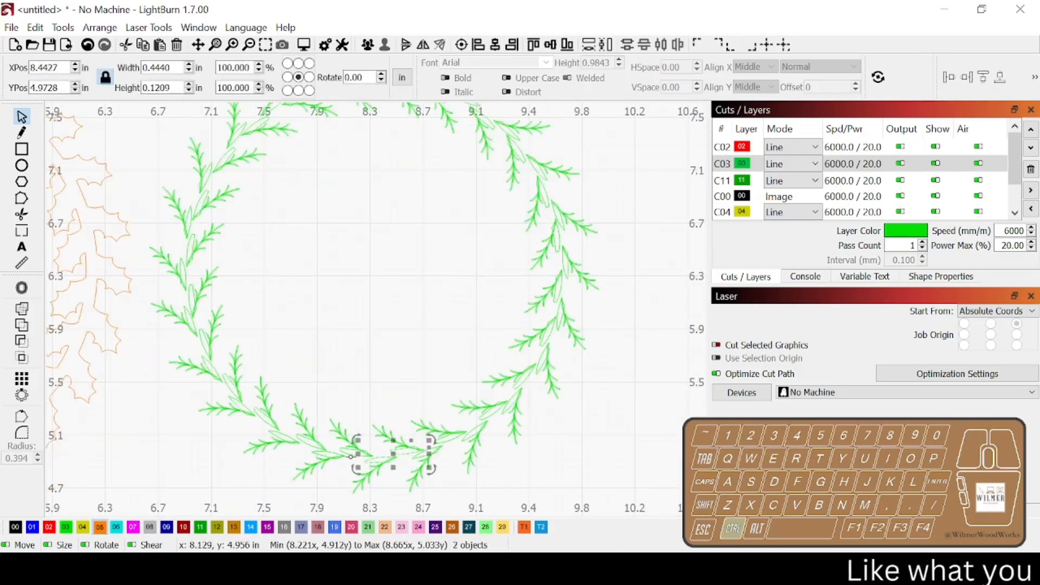
{"action": "left_click", "coordinate": [340, 449], "text": "ctrl"}
{"action": "left_click", "coordinate": [308, 445], "text": "ctrl"}
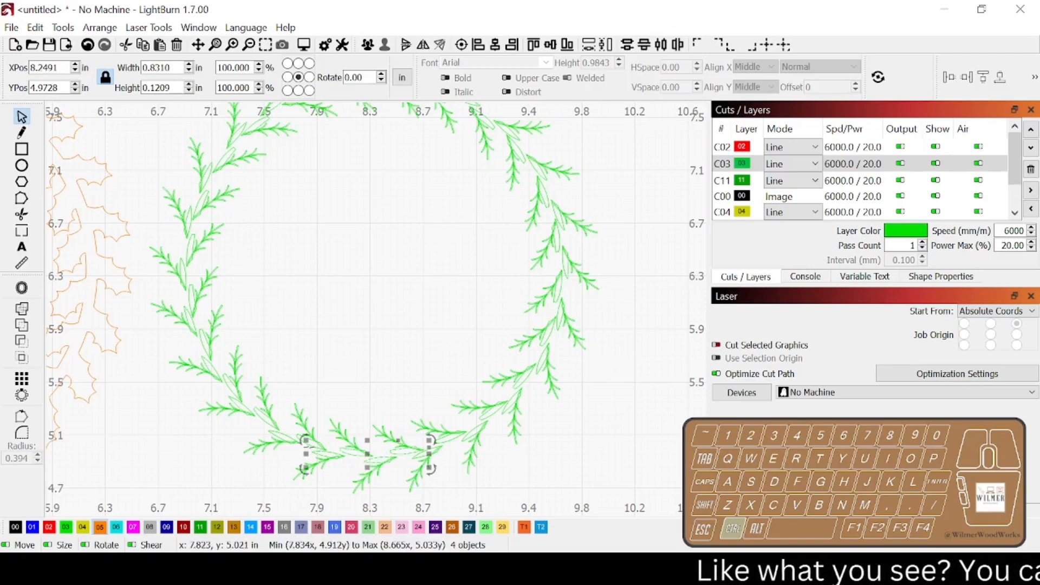
{"action": "scroll", "coordinate": [308, 445], "scroll_direction": "up", "scroll_amount": 5}
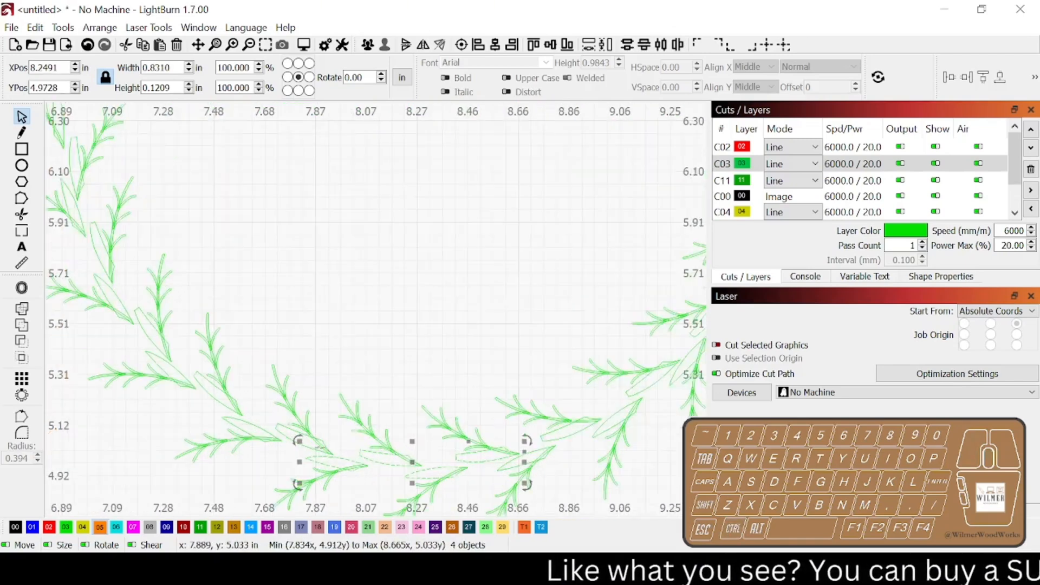
{"action": "left_click", "coordinate": [309, 448], "text": "ctrl"}
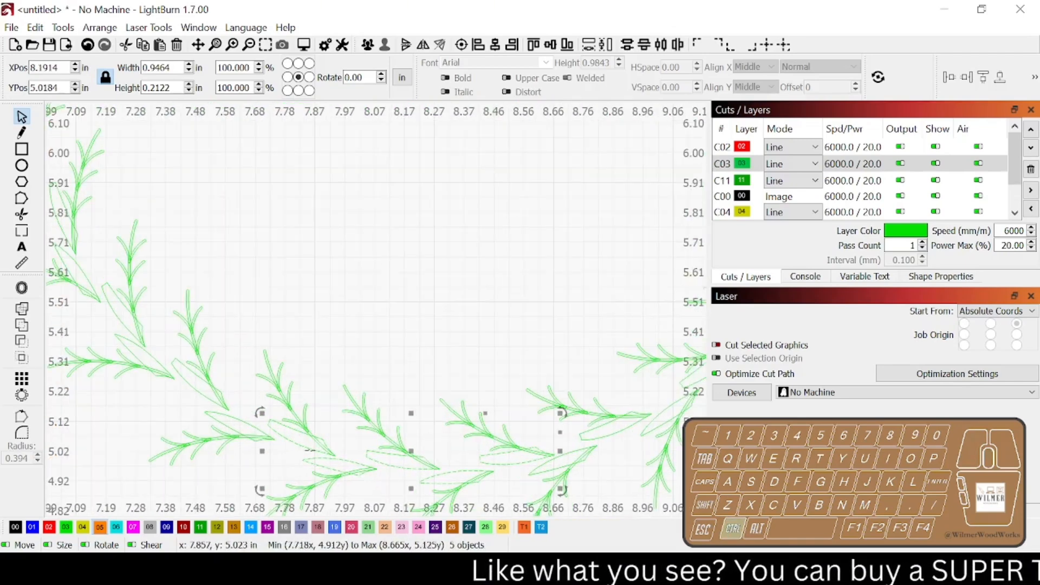
{"action": "left_click", "coordinate": [208, 412], "text": "ctrl"}
{"action": "scroll", "coordinate": [92, 261], "scroll_direction": "down", "scroll_amount": 4}
{"action": "left_click", "coordinate": [83, 259], "text": "ctrl"}
{"action": "left_click", "coordinate": [80, 232], "text": "ctrl"}
{"action": "left_click", "coordinate": [65, 201], "text": "ctrl"}
{"action": "left_click", "coordinate": [64, 168], "text": "ctrl"}
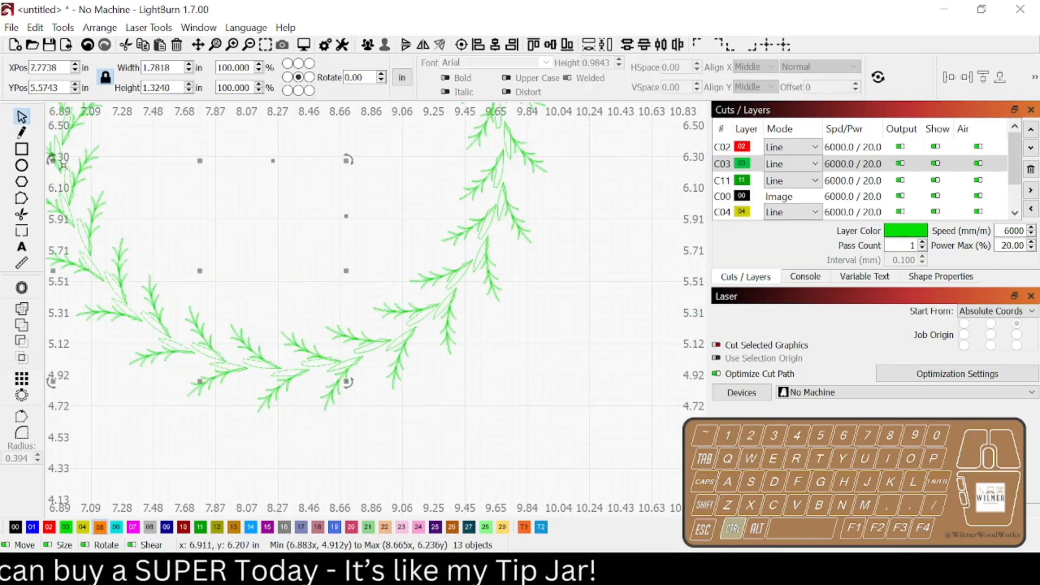
{"action": "left_click", "coordinate": [198, 45]}
{"action": "left_click_drag", "start_coordinate": [271, 162], "coordinate": [337, 353]}
{"action": "left_click", "coordinate": [22, 117]}
{"action": "left_click", "coordinate": [566, 275], "text": "ctrl"}
{"action": "left_click", "coordinate": [548, 229], "text": "ctrl"}
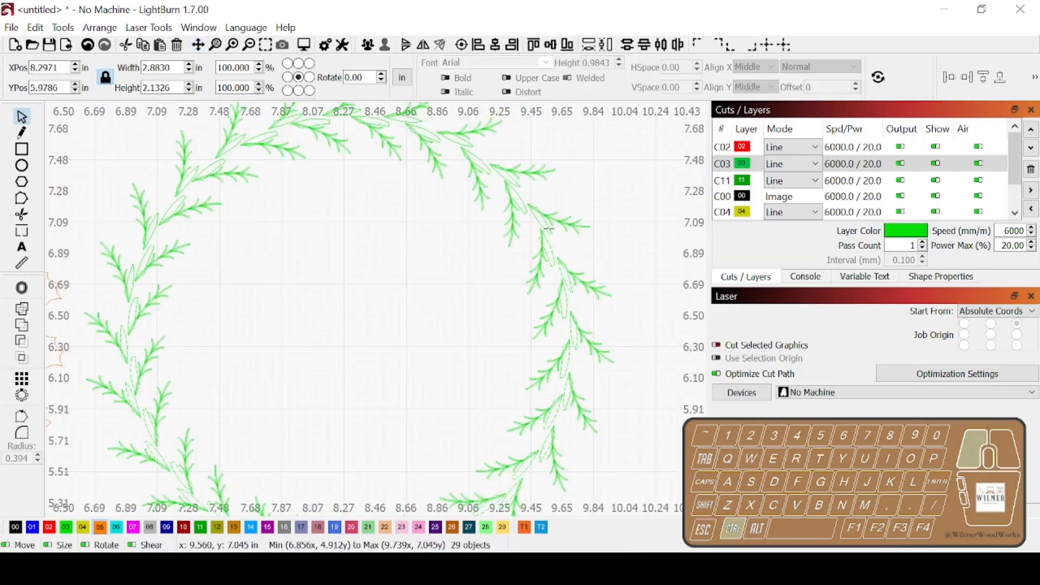
{"action": "left_click", "coordinate": [230, 148], "text": "ctrl"}
{"action": "left_click", "coordinate": [211, 166], "text": "ctrl"}
{"action": "left_click", "coordinate": [185, 182], "text": "ctrl"}
{"action": "left_click", "coordinate": [172, 207], "text": "ctrl"}
{"action": "left_click", "coordinate": [151, 229], "text": "ctrl"}
{"action": "left_click", "coordinate": [143, 263], "text": "ctrl"}
{"action": "left_click", "coordinate": [131, 284], "text": "ctrl"}
{"action": "left_click", "coordinate": [133, 313], "text": "ctrl"}
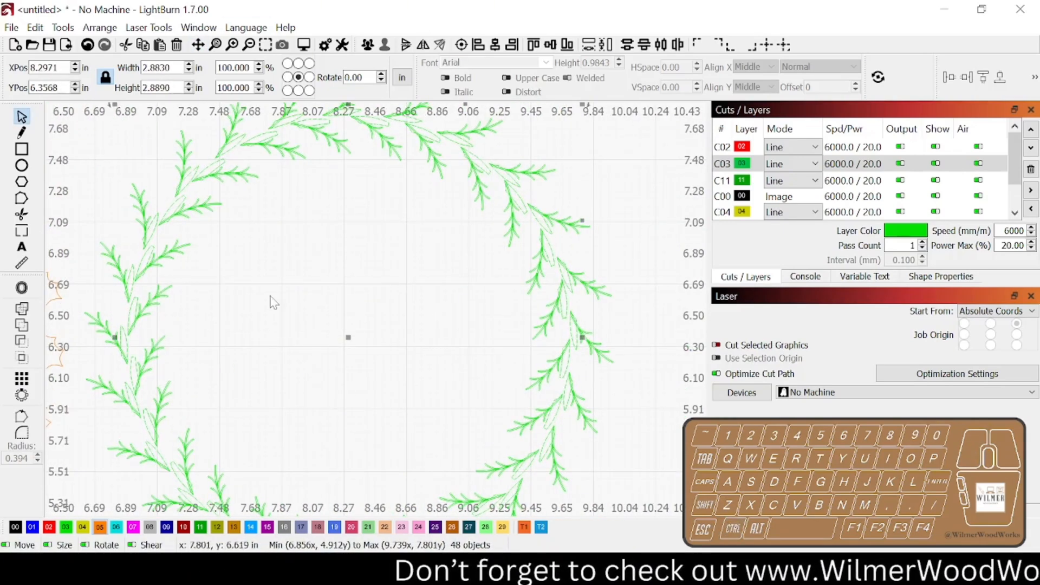
{"action": "scroll", "coordinate": [800, 176], "scroll_direction": "down", "scroll_amount": 1}
{"action": "left_click", "coordinate": [801, 181]}
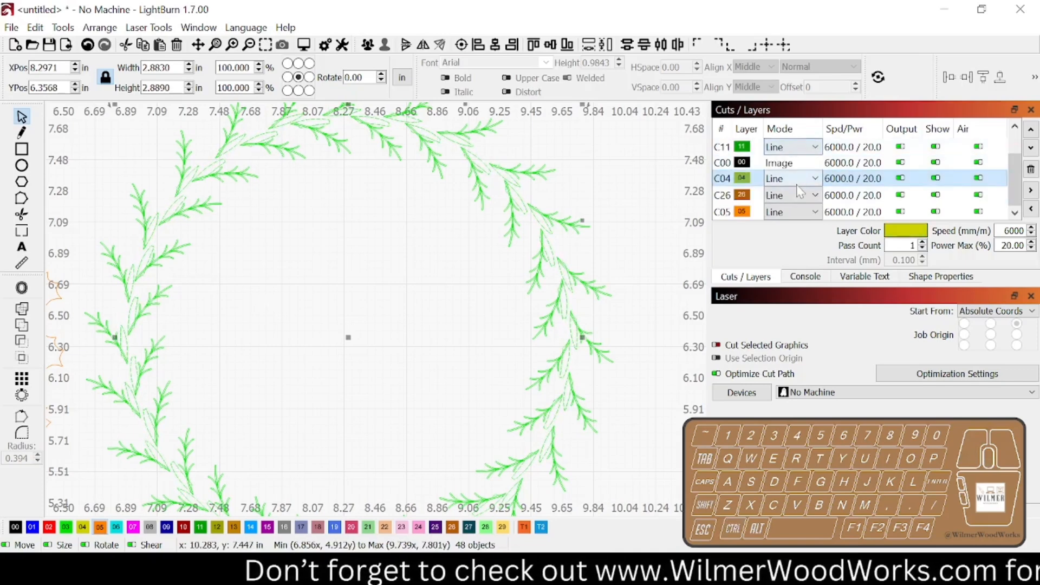
{"action": "left_click", "coordinate": [119, 528]}
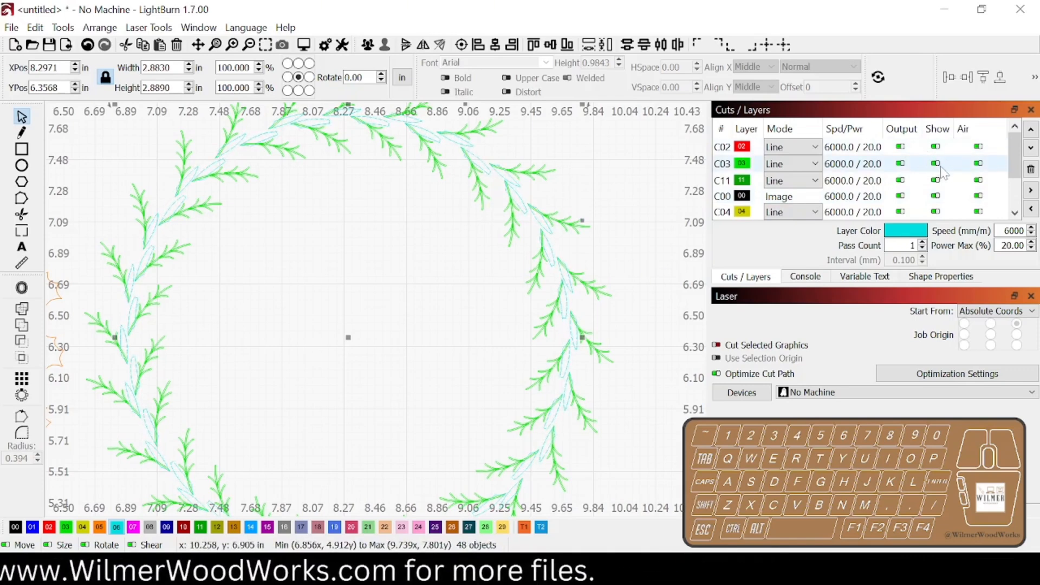
- Hide layer C03 and break the cyan vine pieces apart into individual lines
{"action": "left_click", "coordinate": [937, 167]}
{"action": "left_click", "coordinate": [936, 163]}
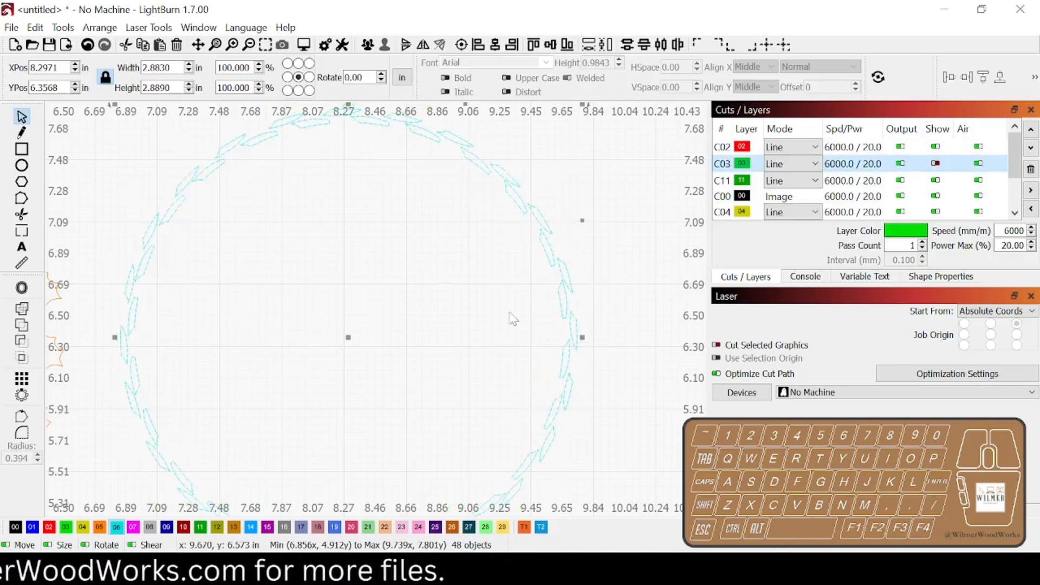
{"action": "scroll", "coordinate": [408, 316], "scroll_direction": "down", "scroll_amount": 2}
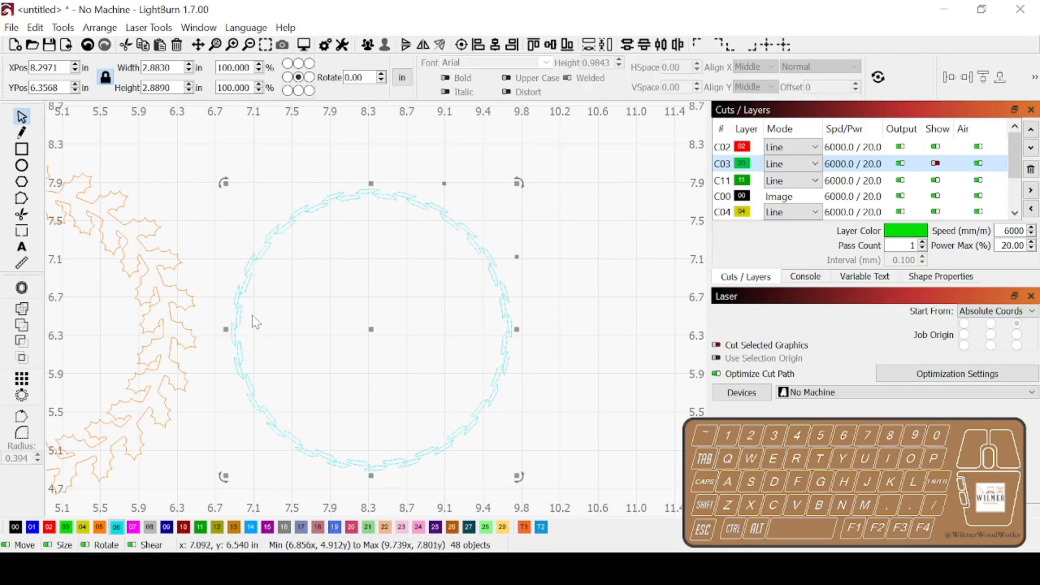
{"action": "scroll", "coordinate": [258, 324], "scroll_direction": "up", "scroll_amount": 1}
{"action": "left_click", "coordinate": [98, 28]}
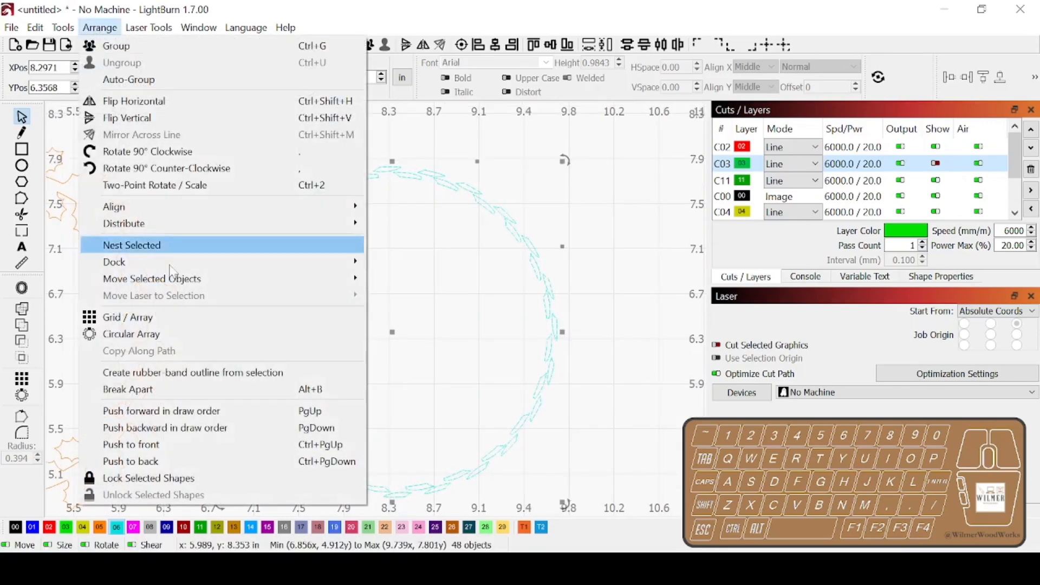
{"action": "left_click", "coordinate": [193, 388]}
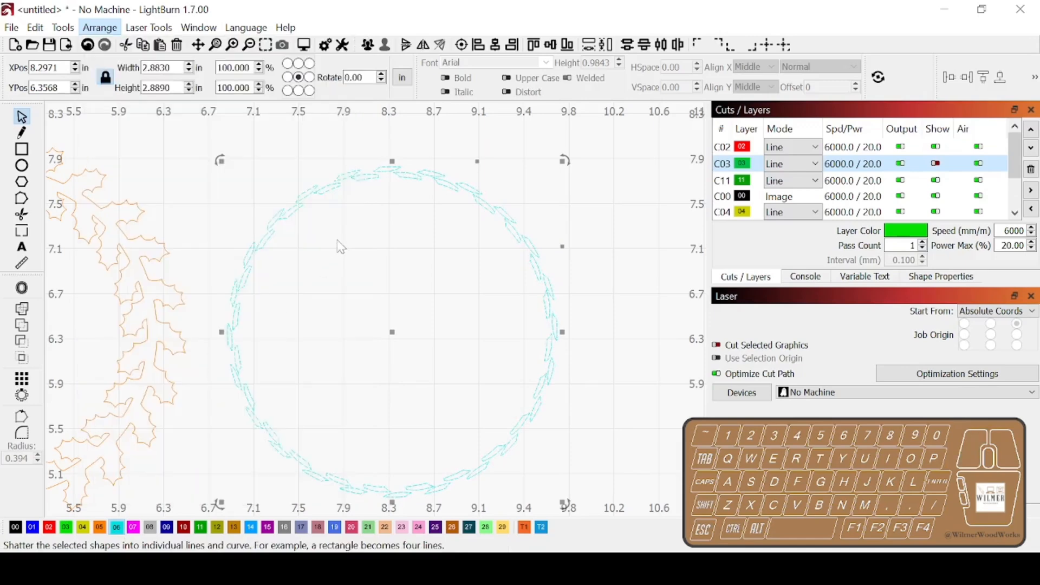
{"action": "left_click", "coordinate": [360, 230]}
- Delete the inner long edge and stray end of the vine piece just left of the wreath's top, plus the adjacent piece's outer edge
{"action": "scroll", "coordinate": [368, 195], "scroll_direction": "up", "scroll_amount": 2}
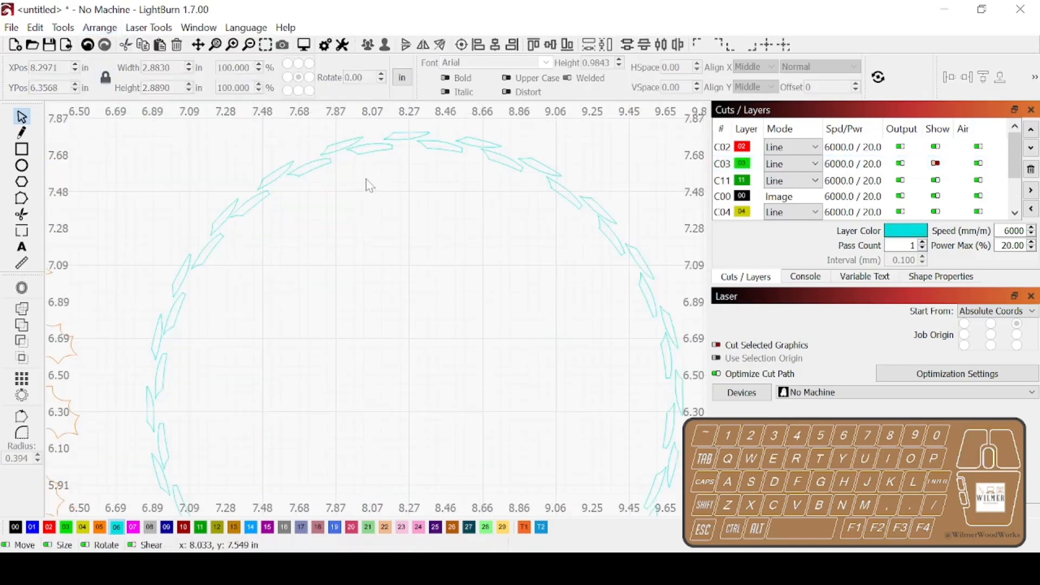
{"action": "left_click", "coordinate": [380, 151]}
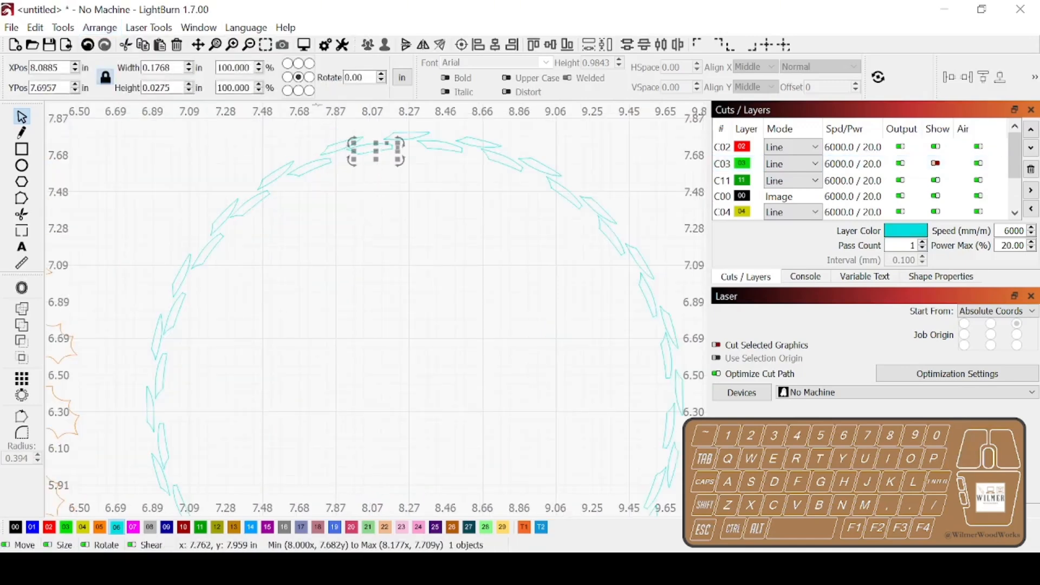
{"action": "left_click", "coordinate": [198, 45]}
{"action": "left_click_drag", "start_coordinate": [339, 191], "coordinate": [392, 286]}
{"action": "scroll", "coordinate": [409, 241], "scroll_direction": "up", "scroll_amount": 5}
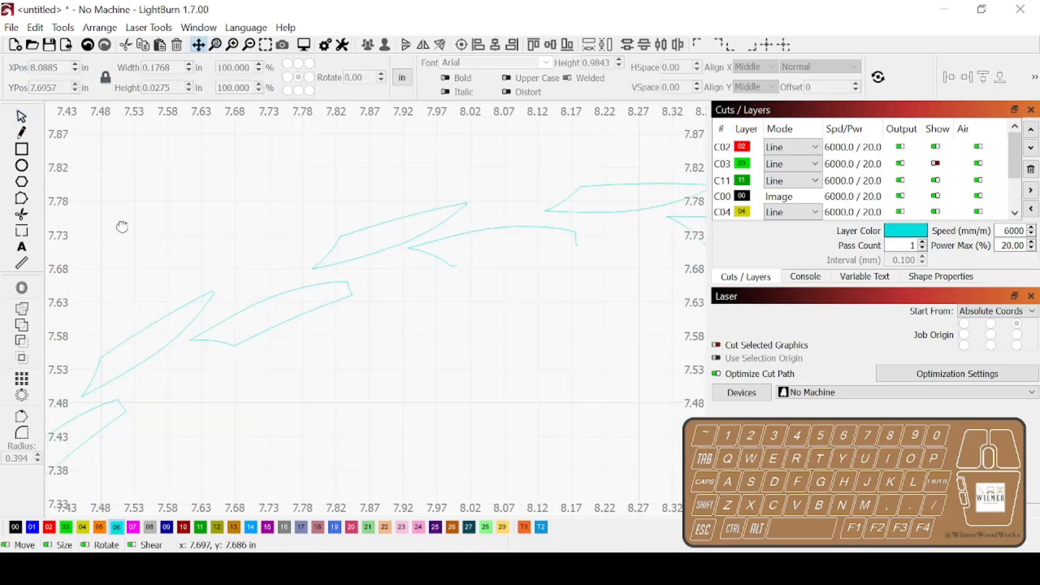
{"action": "left_click", "coordinate": [454, 266]}
{"action": "key", "text": "Delete"}
{"action": "left_click", "coordinate": [397, 218]}
{"action": "key", "text": "Delete"}
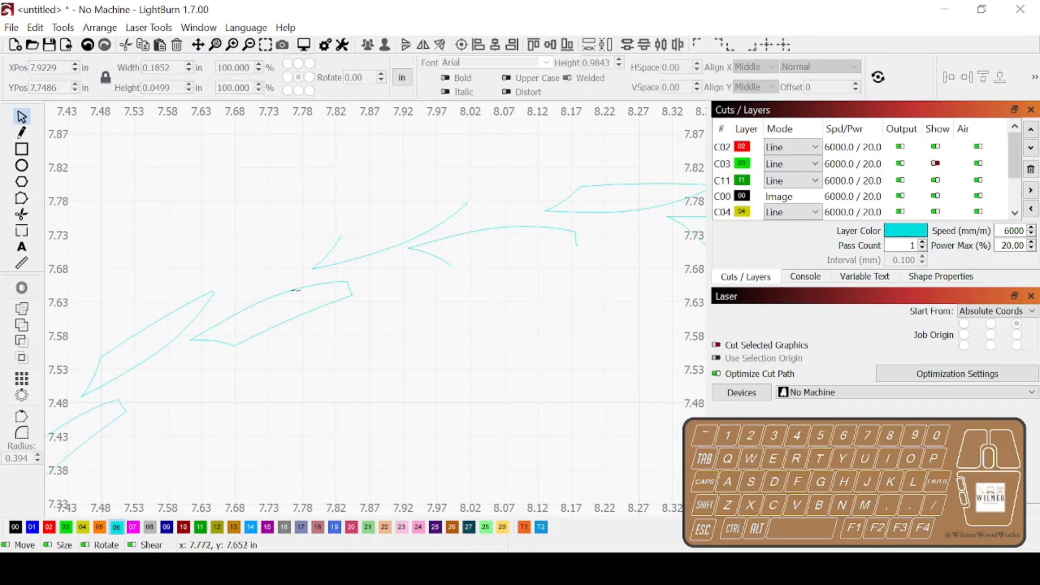
- Continue down the wreath's upper left, deleting the following inner vine piece's inner edge and stray end and its neighbour's outer edge
{"action": "left_click", "coordinate": [286, 320]}
{"action": "key", "text": "Delete"}
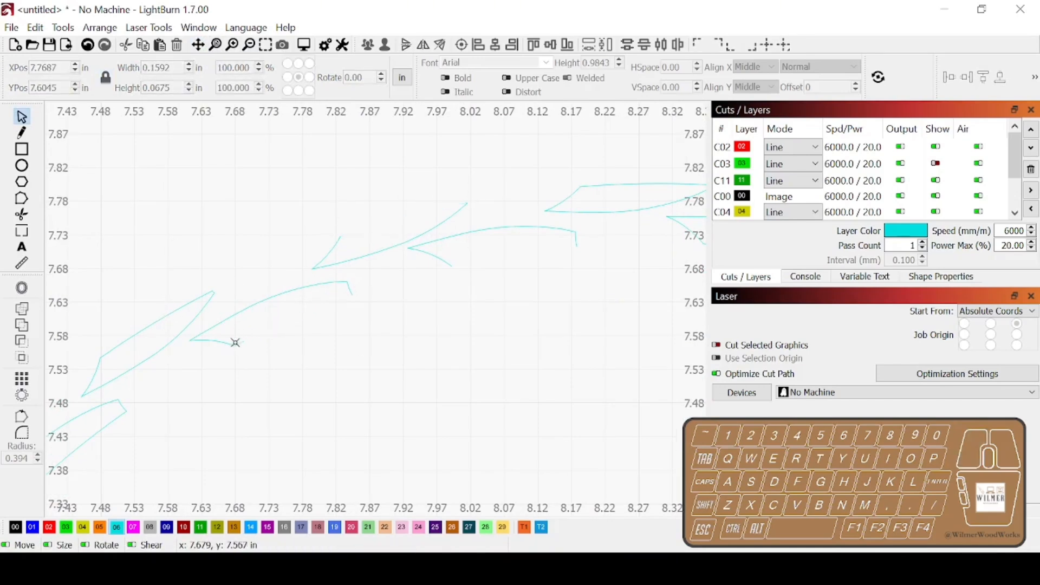
{"action": "left_click", "coordinate": [240, 344]}
{"action": "key", "text": "Delete"}
{"action": "left_click", "coordinate": [156, 319]}
{"action": "key", "text": "Delete"}
- Delete the inner edge of the next inner vine piece and both parts of the neighbouring piece's outer edge on the upper left
{"action": "left_click", "coordinate": [198, 44]}
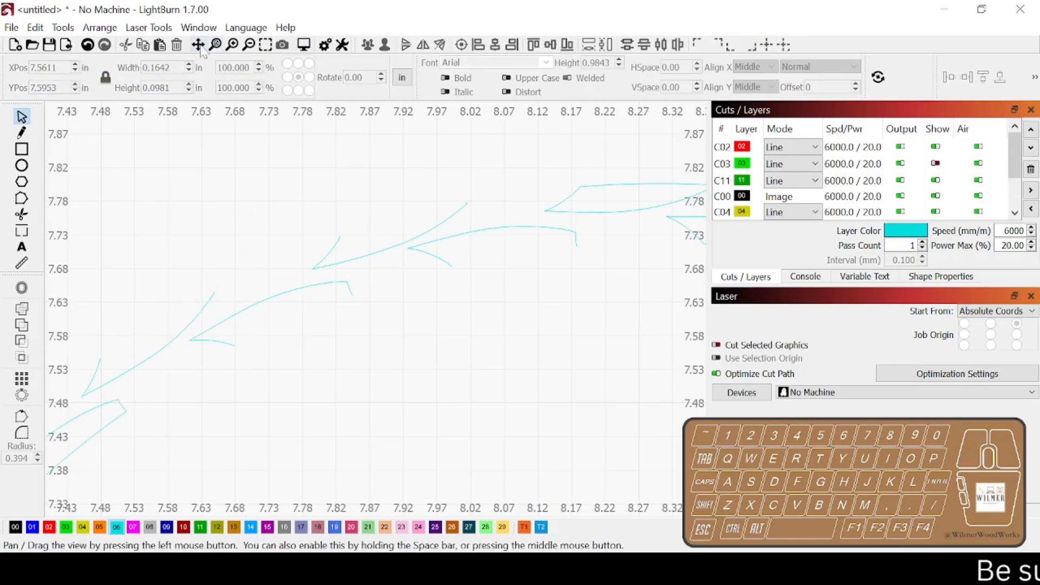
{"action": "left_click_drag", "start_coordinate": [237, 352], "coordinate": [569, 157]}
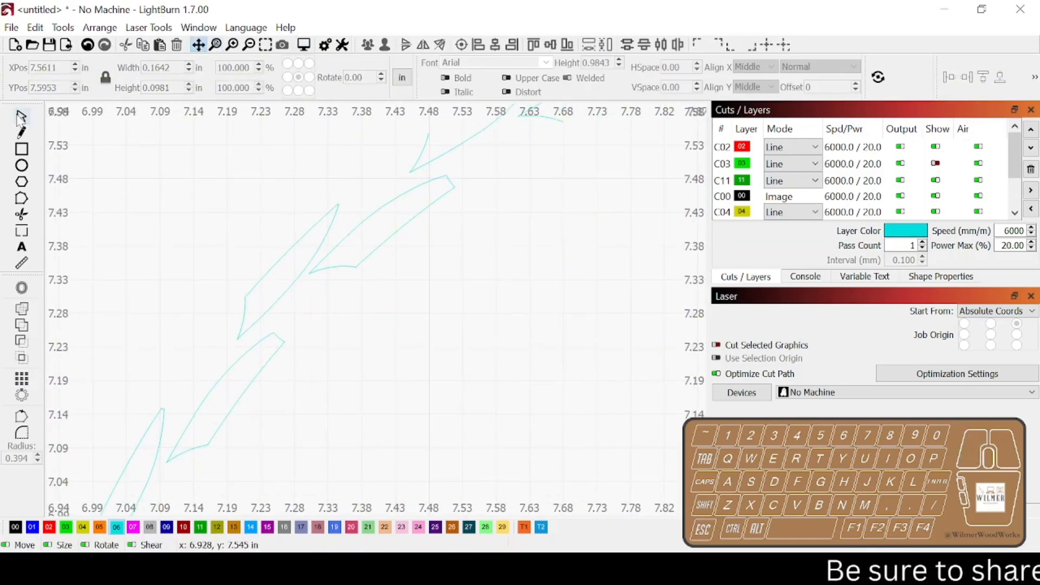
{"action": "key", "text": "Escape"}
{"action": "left_click", "coordinate": [408, 220]}
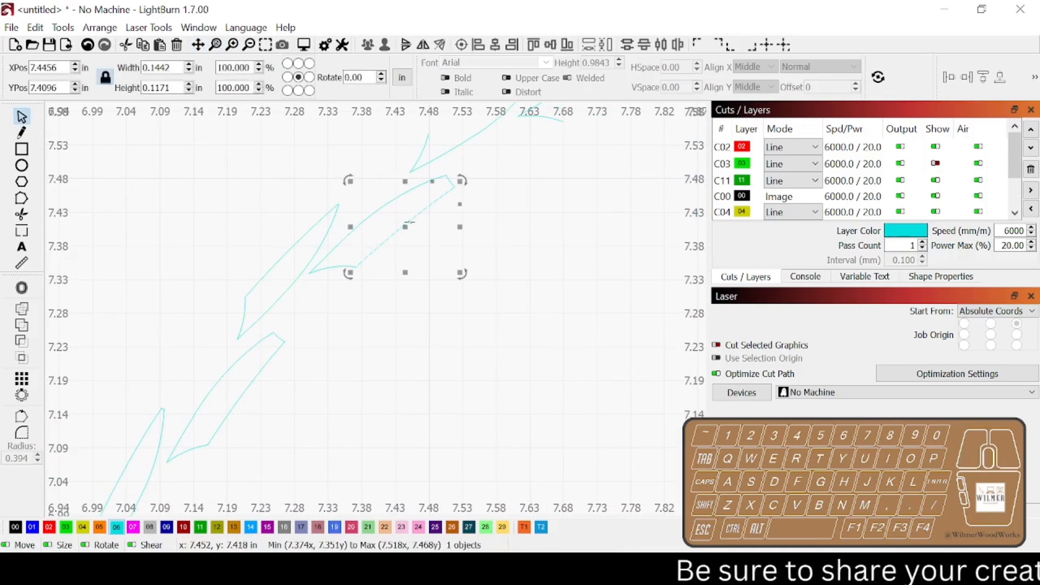
{"action": "key", "text": "Delete"}
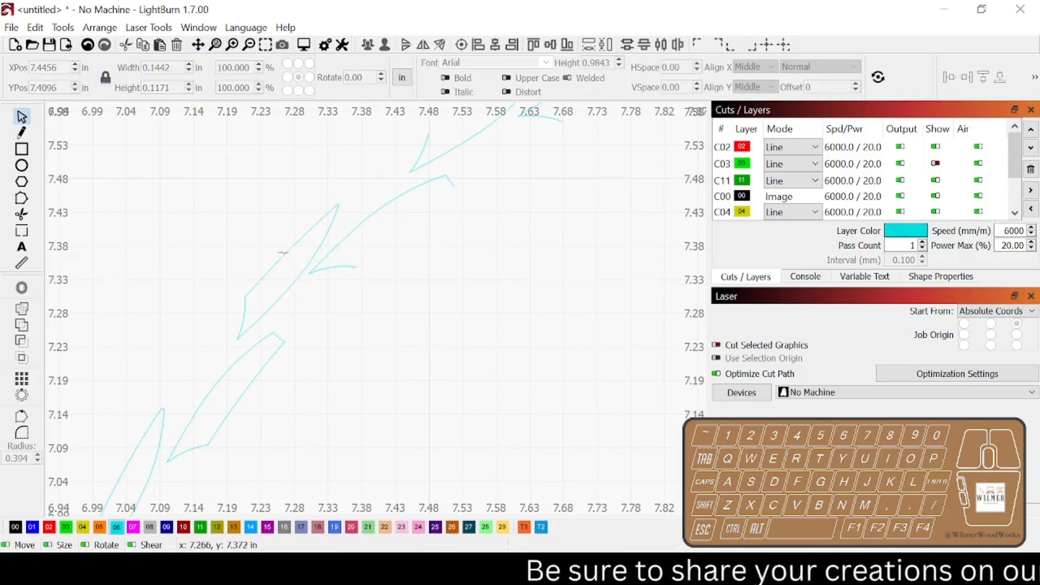
{"action": "left_click", "coordinate": [284, 253]}
{"action": "key", "text": "Delete"}
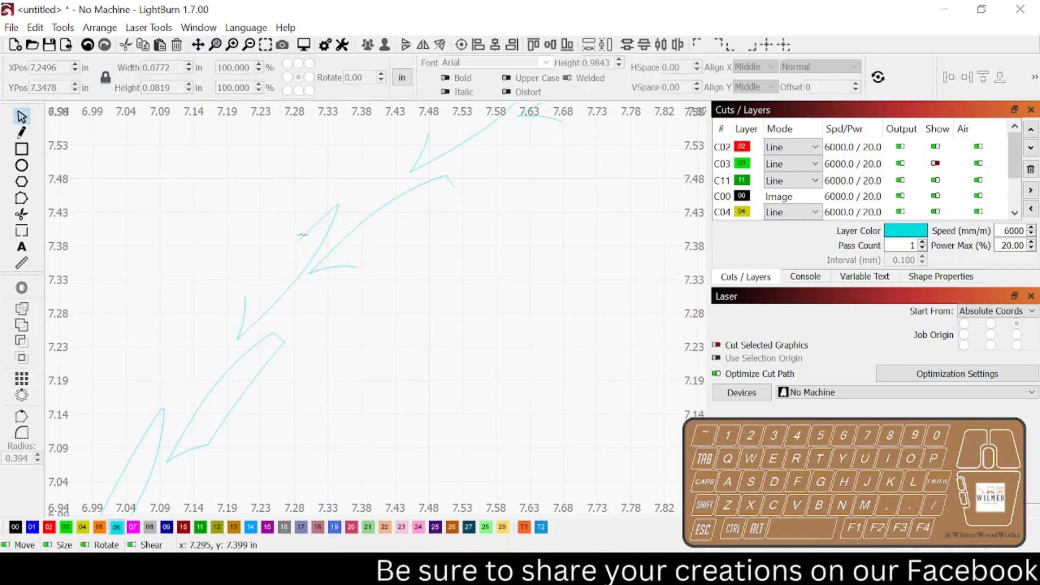
{"action": "left_click", "coordinate": [303, 236]}
{"action": "key", "text": "Delete"}
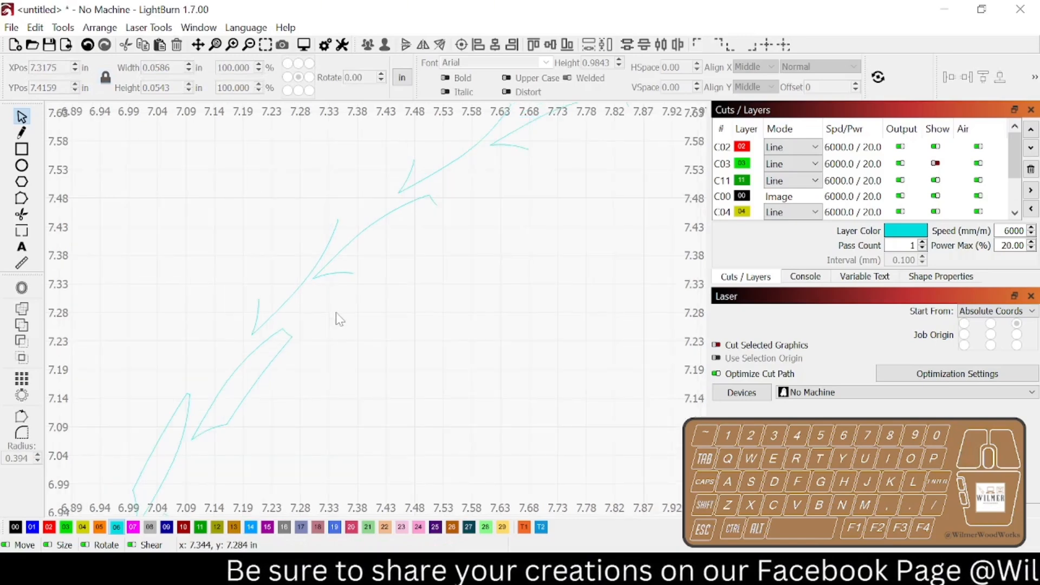
- Continue trimming the vine pieces down the wreath's upper left, deleting inner pieces' inner edges and outer pieces' outer edges
{"action": "scroll", "coordinate": [328, 317], "scroll_direction": "down", "scroll_amount": 10}
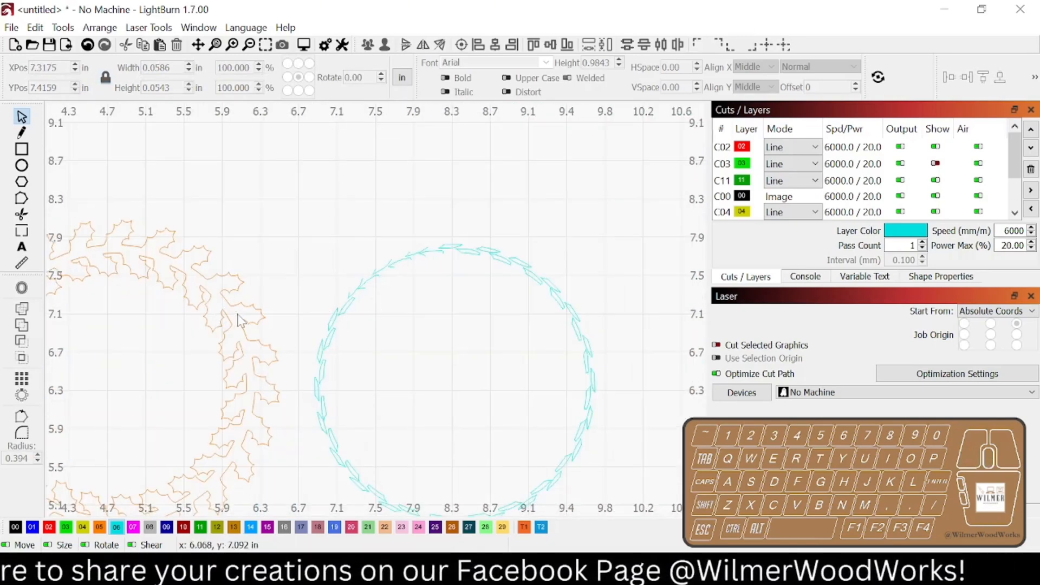
{"action": "scroll", "coordinate": [267, 343], "scroll_direction": "up", "scroll_amount": 6}
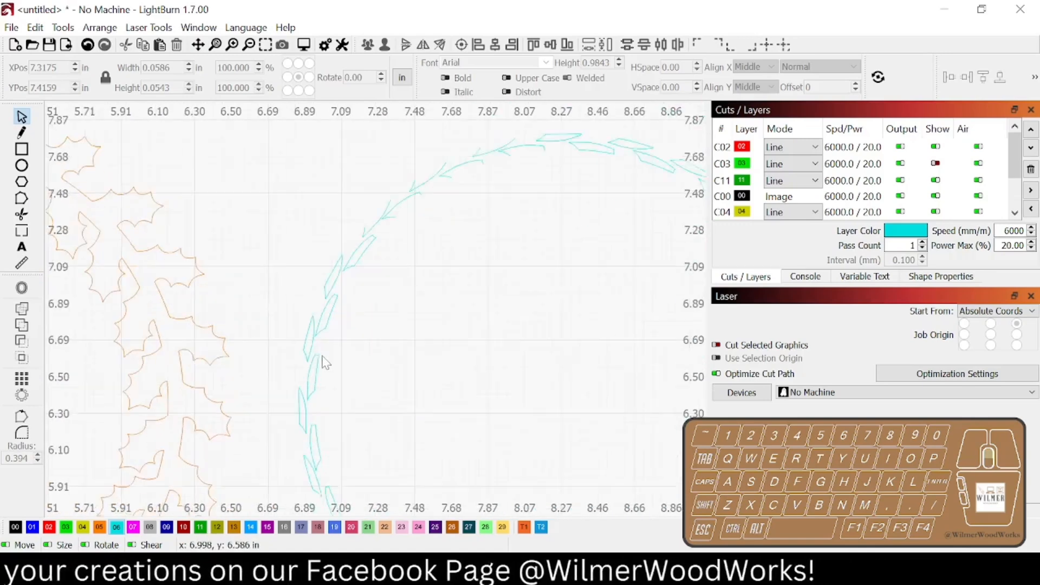
{"action": "left_click", "coordinate": [333, 318]}
{"action": "key", "text": "Delete"}
{"action": "left_click", "coordinate": [309, 431]}
{"action": "key", "text": "Delete"}
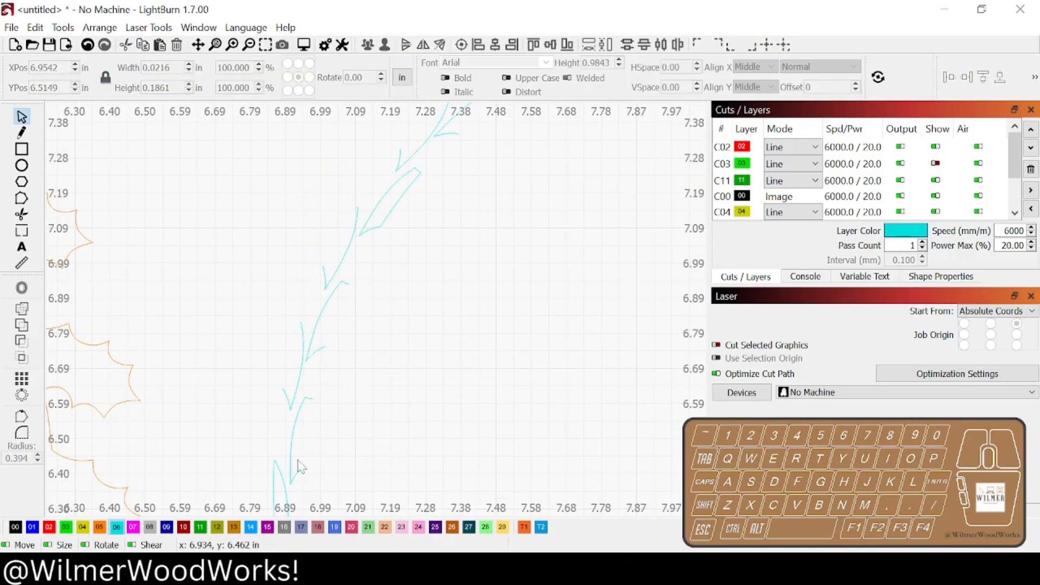
- Delete the redundant long edges and stray ends of the vine pieces down the wreath's lower left
{"action": "left_click_drag", "start_coordinate": [298, 477], "coordinate": [261, 71]}
{"action": "left_click", "coordinate": [311, 349]}
{"action": "key", "text": "Delete"}
{"action": "left_click", "coordinate": [463, 472]}
{"action": "key", "text": "Delete"}
{"action": "left_click_drag", "start_coordinate": [412, 431], "coordinate": [18, 132]}
{"action": "left_click", "coordinate": [106, 237]}
{"action": "key", "text": "Delete"}
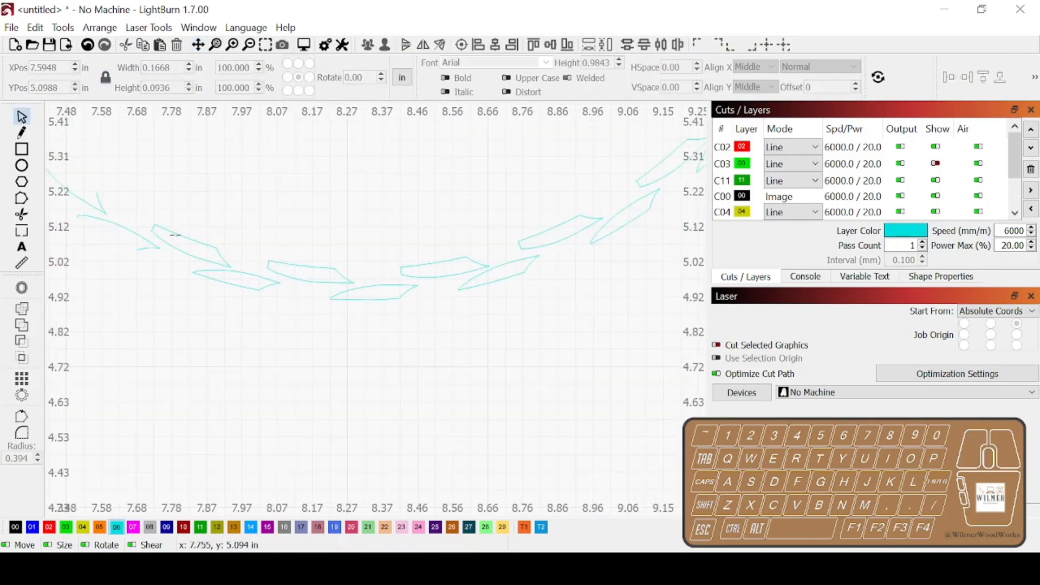
- Delete the outer edges of the outer vine pieces and inner edges of the inner ones along the wreath's bottom
{"action": "left_click", "coordinate": [396, 297]}
{"action": "key", "text": "Delete"}
{"action": "left_click", "coordinate": [436, 262]}
{"action": "key", "text": "Delete"}
{"action": "left_click_drag", "start_coordinate": [636, 202], "coordinate": [190, 509]}
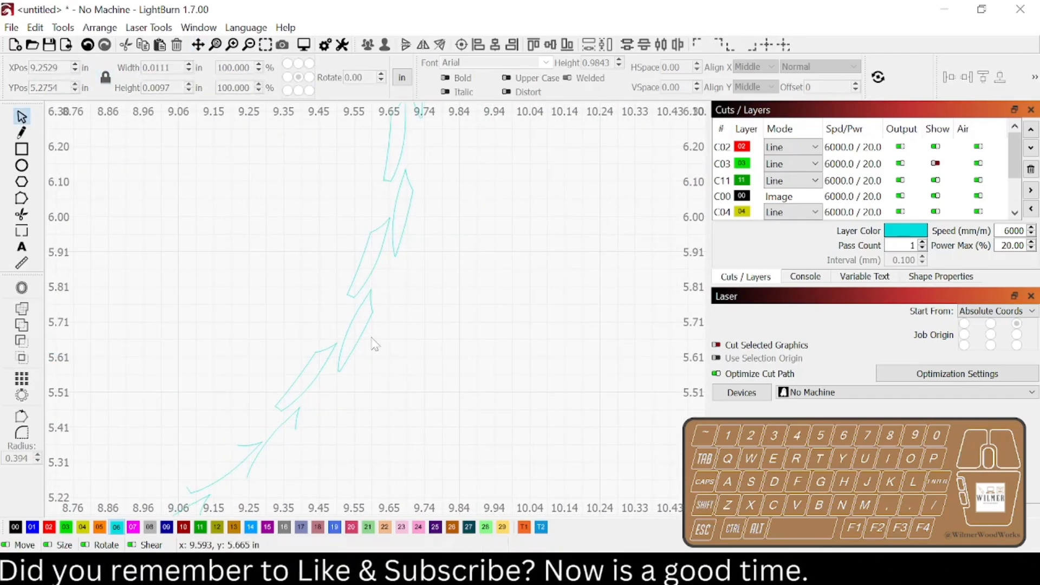
- Delete the redundant long edges and stray ends of the vine pieces up the wreath's right side
{"action": "left_click", "coordinate": [360, 263]}
{"action": "key", "text": "Delete"}
{"action": "left_click_drag", "start_coordinate": [296, 152], "coordinate": [306, 501]}
{"action": "left_click", "coordinate": [443, 442]}
{"action": "key", "text": "Delete"}
{"action": "left_click", "coordinate": [425, 315]}
- Trim the vine pieces around the wreath's upper right to its top, deleting the redundant inner and outer edges
{"action": "left_click_drag", "start_coordinate": [206, 159], "coordinate": [549, 509]}
{"action": "left_click", "coordinate": [497, 326]}
{"action": "key", "text": "Delete"}
{"action": "left_click", "coordinate": [427, 328]}
{"action": "key", "text": "Delete"}
{"action": "left_click", "coordinate": [386, 282]}
{"action": "key", "text": "Delete"}
{"action": "left_click", "coordinate": [311, 299]}
{"action": "key", "text": "Delete"}
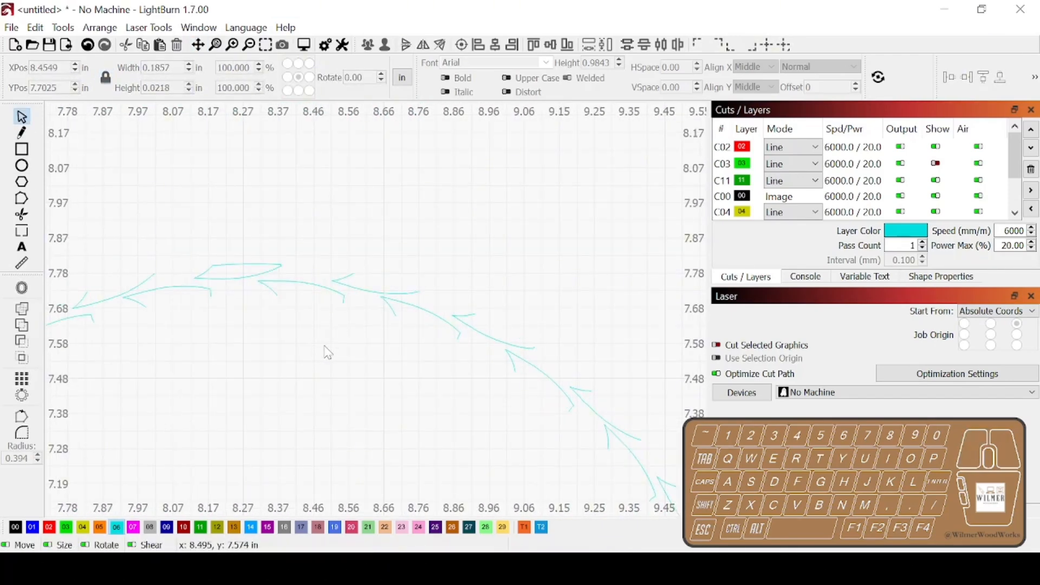
- Delete the outer long edge of the last closed vine piece at the wreath's top
{"action": "left_click", "coordinate": [198, 45]}
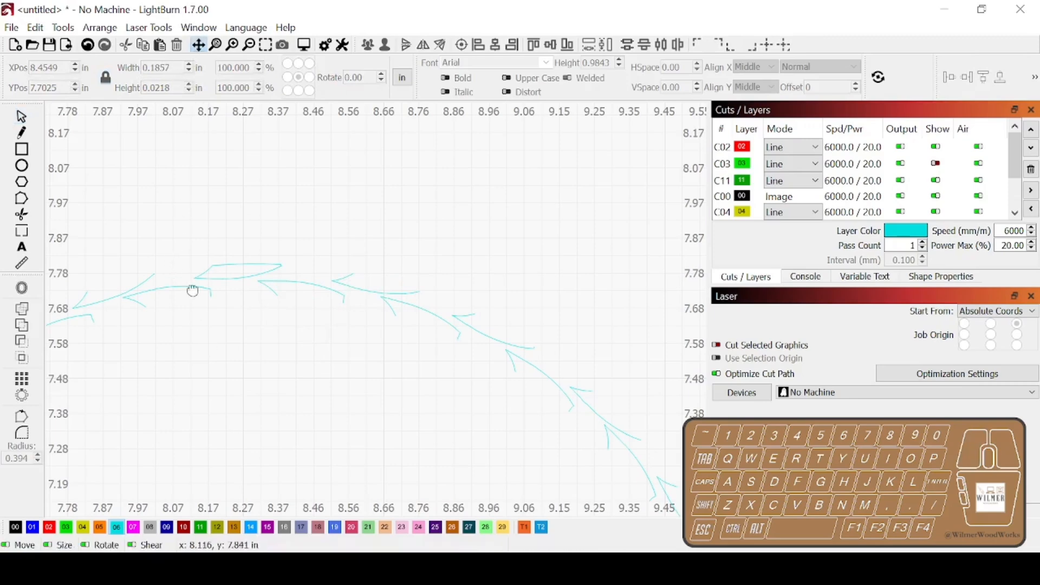
{"action": "left_click_drag", "start_coordinate": [190, 291], "coordinate": [323, 236]}
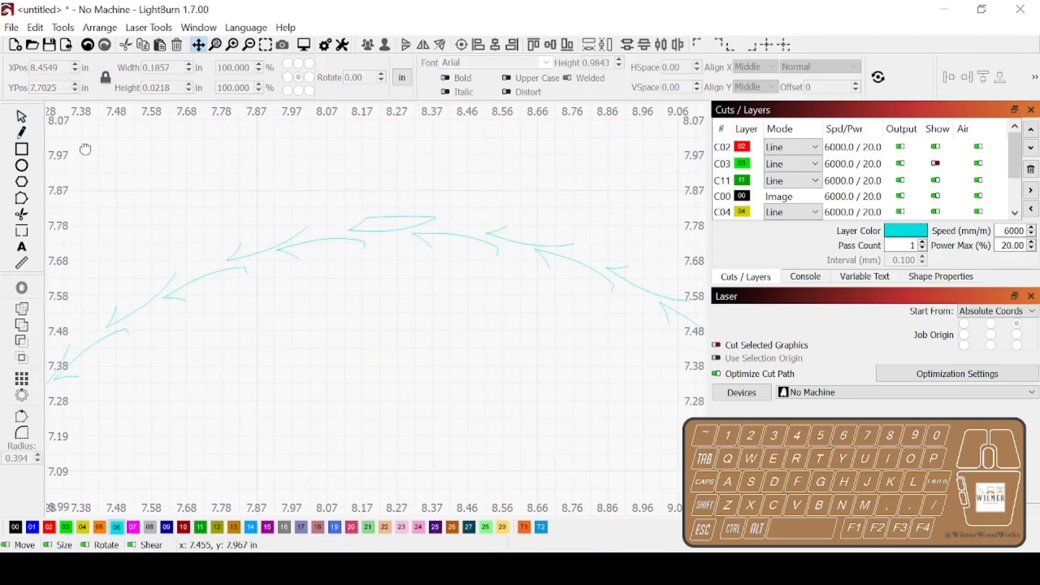
{"action": "left_click", "coordinate": [401, 217]}
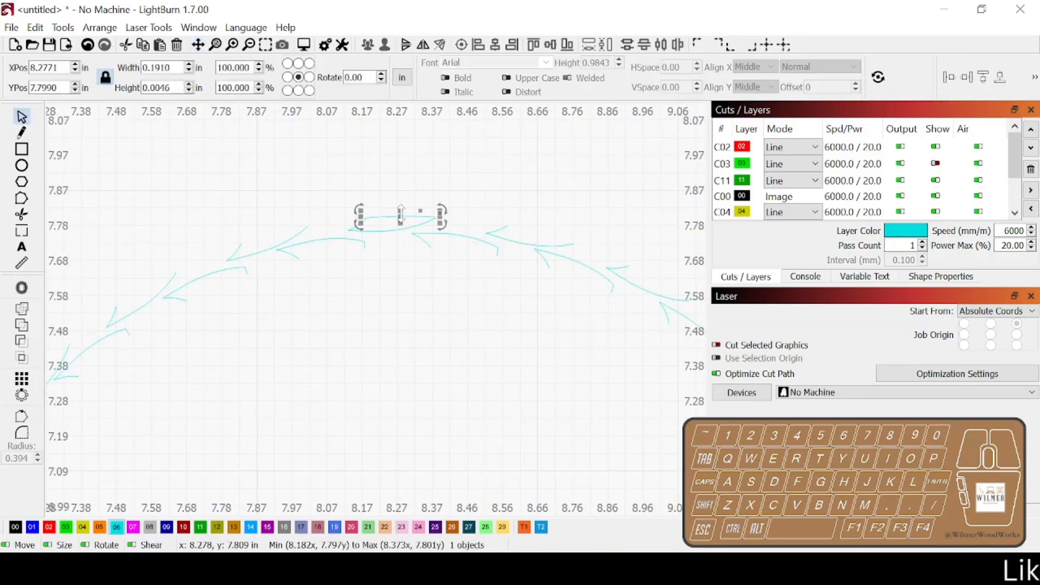
{"action": "key", "text": "Delete"}
- Select all the trimmed cyan vine lines and group them into one object
{"action": "scroll", "coordinate": [382, 303], "scroll_direction": "down", "scroll_amount": 6}
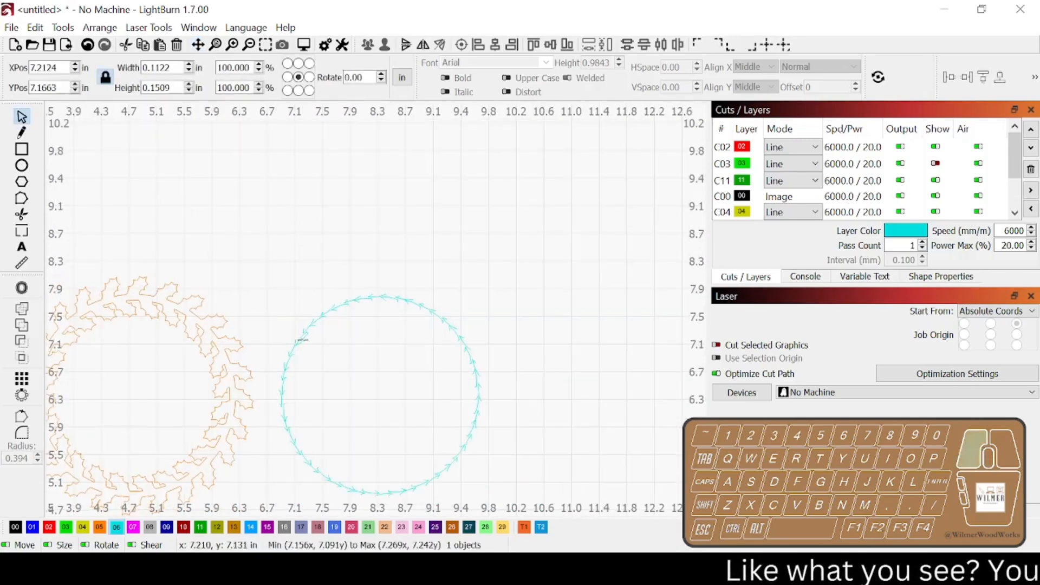
{"action": "left_click", "coordinate": [300, 339]}
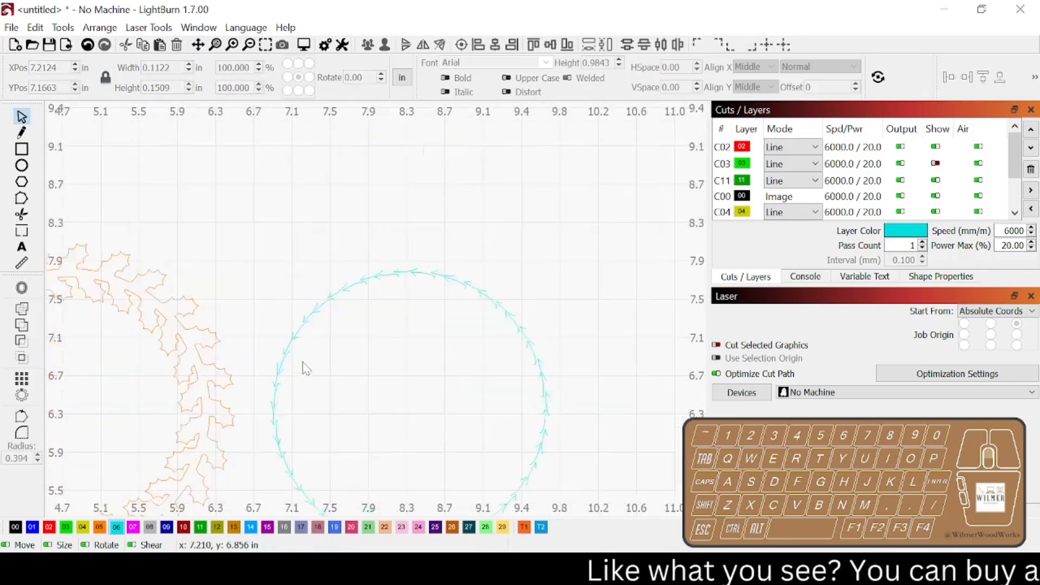
{"action": "scroll", "coordinate": [304, 365], "scroll_direction": "up", "scroll_amount": 3}
{"action": "scroll", "coordinate": [296, 341], "scroll_direction": "down", "scroll_amount": 3}
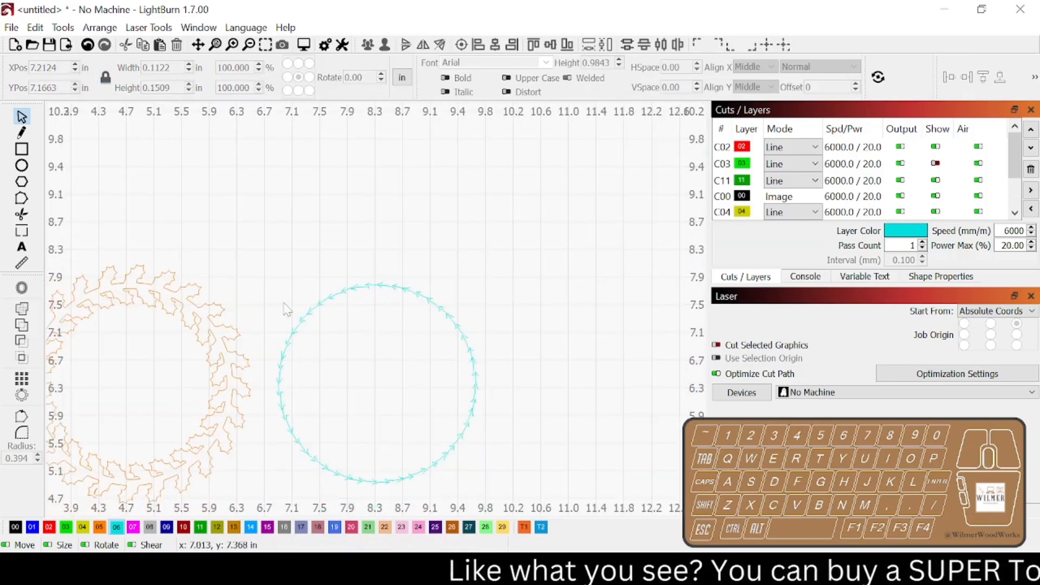
{"action": "left_click_drag", "start_coordinate": [265, 233], "coordinate": [532, 518]}
{"action": "left_click", "coordinate": [369, 46]}
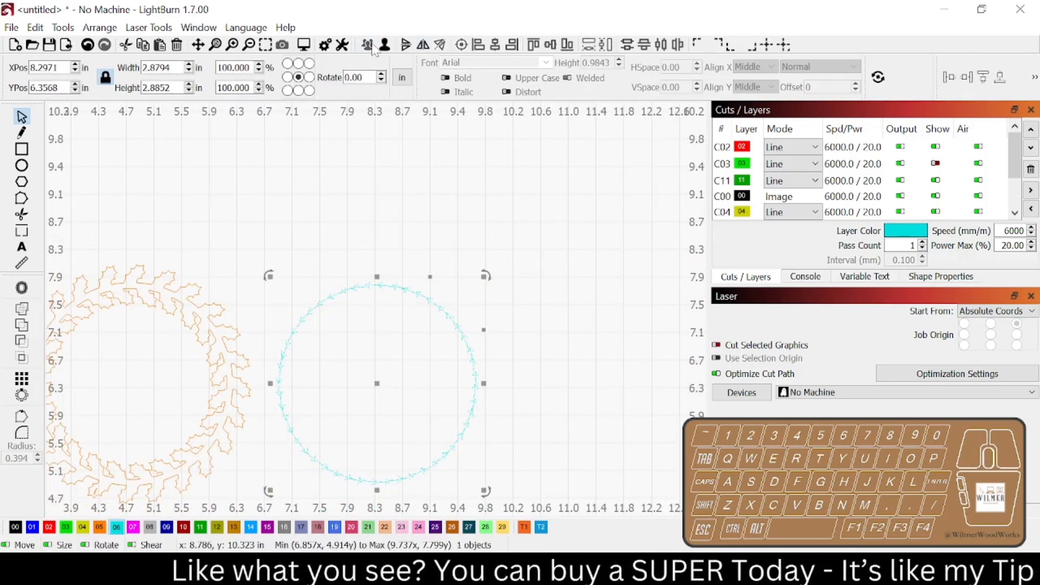
- Show layer C03, assign the cyan vine lines and green leaf veins to layer 03, and group them
{"action": "left_click", "coordinate": [936, 163]}
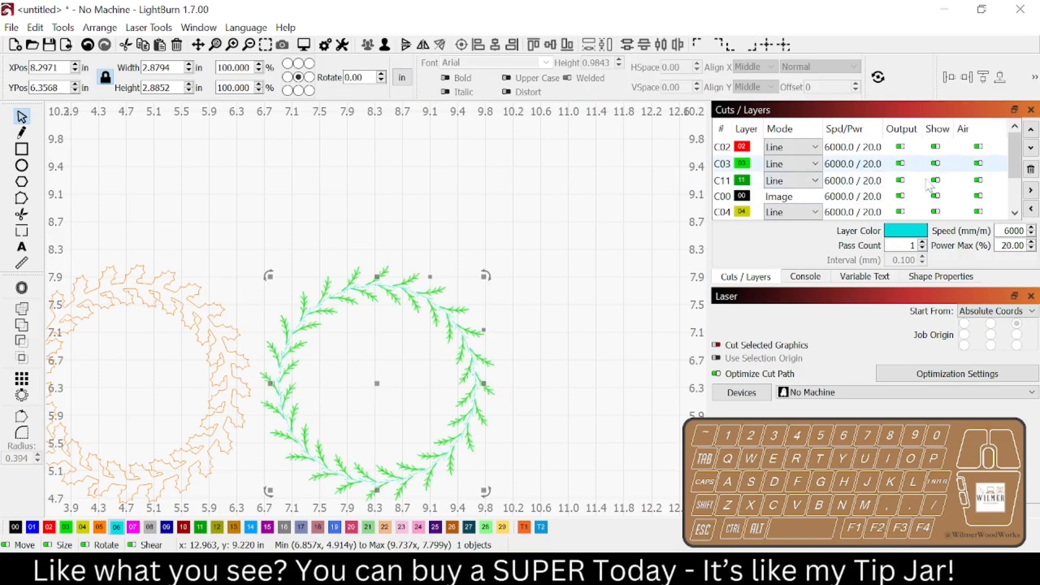
{"action": "scroll", "coordinate": [342, 357], "scroll_direction": "down", "scroll_amount": 2}
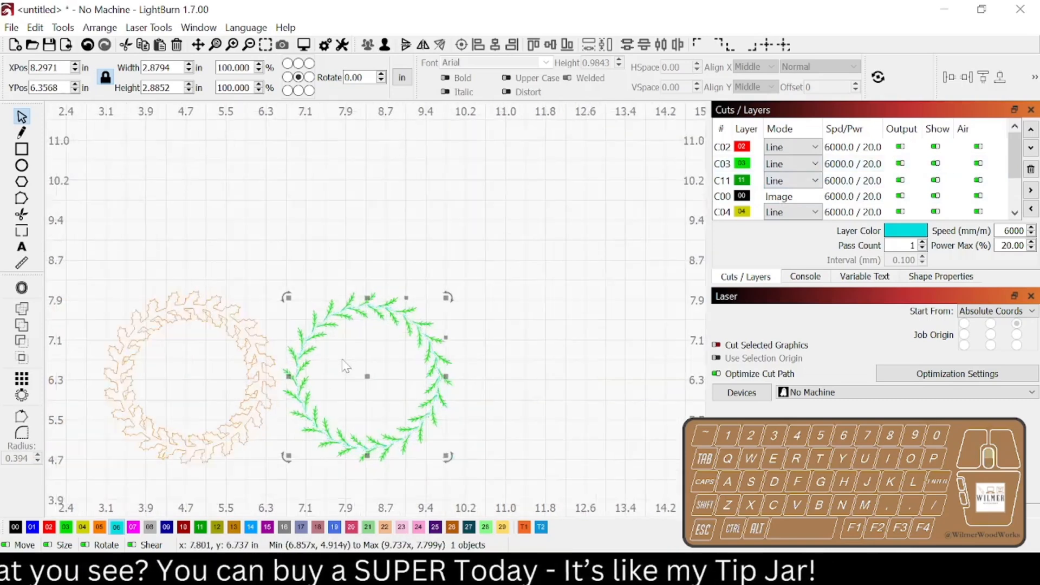
{"action": "scroll", "coordinate": [342, 356], "scroll_direction": "up", "scroll_amount": 5}
{"action": "left_click", "coordinate": [343, 356]}
{"action": "scroll", "coordinate": [342, 356], "scroll_direction": "down", "scroll_amount": 3}
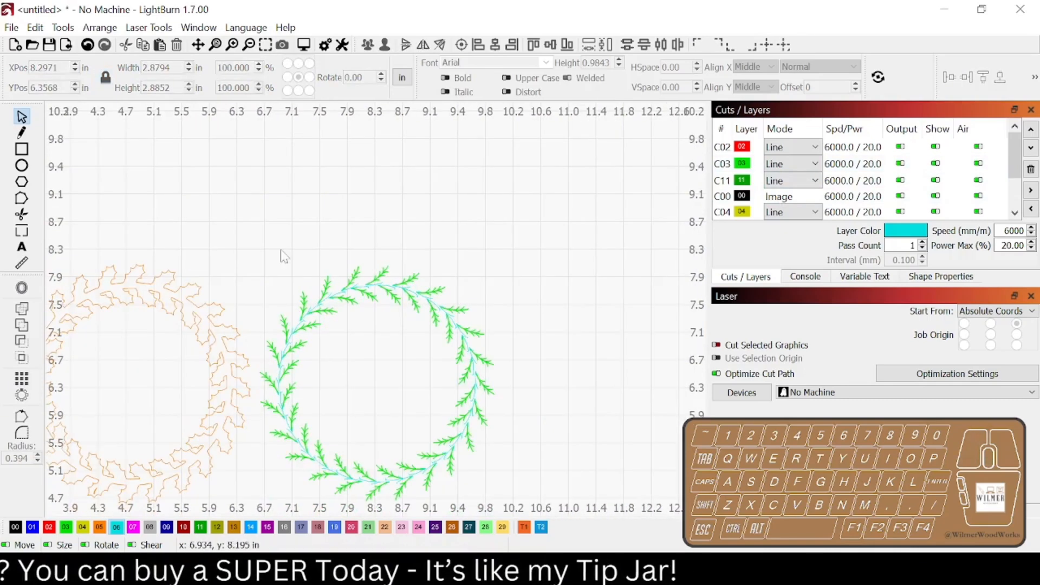
{"action": "left_click_drag", "start_coordinate": [258, 215], "coordinate": [576, 516]}
{"action": "left_click", "coordinate": [66, 528]}
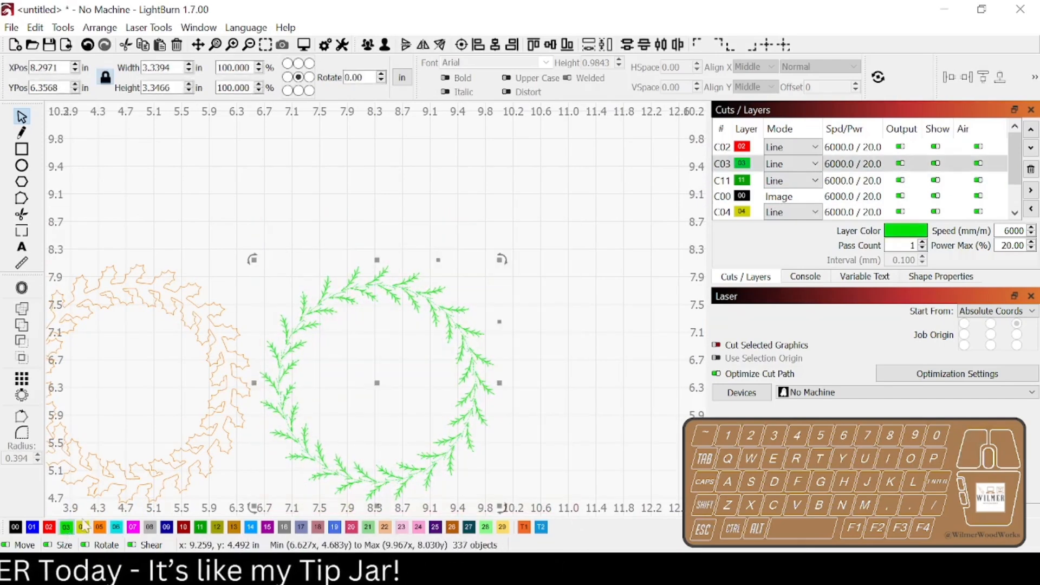
{"action": "left_click", "coordinate": [364, 47]}
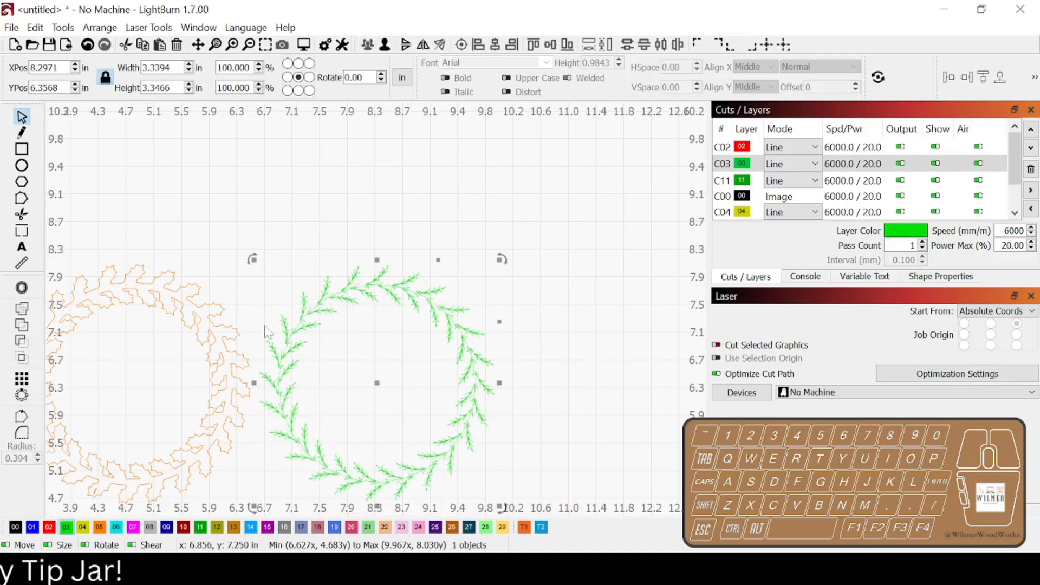
- Align the green vine group's center to the orange wreath outline and move both up and to the right
{"action": "left_click", "coordinate": [221, 324], "text": "shift"}
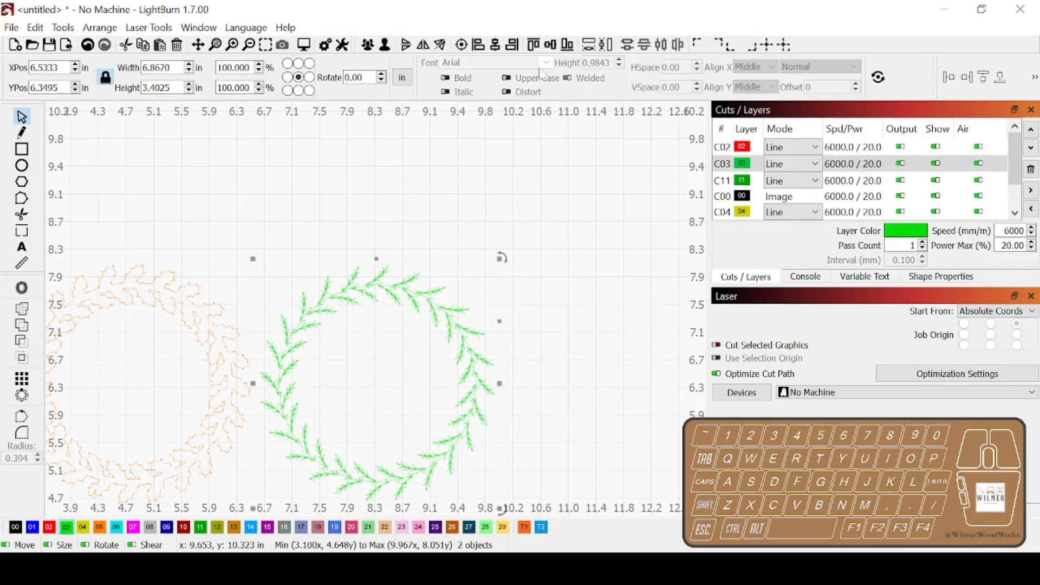
{"action": "left_click", "coordinate": [460, 46]}
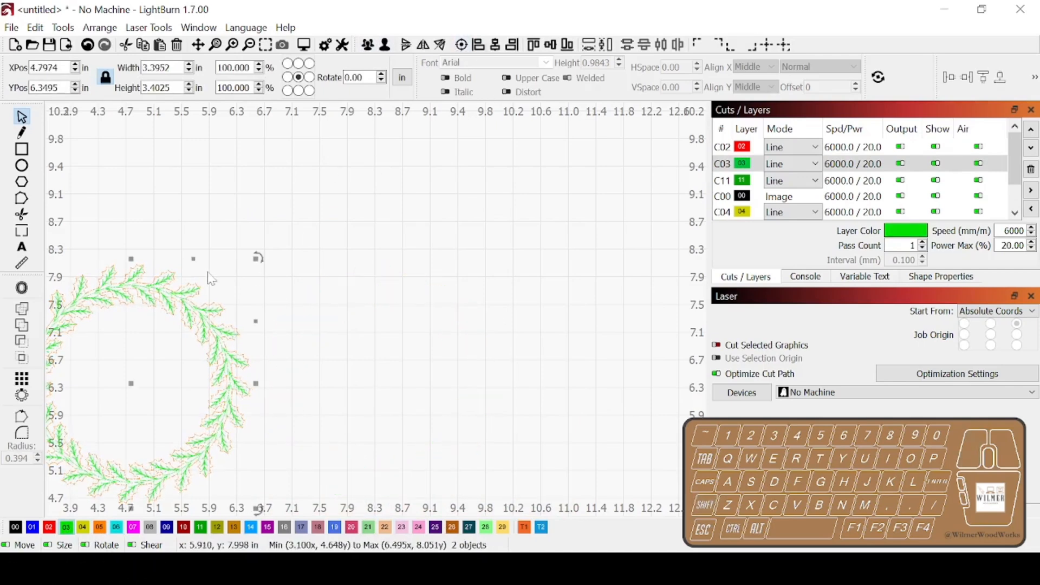
{"action": "left_click_drag", "start_coordinate": [187, 309], "coordinate": [432, 232]}
- Examine how the green veins and vine lines fit inside the orange wreath outline
{"action": "scroll", "coordinate": [360, 259], "scroll_direction": "up", "scroll_amount": 3}
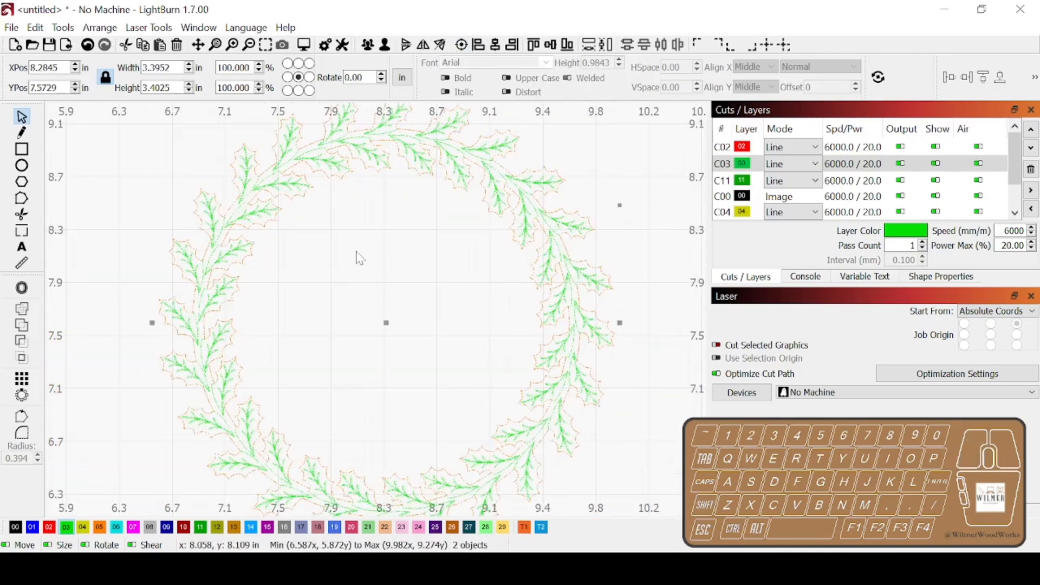
{"action": "scroll", "coordinate": [253, 245], "scroll_direction": "up", "scroll_amount": 1}
{"action": "left_click", "coordinate": [317, 224]}
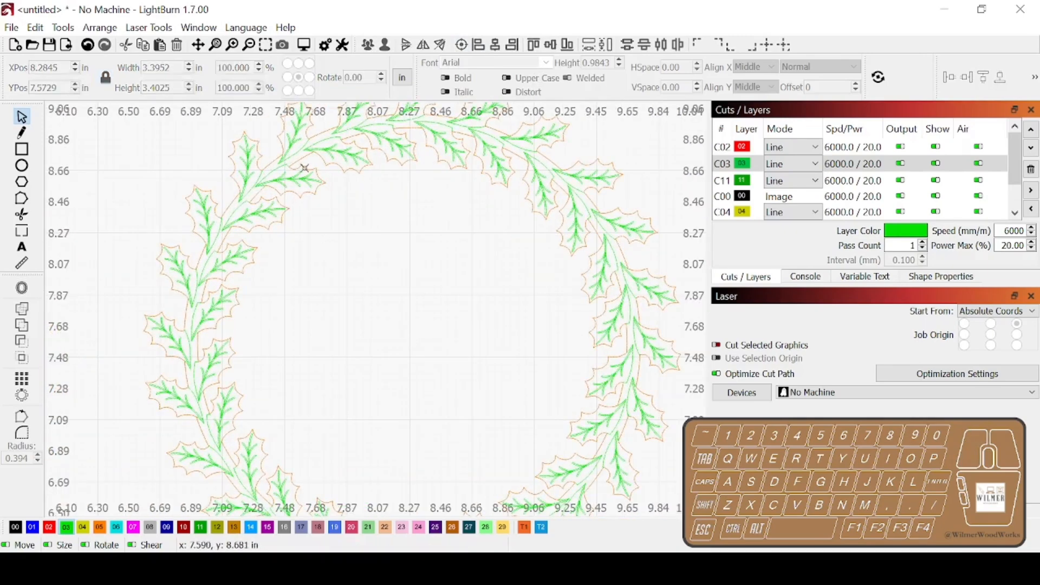
{"action": "scroll", "coordinate": [303, 168], "scroll_direction": "up", "scroll_amount": 2}
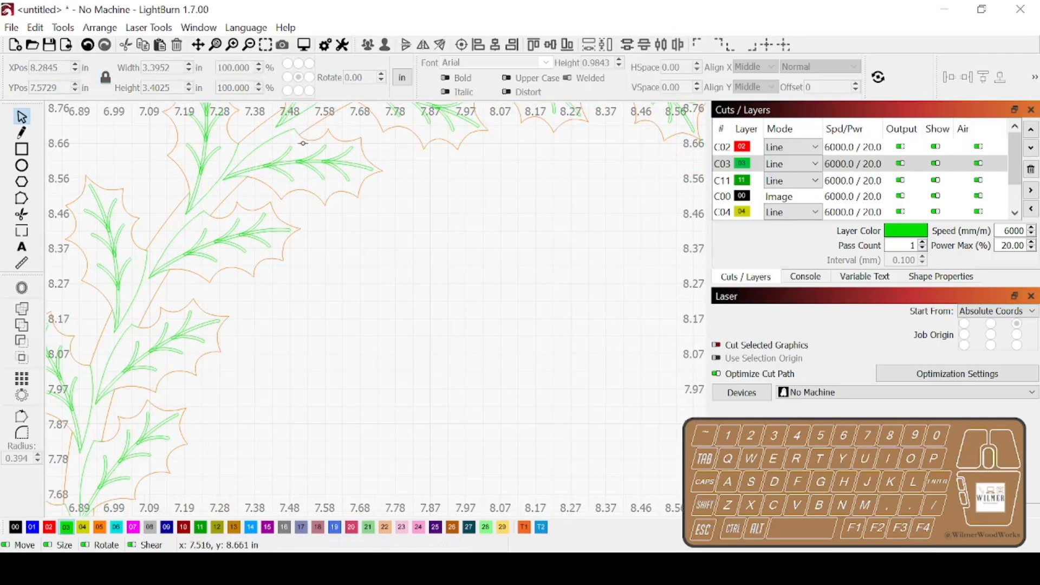
{"action": "scroll", "coordinate": [363, 171], "scroll_direction": "down", "scroll_amount": 3}
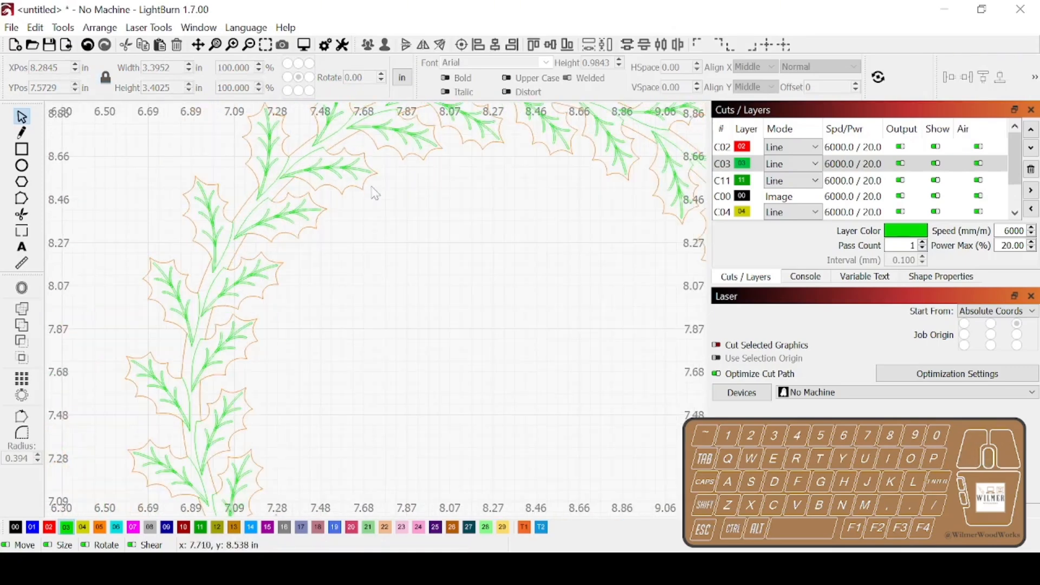
{"action": "scroll", "coordinate": [370, 244], "scroll_direction": "down", "scroll_amount": 3}
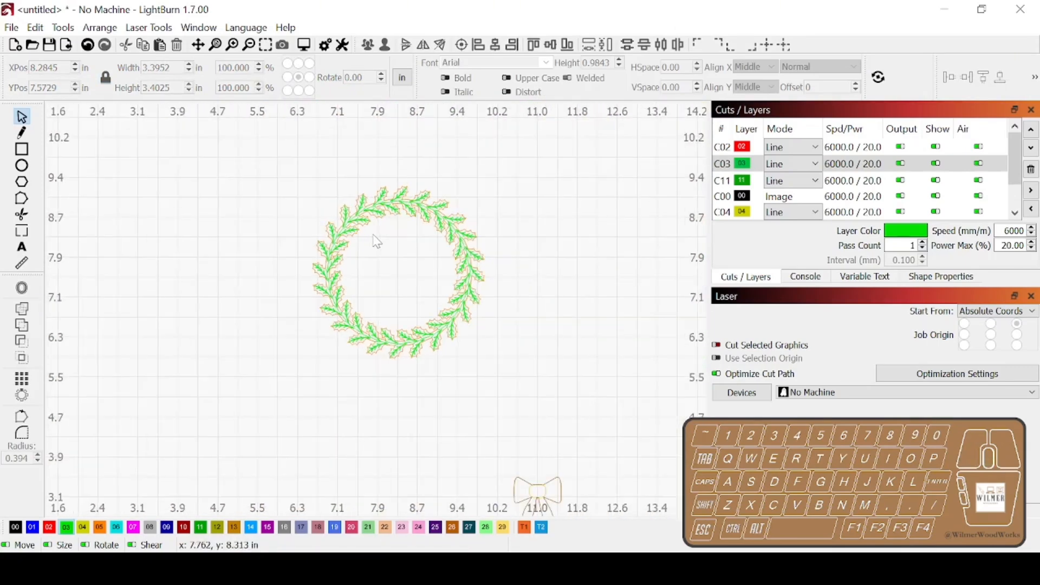
{"action": "scroll", "coordinate": [379, 372], "scroll_direction": "up", "scroll_amount": 3}
{"action": "scroll", "coordinate": [385, 362], "scroll_direction": "down", "scroll_amount": 3}
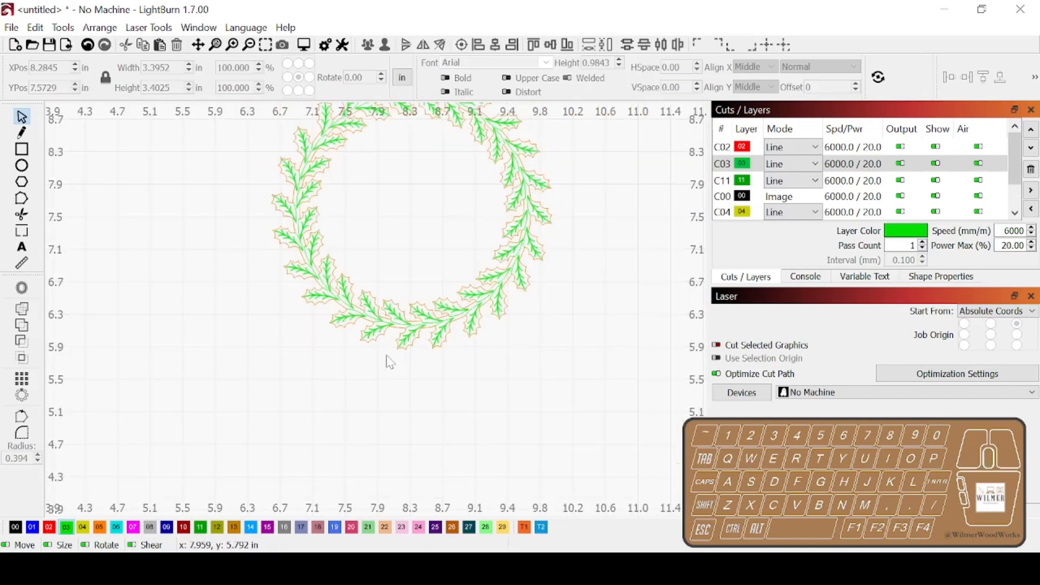
- Move the bow onto the wreath's bottom and scale the wreath and bow together to 11.75 in wide
{"action": "scroll", "coordinate": [495, 365], "scroll_direction": "down", "scroll_amount": 1}
{"action": "left_click_drag", "start_coordinate": [503, 442], "coordinate": [418, 326]}
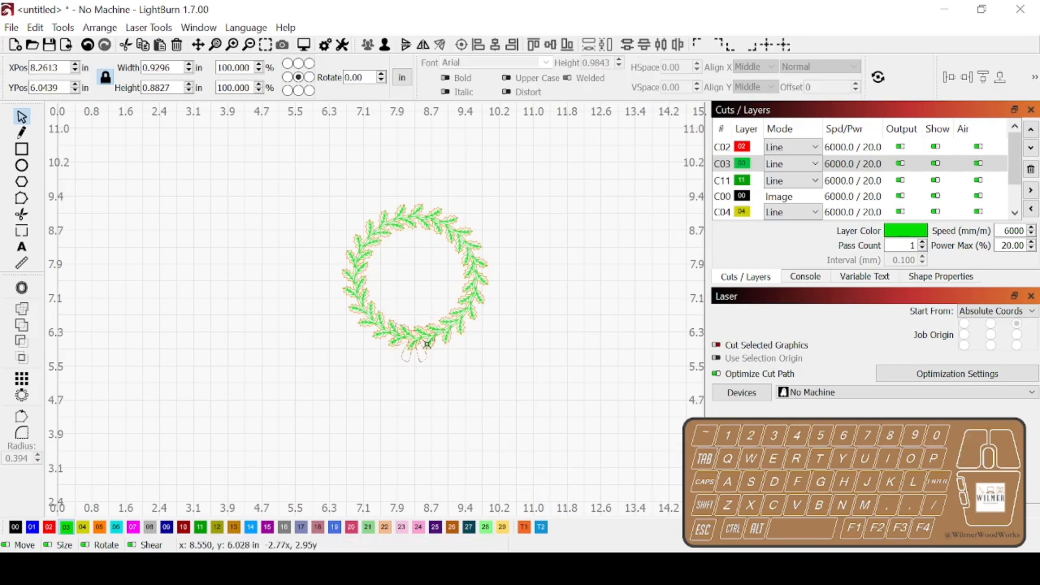
{"action": "left_click_drag", "start_coordinate": [302, 167], "coordinate": [546, 437]}
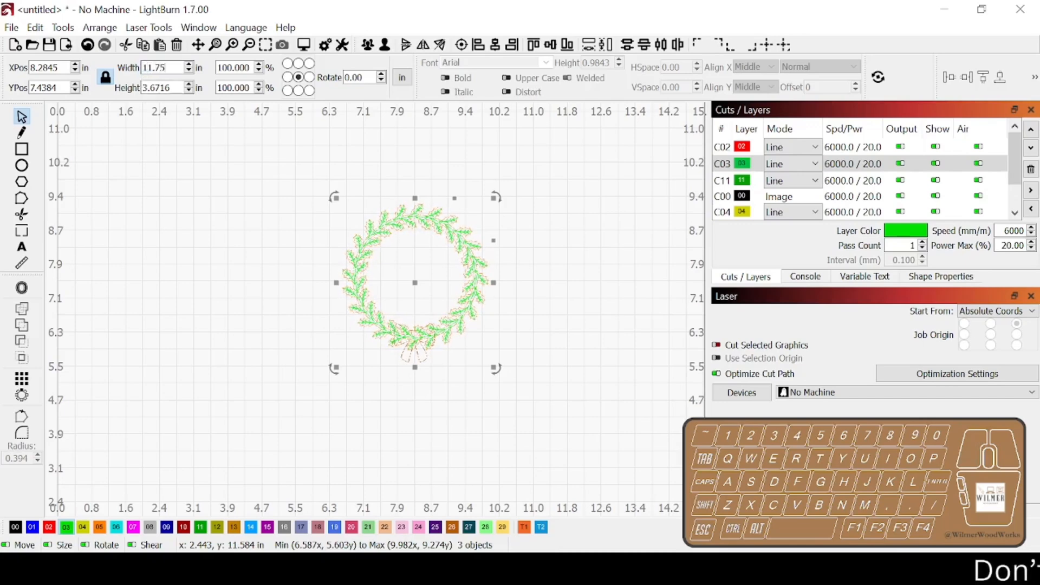
{"action": "key", "text": "Tab"}
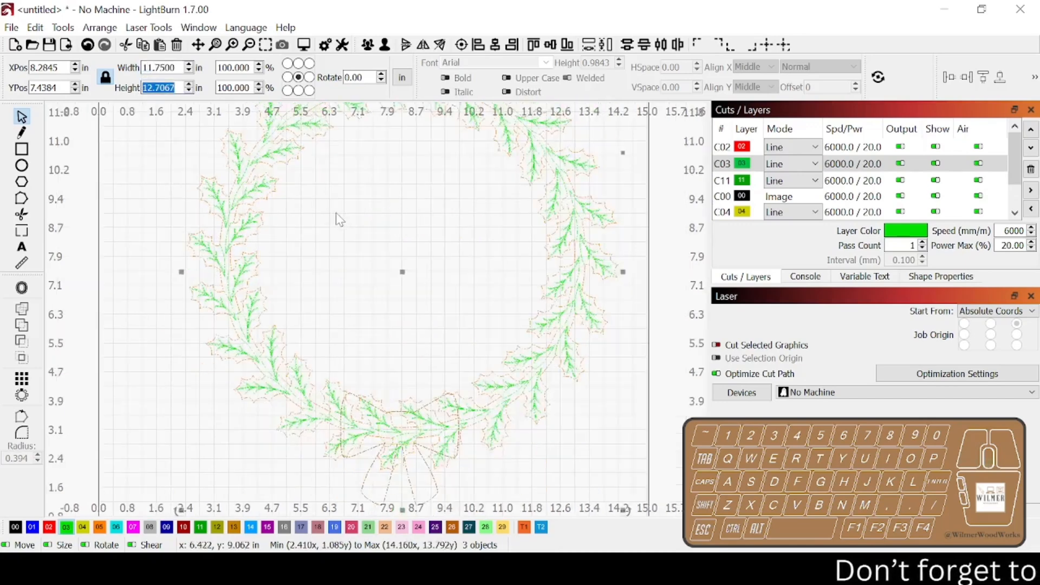
- Move the enlarged wreath onto the work area and set the bow aside beyond the work area's upper right corner
{"action": "scroll", "coordinate": [202, 140], "scroll_direction": "down", "scroll_amount": 5}
{"action": "left_click_drag", "start_coordinate": [291, 251], "coordinate": [260, 288]}
{"action": "left_click", "coordinate": [311, 401]}
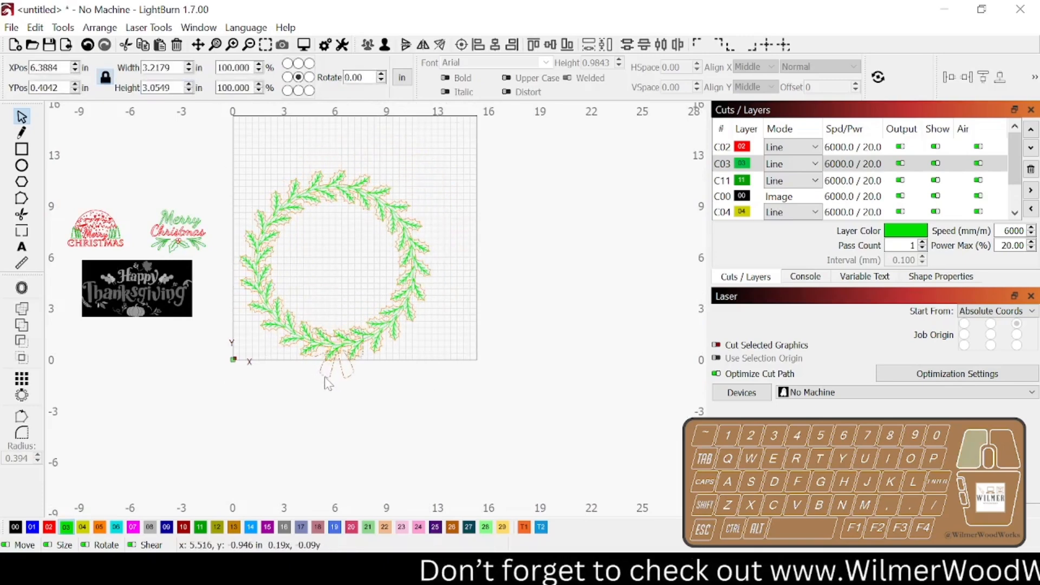
{"action": "left_click_drag", "start_coordinate": [321, 376], "coordinate": [489, 176]}
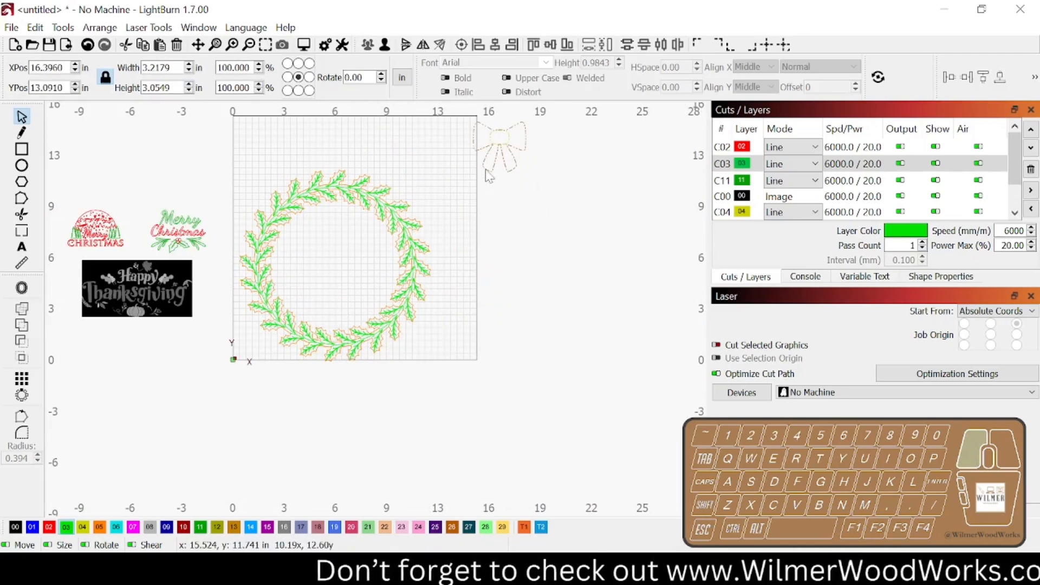
- Group the orange wreath outline with its green vine and leaf veins
{"action": "left_click", "coordinate": [334, 196]}
{"action": "left_click_drag", "start_coordinate": [336, 198], "coordinate": [336, 198]}
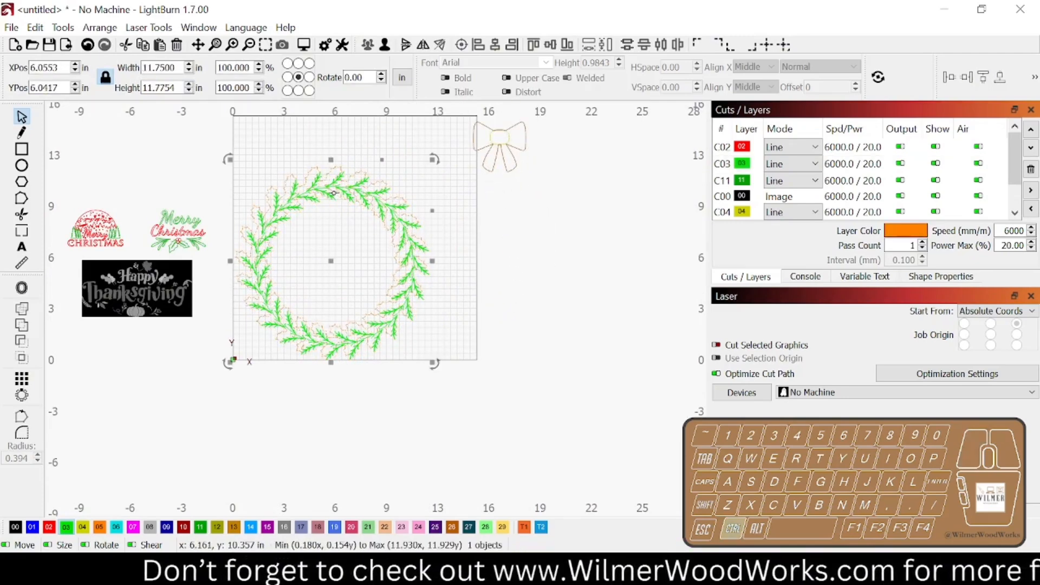
{"action": "left_click_drag", "start_coordinate": [226, 139], "coordinate": [455, 413]}
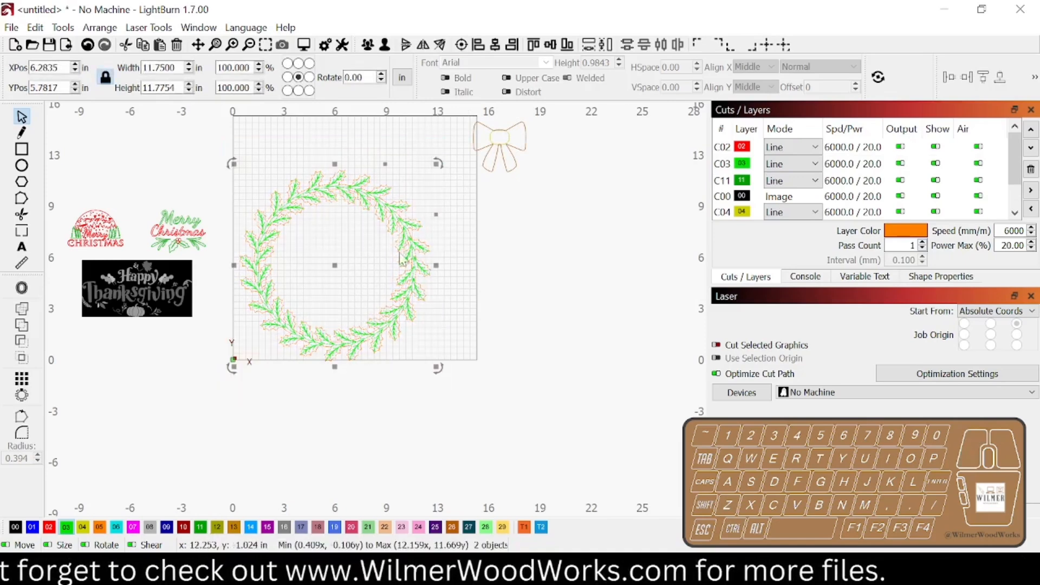
{"action": "left_click", "coordinate": [368, 45]}
{"action": "left_click", "coordinate": [331, 272]}
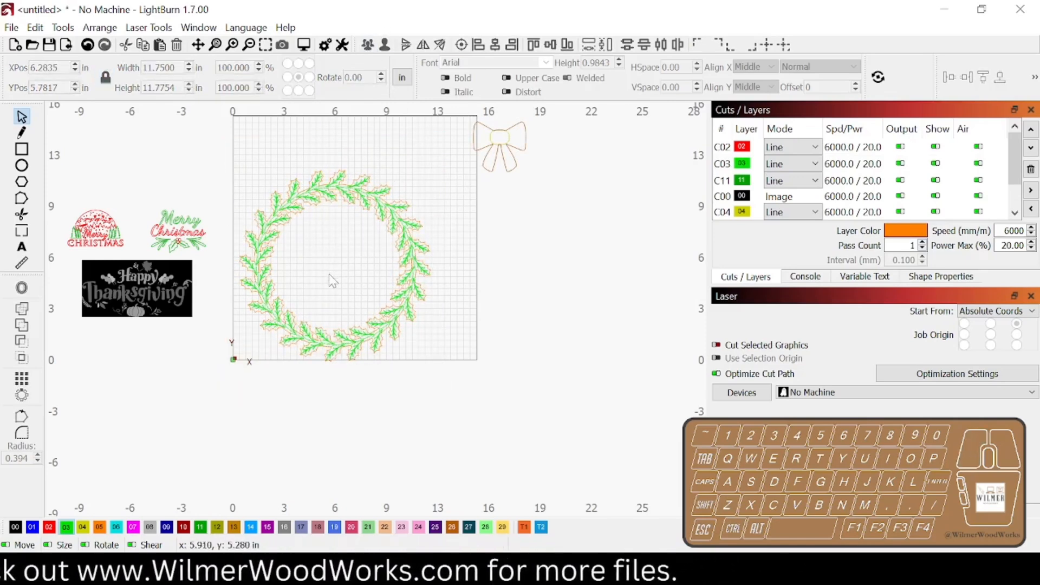
{"action": "scroll", "coordinate": [855, 157], "scroll_direction": "down", "scroll_amount": 2}
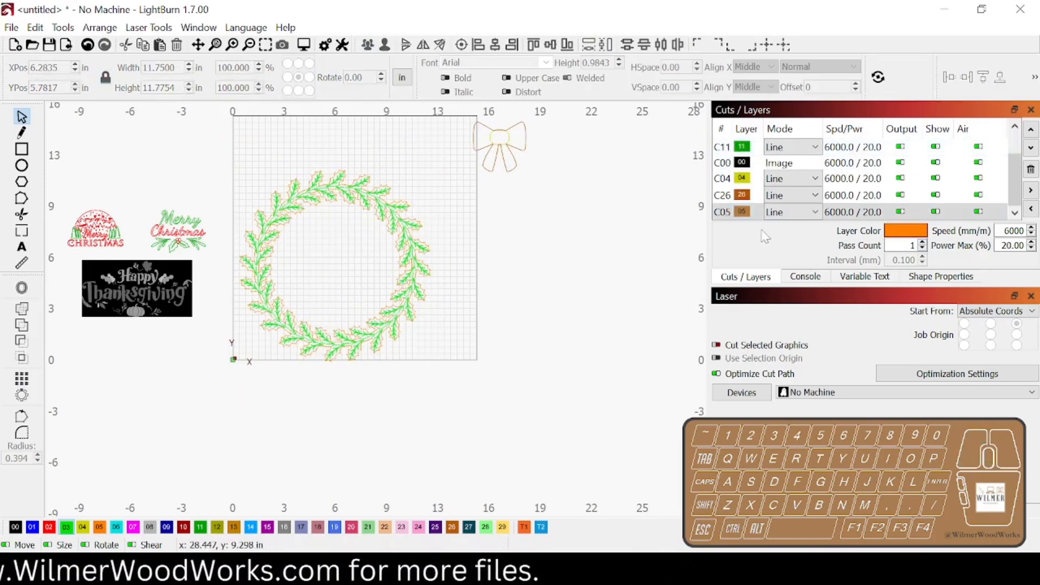
- Reorder the cut layers so green C03 comes first and orange C05 second
{"action": "left_click", "coordinate": [954, 212]}
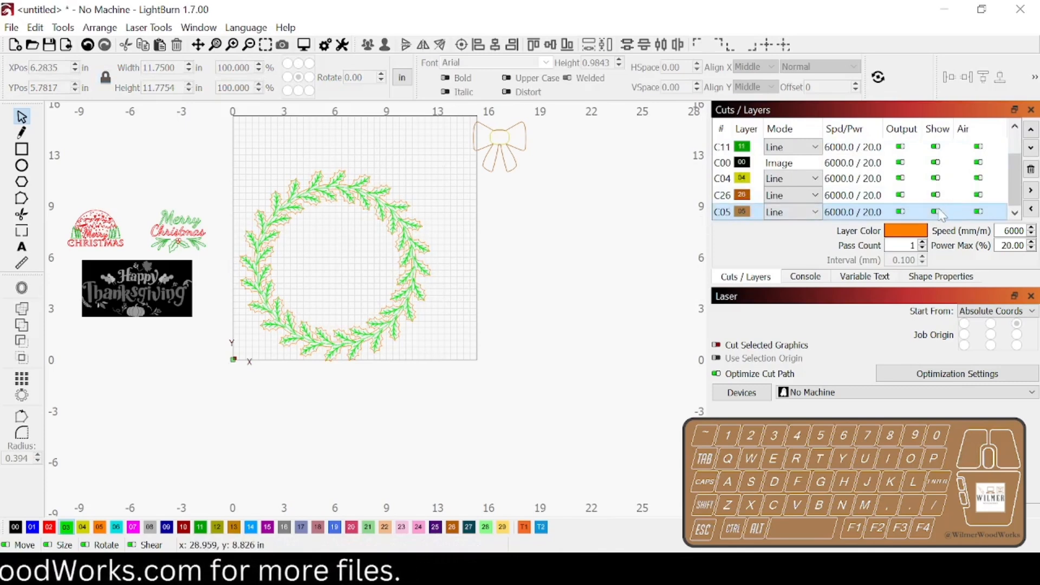
{"action": "left_click_drag", "start_coordinate": [763, 211], "coordinate": [758, 142]}
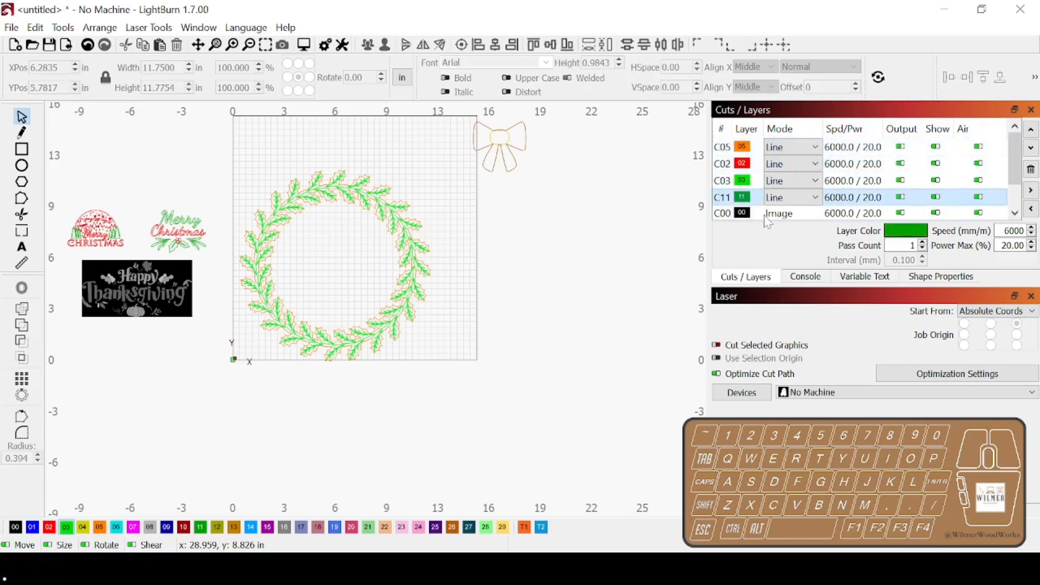
{"action": "scroll", "coordinate": [760, 195], "scroll_direction": "down", "scroll_amount": 1}
{"action": "left_click", "coordinate": [760, 213]}
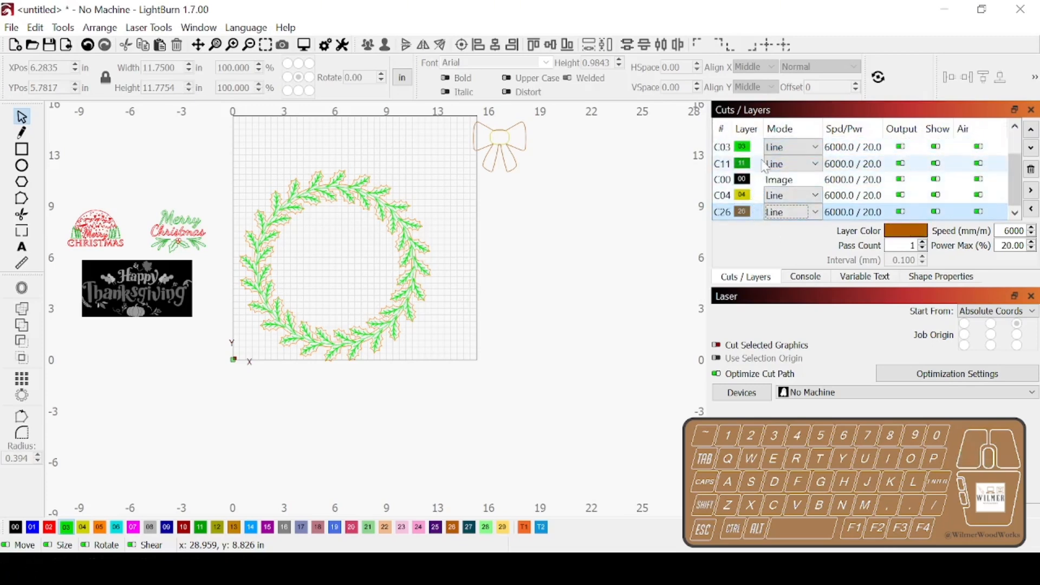
{"action": "mouse_move", "coordinate": [760, 151]}
{"action": "left_mouse_down"}
{"action": "mouse_move", "coordinate": [763, 132]}
{"action": "mouse_move", "coordinate": [759, 147]}
{"action": "left_mouse_up"}
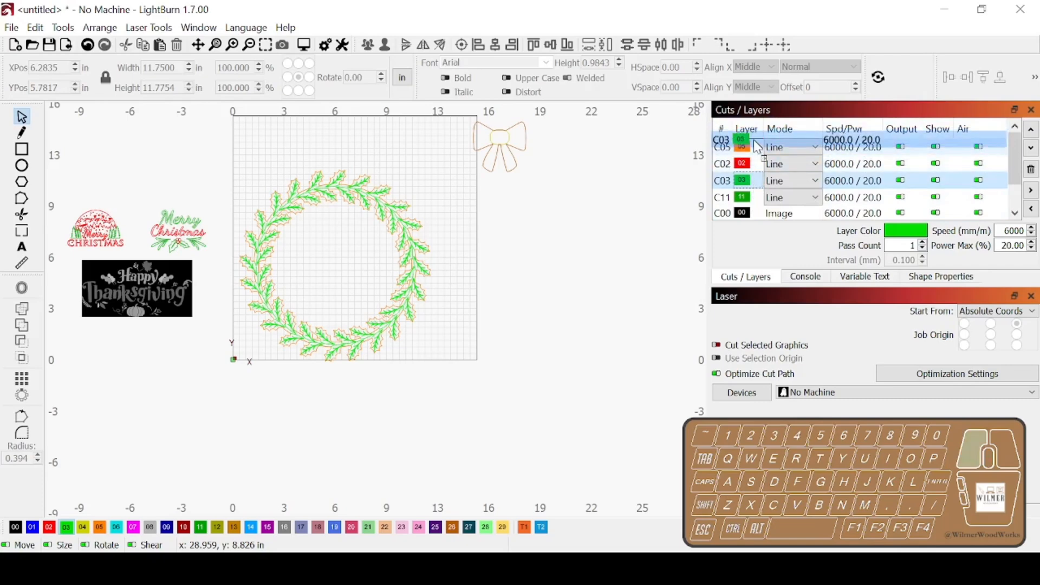
{"action": "left_click", "coordinate": [759, 154]}
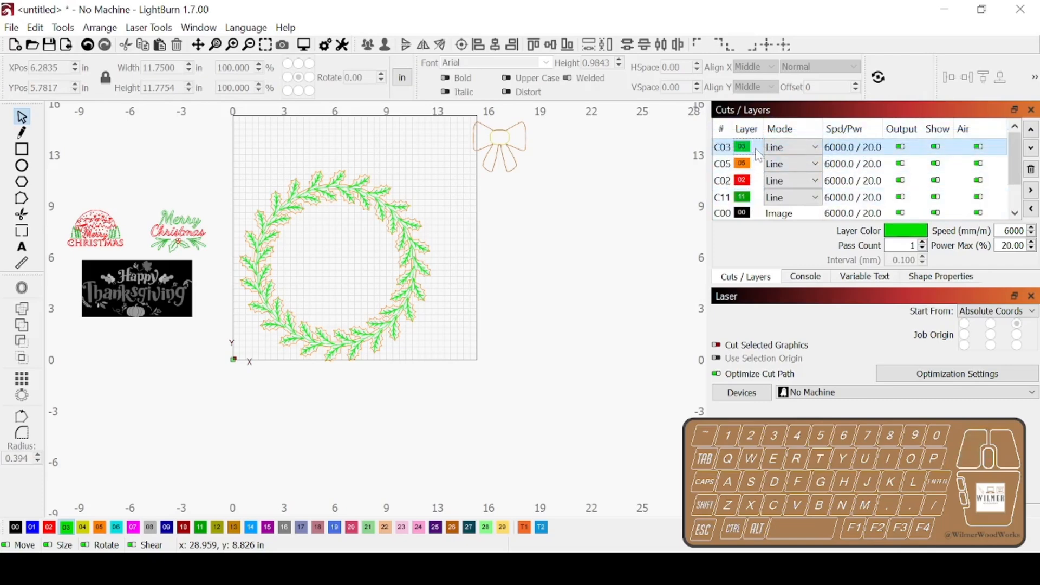
- Set layer C03 to 45% max power and layer C05 to 250 mm/min, 100% max power and 2 passes
{"action": "double_click", "coordinate": [837, 150]}
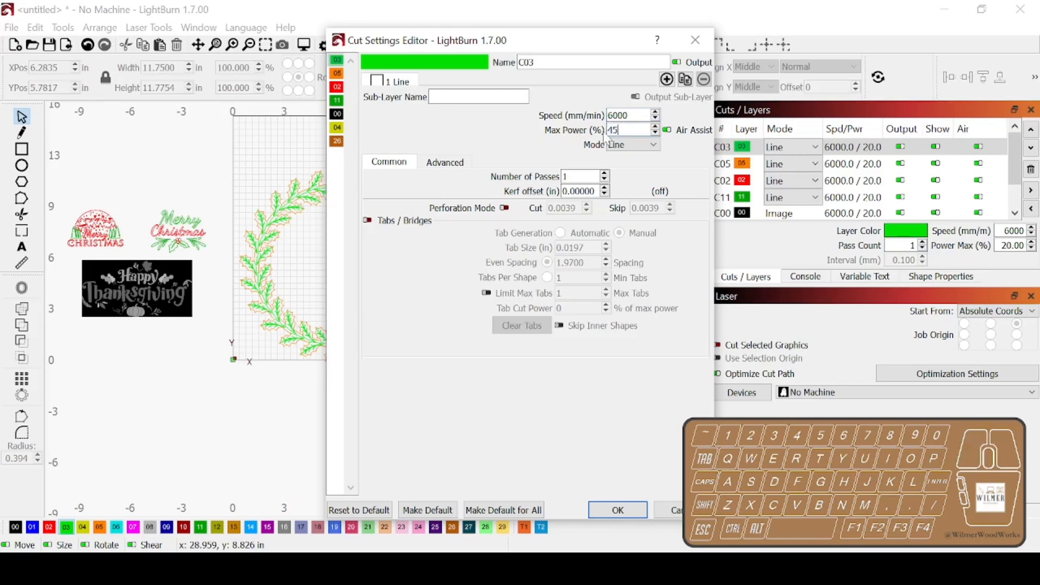
{"action": "left_click", "coordinate": [619, 509]}
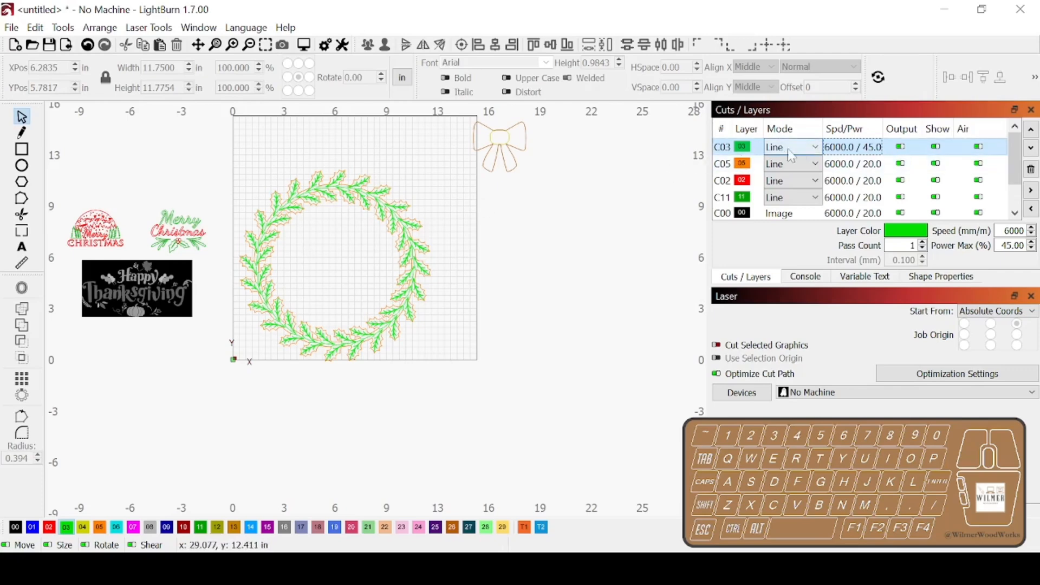
{"action": "double_click", "coordinate": [849, 167]}
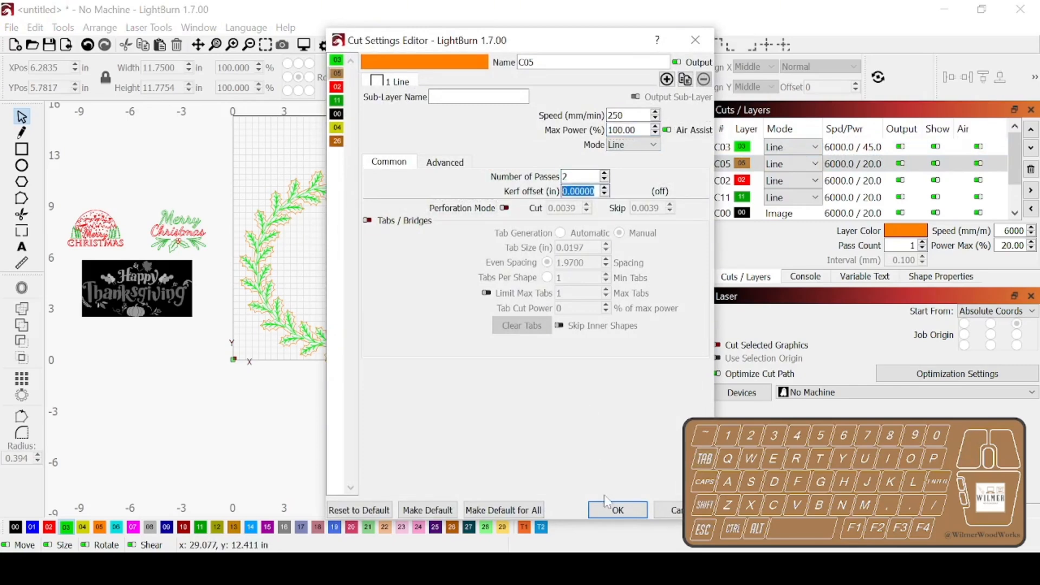
{"action": "left_click", "coordinate": [611, 511]}
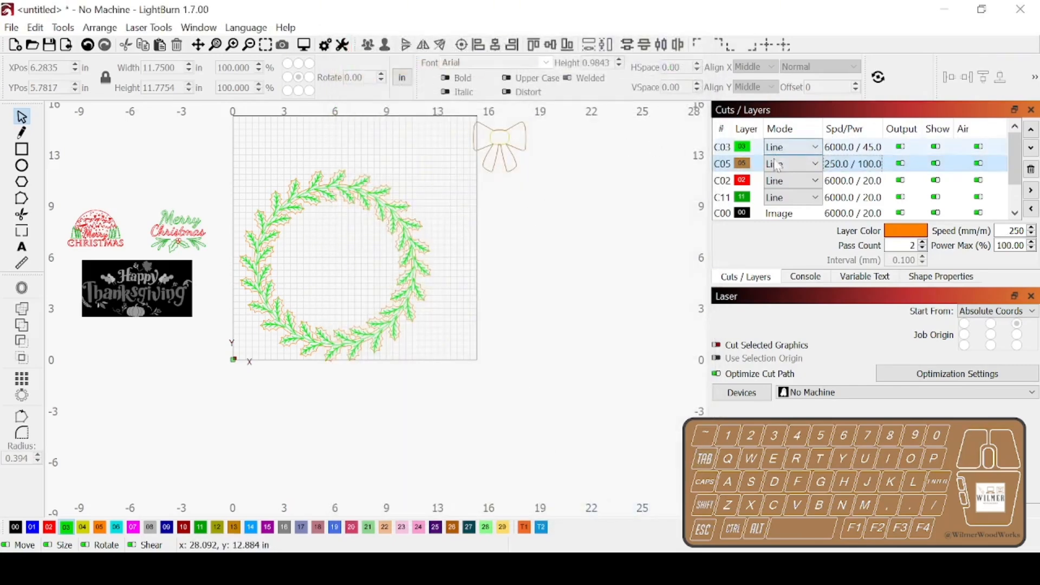
- Set the max power of the yellow layer C04 to 45%
{"action": "scroll", "coordinate": [759, 198], "scroll_direction": "down", "scroll_amount": 1}
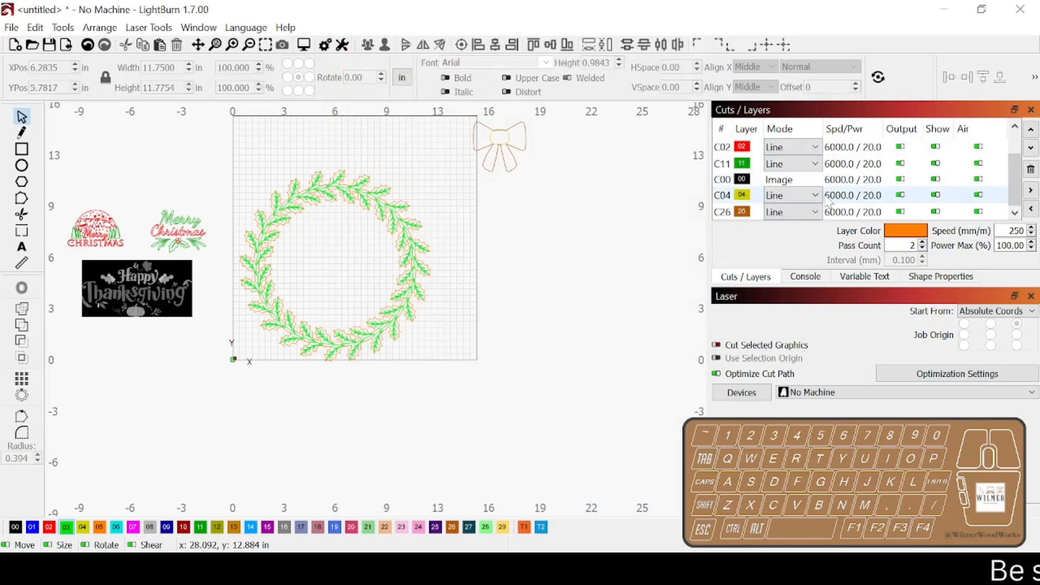
{"action": "double_click", "coordinate": [864, 201]}
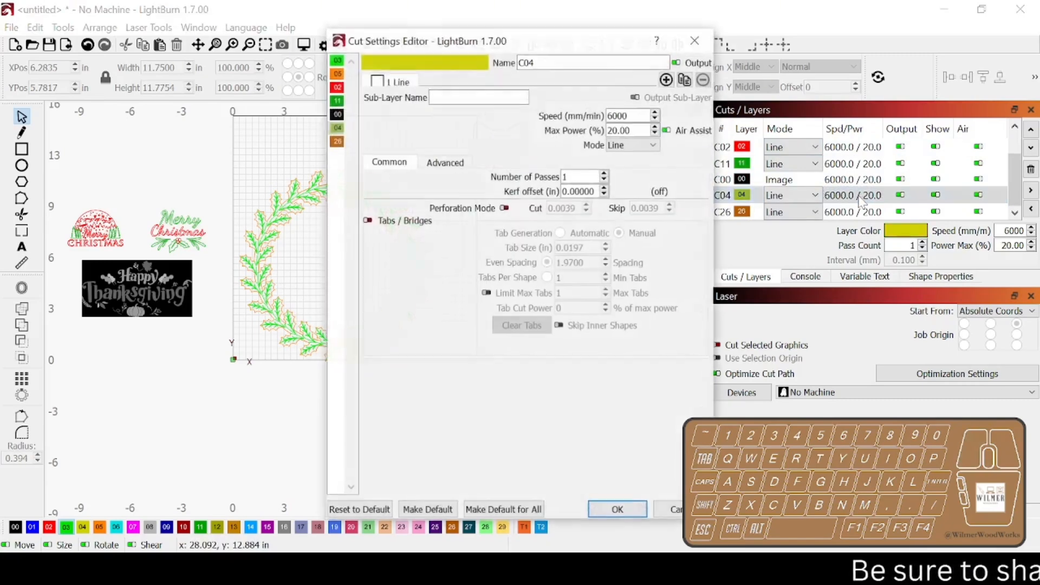
{"action": "left_click", "coordinate": [633, 145]}
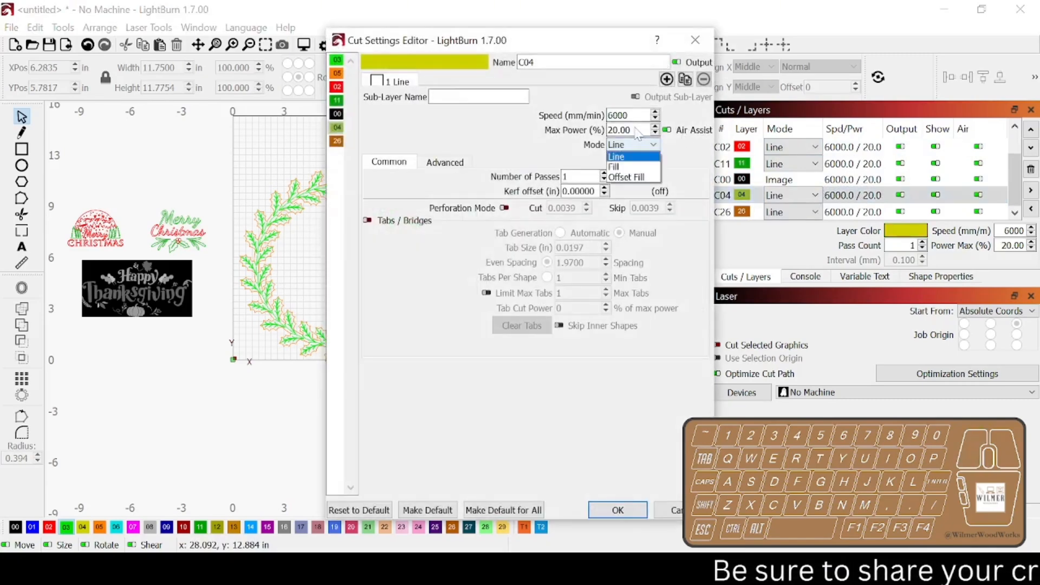
{"action": "left_click", "coordinate": [629, 166]}
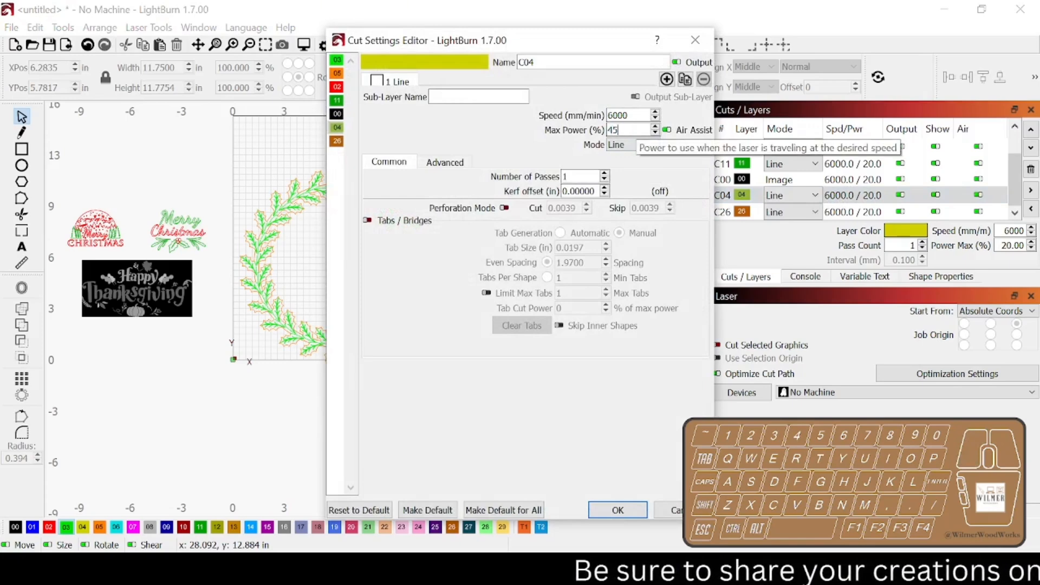
{"action": "type", "text": "45"}
{"action": "key", "text": "Tab"}
{"action": "left_click", "coordinate": [618, 510]}
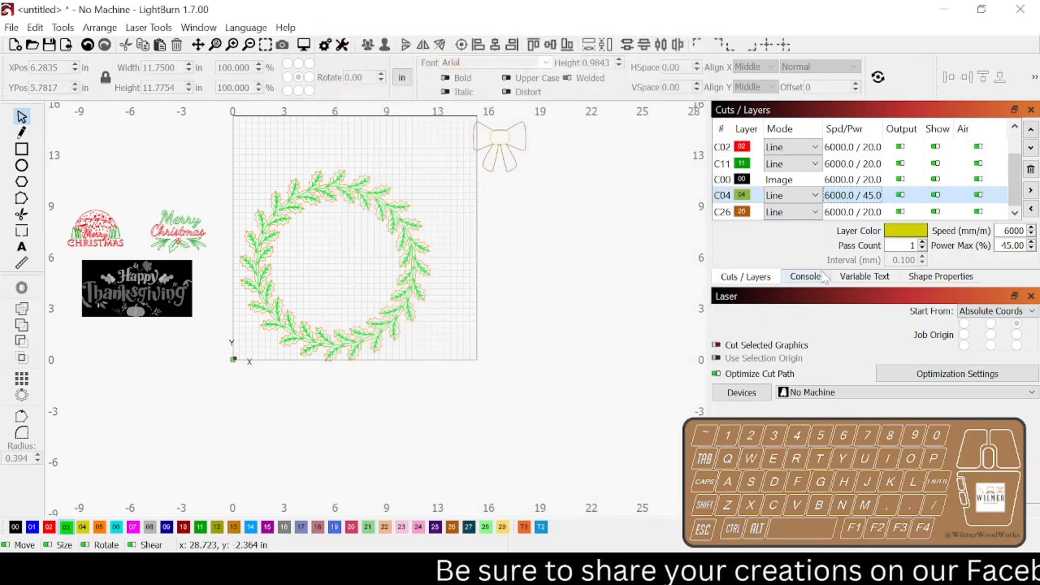
- Set the brown layer C26 to 250 mm/min, 100% max power and 2 passes
{"action": "double_click", "coordinate": [758, 212]}
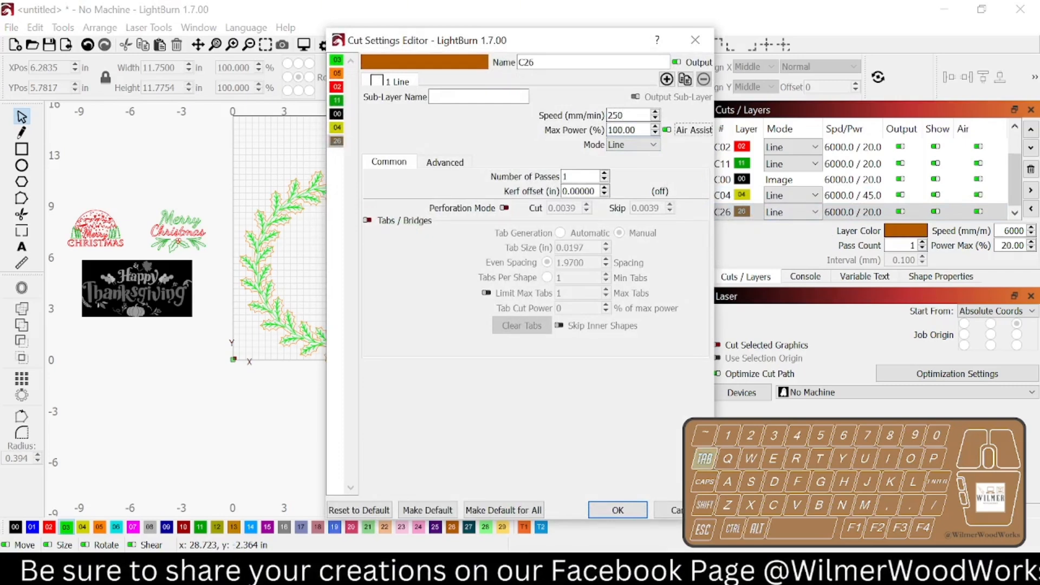
{"action": "key", "text": "Tab"}
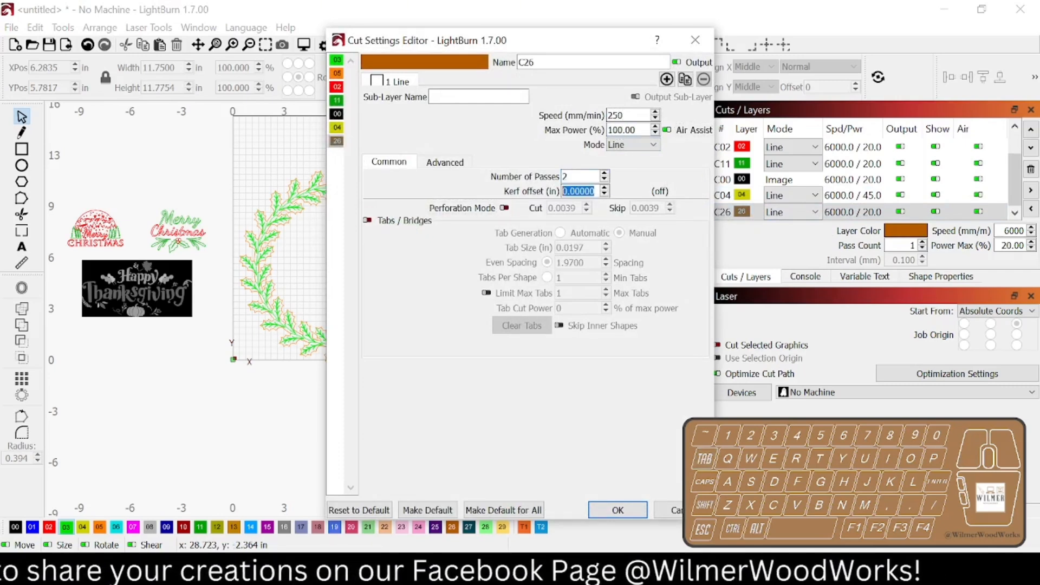
{"action": "key", "text": "Return"}
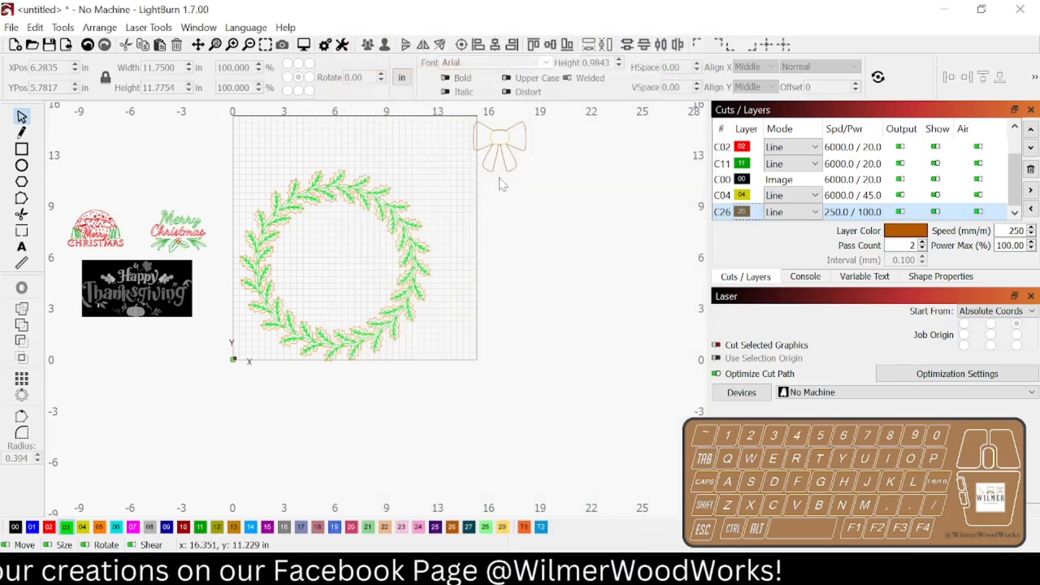
- Hide the bow layers C04 and C26 and turn off their output
{"action": "left_click", "coordinate": [936, 212]}
{"action": "left_click", "coordinate": [936, 195]}
{"action": "left_click", "coordinate": [900, 196]}
{"action": "left_click", "coordinate": [900, 212]}
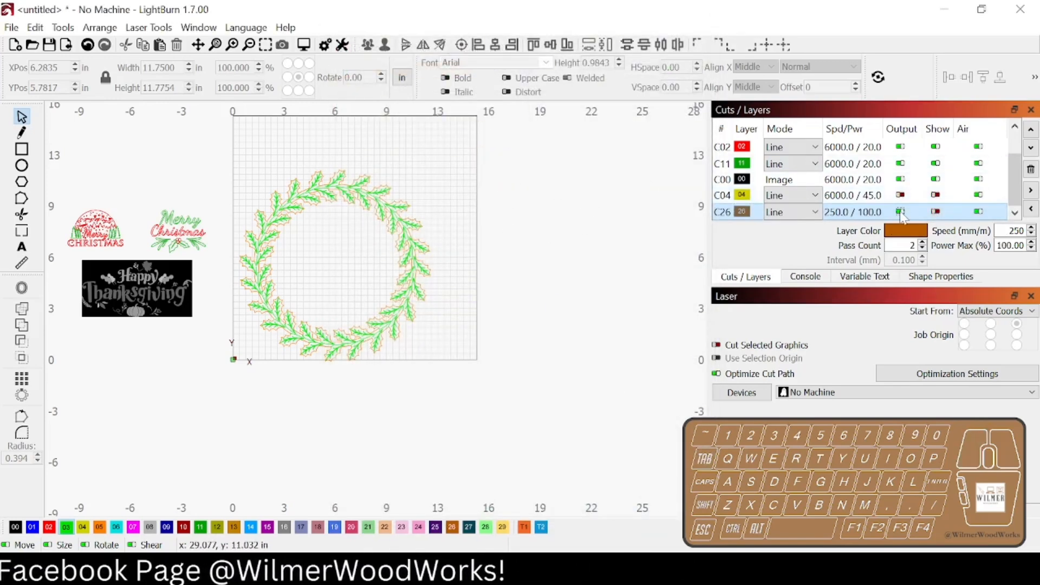
- Show the bow layers C04 and C26 again, leaving only their output turned off
{"action": "left_click", "coordinate": [901, 195]}
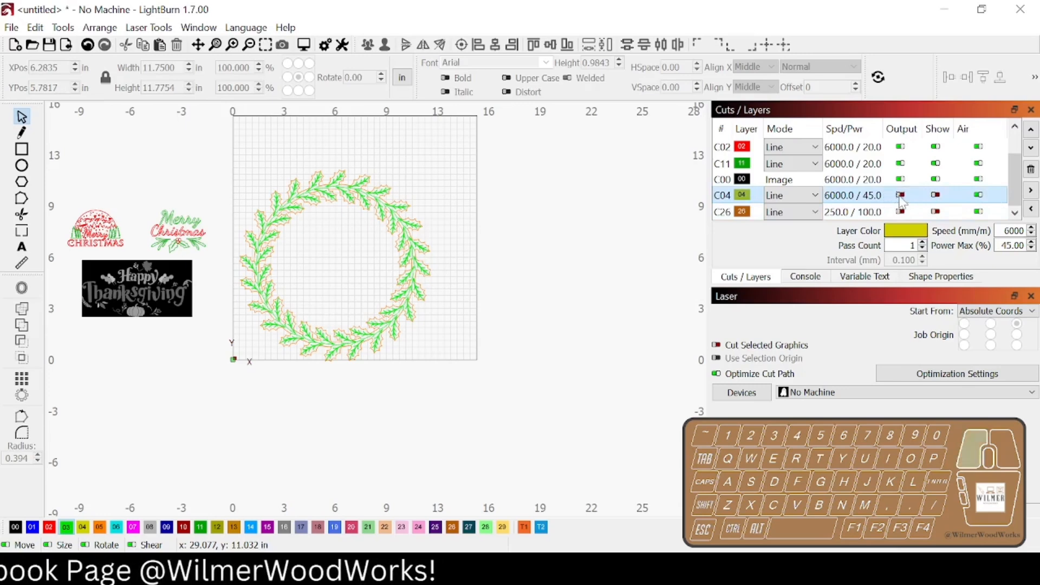
{"action": "left_click", "coordinate": [936, 195]}
{"action": "left_click", "coordinate": [937, 212]}
{"action": "left_click", "coordinate": [901, 195]}
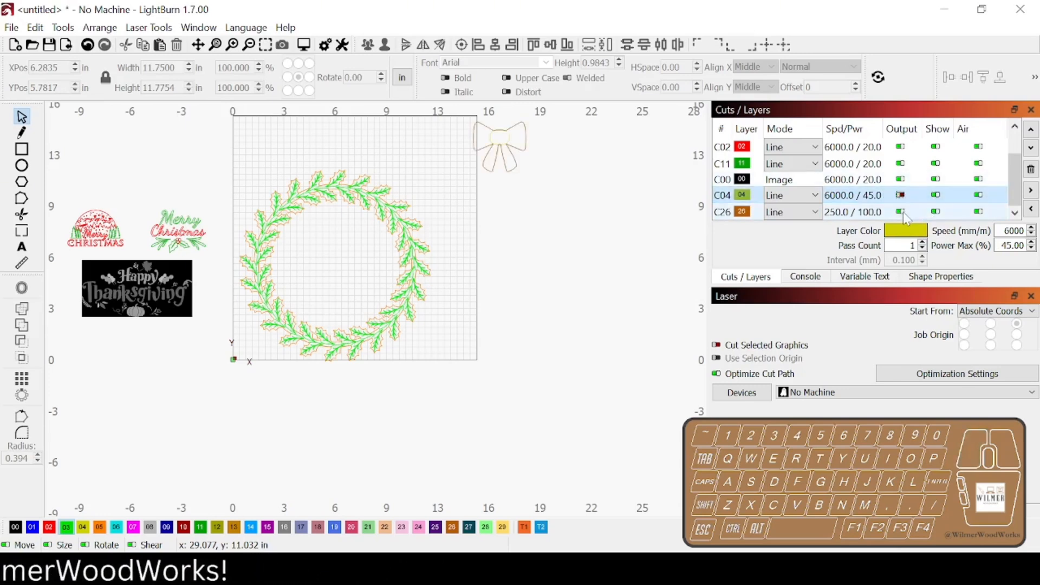
{"action": "left_click", "coordinate": [901, 212]}
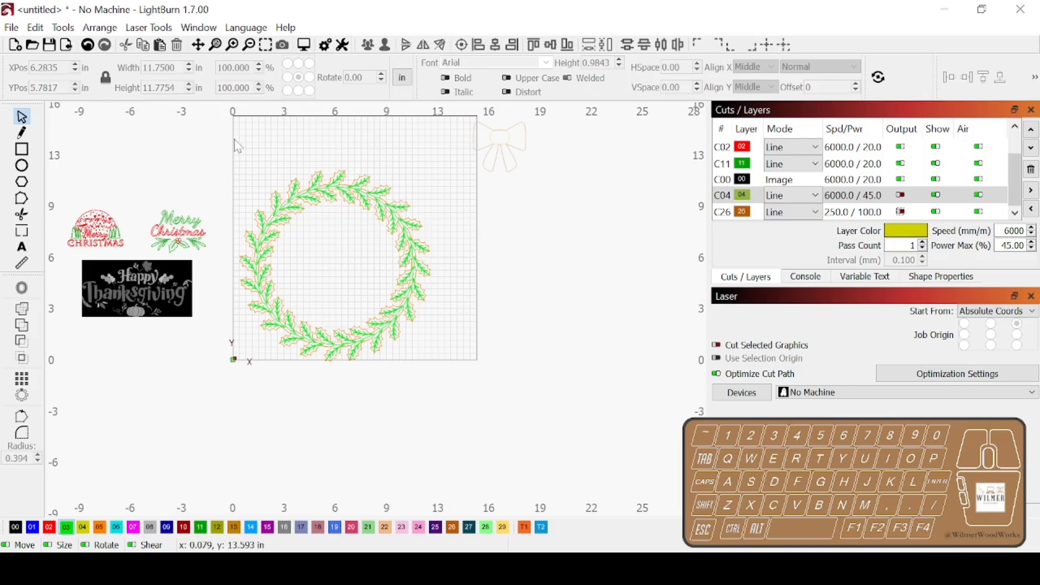
- Nudge the wreath fully inside the work area, centred at about X 6.11 in, Y 5.95 in
{"action": "left_click_drag", "start_coordinate": [331, 260], "coordinate": [472, 379]}
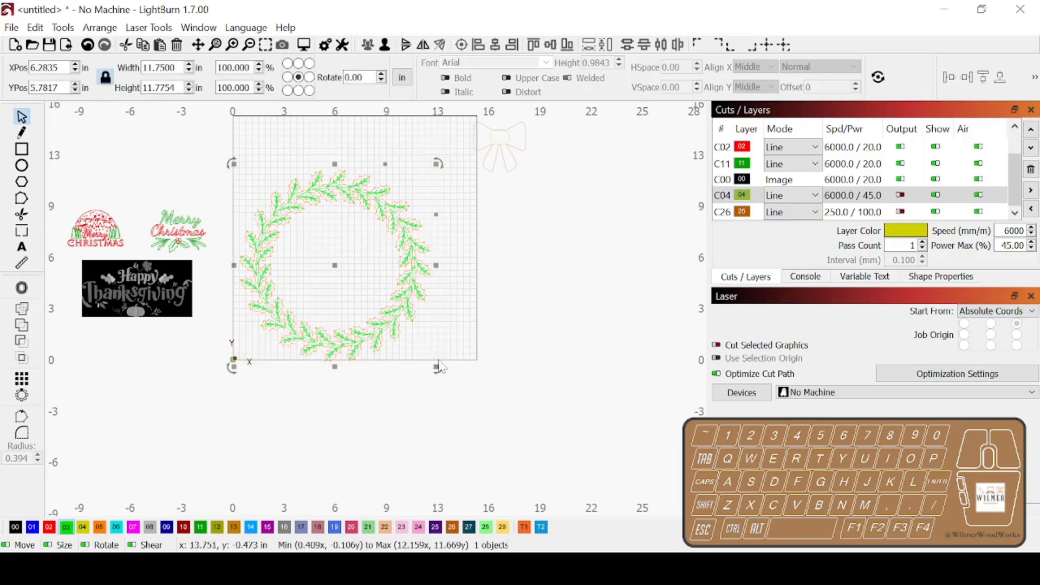
{"action": "left_click_drag", "start_coordinate": [399, 326], "coordinate": [394, 325]}
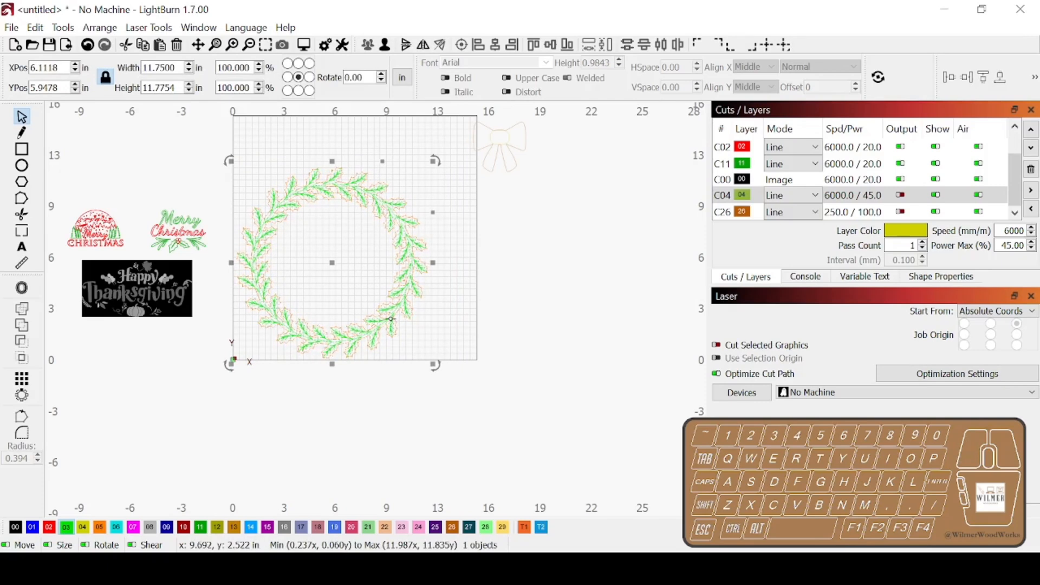
- Duplicate the wreath in place and shrink the copy about its centre to about 8.62 in wide, inside the larger wreath
{"action": "key", "text": "ctrl+d"}
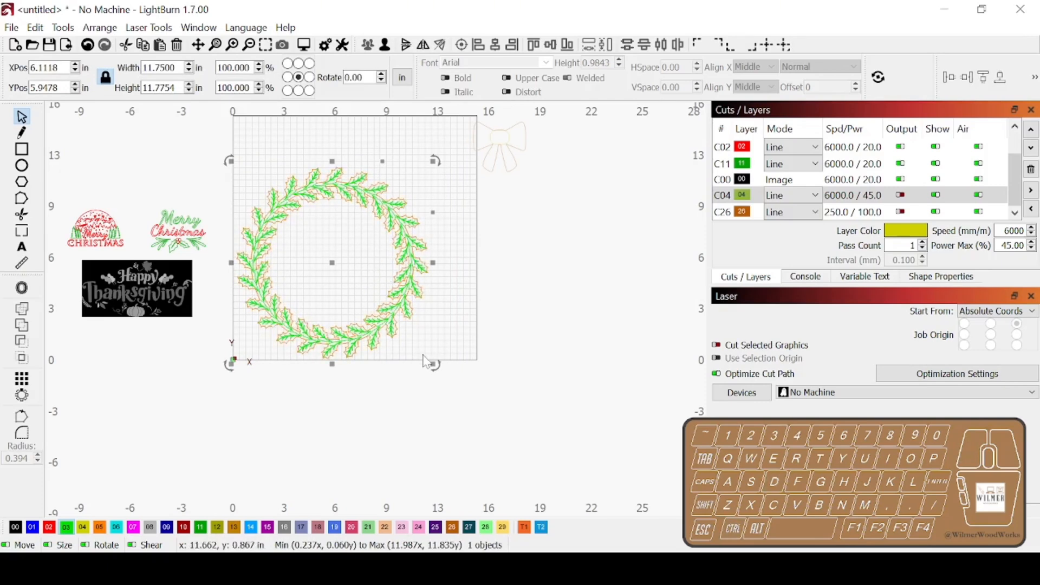
{"action": "left_click_drag", "start_coordinate": [435, 366], "coordinate": [407, 339]}
{"action": "scroll", "coordinate": [443, 249], "scroll_direction": "up", "scroll_amount": 5}
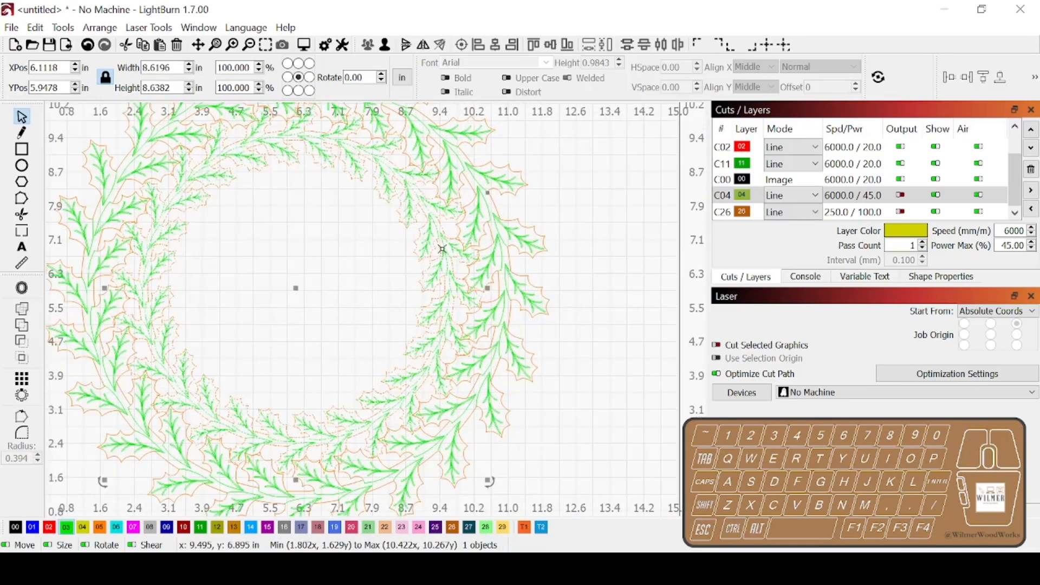
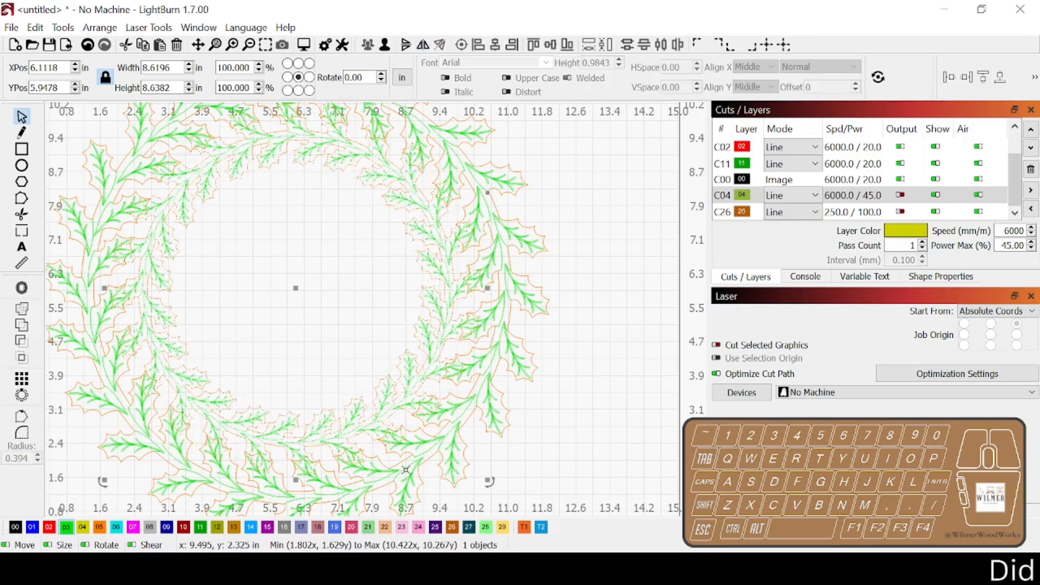
- Flip the inner wreath horizontally so its leaves run in the same direction as the outer wreath's
{"action": "left_click", "coordinate": [423, 45]}
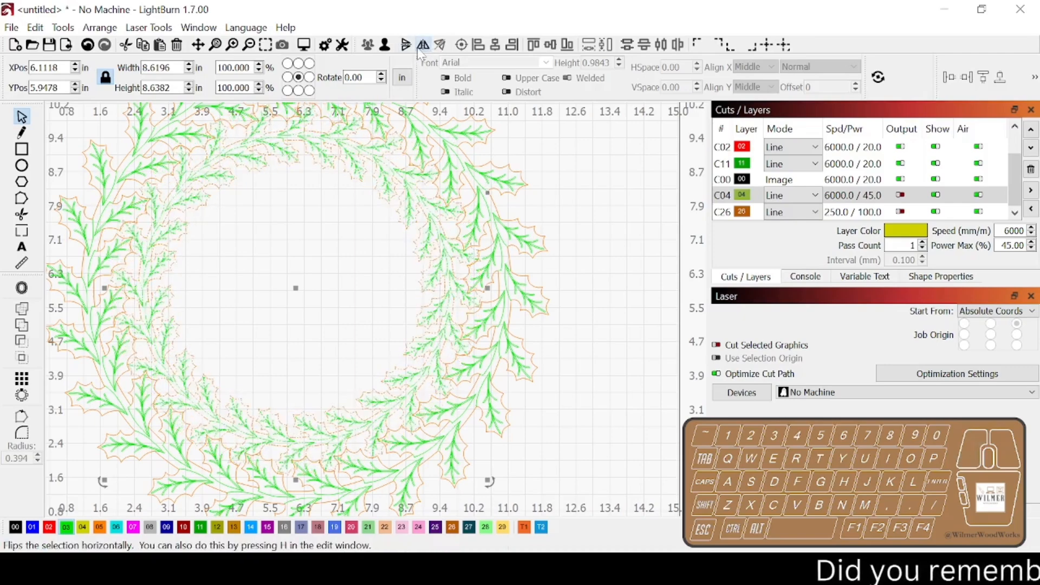
{"action": "left_click", "coordinate": [597, 351]}
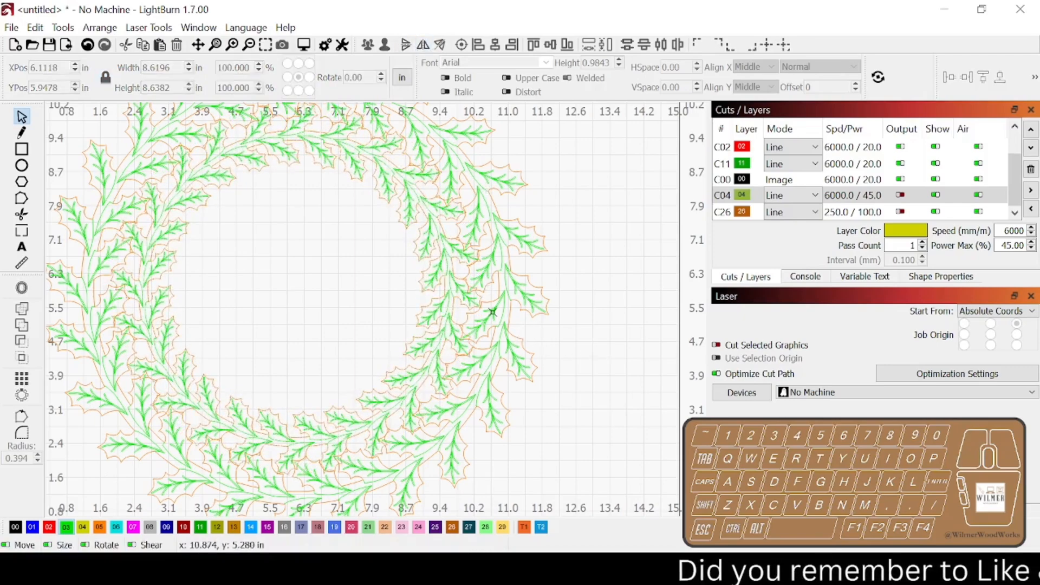
- Ungroup the inner wreath into its orange outline and green veins
{"action": "left_click", "coordinate": [450, 274]}
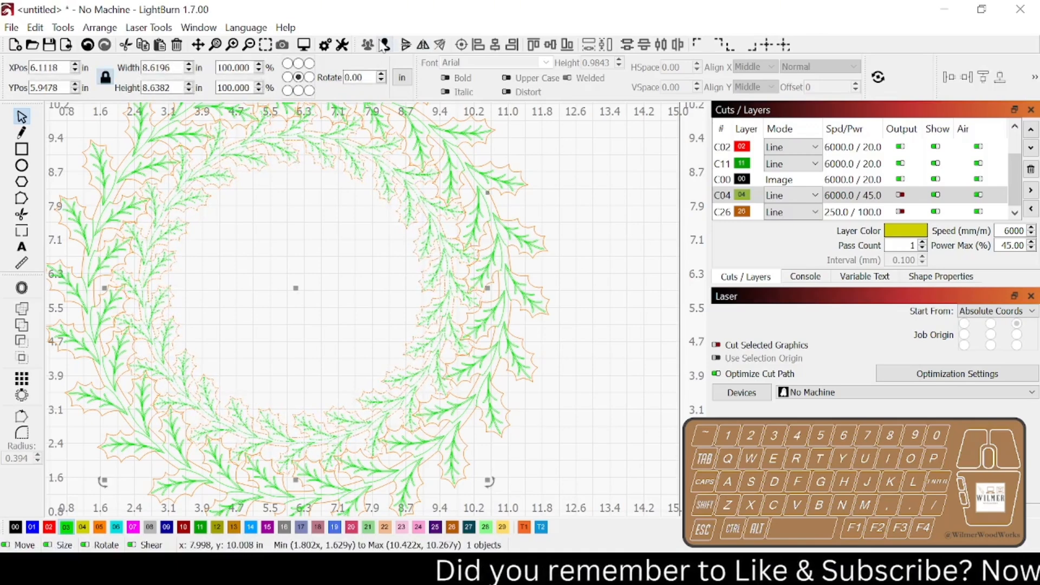
{"action": "key", "text": "ctrl+u"}
{"action": "left_click", "coordinate": [382, 259]}
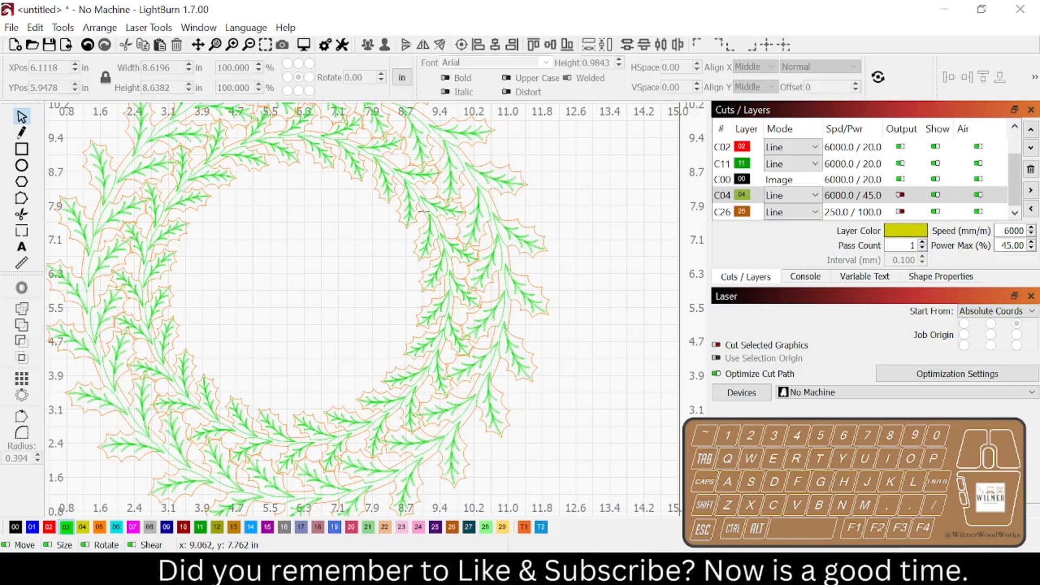
- Assign the inner wreath's green veins to the cyan layer C06
{"action": "left_click", "coordinate": [425, 212]}
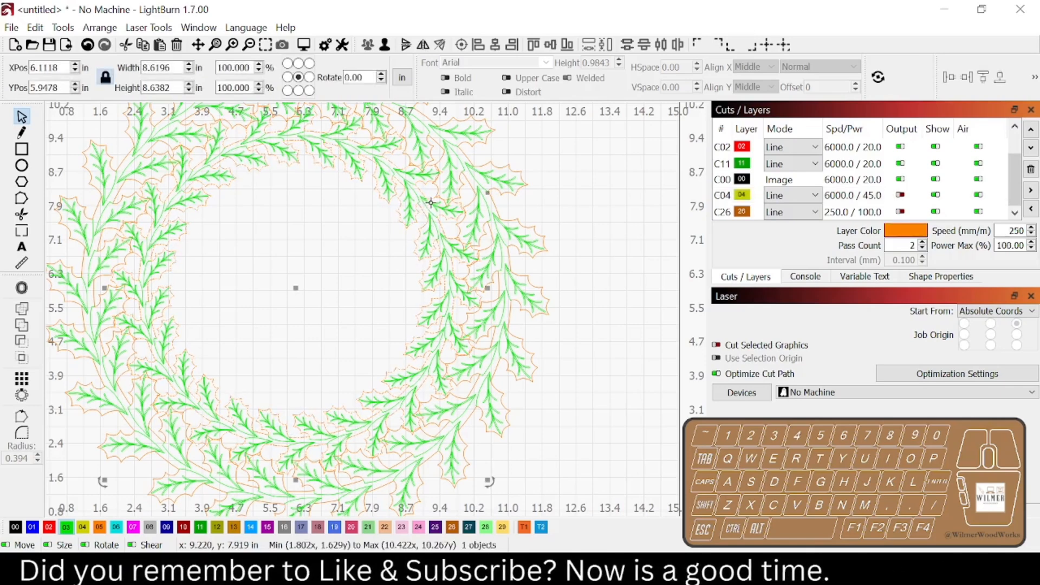
{"action": "left_click", "coordinate": [431, 219]}
{"action": "scroll", "coordinate": [753, 175], "scroll_direction": "up", "scroll_amount": 1}
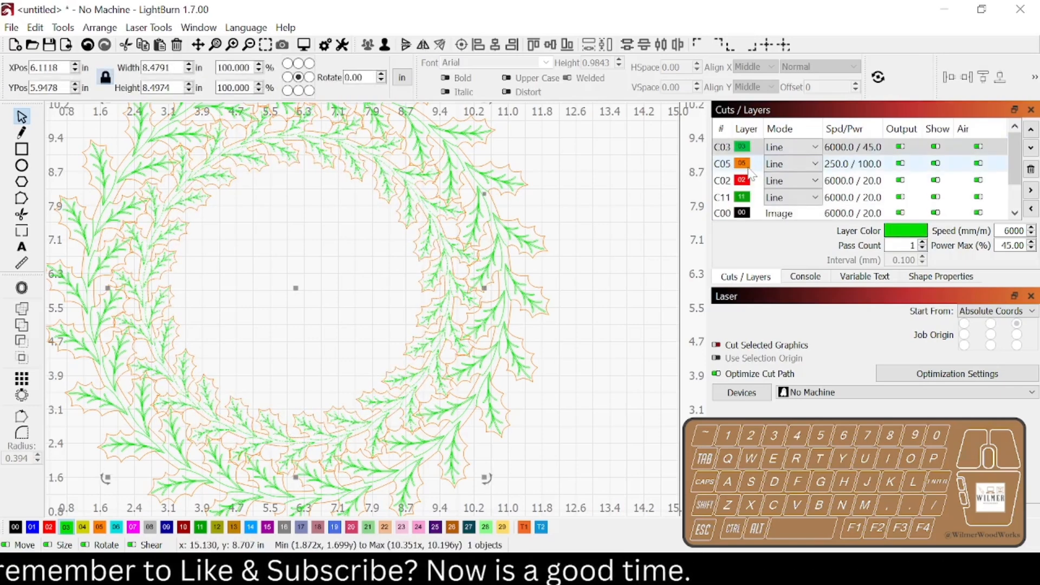
{"action": "scroll", "coordinate": [753, 174], "scroll_direction": "down", "scroll_amount": 1}
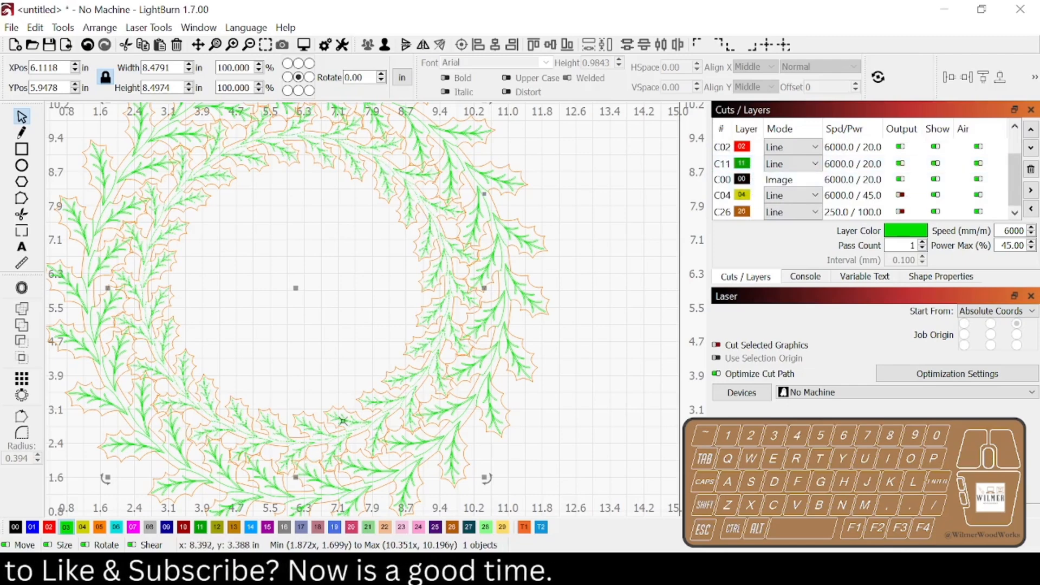
{"action": "left_click", "coordinate": [117, 529]}
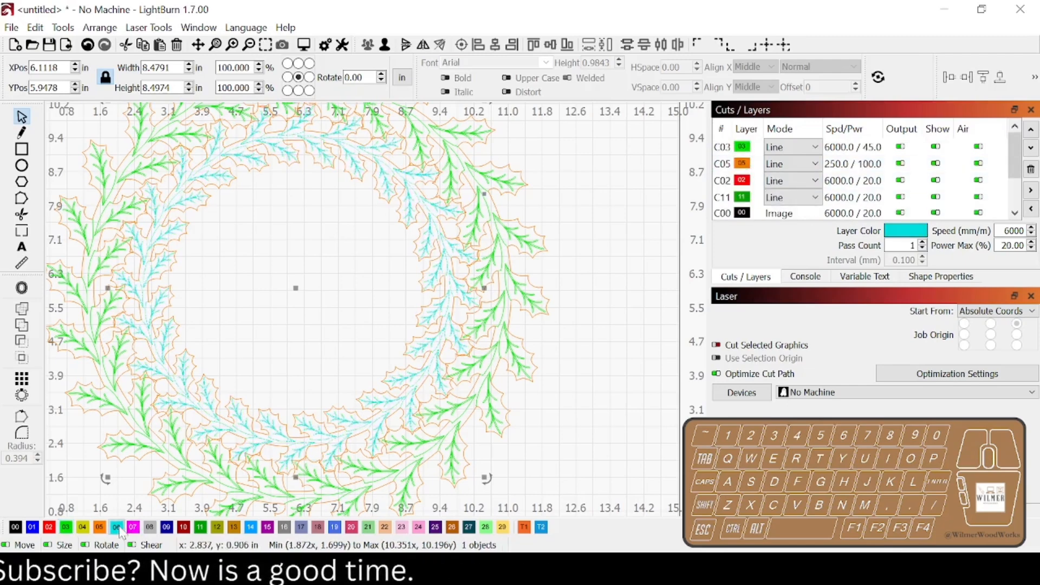
{"action": "left_click", "coordinate": [772, 181]}
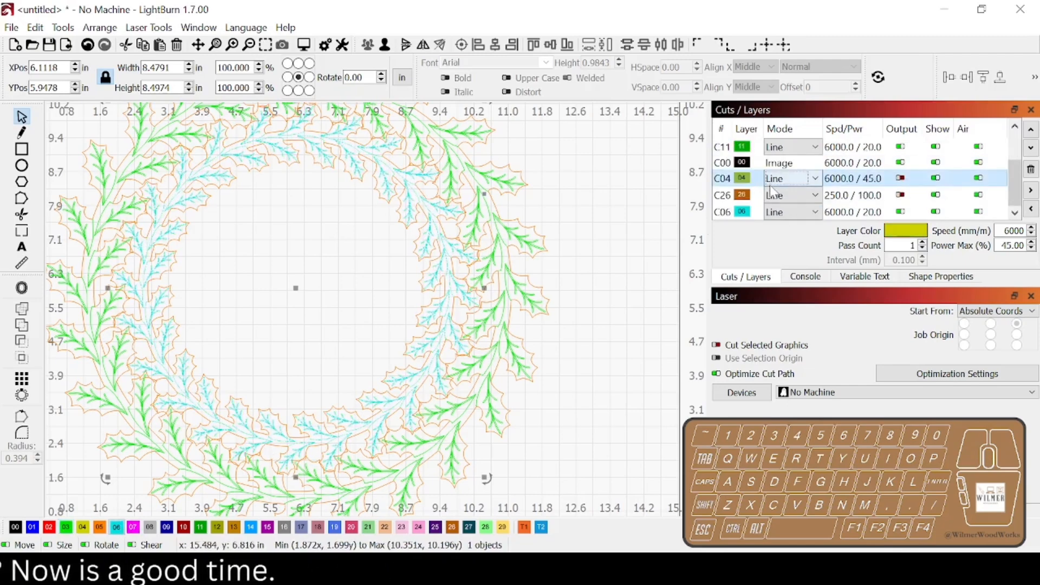
- Assign the inner wreath's orange outline to the magenta layer C07 and group it with its cyan veins
{"action": "left_click", "coordinate": [453, 261]}
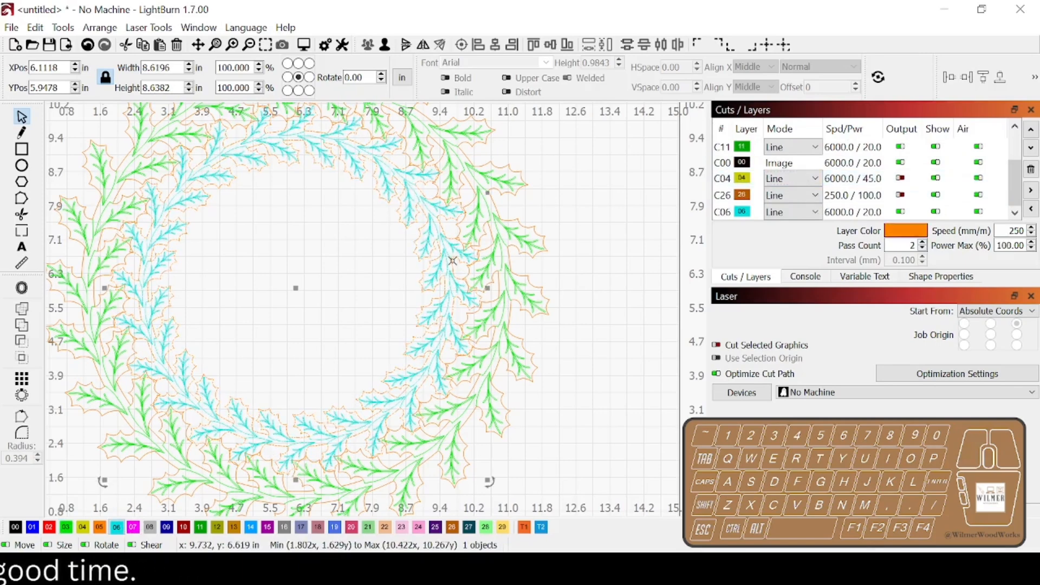
{"action": "left_click", "coordinate": [133, 528]}
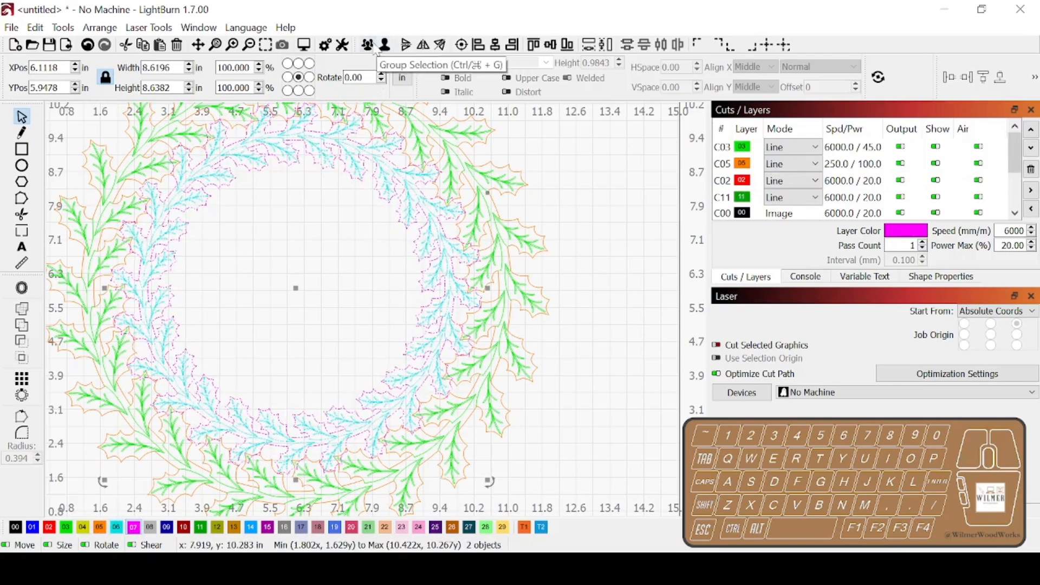
{"action": "left_click", "coordinate": [371, 47]}
{"action": "left_click", "coordinate": [370, 279]}
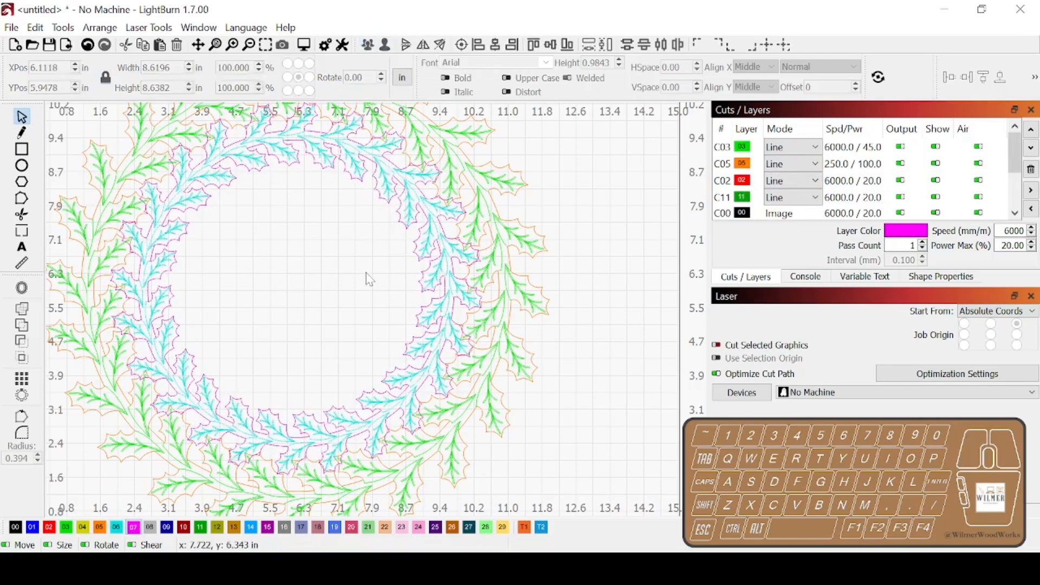
{"action": "scroll", "coordinate": [841, 199], "scroll_direction": "down", "scroll_amount": 2}
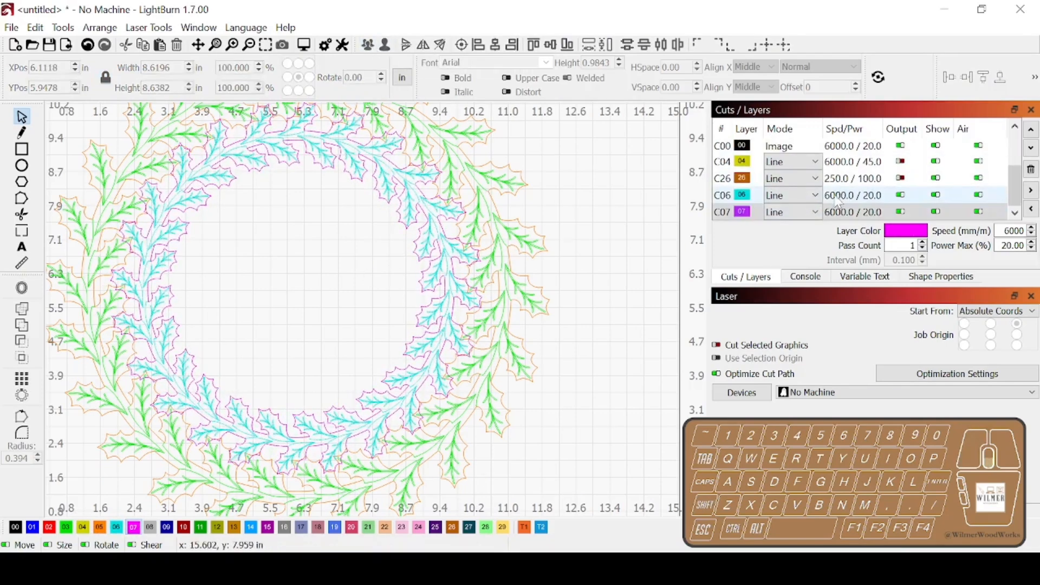
- Duplicate the magenta and cyan wreath in place and shrink the copy about its centre to about 6.41 in wide
{"action": "left_click", "coordinate": [448, 311]}
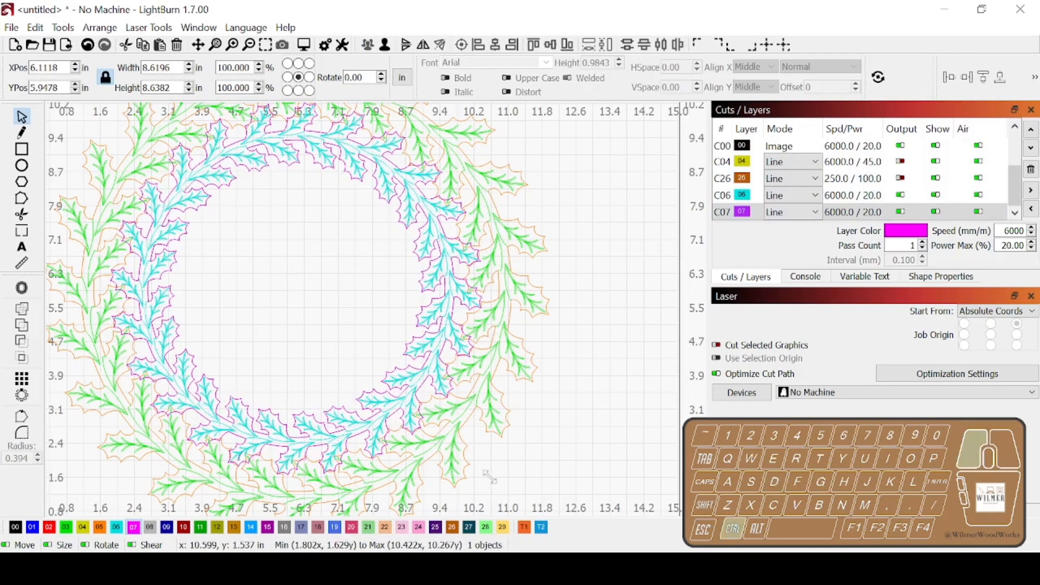
{"action": "left_click_drag", "start_coordinate": [467, 455], "coordinate": [452, 447]}
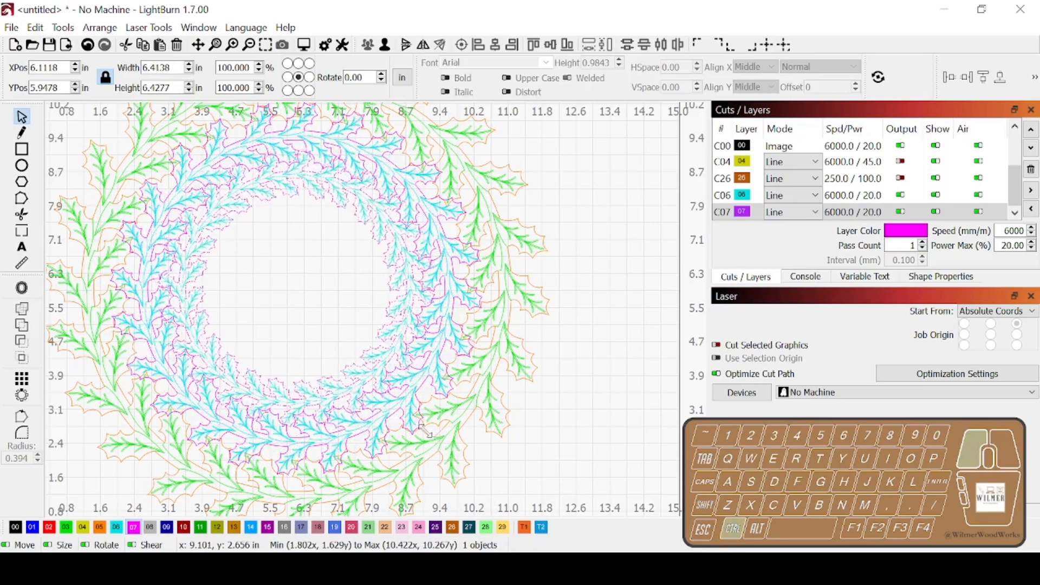
{"action": "left_click_drag", "start_coordinate": [423, 428], "coordinate": [425, 432]}
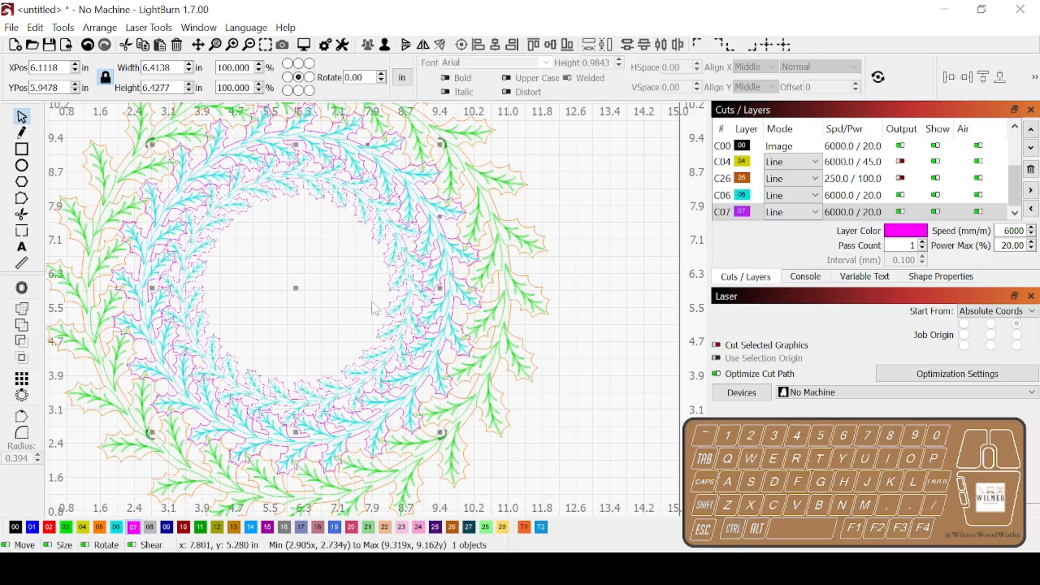
- Ungroup the smallest wreath and assign its veins to the grey layer C08
{"action": "left_click", "coordinate": [386, 45]}
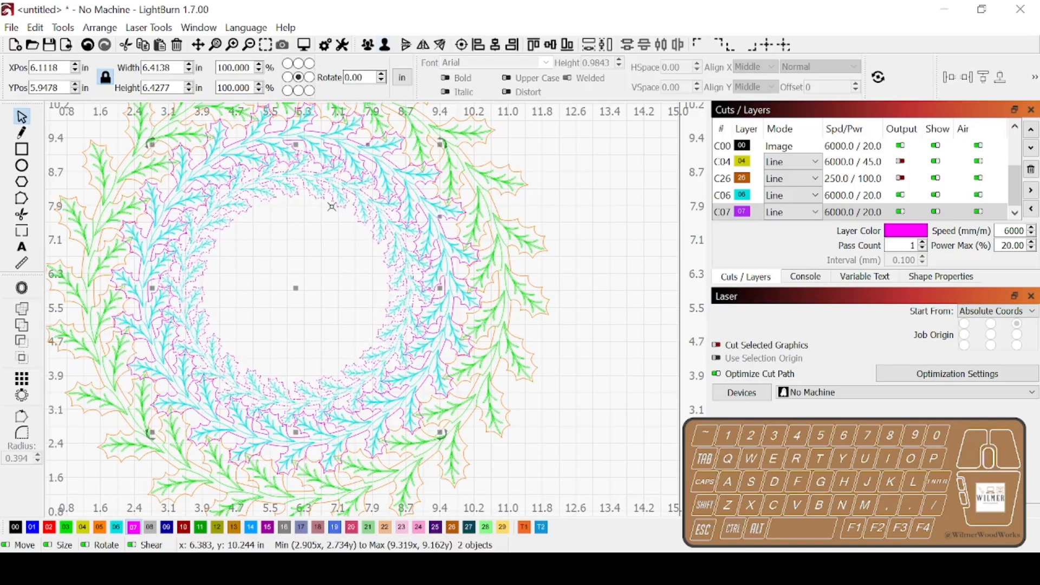
{"action": "left_click", "coordinate": [373, 228]}
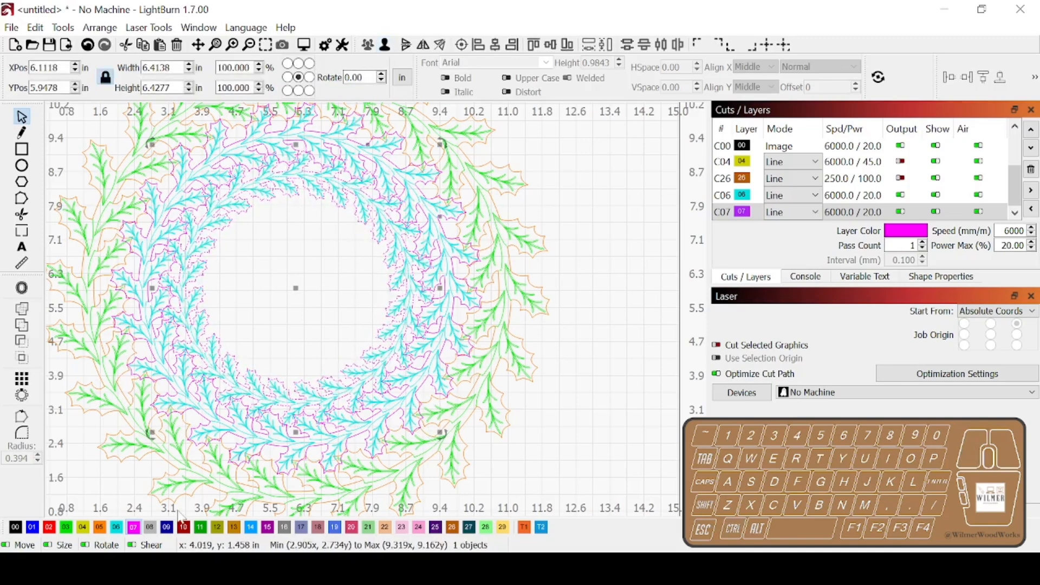
{"action": "left_click", "coordinate": [364, 374]}
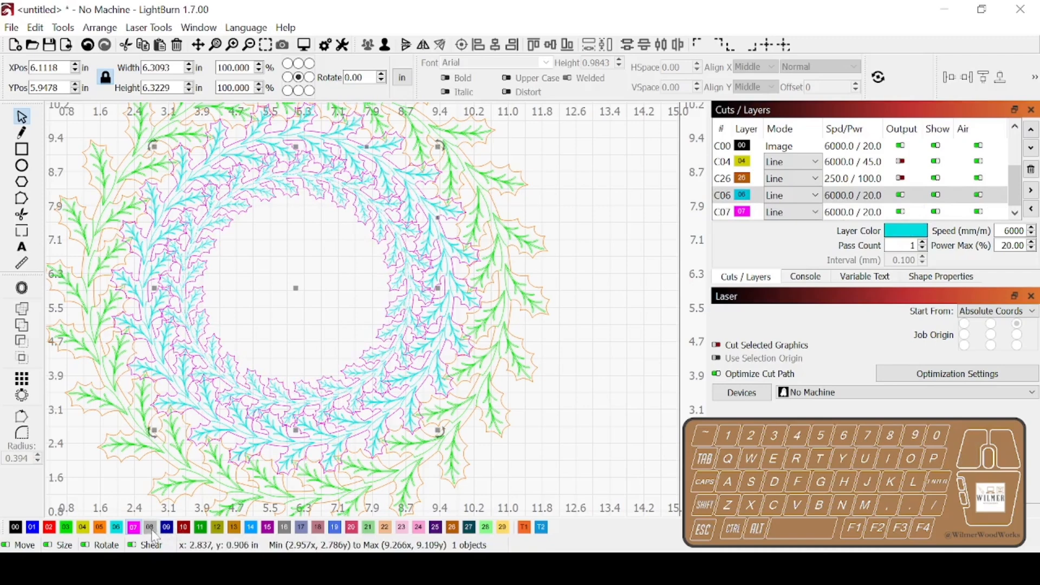
{"action": "left_click", "coordinate": [151, 528]}
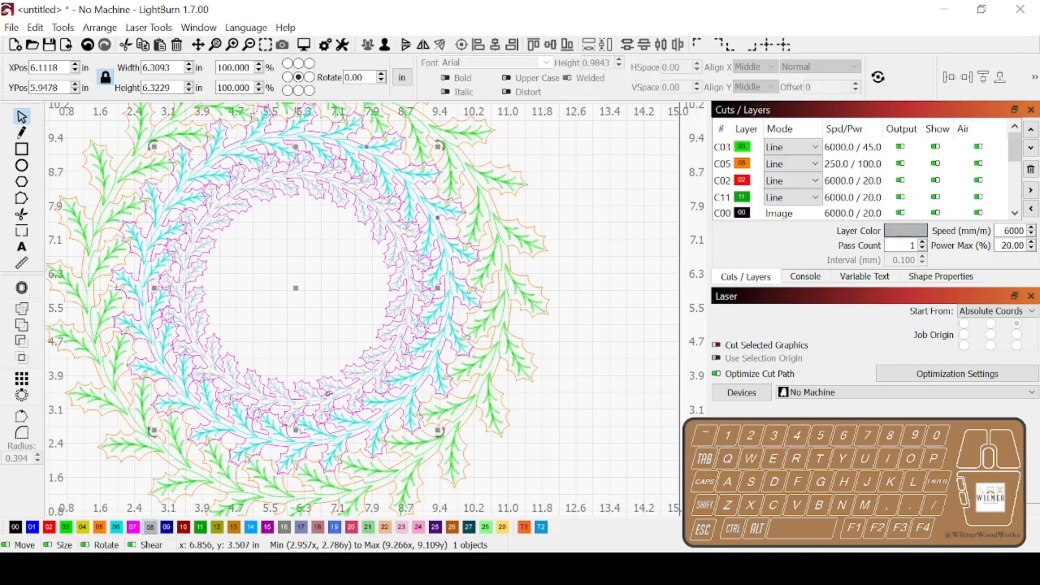
- Assign the smallest wreath's outline to the dark blue layer C09 and group it with its grey veins
{"action": "left_click", "coordinate": [339, 379]}
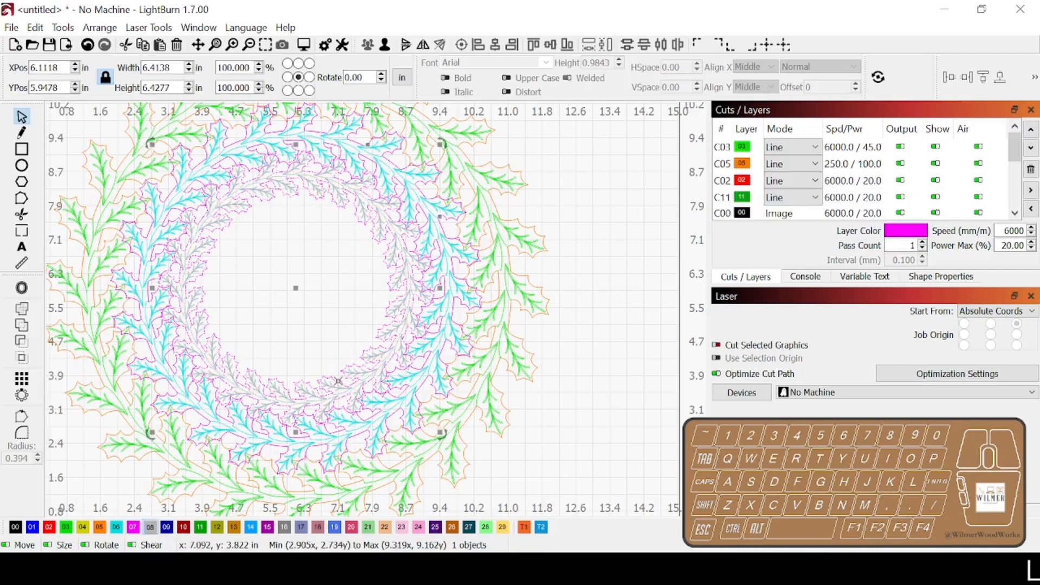
{"action": "left_click", "coordinate": [166, 527]}
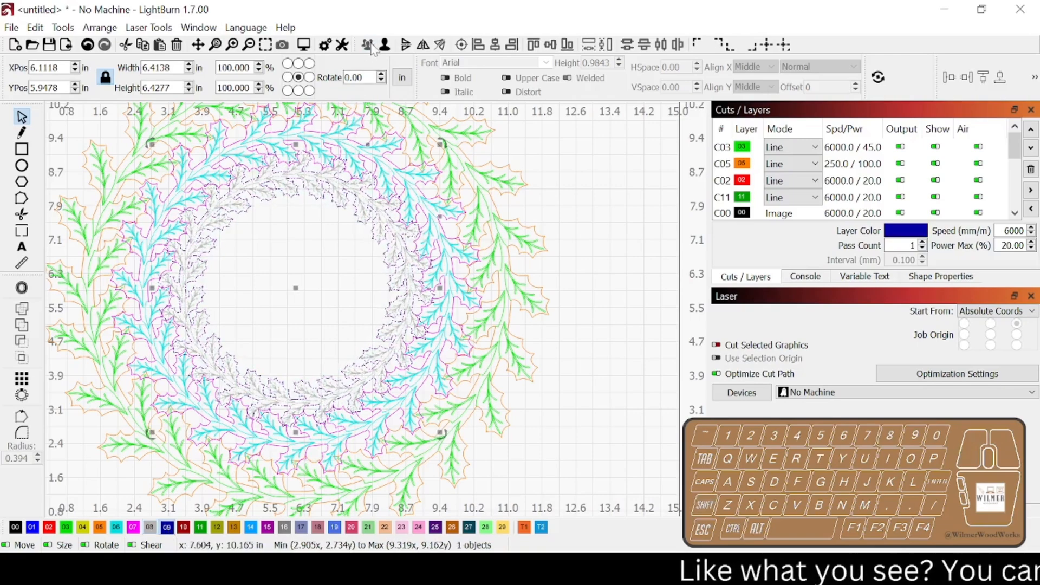
{"action": "left_click", "coordinate": [562, 246]}
- Add the text "Welcome" inside the smallest wreath and set its font to Arial Black
{"action": "scroll", "coordinate": [476, 345], "scroll_direction": "down", "scroll_amount": 3}
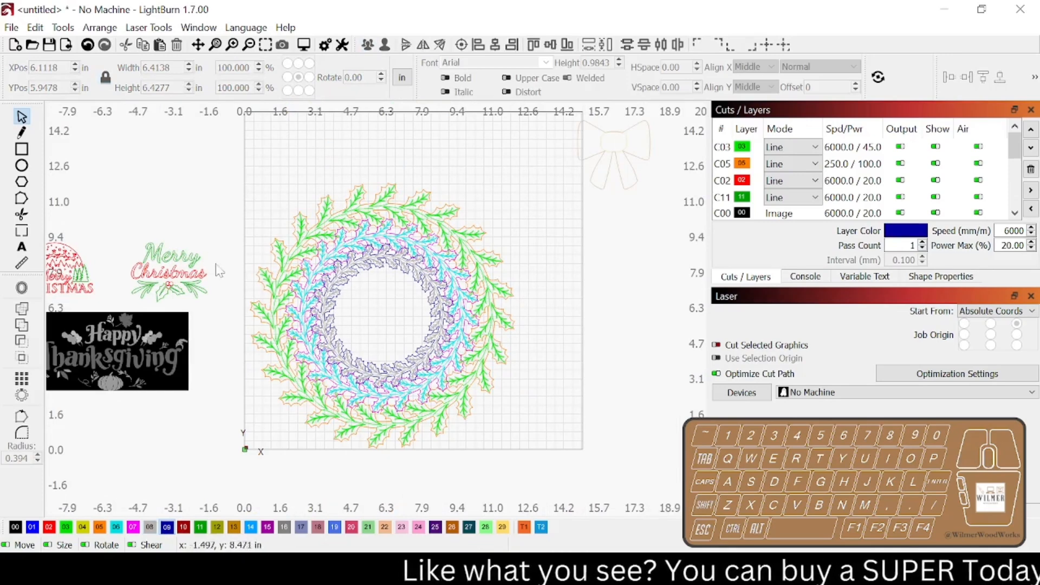
{"action": "scroll", "coordinate": [95, 311], "scroll_direction": "down", "scroll_amount": 3}
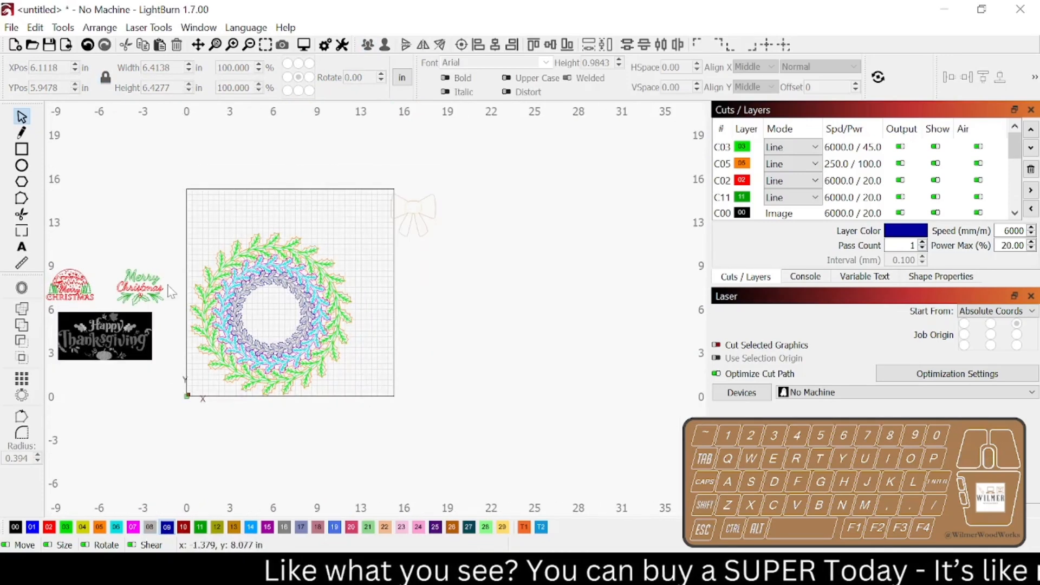
{"action": "scroll", "coordinate": [248, 337], "scroll_direction": "up", "scroll_amount": 2}
{"action": "scroll", "coordinate": [247, 338], "scroll_direction": "up", "scroll_amount": 1}
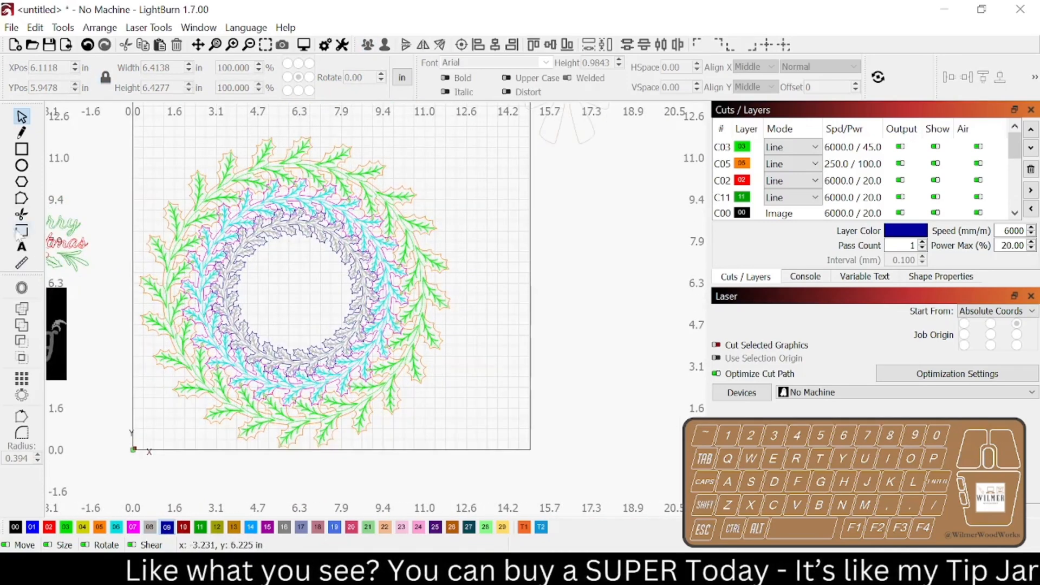
{"action": "left_click", "coordinate": [22, 247]}
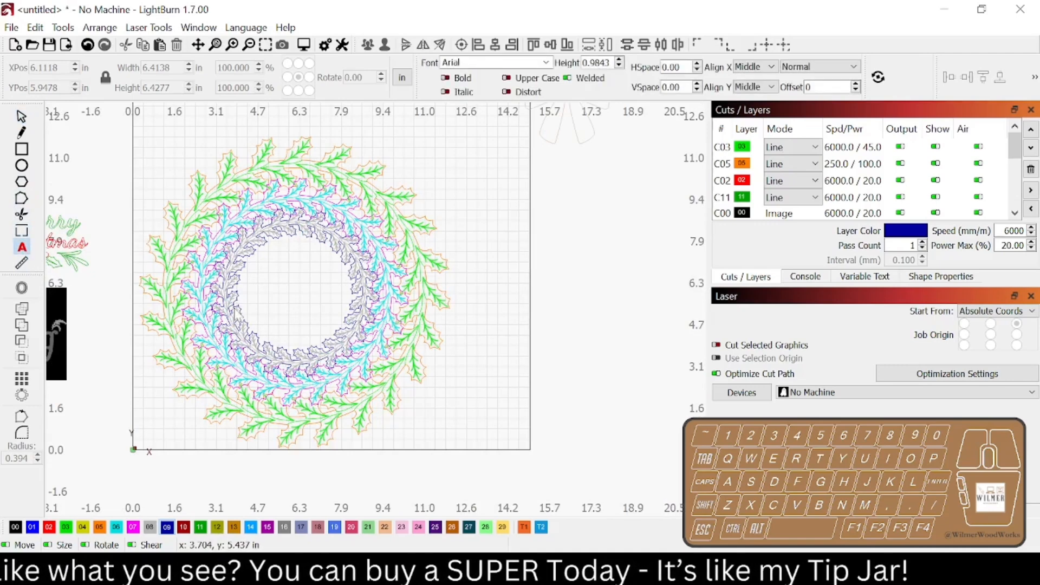
{"action": "left_click", "coordinate": [246, 305]}
{"action": "type", "text": "W"}
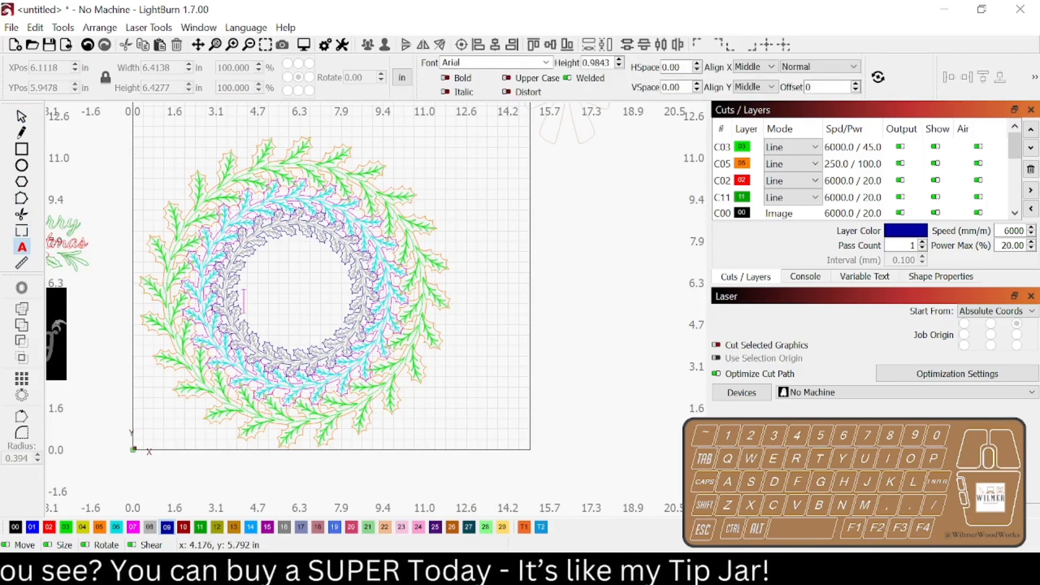
{"action": "type", "text": "elcome"}
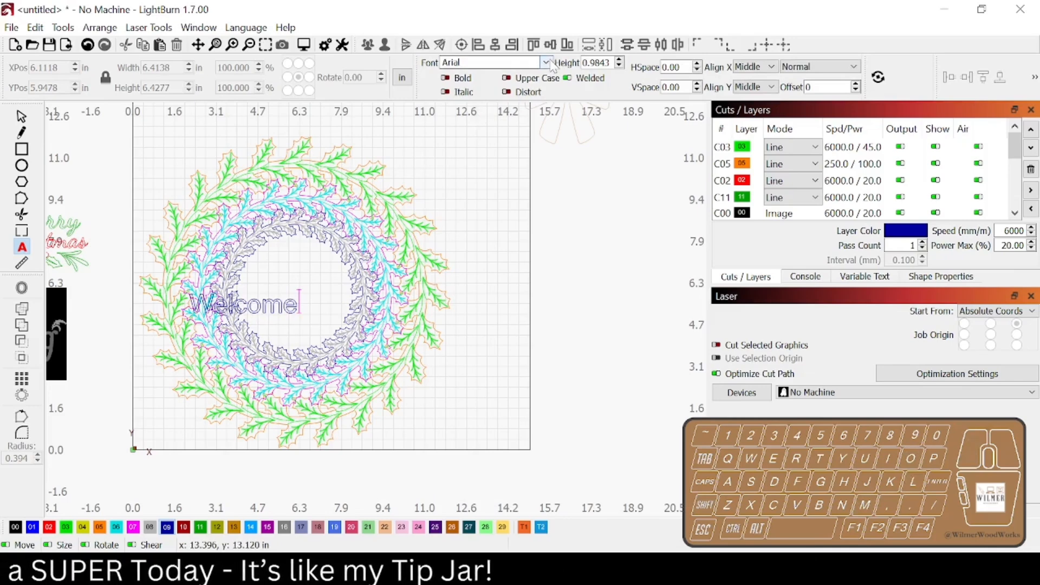
{"action": "left_click", "coordinate": [546, 62]}
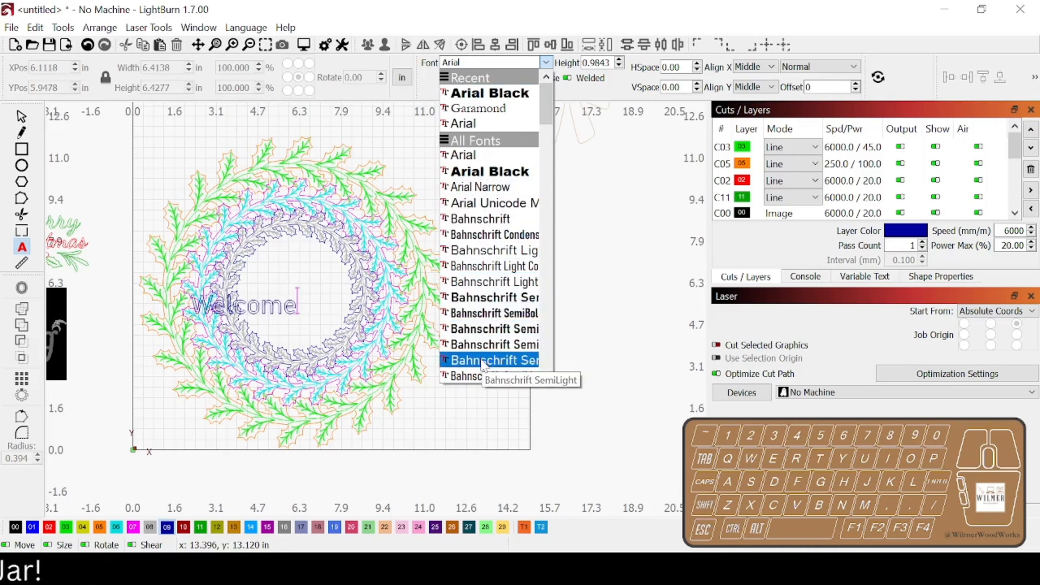
{"action": "left_click", "coordinate": [509, 99]}
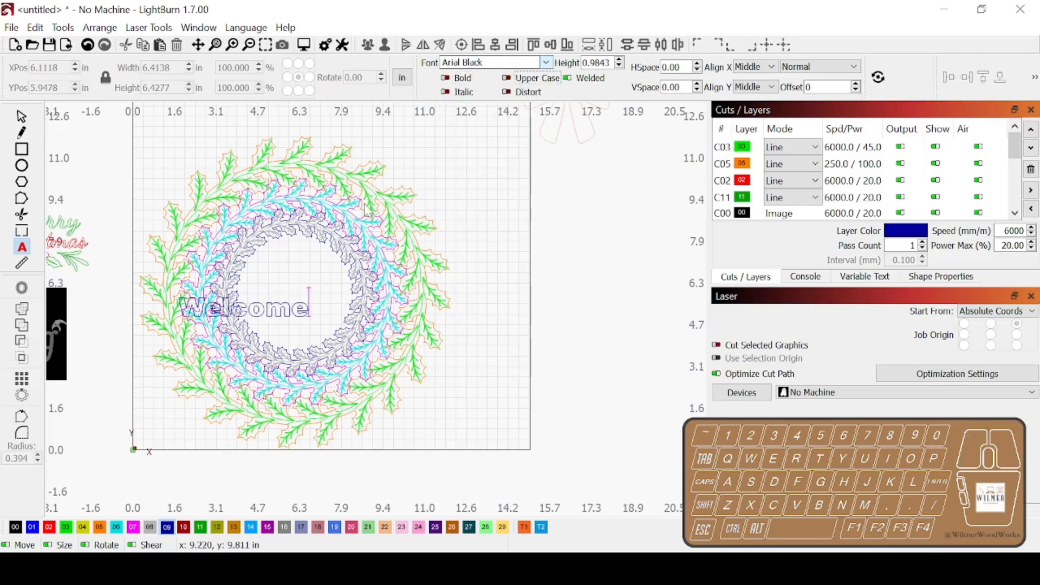
- Move the Welcome text to the middle of the wreaths and enlarge it to about 5.15 in wide
{"action": "left_click", "coordinate": [21, 116]}
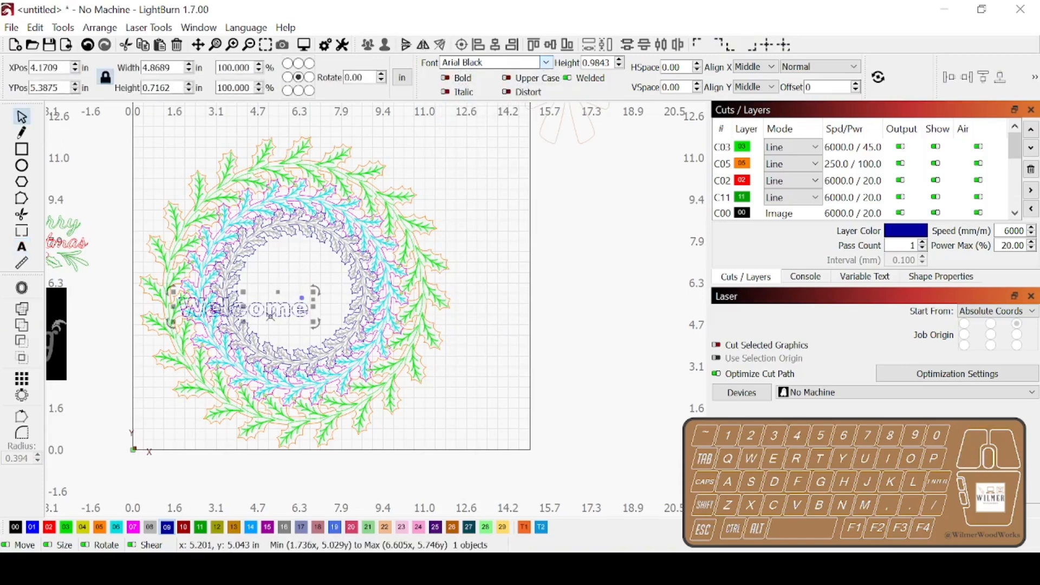
{"action": "left_click_drag", "start_coordinate": [271, 316], "coordinate": [318, 303]}
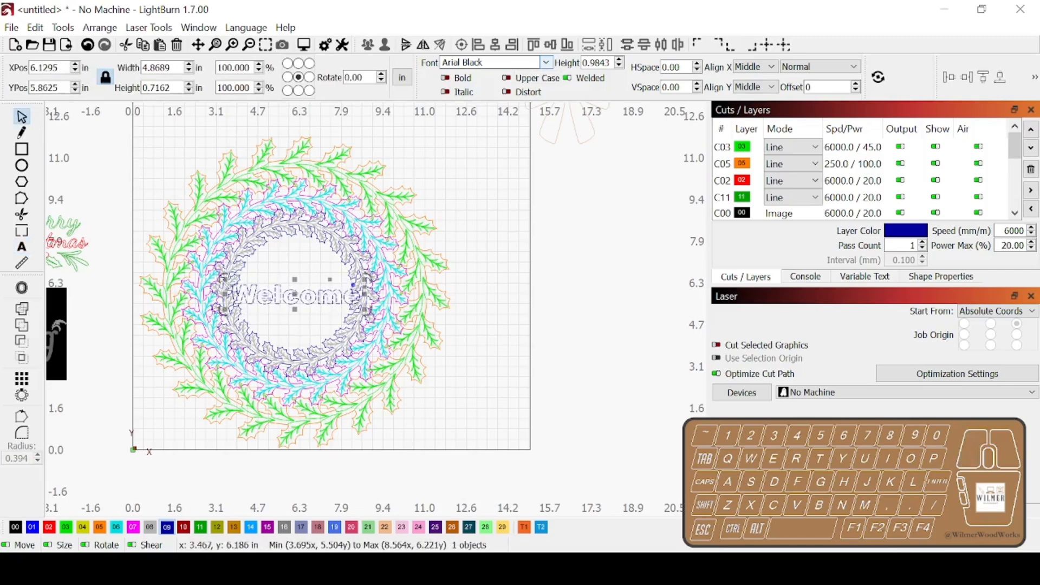
{"action": "left_click_drag", "start_coordinate": [361, 311], "coordinate": [368, 315]}
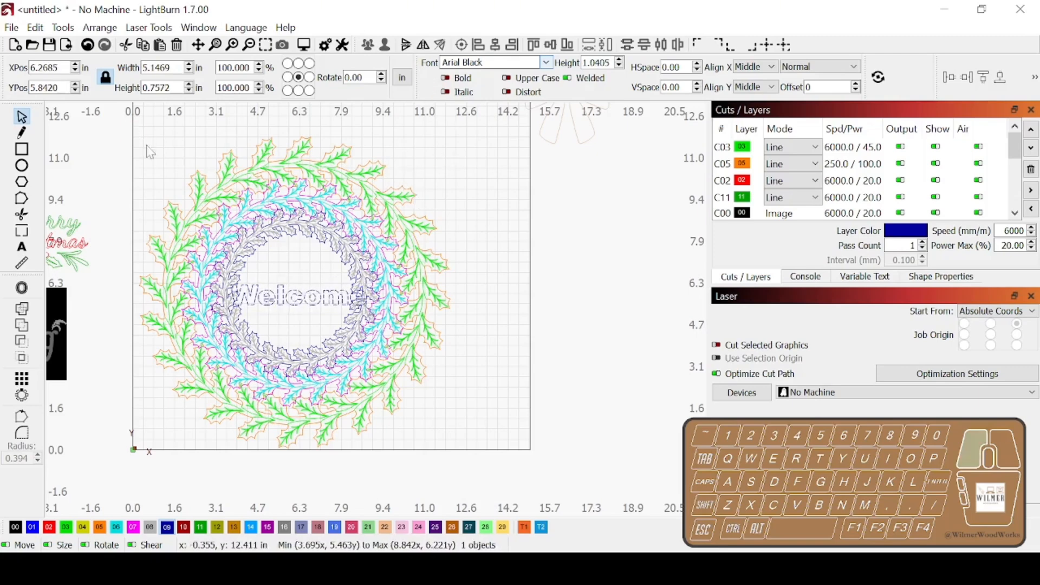
- Reposition the outer green wreath at about X 5.95, Y 5.98 in and lock it in place
{"action": "left_click_drag", "start_coordinate": [124, 122], "coordinate": [516, 486]}
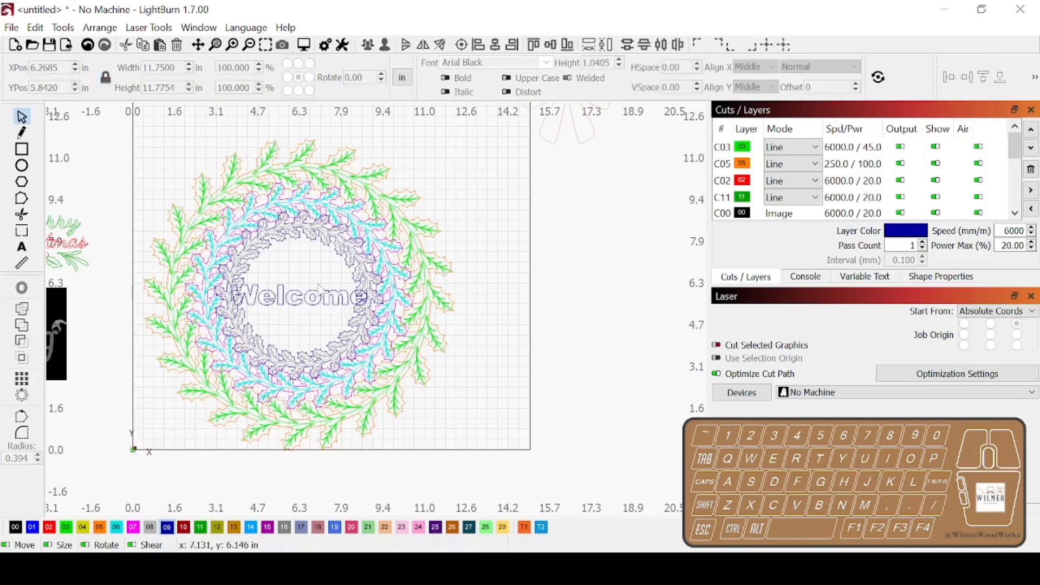
{"action": "left_click_drag", "start_coordinate": [331, 162], "coordinate": [320, 162]}
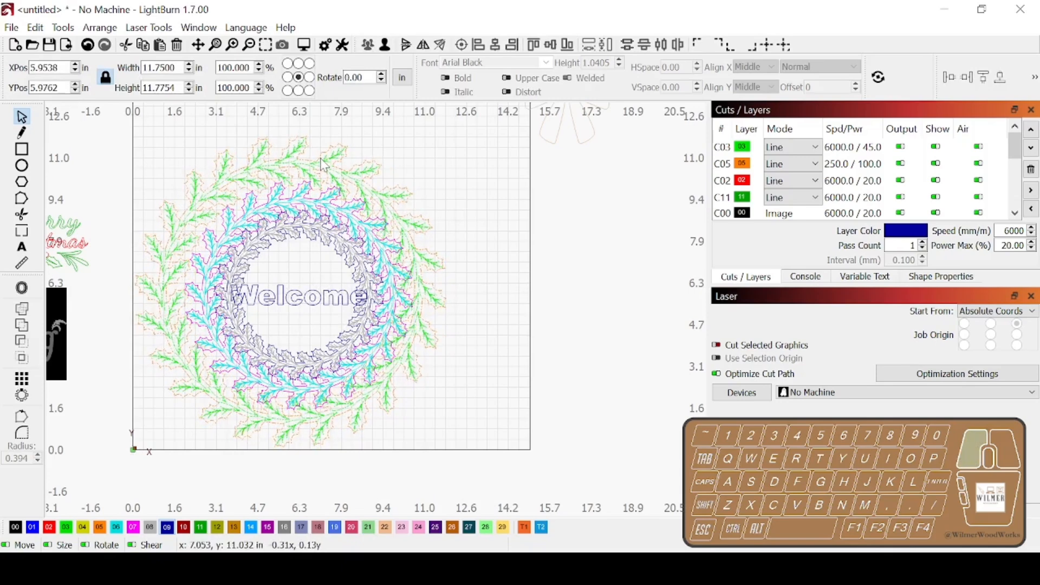
{"action": "right_click", "coordinate": [322, 162]}
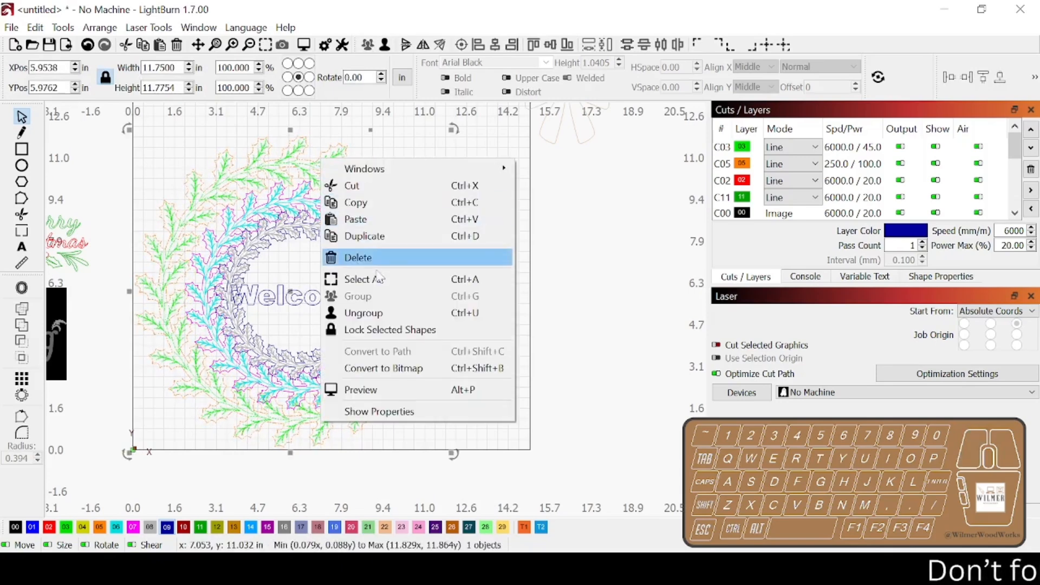
{"action": "left_click", "coordinate": [389, 329]}
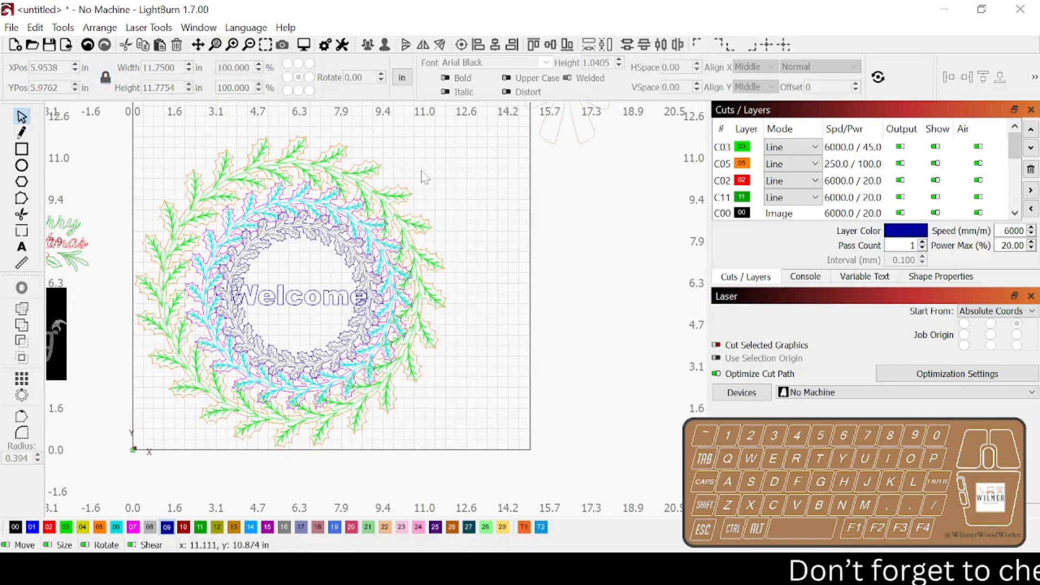
- Centre the two inner wreaths and the Welcome text on the locked outer wreath
{"action": "left_click", "coordinate": [401, 209]}
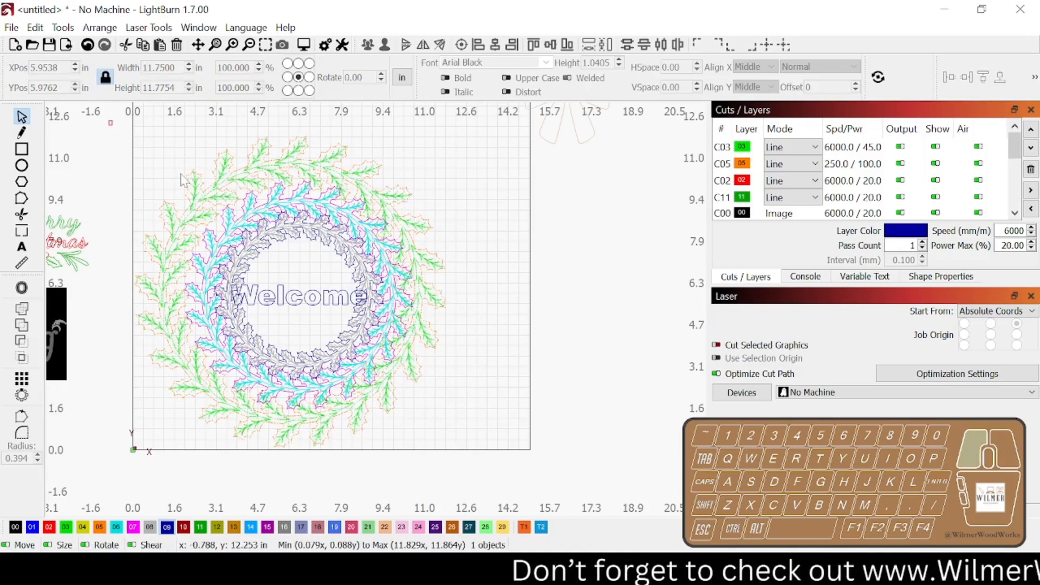
{"action": "left_click_drag", "start_coordinate": [109, 122], "coordinate": [517, 463]}
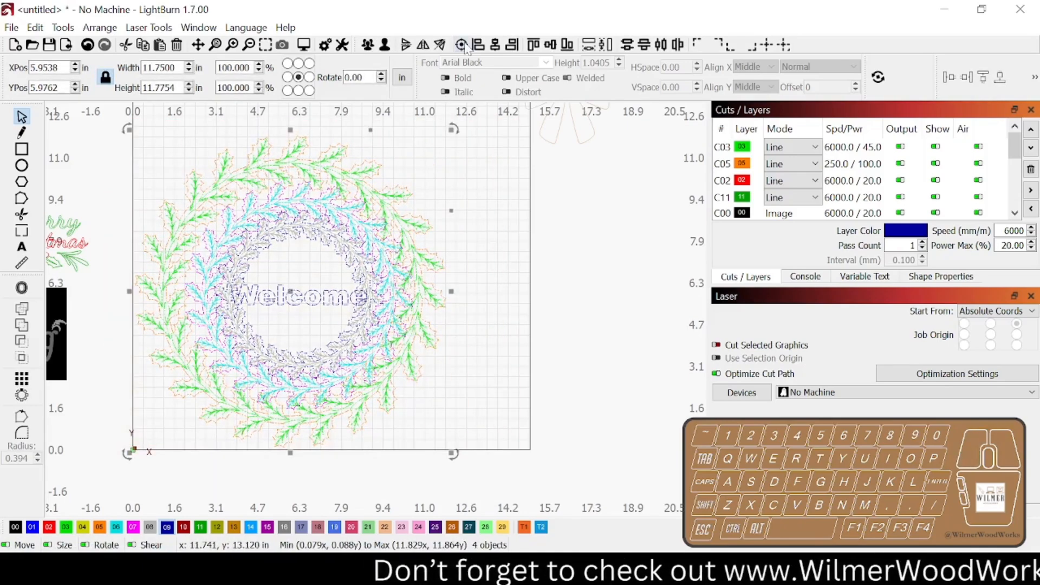
{"action": "left_click", "coordinate": [301, 272]}
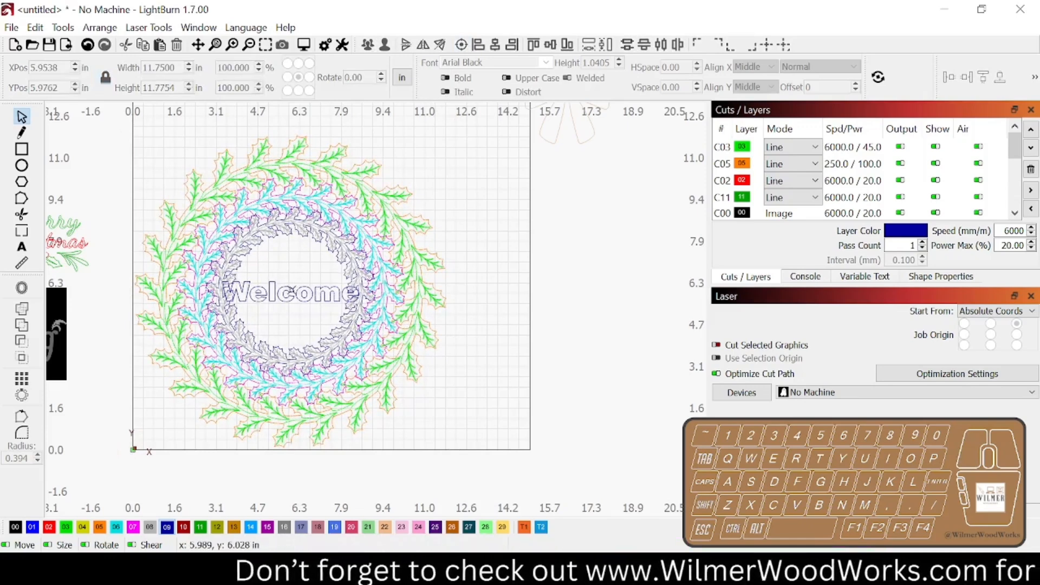
- Offset the Welcome text outward by 0.2690 in with round corners
{"action": "left_click", "coordinate": [291, 291]}
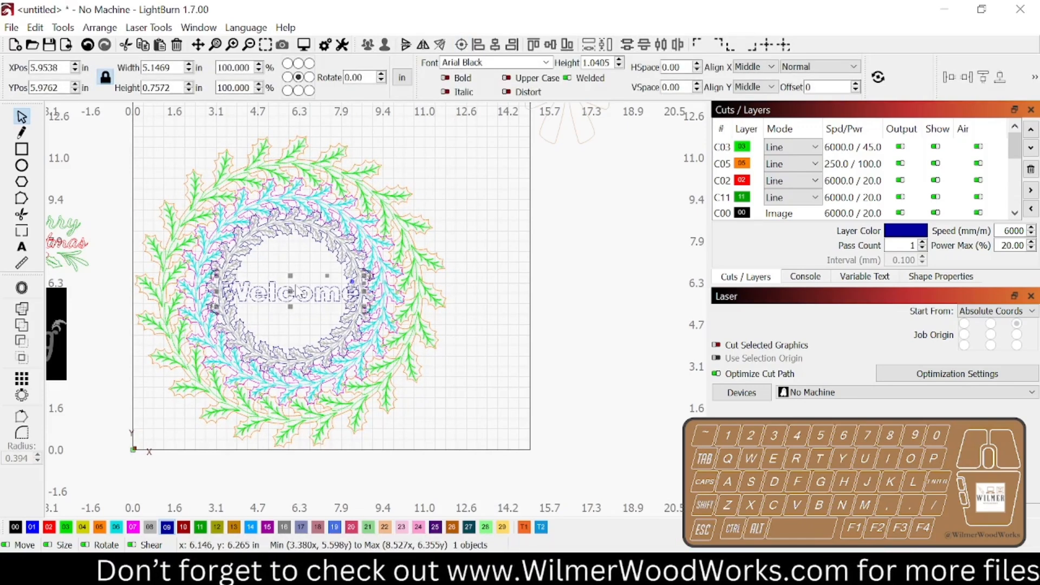
{"action": "left_click", "coordinate": [21, 288]}
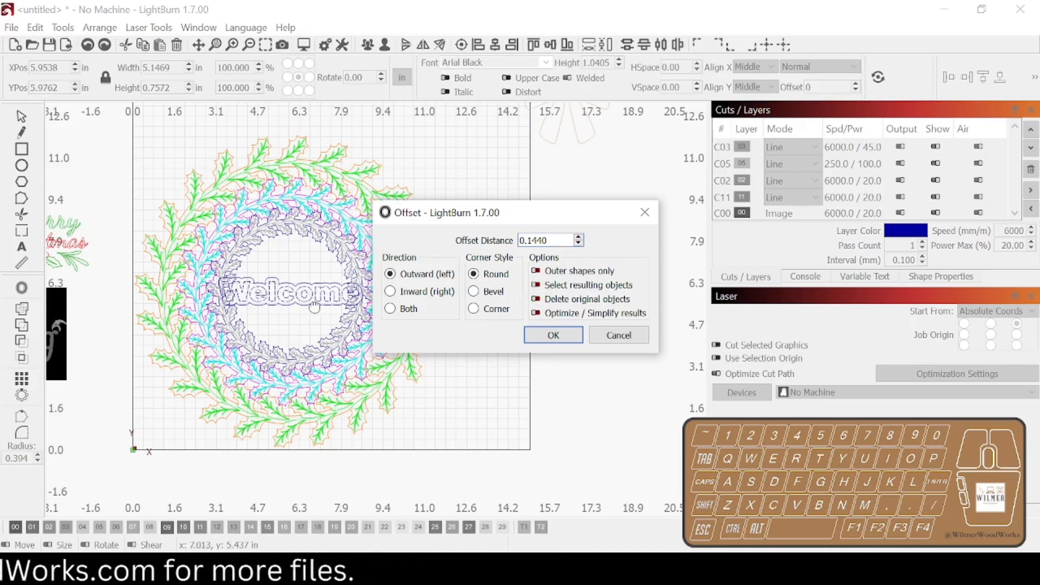
{"action": "scroll", "coordinate": [314, 308], "scroll_direction": "up", "scroll_amount": 5}
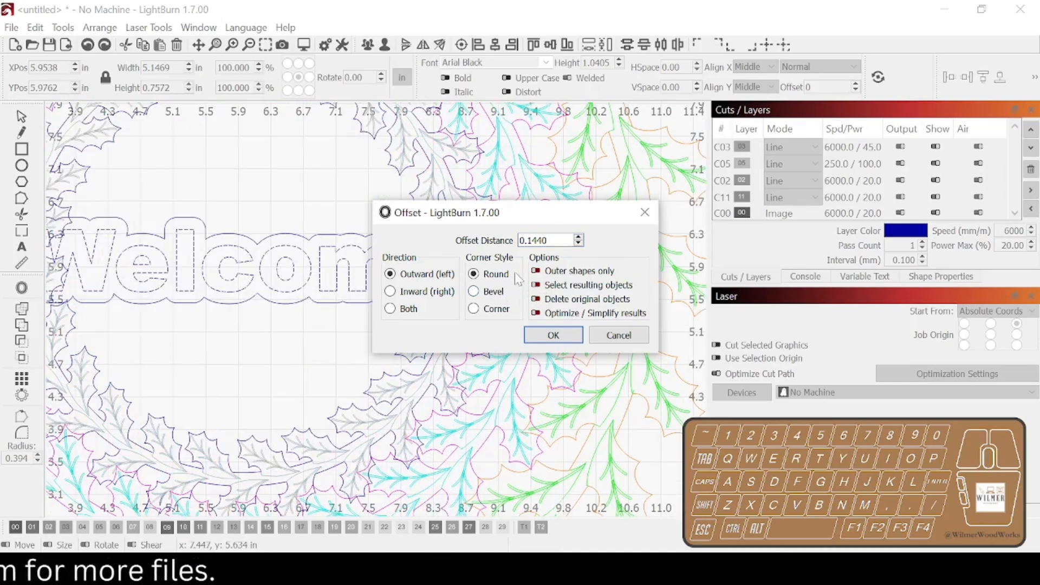
{"action": "left_click", "coordinate": [579, 237]}
{"action": "left_click", "coordinate": [579, 237]}
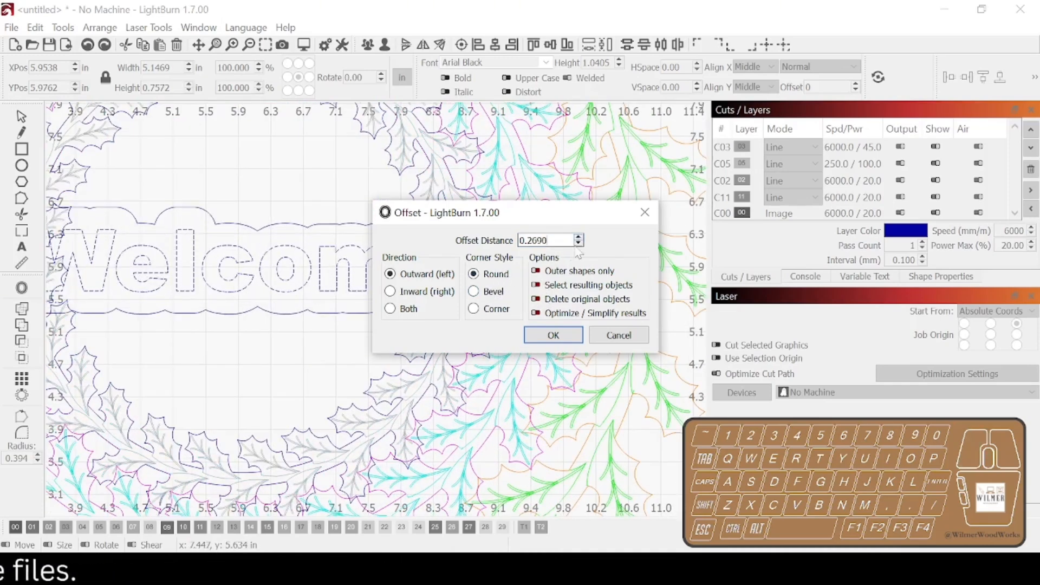
{"action": "left_click_drag", "start_coordinate": [509, 217], "coordinate": [344, 340]}
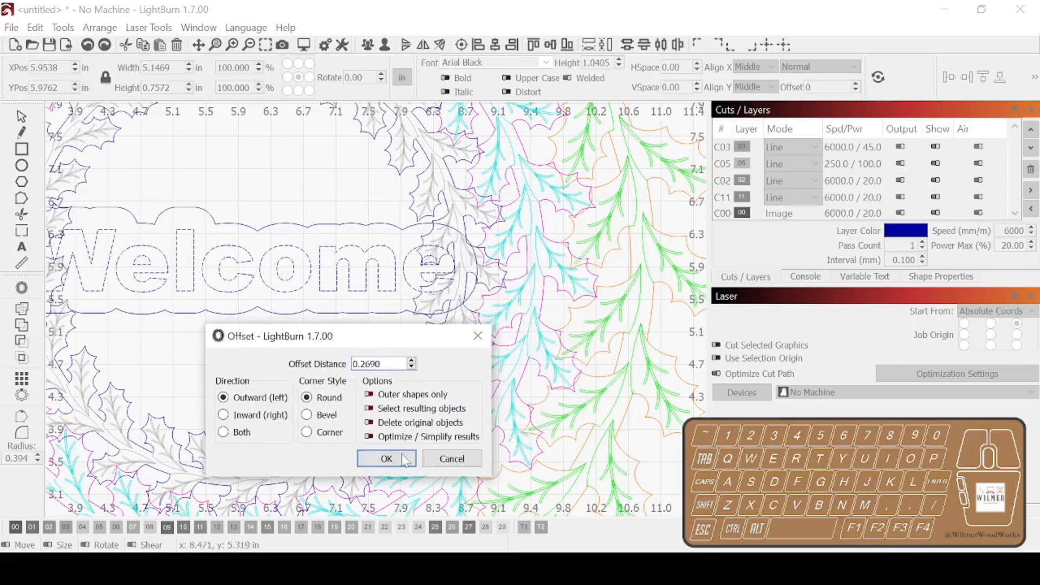
{"action": "left_click", "coordinate": [386, 459]}
- Assign the Welcome text to layer 10 and its offset outline to layer 11
{"action": "scroll", "coordinate": [325, 341], "scroll_direction": "down", "scroll_amount": 3}
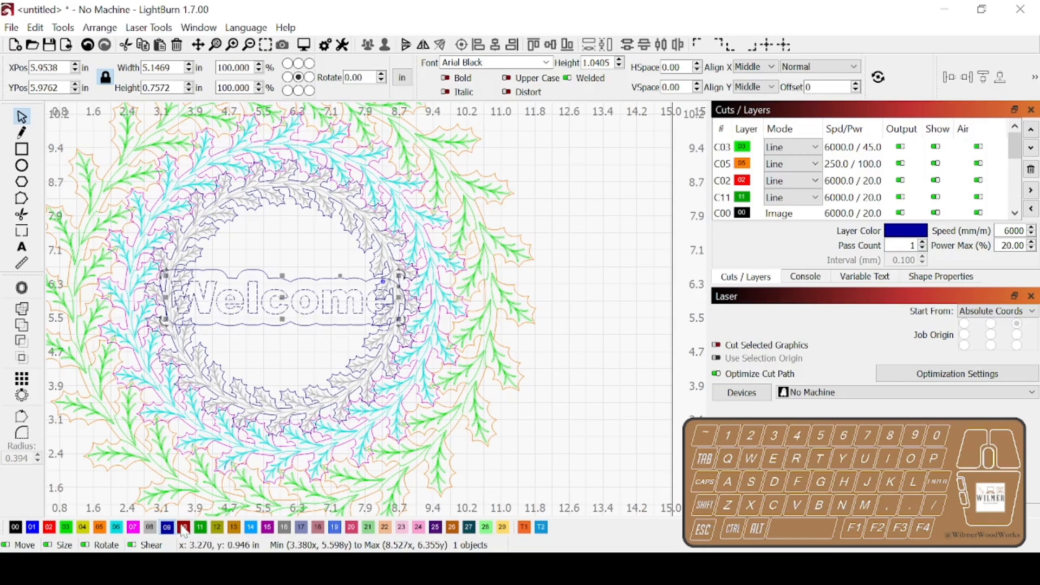
{"action": "left_click", "coordinate": [267, 324]}
{"action": "left_click", "coordinate": [202, 528]}
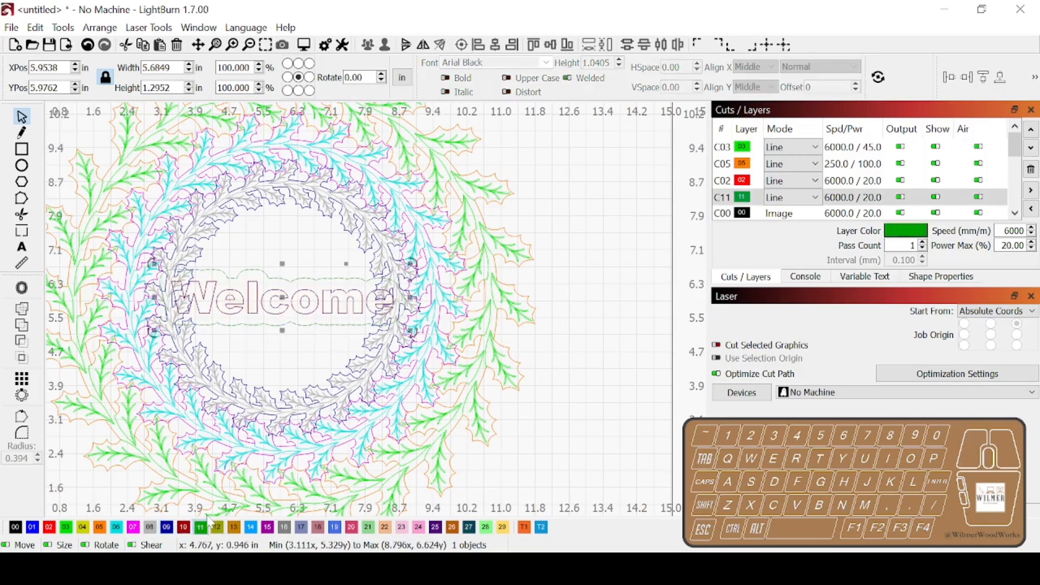
- Set the Welcome text's layer C10 to Fill mode with a maximum power of 45%
{"action": "left_click", "coordinate": [274, 313]}
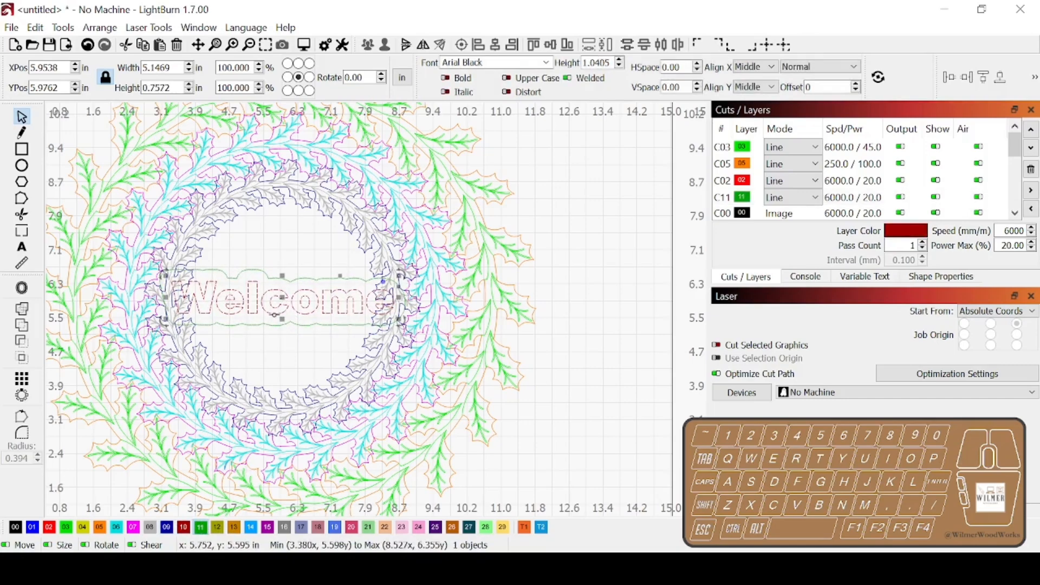
{"action": "scroll", "coordinate": [845, 206], "scroll_direction": "down", "scroll_amount": 5}
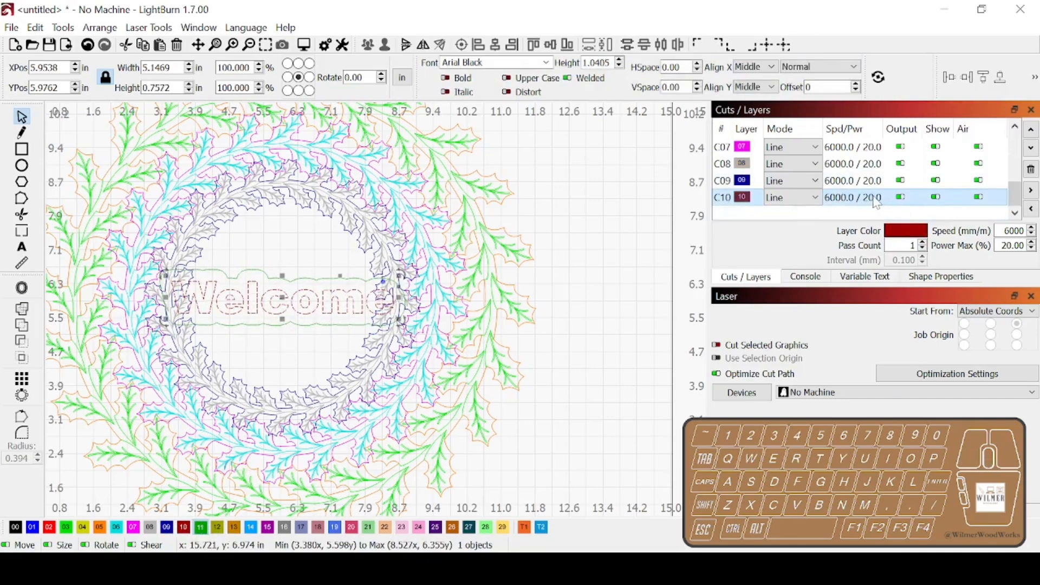
{"action": "double_click", "coordinate": [877, 199]}
{"action": "left_click", "coordinate": [696, 41]}
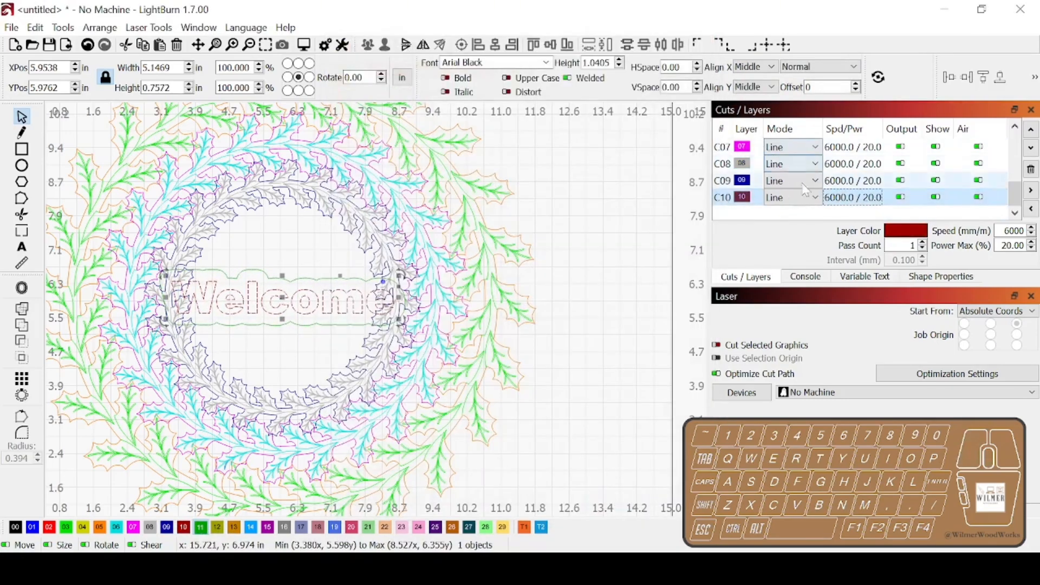
{"action": "left_click", "coordinate": [791, 197]}
{"action": "left_click", "coordinate": [785, 213]}
{"action": "double_click", "coordinate": [830, 199]}
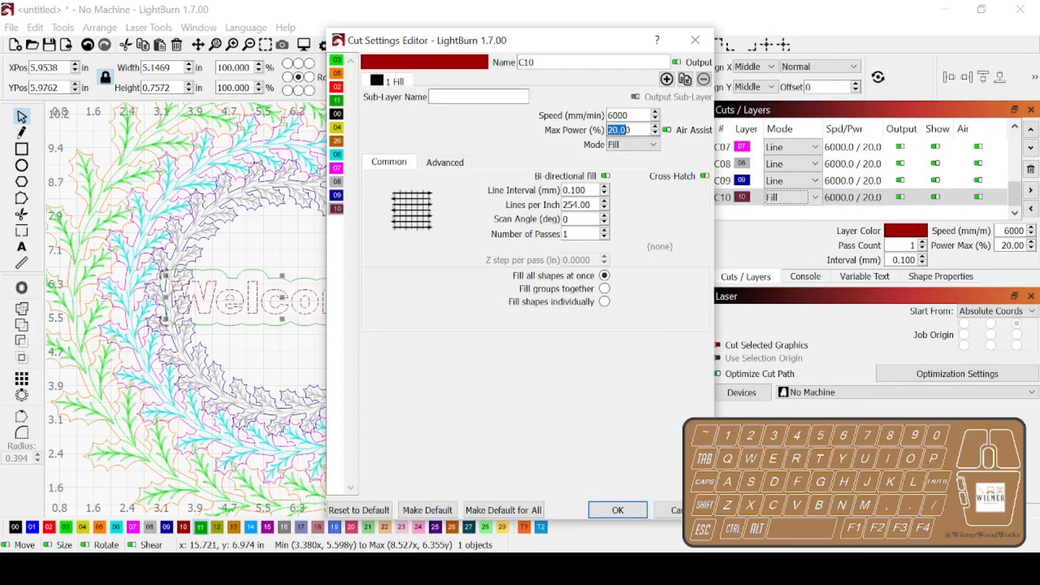
{"action": "type", "text": "45"}
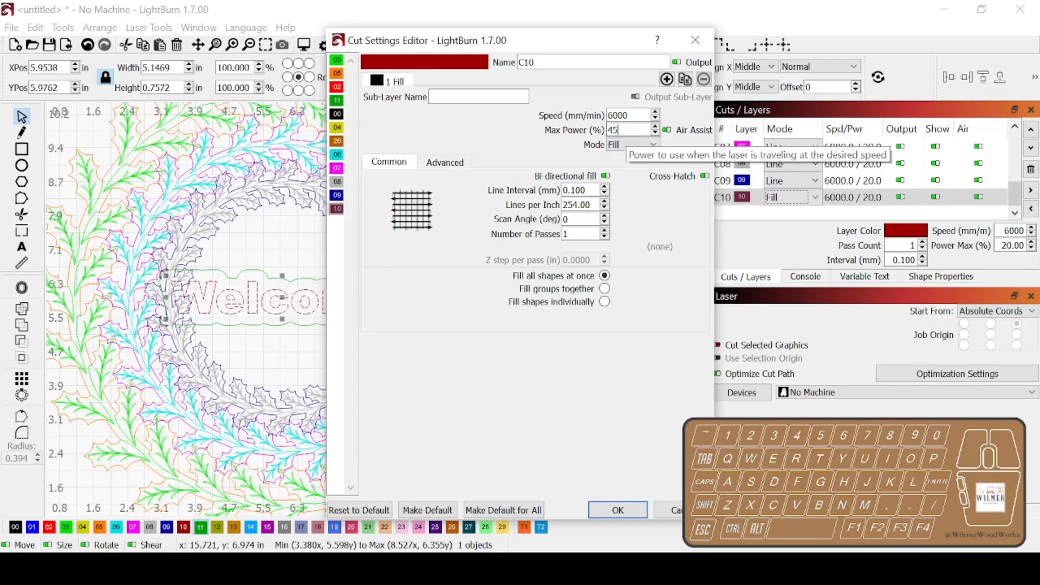
{"action": "key", "text": "Tab"}
{"action": "left_click", "coordinate": [633, 514]}
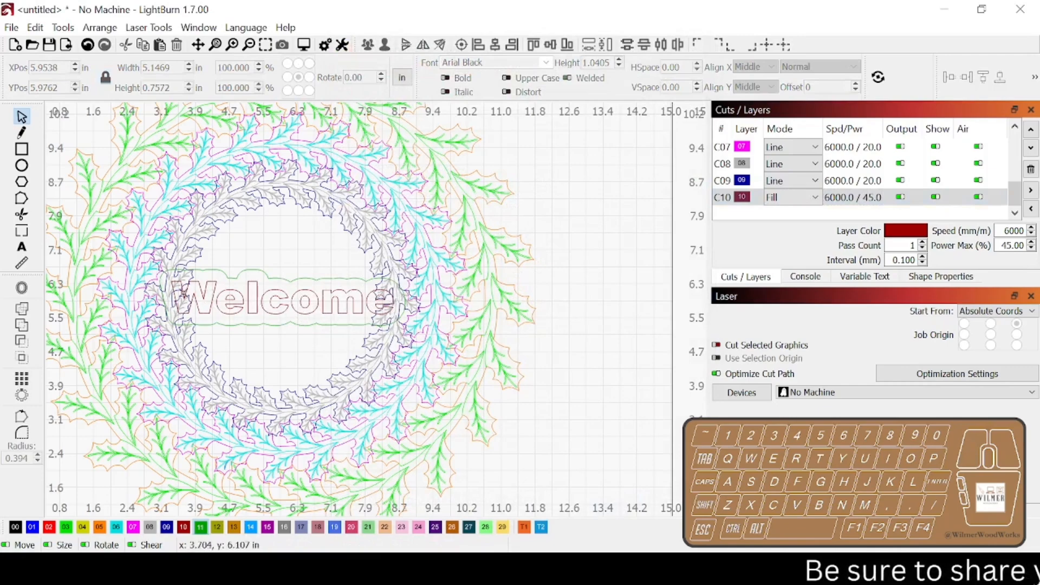
- Delete the Merry Christmas lettering with the holly sprig and the Happy Thanksgiving image beside the work area
{"action": "scroll", "coordinate": [177, 313], "scroll_direction": "down", "scroll_amount": 5}
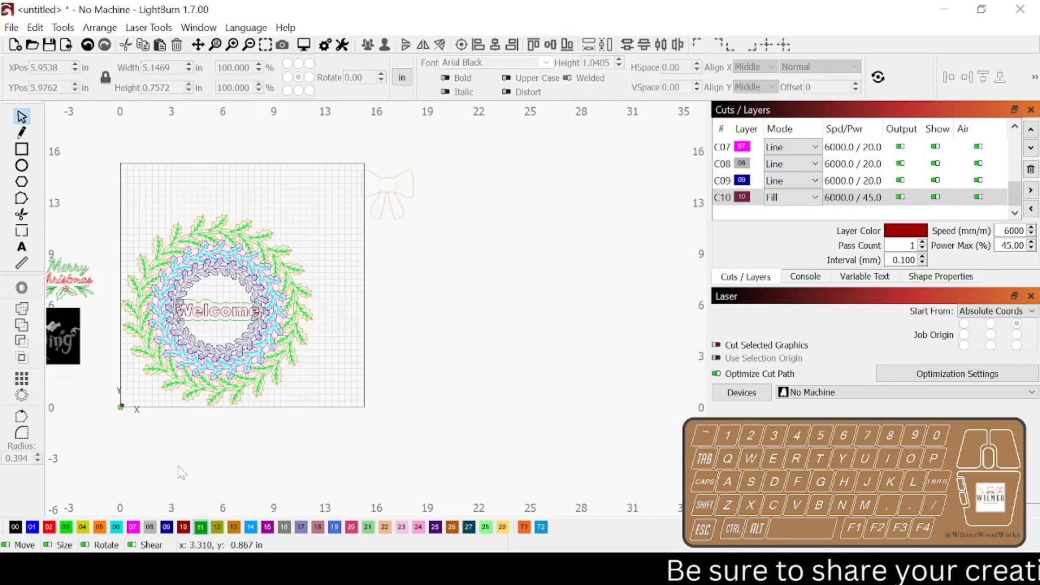
{"action": "scroll", "coordinate": [101, 353], "scroll_direction": "down", "scroll_amount": 6}
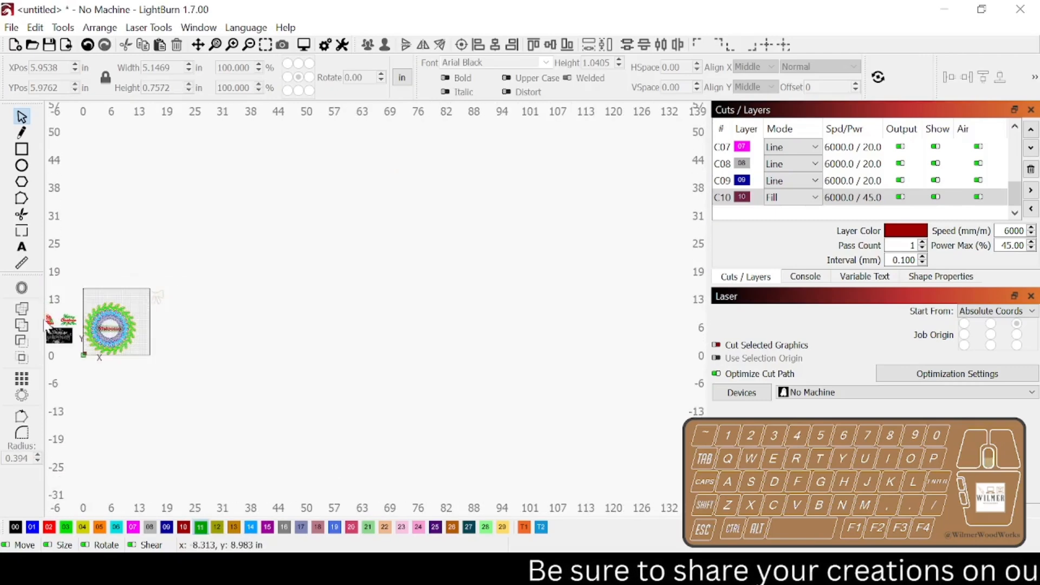
{"action": "left_click_drag", "start_coordinate": [103, 335], "coordinate": [385, 316]}
{"action": "scroll", "coordinate": [330, 303], "scroll_direction": "up", "scroll_amount": 9}
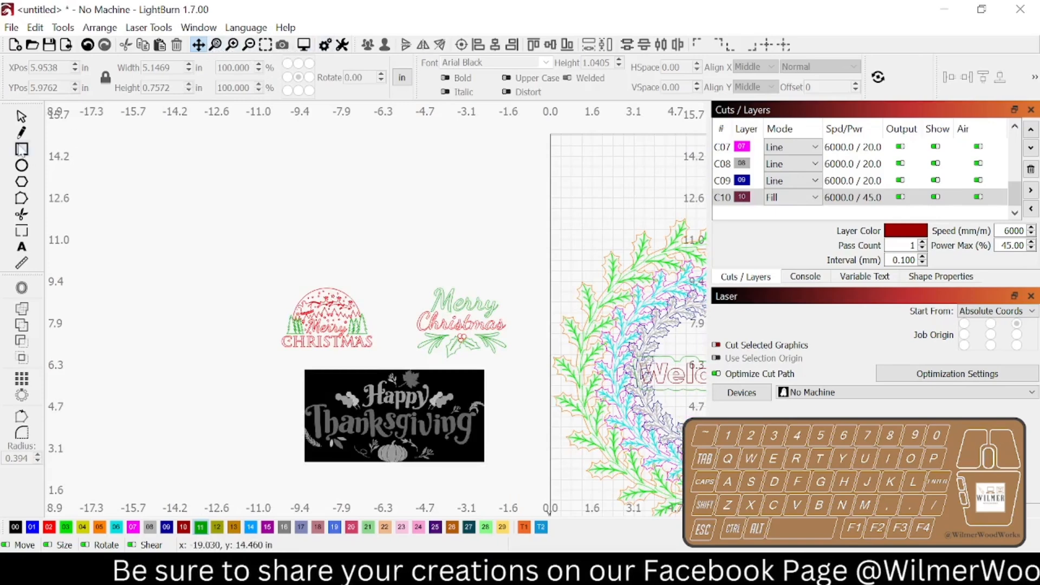
{"action": "left_click_drag", "start_coordinate": [410, 261], "coordinate": [528, 369]}
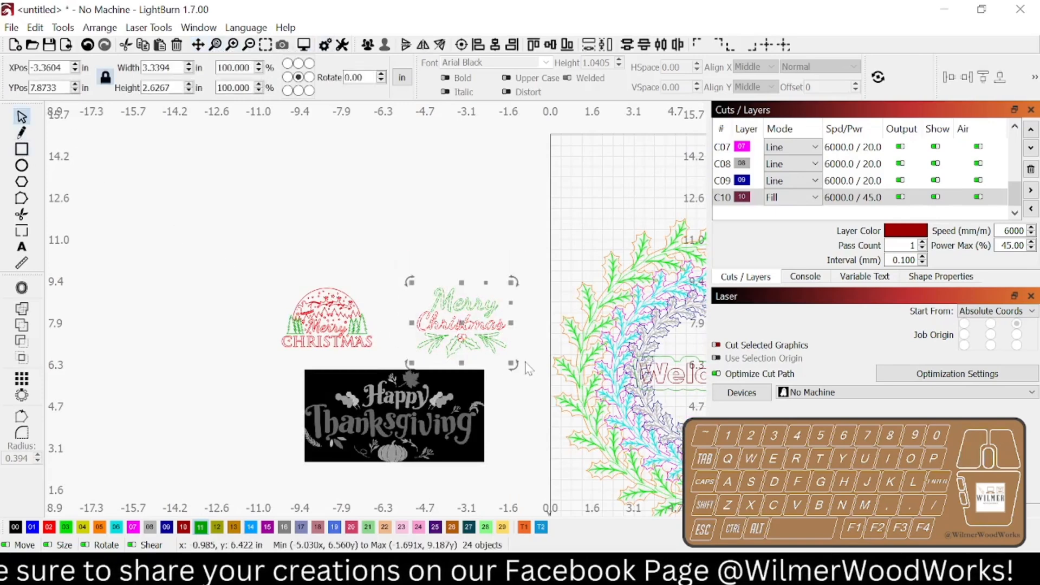
{"action": "key", "text": "Delete"}
{"action": "left_click", "coordinate": [333, 376]}
{"action": "key", "text": "Delete"}
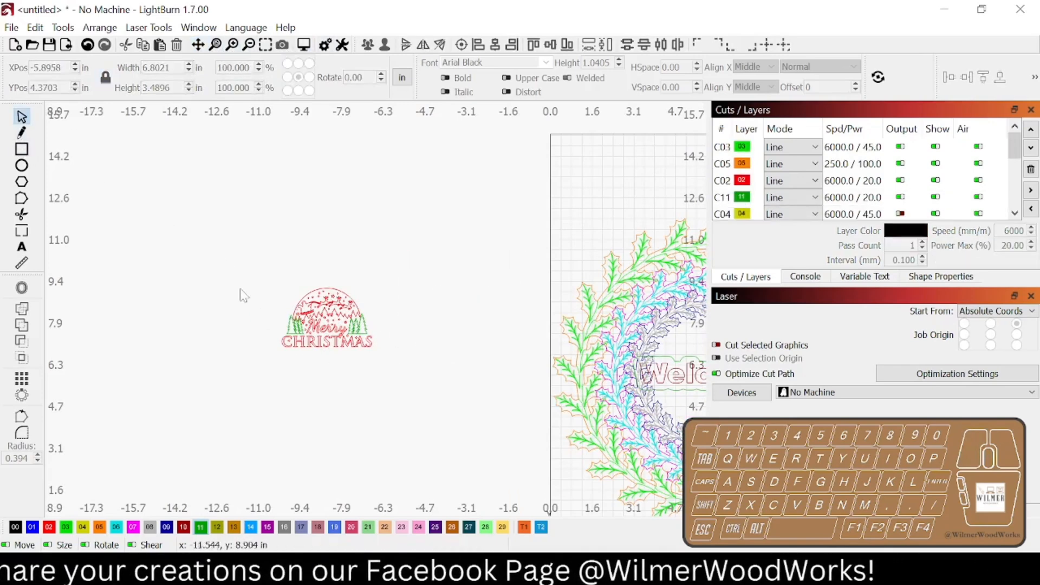
- Move the domed Merry Christmas design onto the work area above the wreaths and assign it to layer 12
{"action": "left_click_drag", "start_coordinate": [241, 266], "coordinate": [404, 375]}
{"action": "left_click_drag", "start_coordinate": [348, 324], "coordinate": [551, 178]}
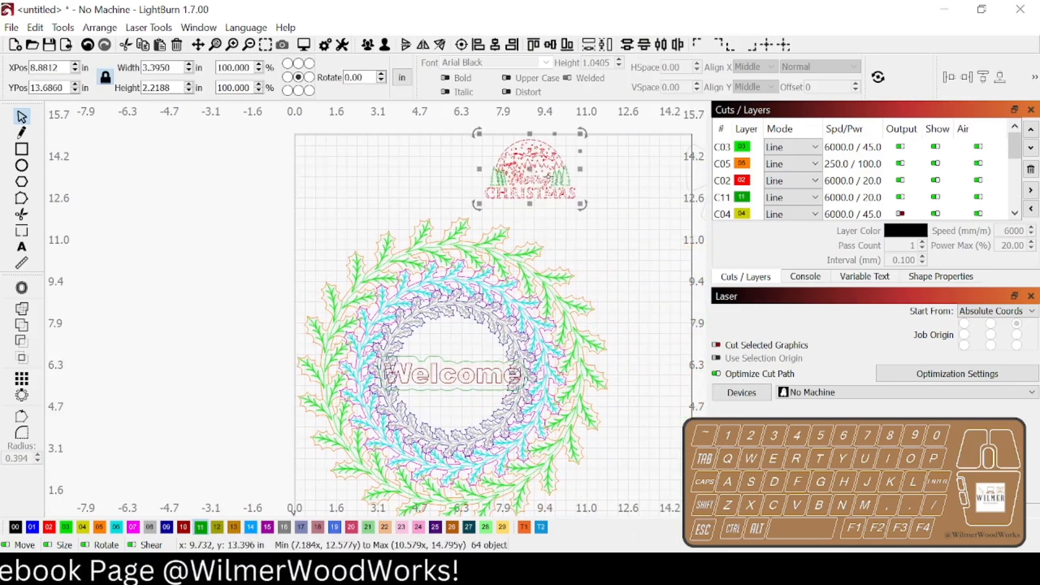
{"action": "left_click", "coordinate": [217, 527]}
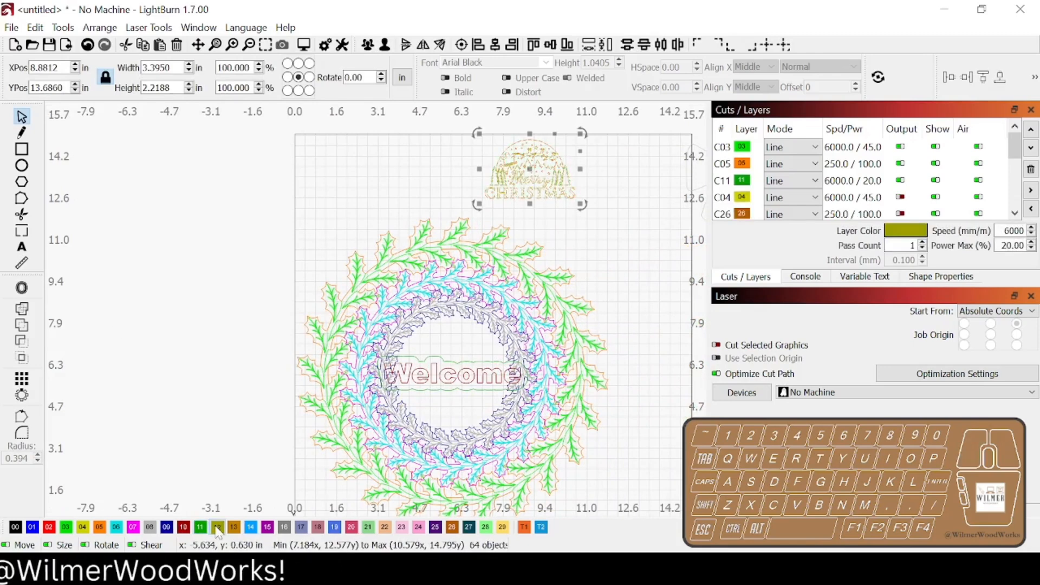
- Group the parts of the Merry Christmas design and move it inside the smallest wreath
{"action": "left_click", "coordinate": [369, 49]}
{"action": "left_click", "coordinate": [632, 179]}
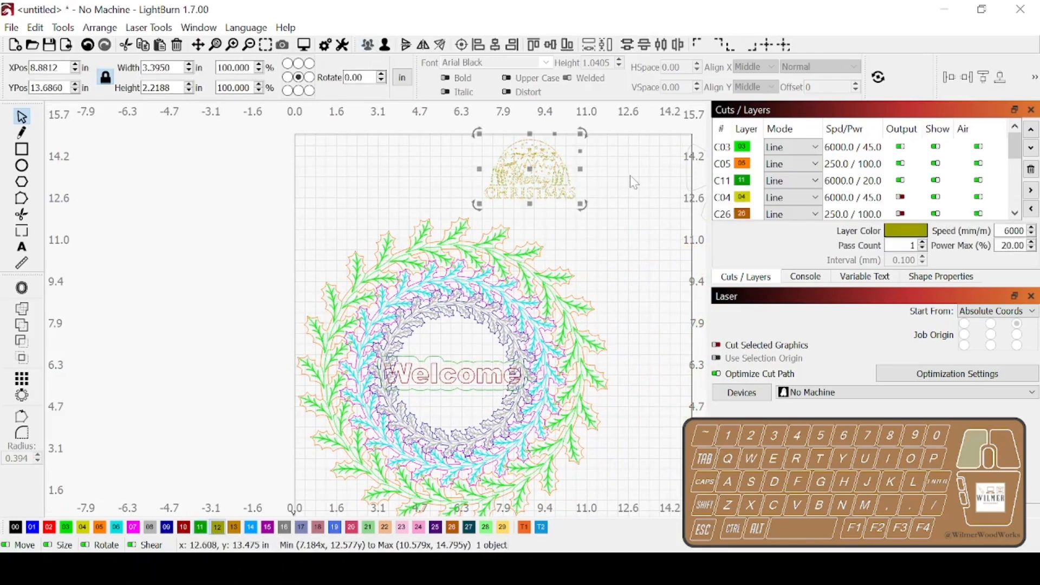
{"action": "left_click_drag", "start_coordinate": [560, 185], "coordinate": [477, 385]}
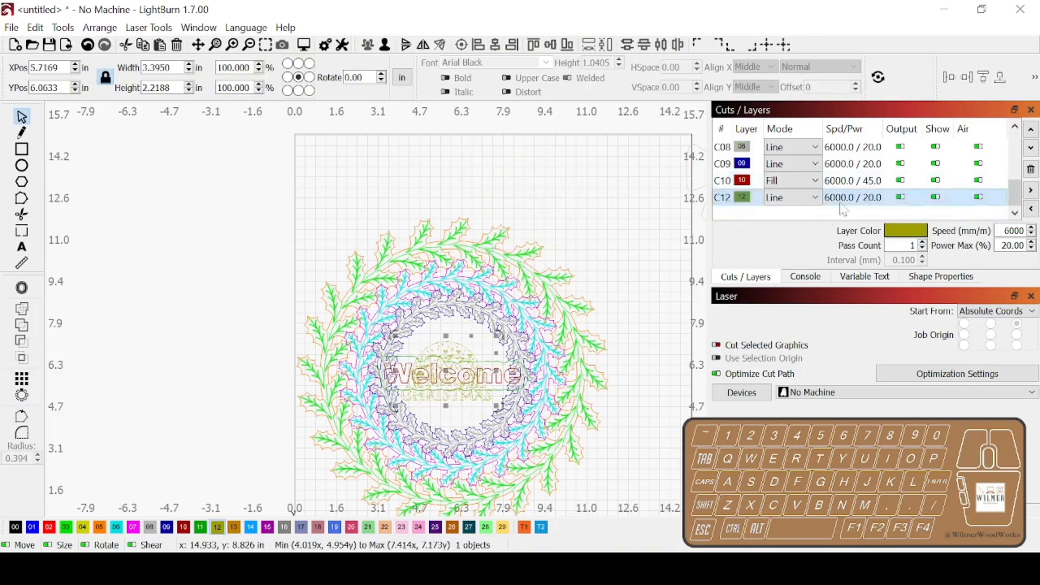
- Hide layers C10 and C11, which hold the Welcome text and its offset outline
{"action": "left_click", "coordinate": [936, 163]}
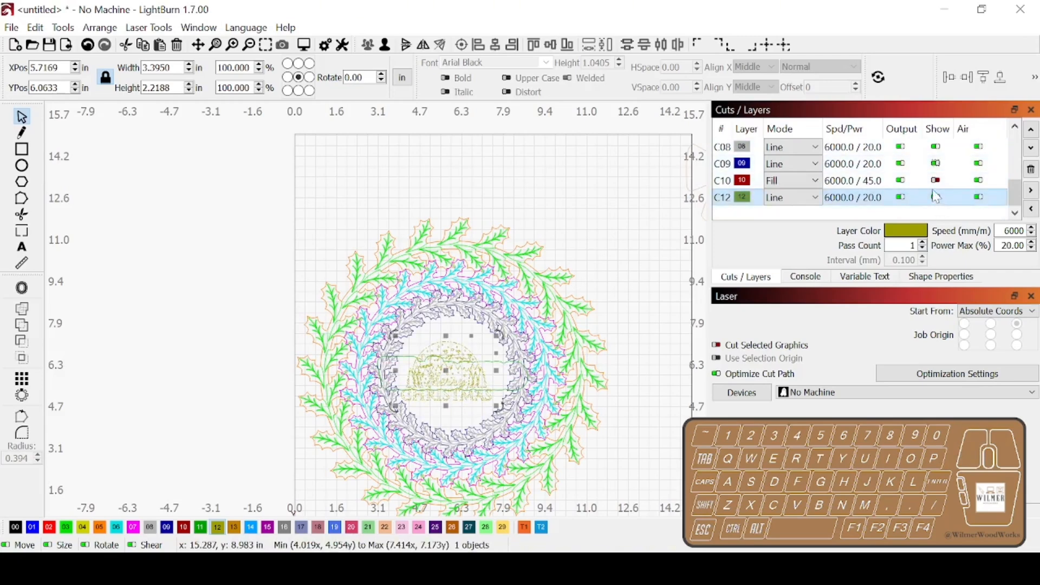
{"action": "scroll", "coordinate": [936, 183], "scroll_direction": "up", "scroll_amount": 4}
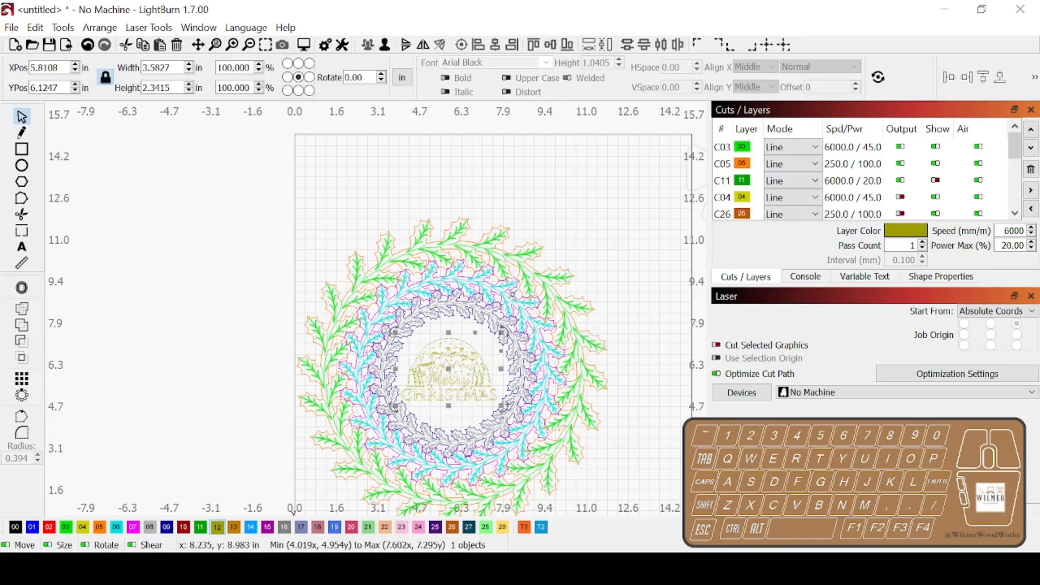
- Centre the Merry Christmas design on the wreaths and enlarge it about its centre to about 5.96 in wide
{"action": "left_click_drag", "start_coordinate": [295, 202], "coordinate": [656, 517]}
{"action": "left_click", "coordinate": [462, 46]}
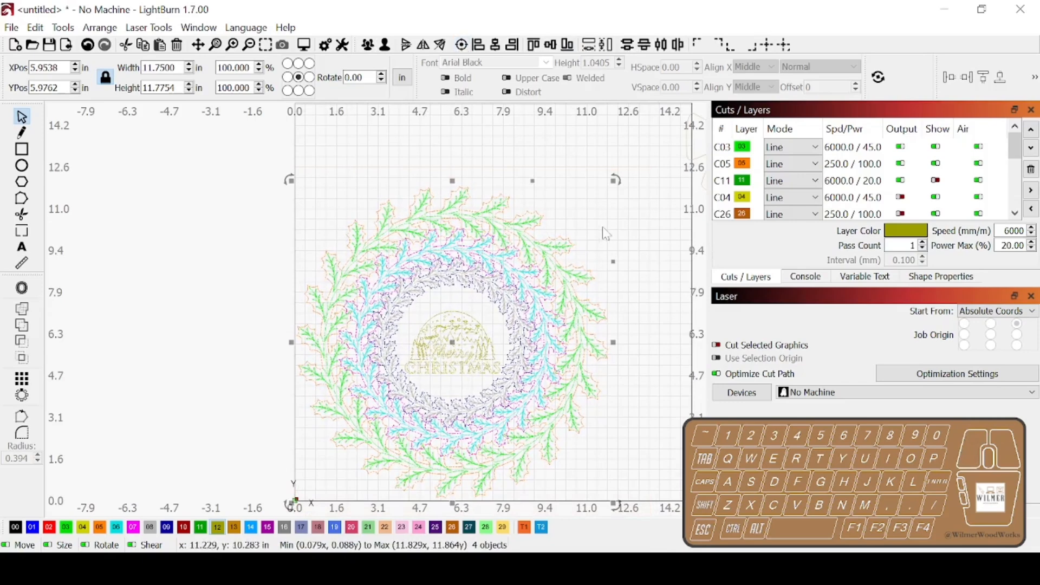
{"action": "left_click", "coordinate": [491, 342]}
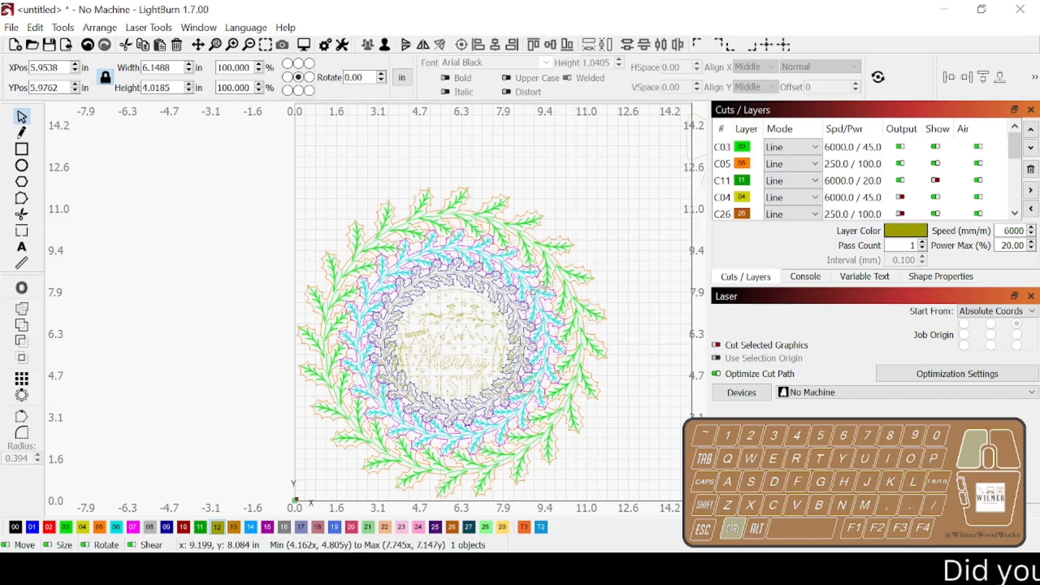
{"action": "left_click_drag", "start_coordinate": [538, 286], "coordinate": [536, 289]}
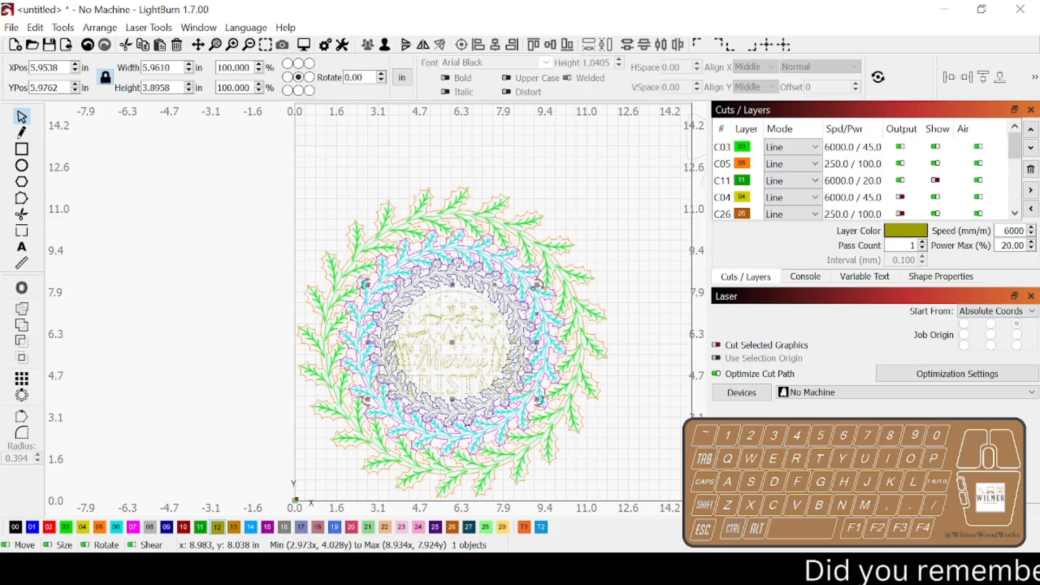
- Offset the Merry Christmas design outward by 0.3940 in with round corners
{"action": "key", "text": "alt+o"}
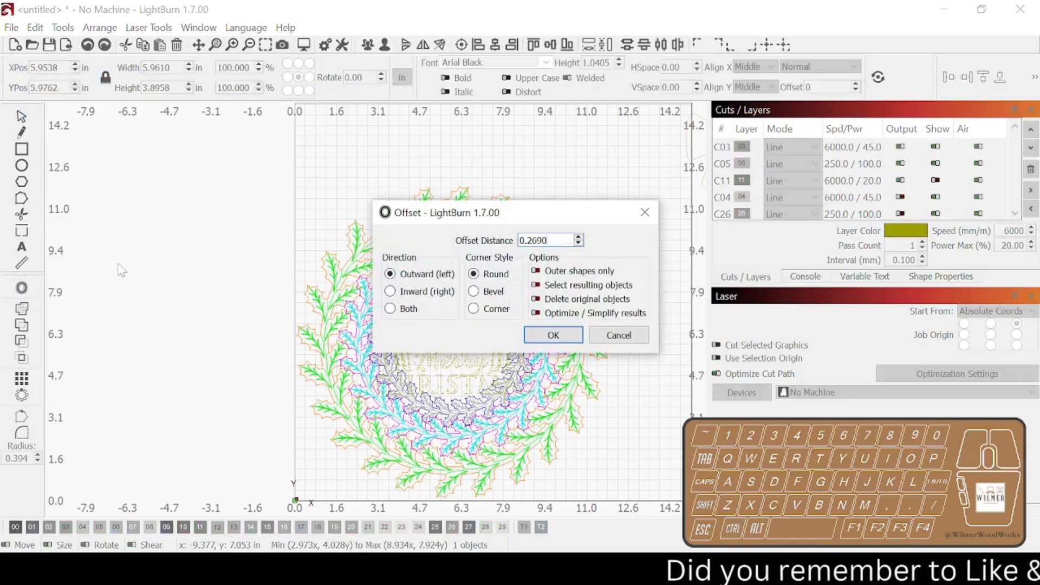
{"action": "left_click_drag", "start_coordinate": [535, 214], "coordinate": [212, 149]}
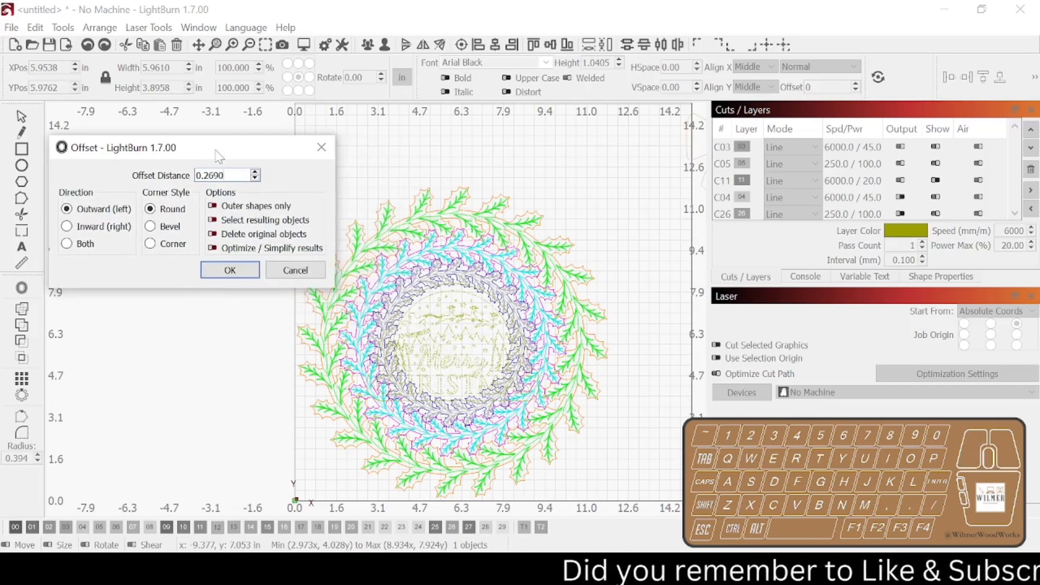
{"action": "left_click", "coordinate": [255, 173]}
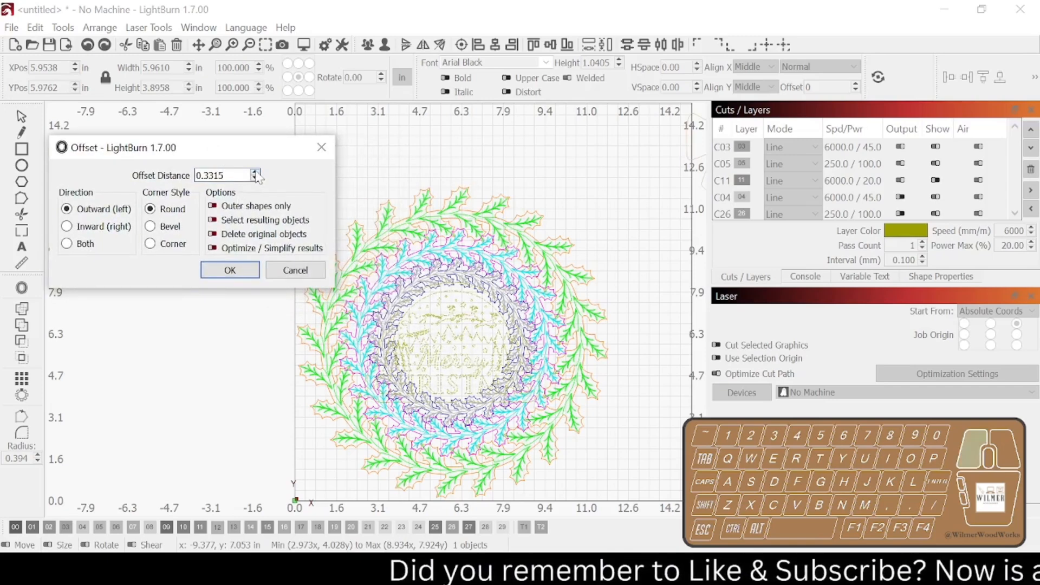
{"action": "double_click", "coordinate": [254, 173]}
{"action": "scroll", "coordinate": [481, 362], "scroll_direction": "up", "scroll_amount": 4}
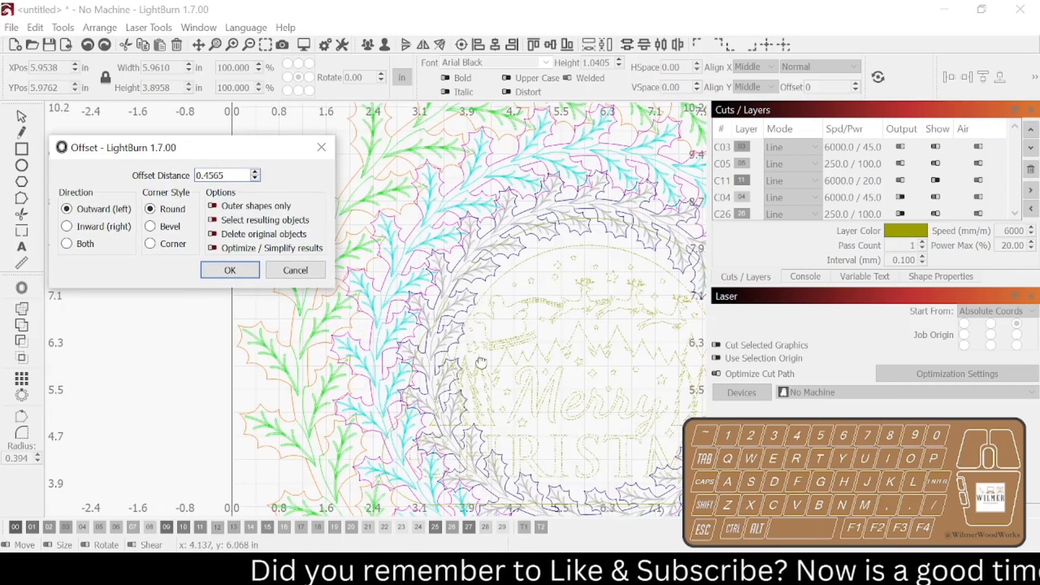
{"action": "left_click", "coordinate": [255, 178]}
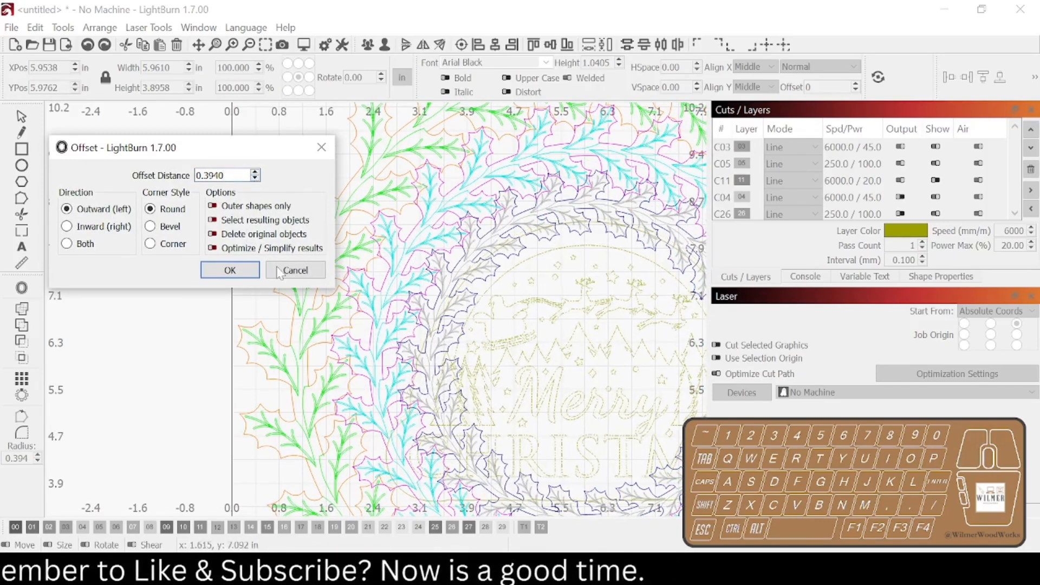
{"action": "left_click", "coordinate": [229, 270]}
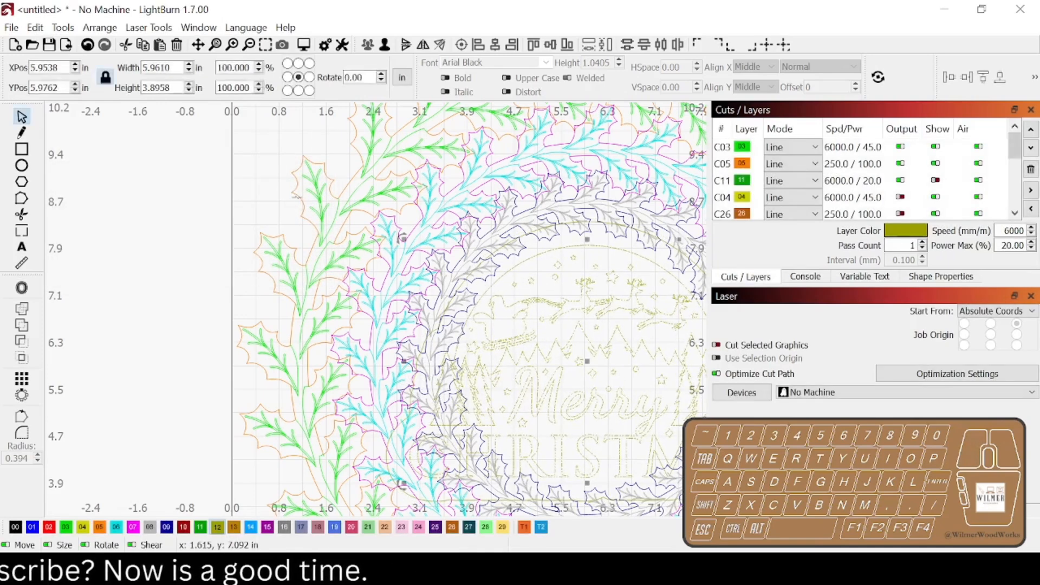
- Group the Merry Christmas design with its offset outline
{"action": "left_click", "coordinate": [486, 257]}
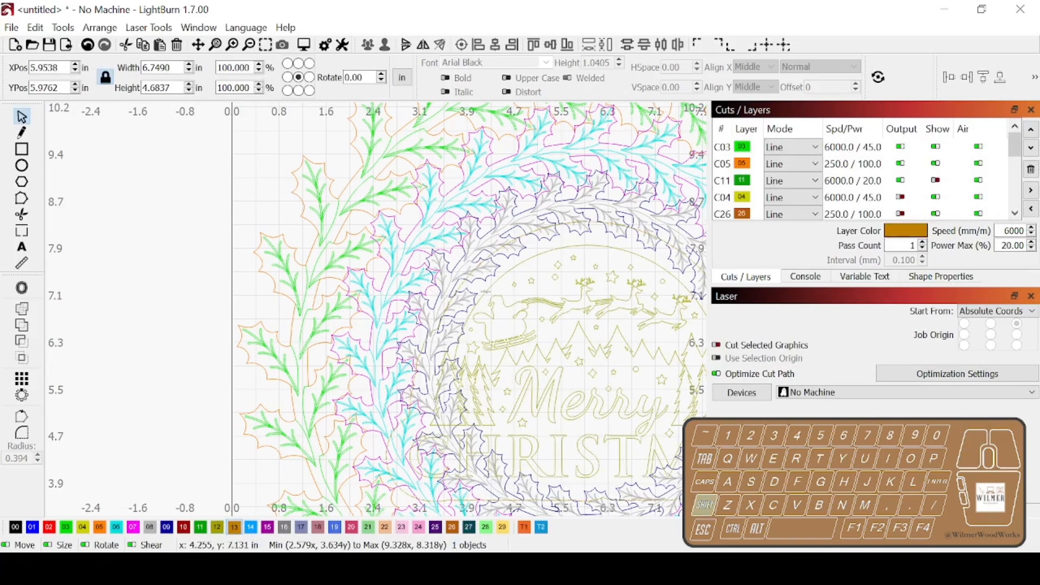
{"action": "left_click", "coordinate": [485, 292], "text": "shift"}
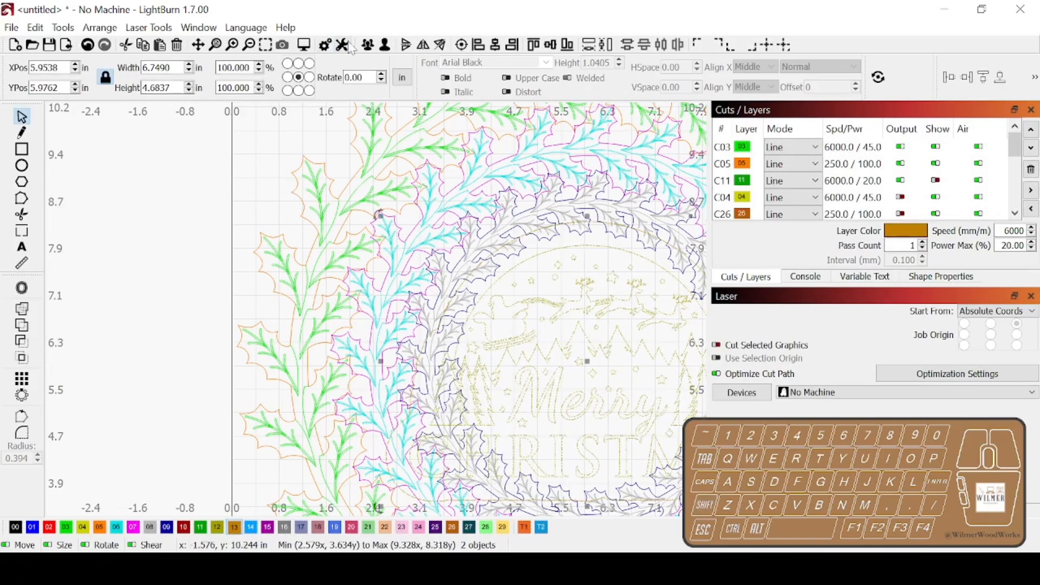
{"action": "left_click", "coordinate": [369, 46]}
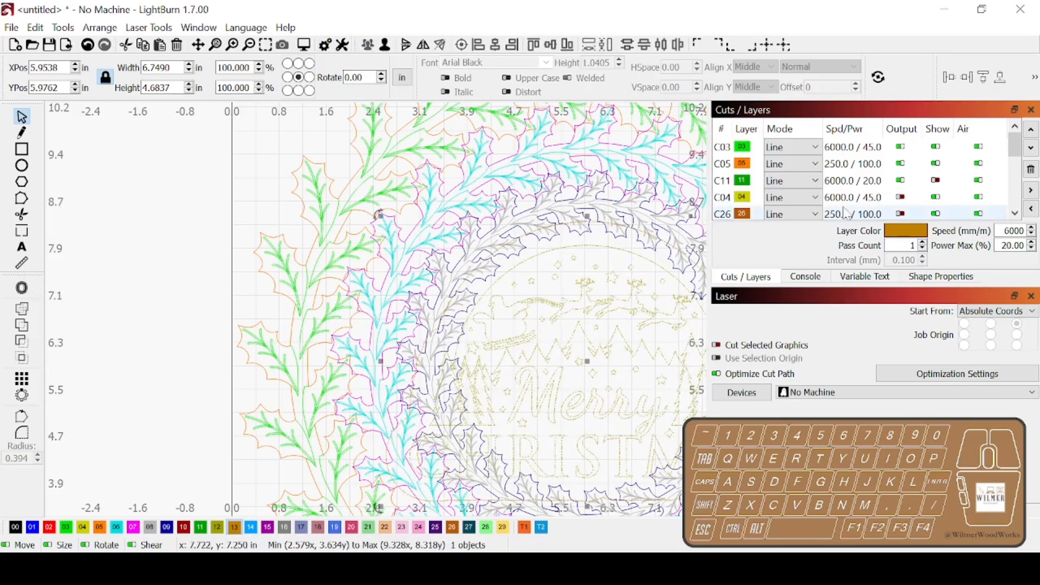
- Show layer C10 with the Welcome text again
{"action": "scroll", "coordinate": [841, 208], "scroll_direction": "down", "scroll_amount": 3}
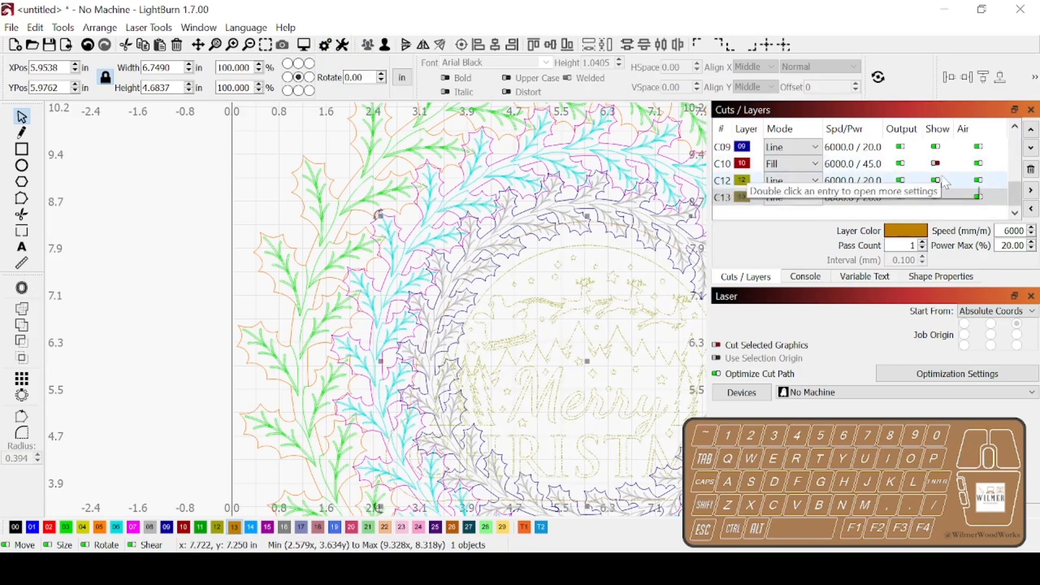
{"action": "scroll", "coordinate": [584, 328], "scroll_direction": "down", "scroll_amount": 4}
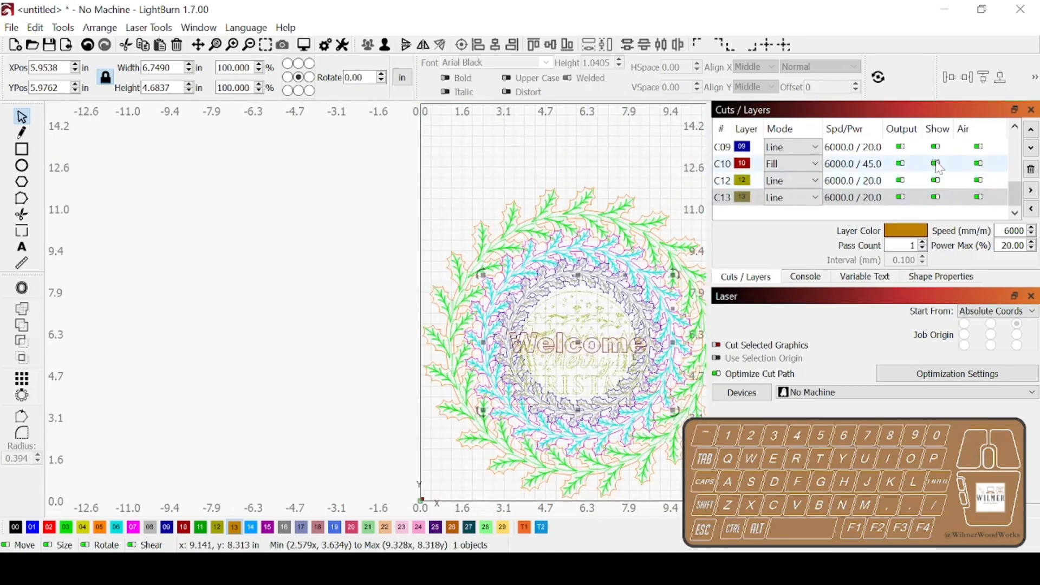
{"action": "scroll", "coordinate": [516, 357], "scroll_direction": "up", "scroll_amount": 4}
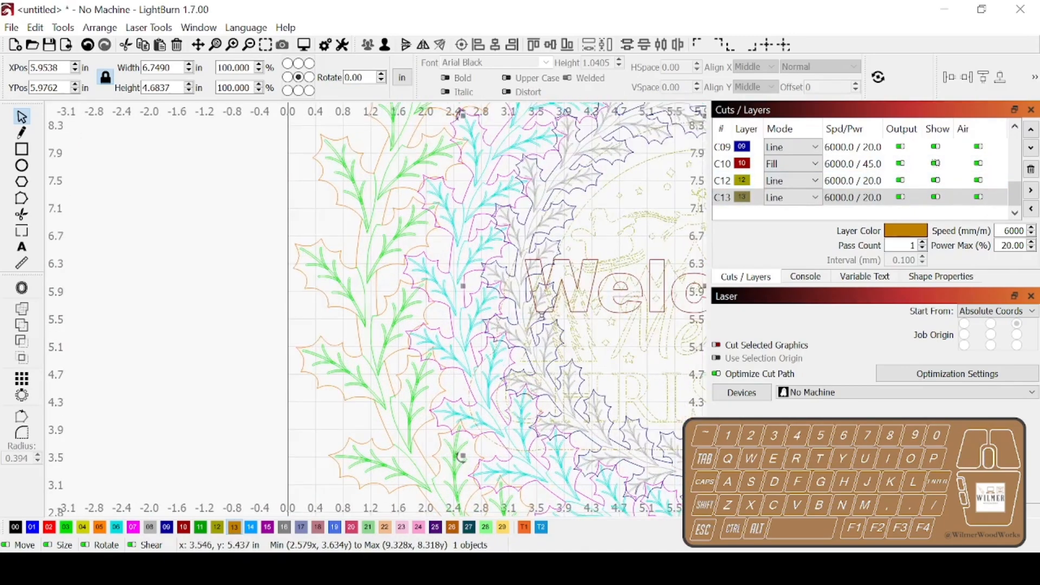
{"action": "scroll", "coordinate": [528, 289], "scroll_direction": "down", "scroll_amount": 5}
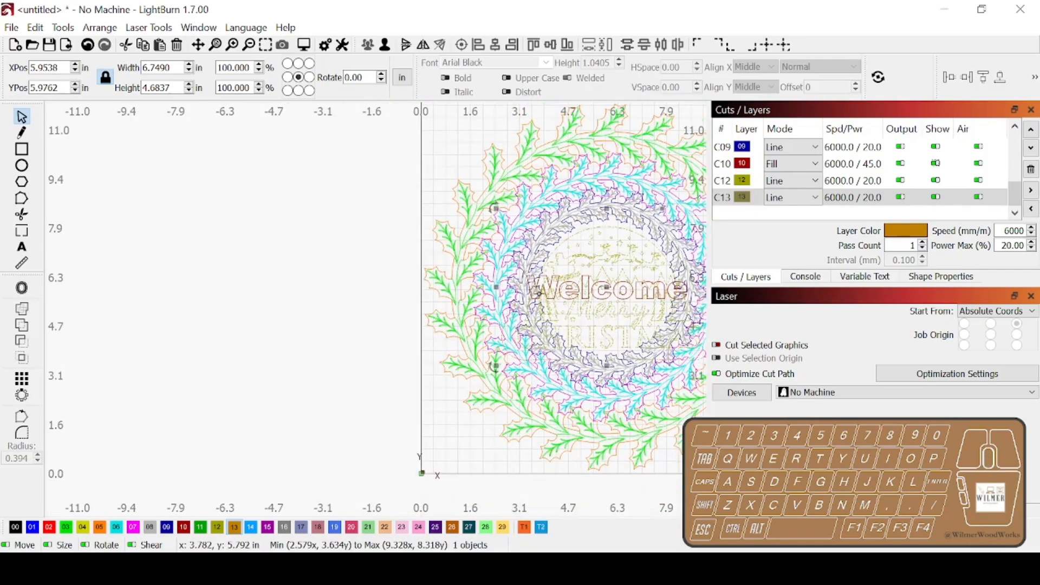
{"action": "scroll", "coordinate": [595, 267], "scroll_direction": "down", "scroll_amount": 4}
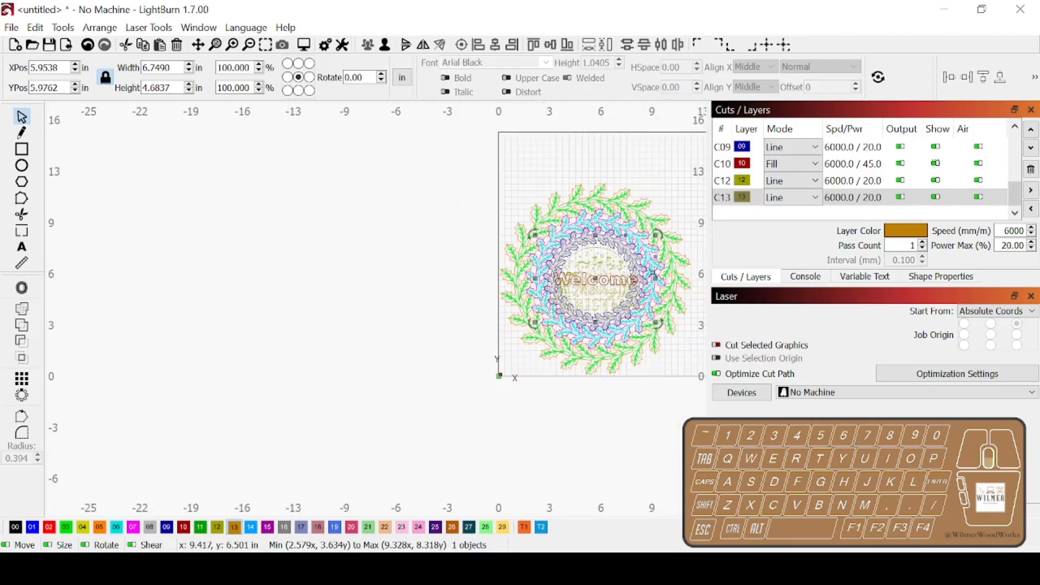
- Move the bow to the lower-right corner of the work area, beside the largest wreath
{"action": "left_click", "coordinate": [217, 45]}
{"action": "left_click_drag", "start_coordinate": [588, 179], "coordinate": [544, 274]}
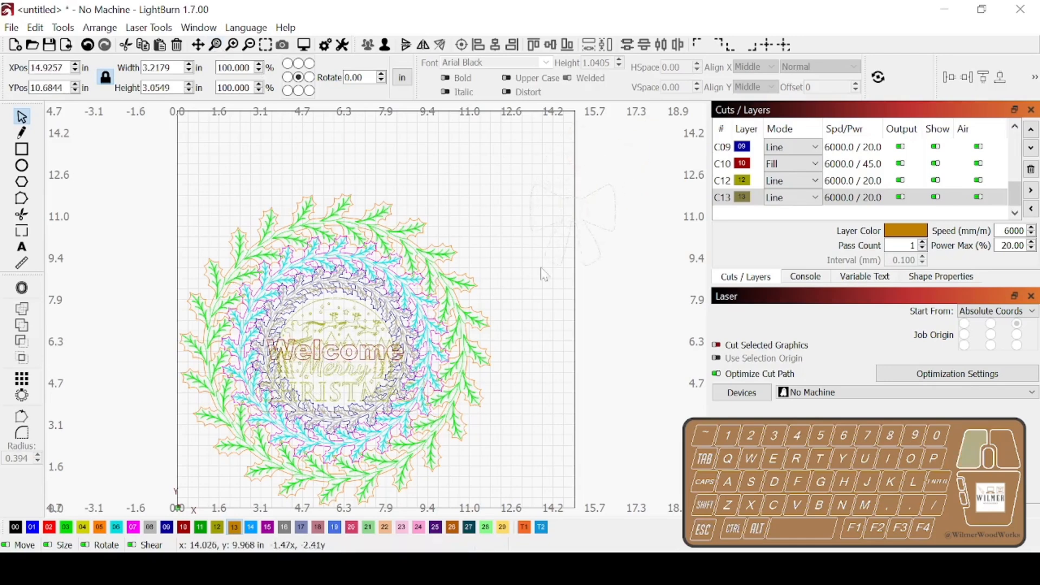
{"action": "left_click_drag", "start_coordinate": [314, 519], "coordinate": [313, 519]}
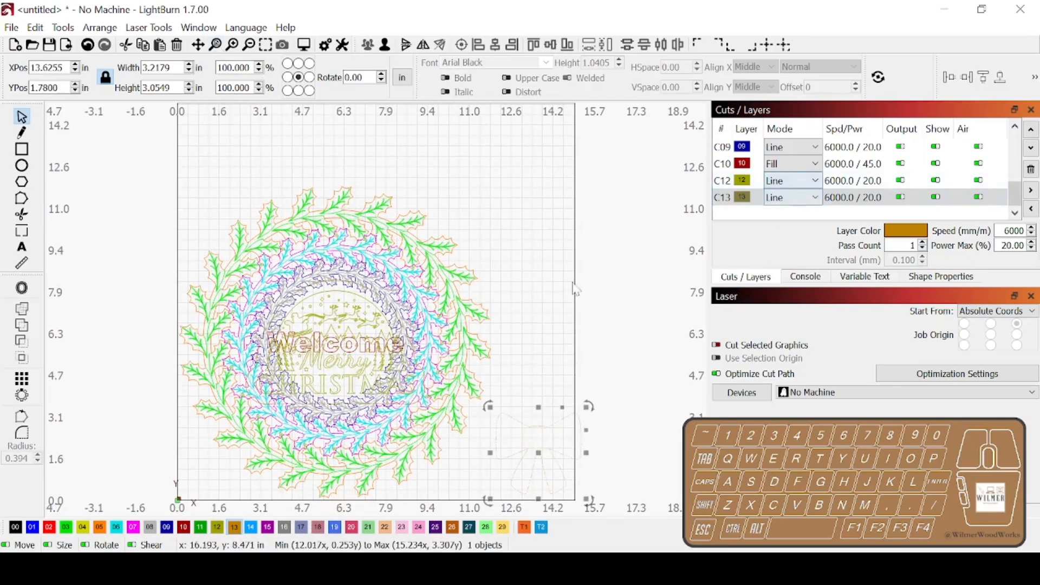
- Show layer C11 again and move the grouped Merry Christmas design out of the wreaths to their upper right
{"action": "scroll", "coordinate": [837, 171], "scroll_direction": "up", "scroll_amount": 5}
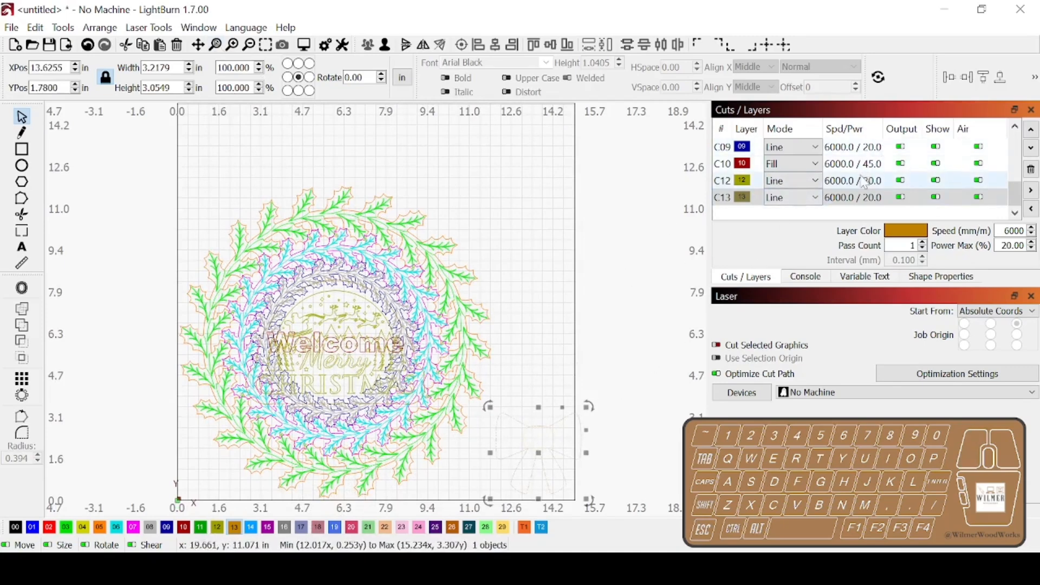
{"action": "left_click", "coordinate": [936, 180]}
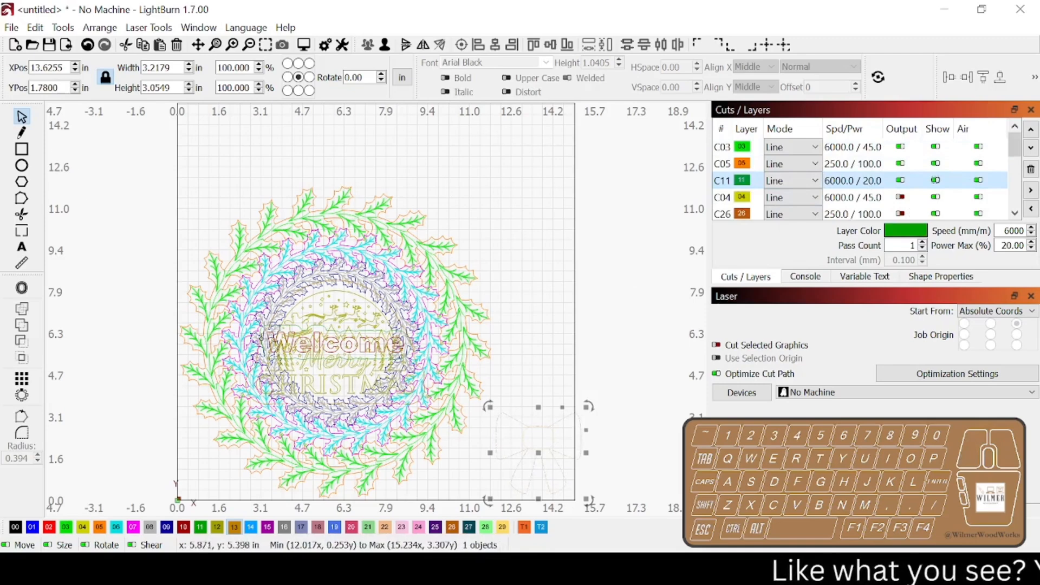
{"action": "left_click_drag", "start_coordinate": [331, 342], "coordinate": [585, 181]}
- Group the Welcome text with its offset outline and move it out of the wreaths, just below the Merry Christmas design
{"action": "left_click", "coordinate": [356, 340]}
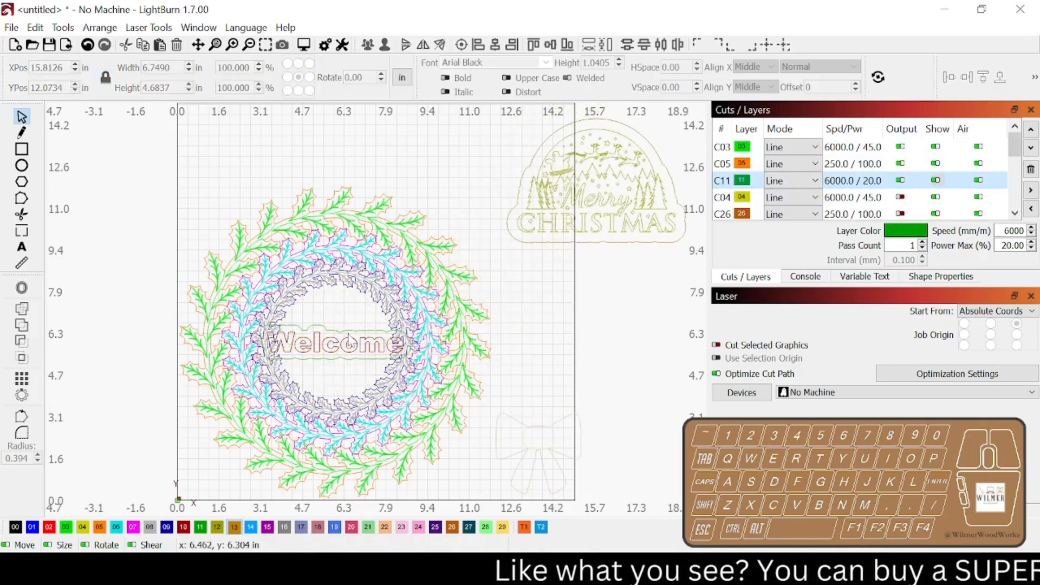
{"action": "left_click", "coordinate": [359, 345]}
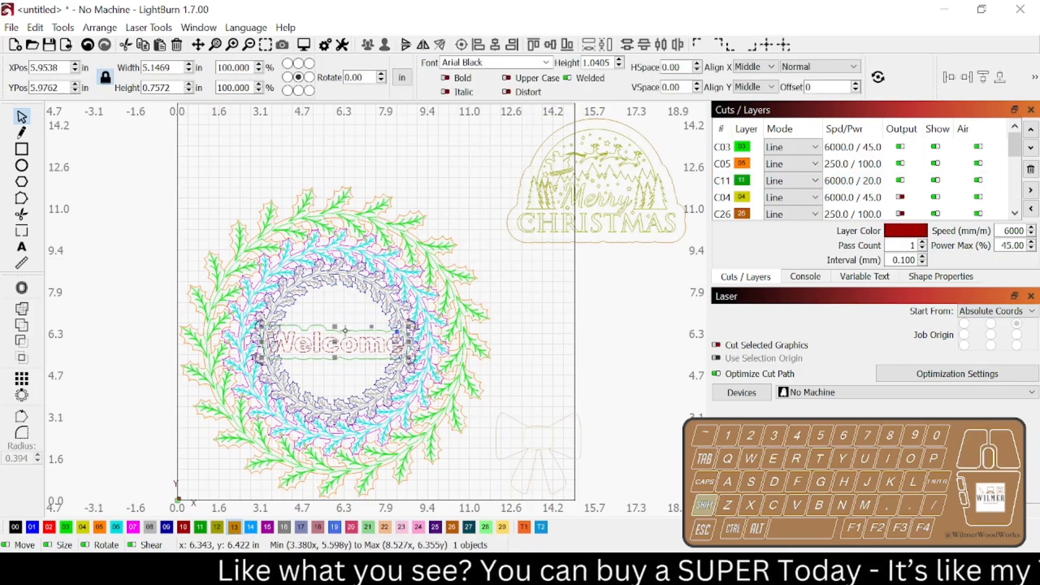
{"action": "left_click", "coordinate": [344, 331], "text": "shift"}
{"action": "left_click", "coordinate": [367, 45]}
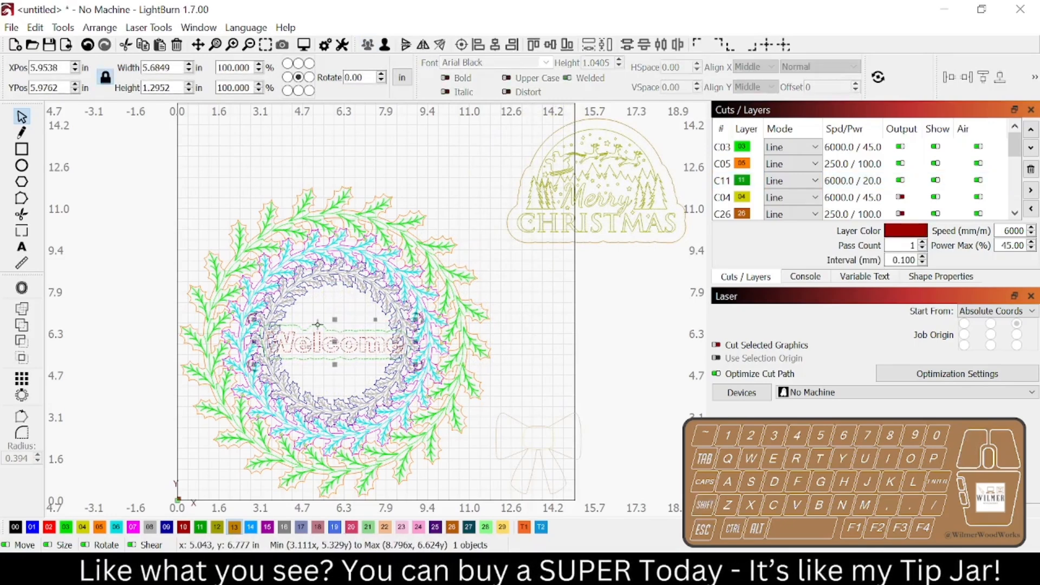
{"action": "left_click_drag", "start_coordinate": [322, 344], "coordinate": [586, 278]}
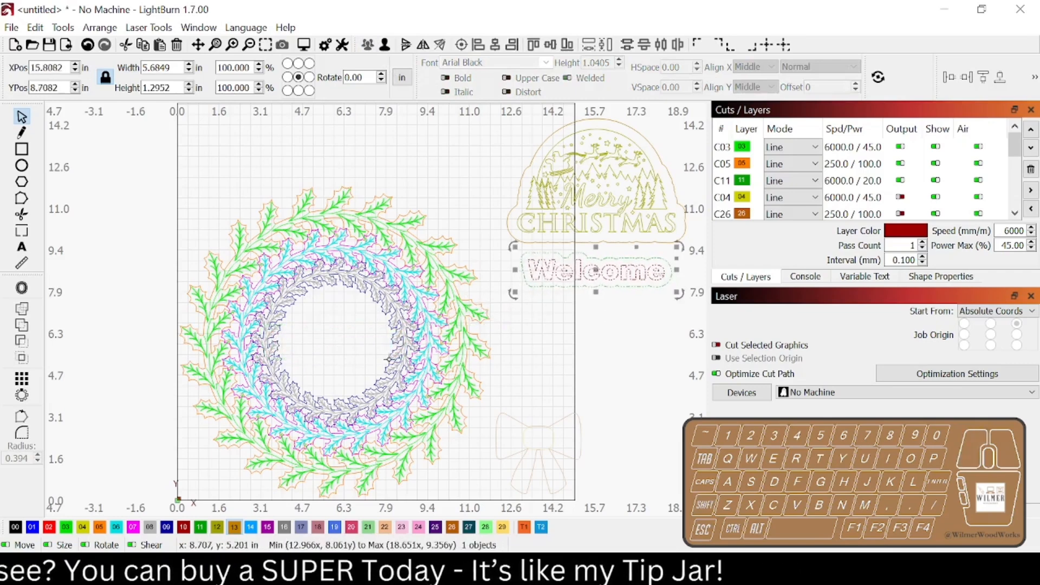
- Move the smallest and the middle wreath out of the largest one, placing them one above the other left of the work area
{"action": "left_click_drag", "start_coordinate": [435, 356], "coordinate": [186, 183]}
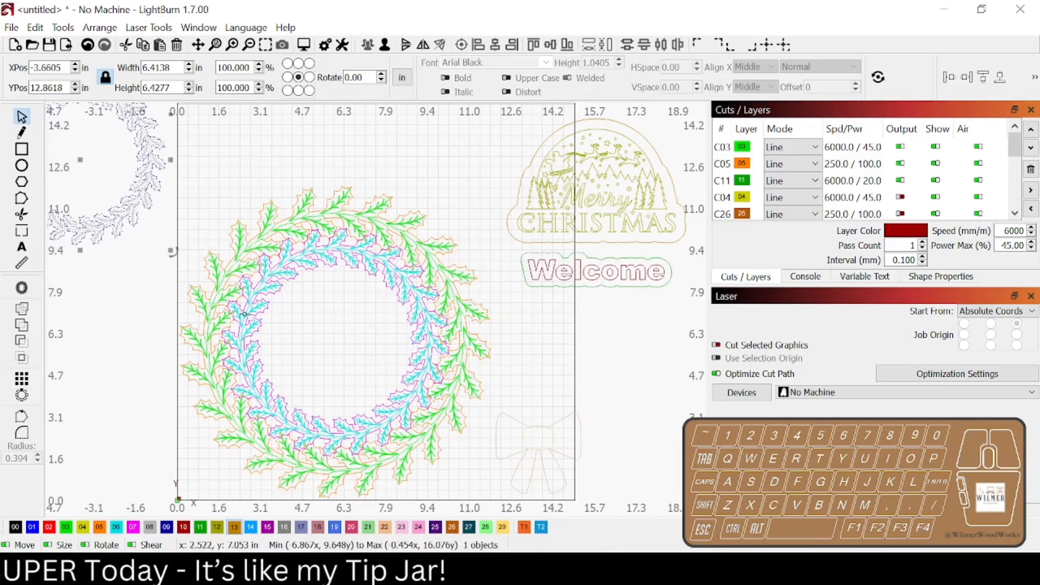
{"action": "left_click_drag", "start_coordinate": [246, 303], "coordinate": [79, 350]}
{"action": "scroll", "coordinate": [406, 266], "scroll_direction": "down", "scroll_amount": 3}
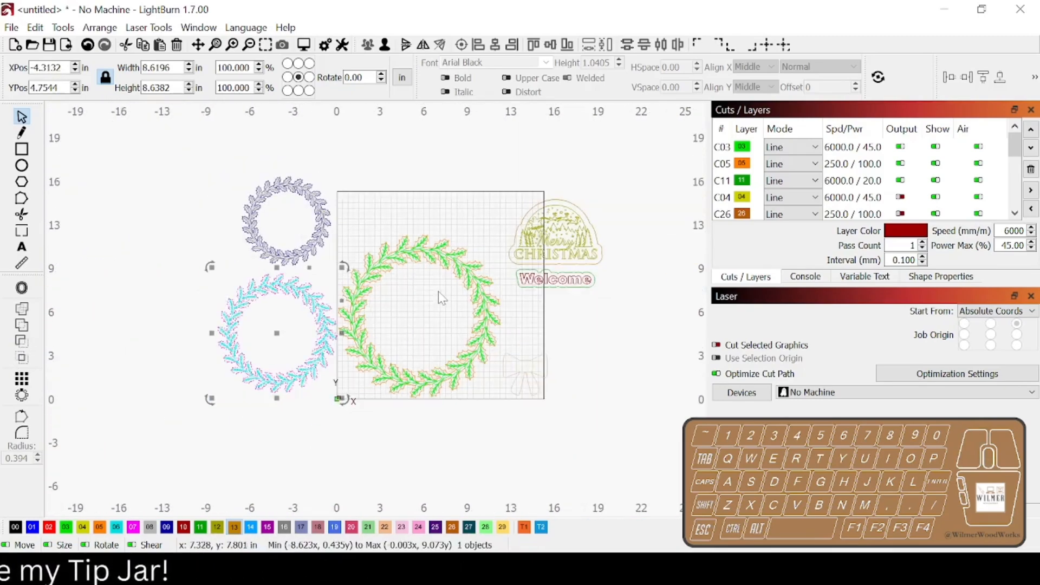
{"action": "left_click", "coordinate": [442, 296]}
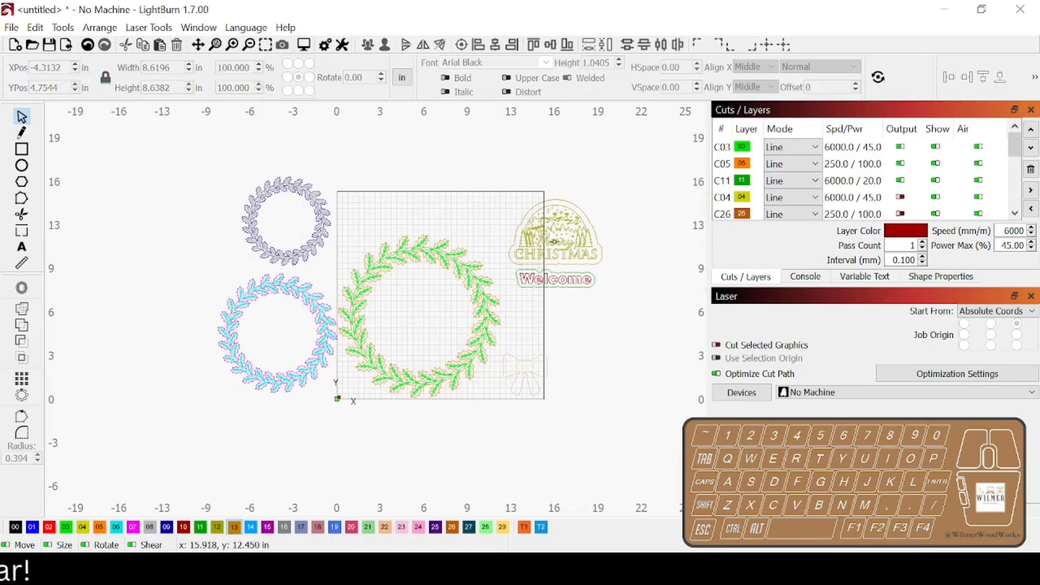
- Move the Welcome group to the work area's upper-left corner and the Merry Christmas group to its upper-right corner
{"action": "left_click_drag", "start_coordinate": [549, 281], "coordinate": [374, 235]}
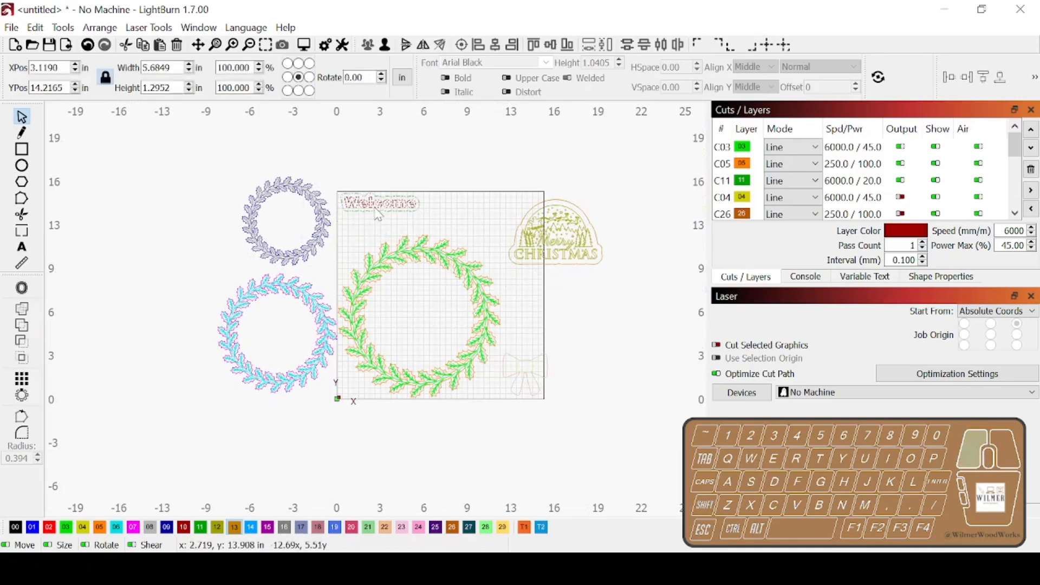
{"action": "left_click", "coordinate": [536, 251]}
{"action": "left_click_drag", "start_coordinate": [536, 251], "coordinate": [482, 233]}
- Unlock the largest wreath and deselect it
{"action": "left_click", "coordinate": [449, 267]}
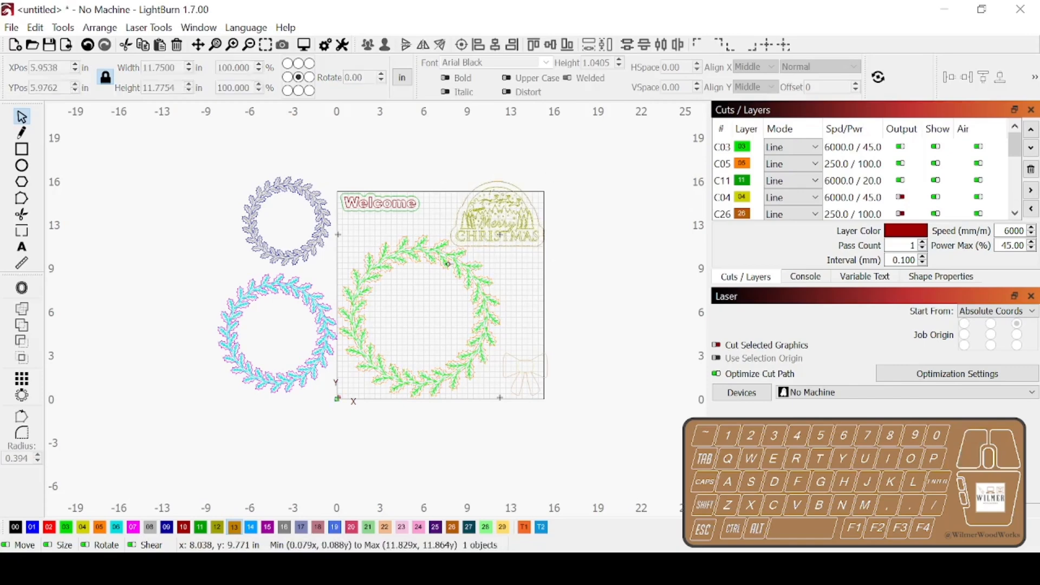
{"action": "right_click", "coordinate": [450, 267]}
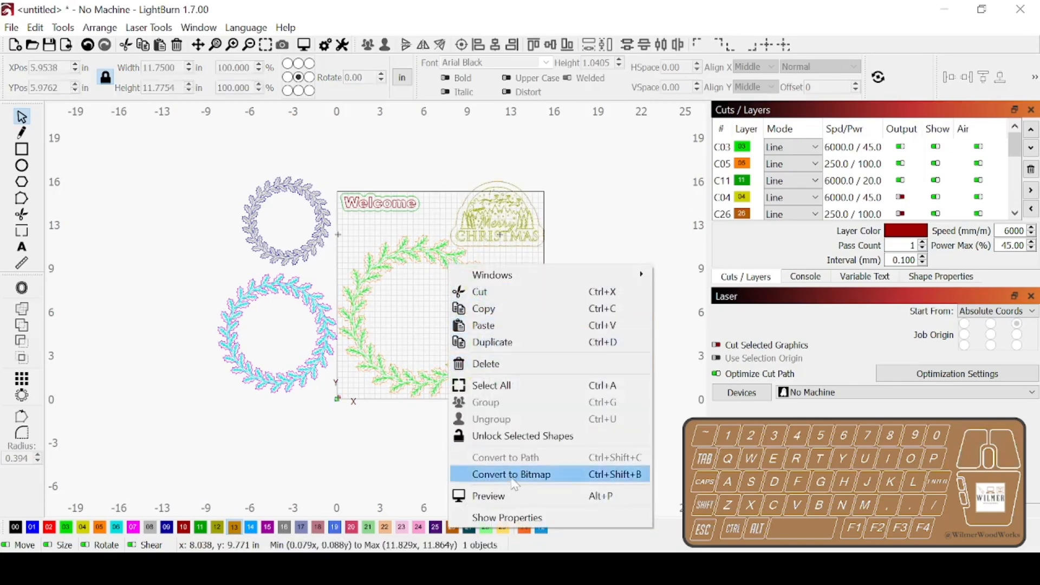
{"action": "left_click", "coordinate": [495, 439]}
{"action": "left_click", "coordinate": [607, 361]}
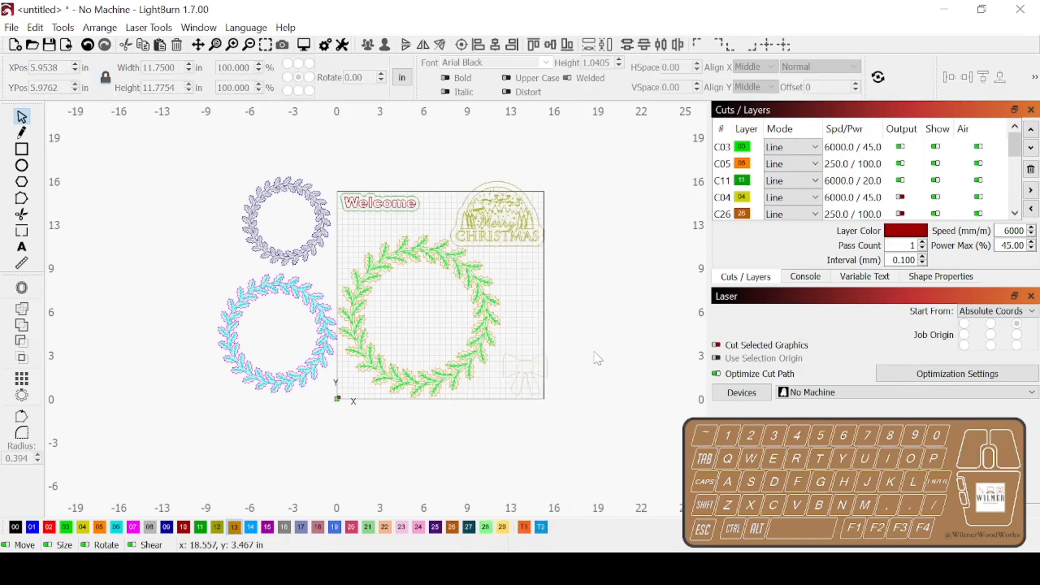